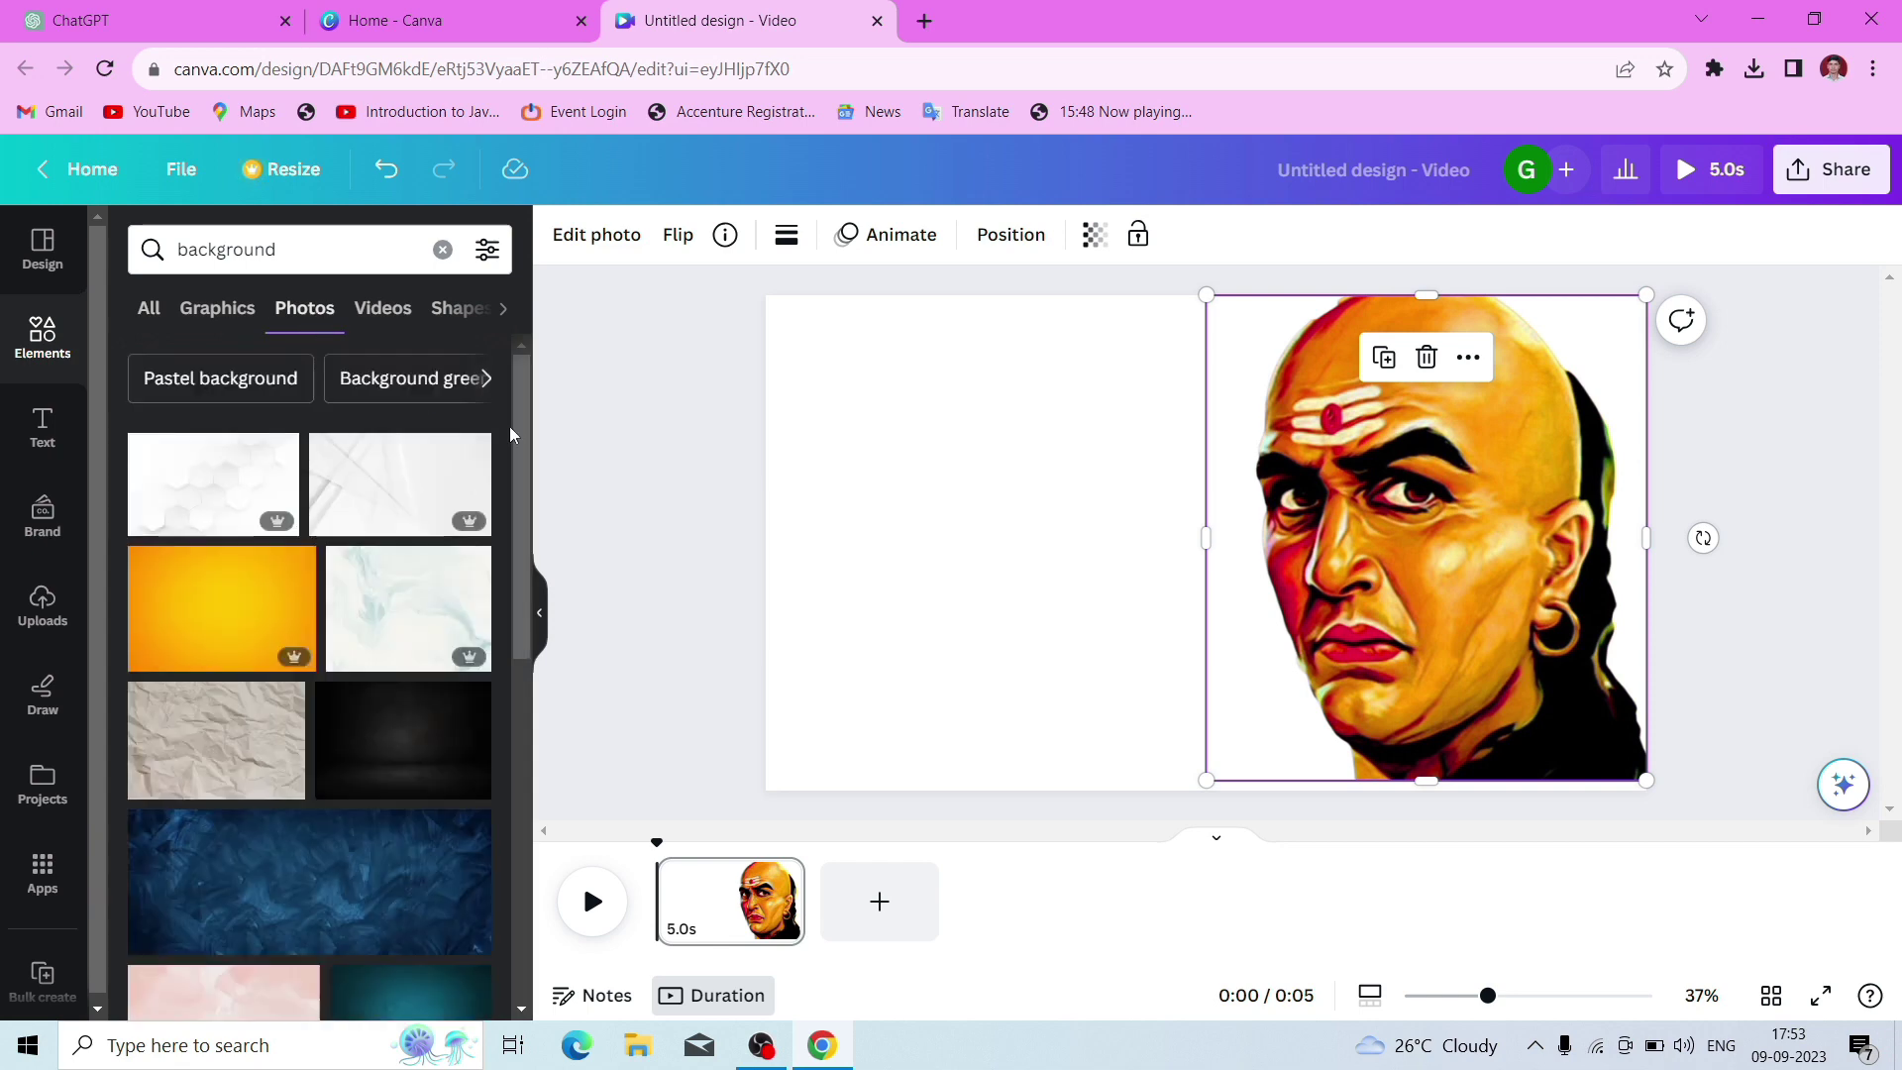
# Add the orange-yellow gradient photo to the page and set it as the page background
pyautogui.click(243, 600)
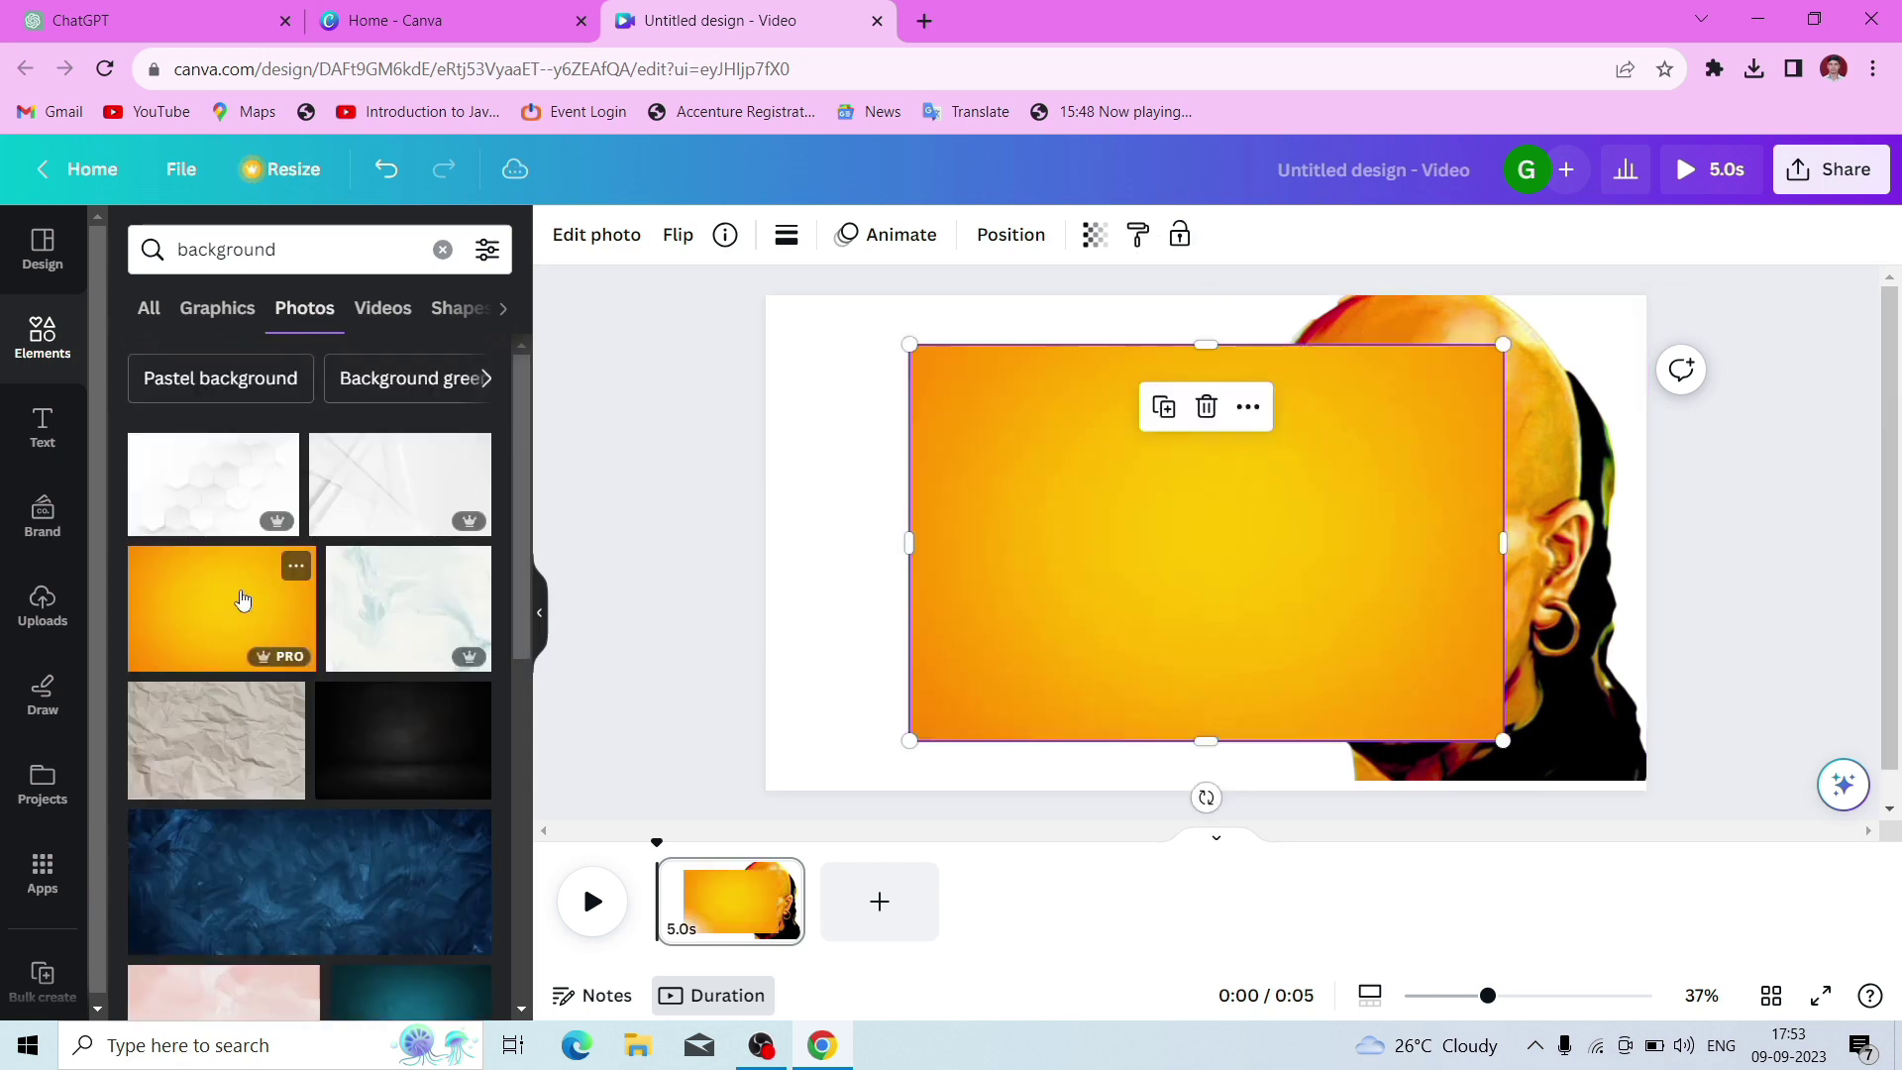
pyautogui.rightClick(1281, 620)
pyautogui.click(1393, 933)
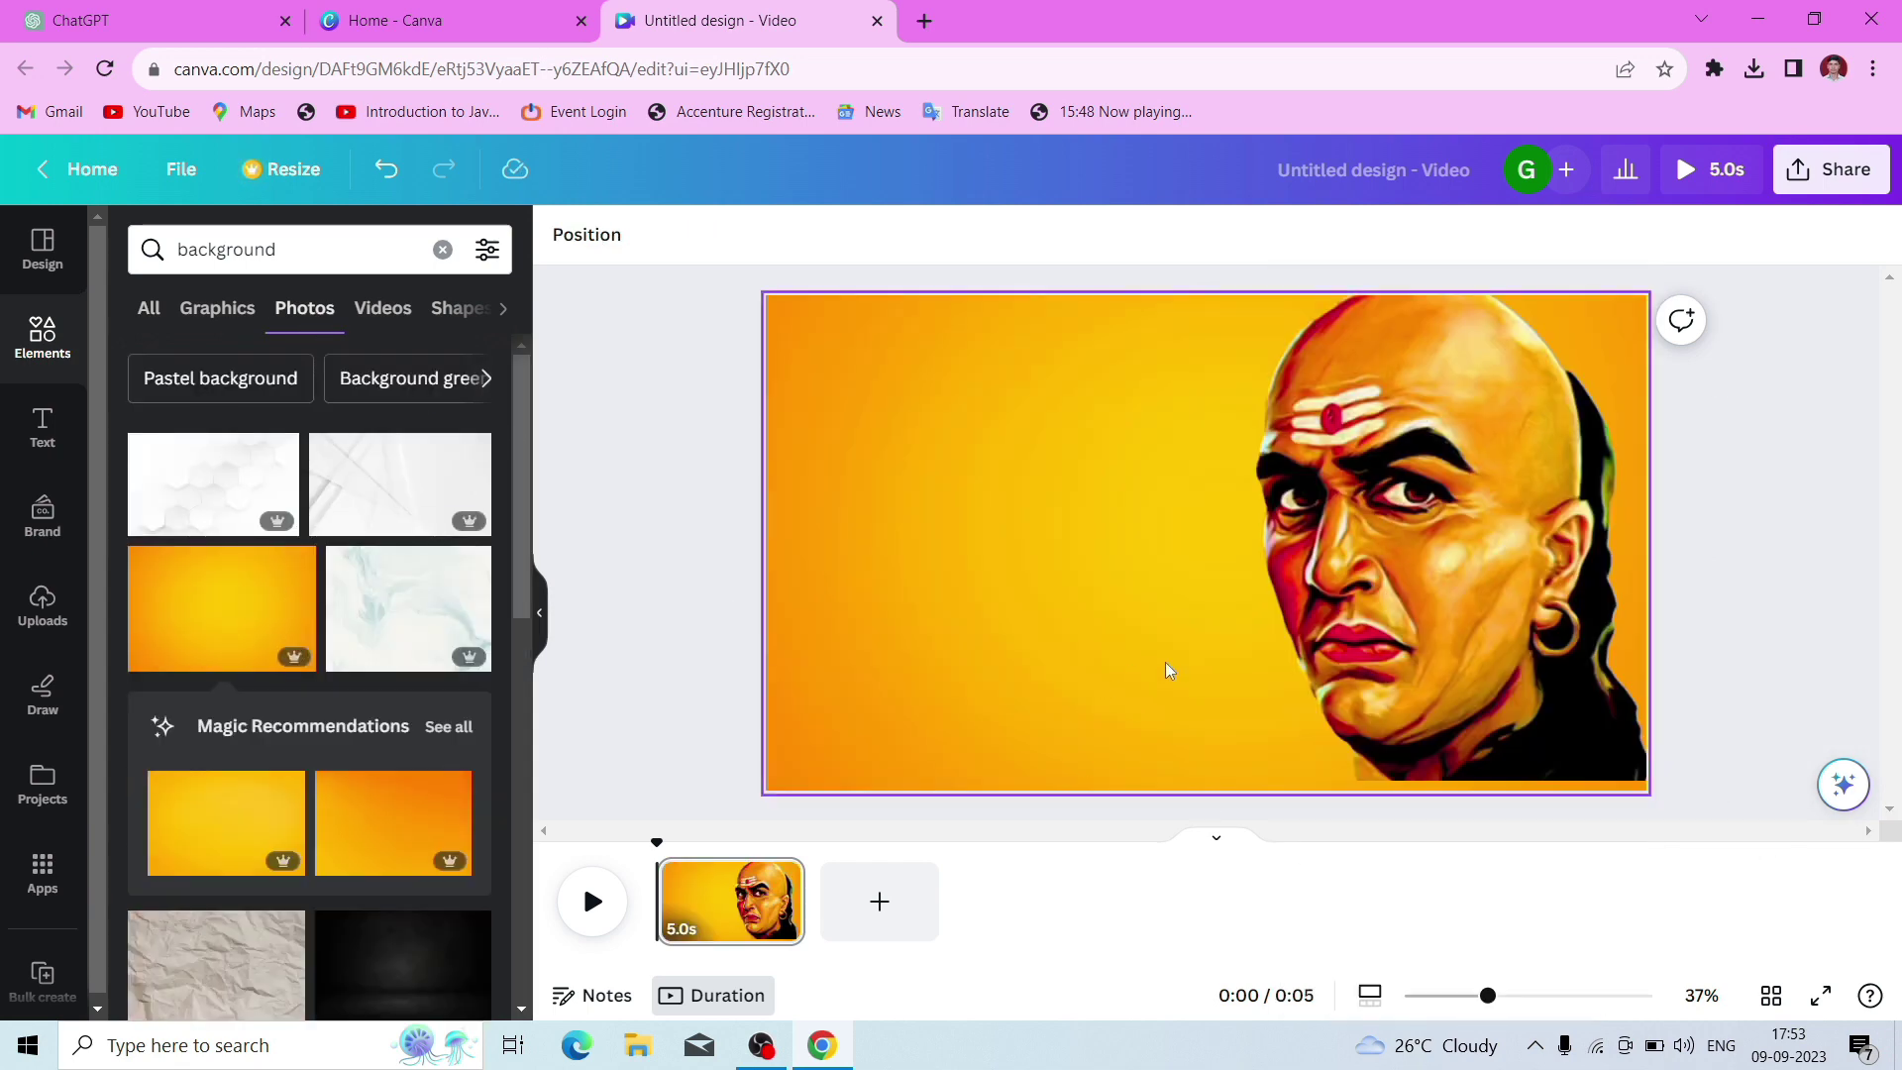
# Extend the page's duration on the timeline to 15 seconds
pyautogui.click(1165, 662)
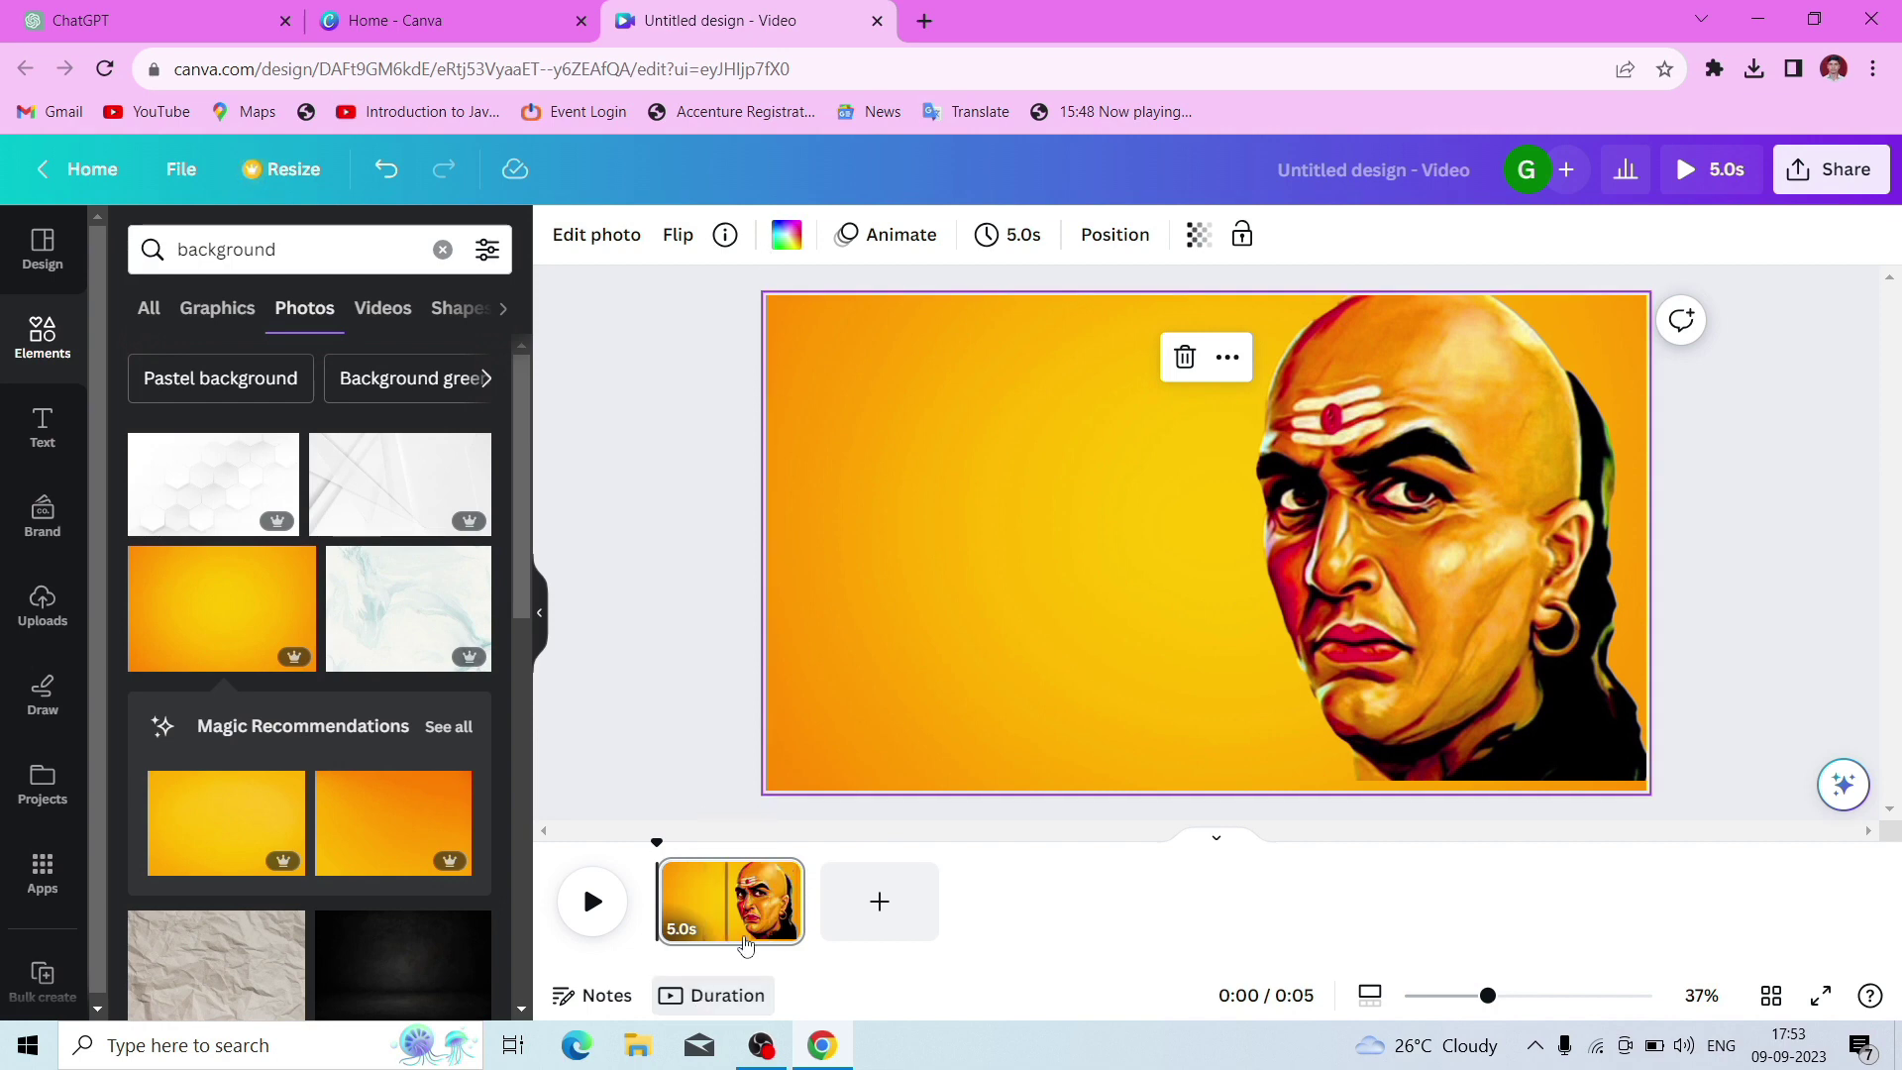
pyautogui.moveTo(798, 896); pyautogui.dragTo(1095, 894)
pyautogui.click(1083, 515)
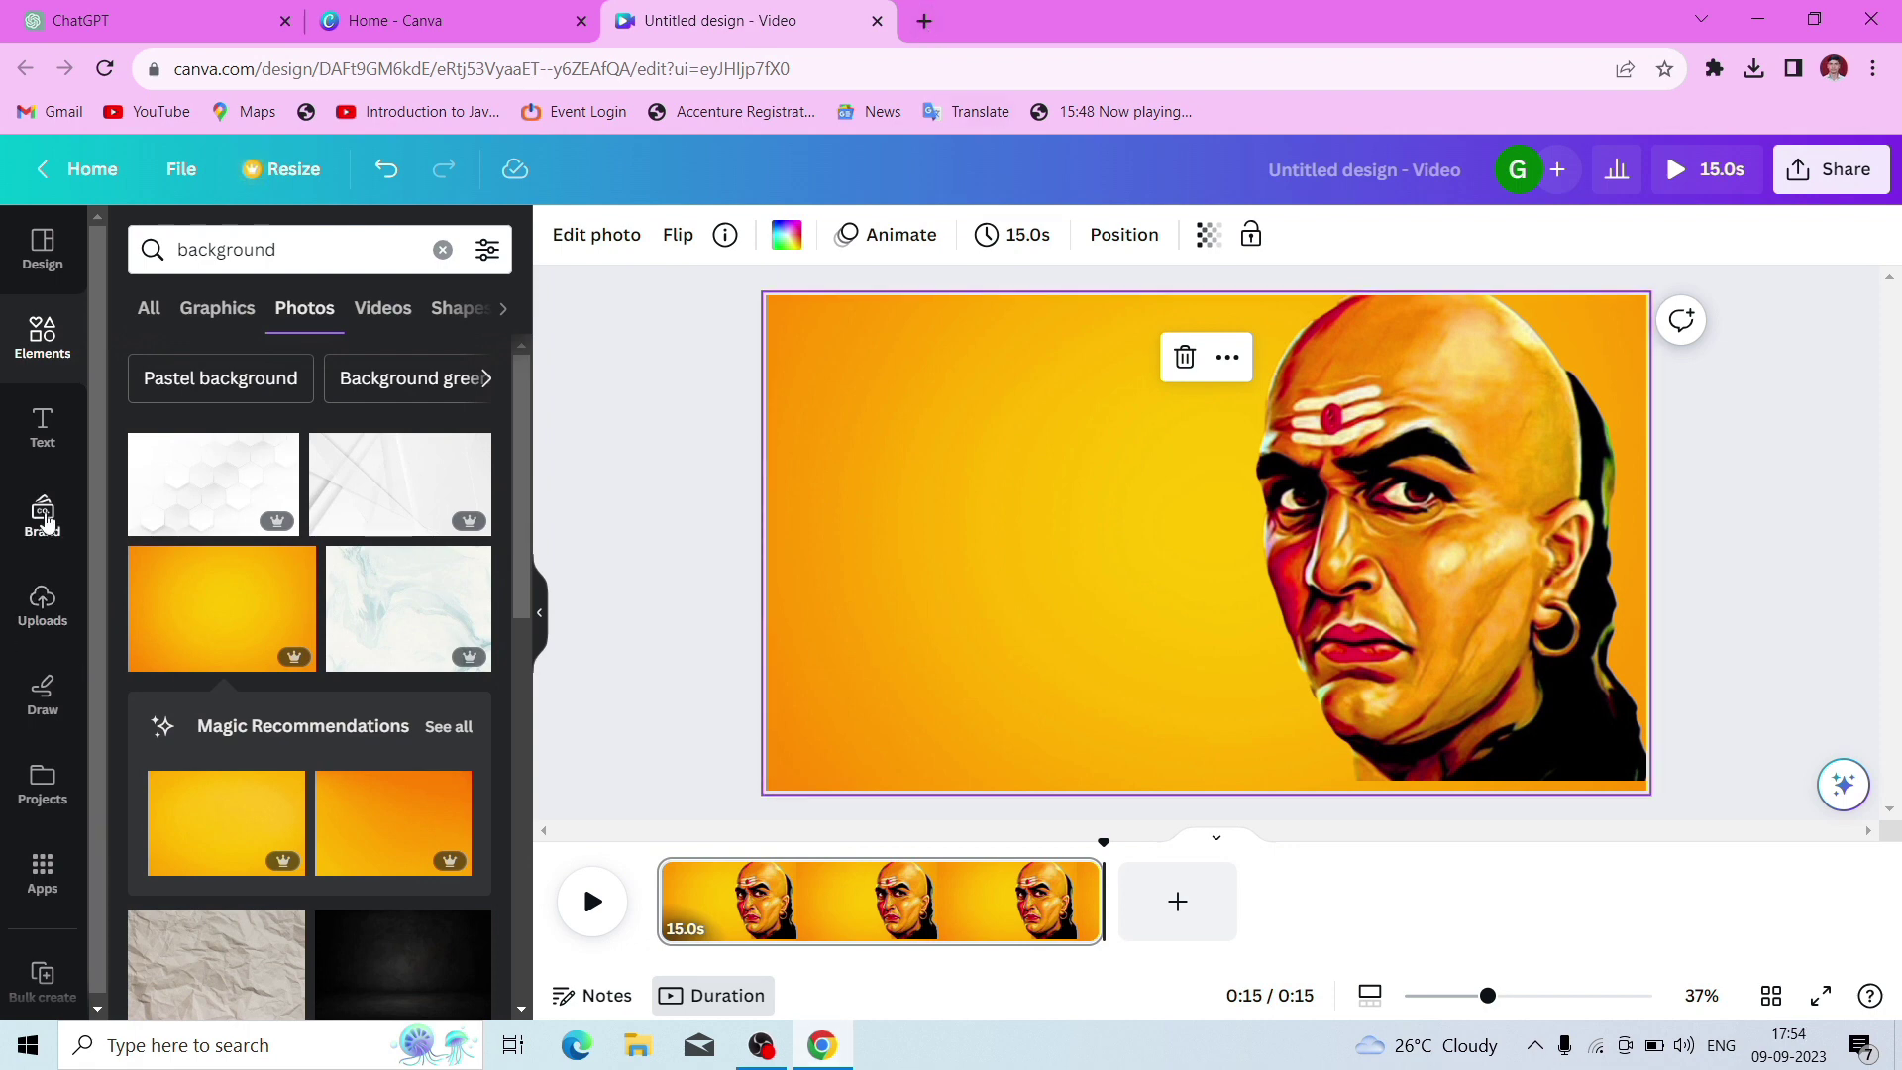
# Add two default headings, placing one in the page's upper-left area and the other near the lower edge beside the portrait
pyautogui.click(38, 444)
pyautogui.click(267, 493)
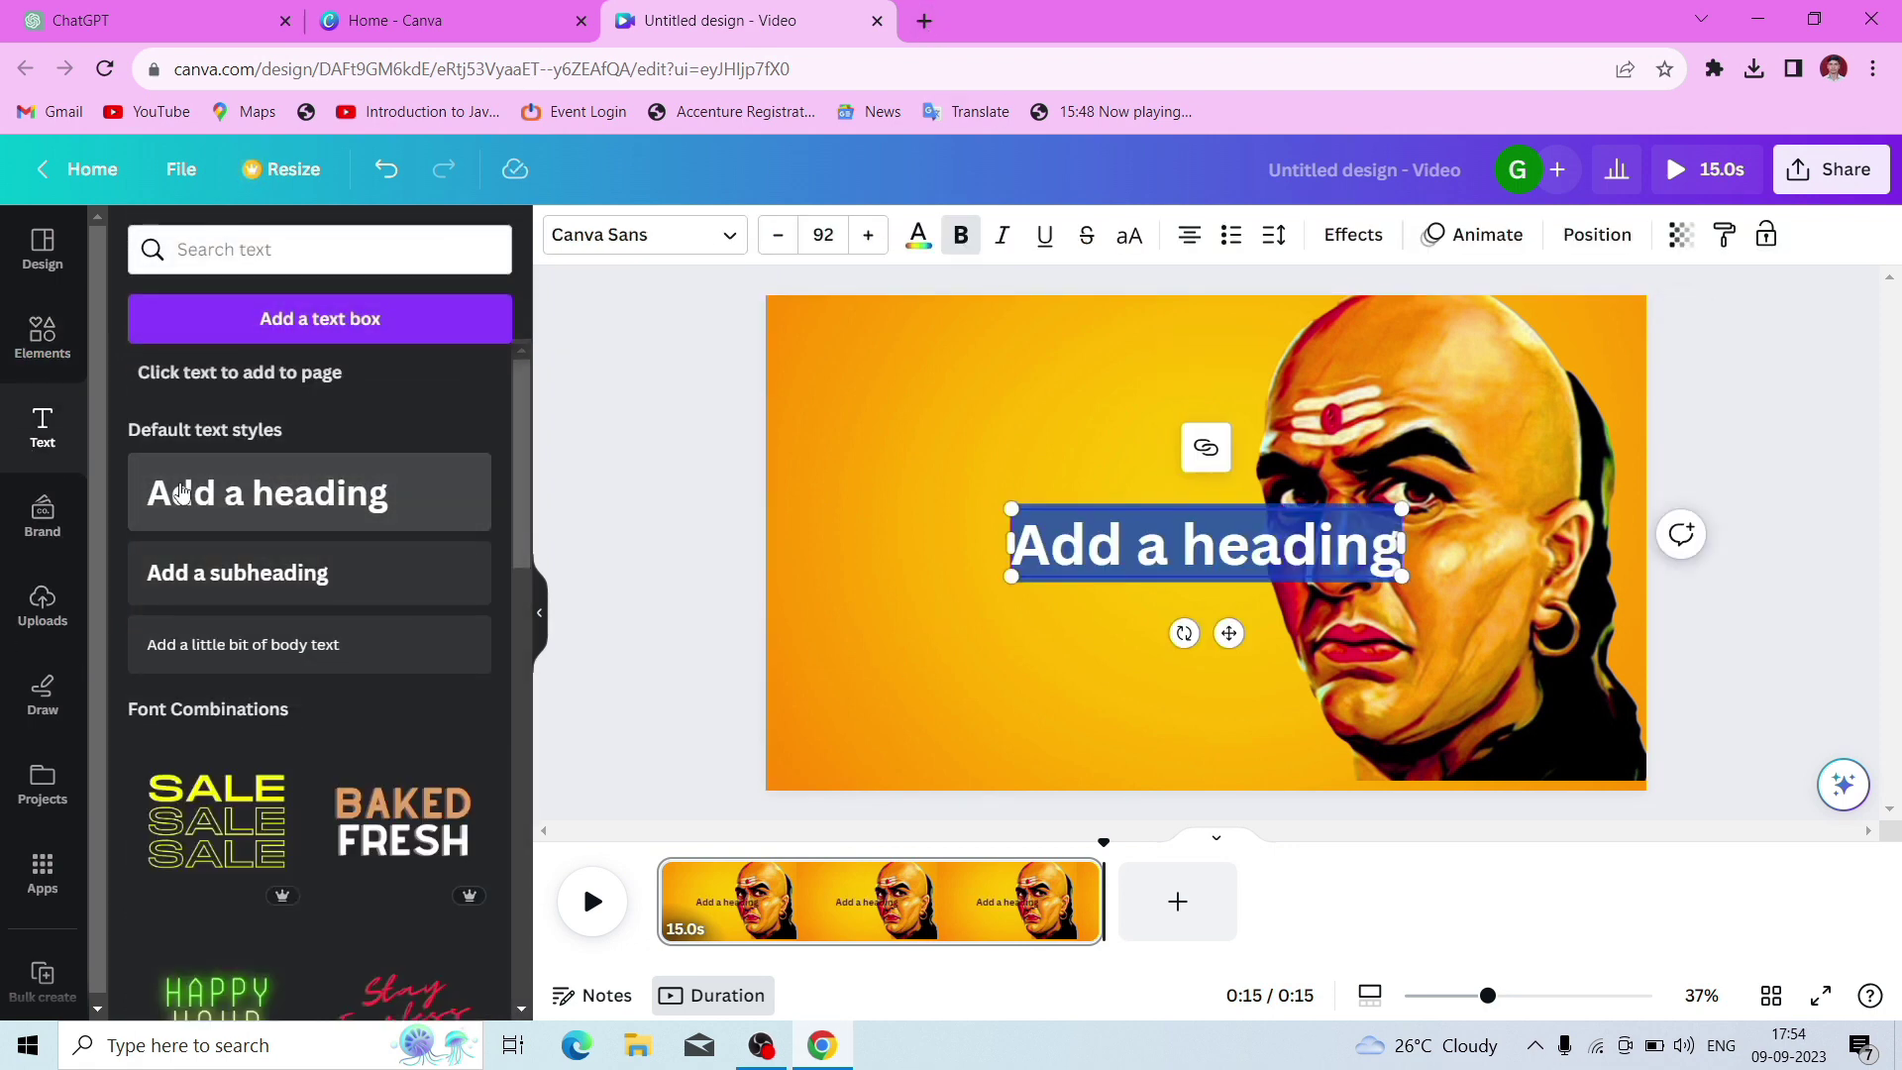
pyautogui.click(267, 492)
pyautogui.moveTo(1228, 701); pyautogui.dragTo(1033, 472)
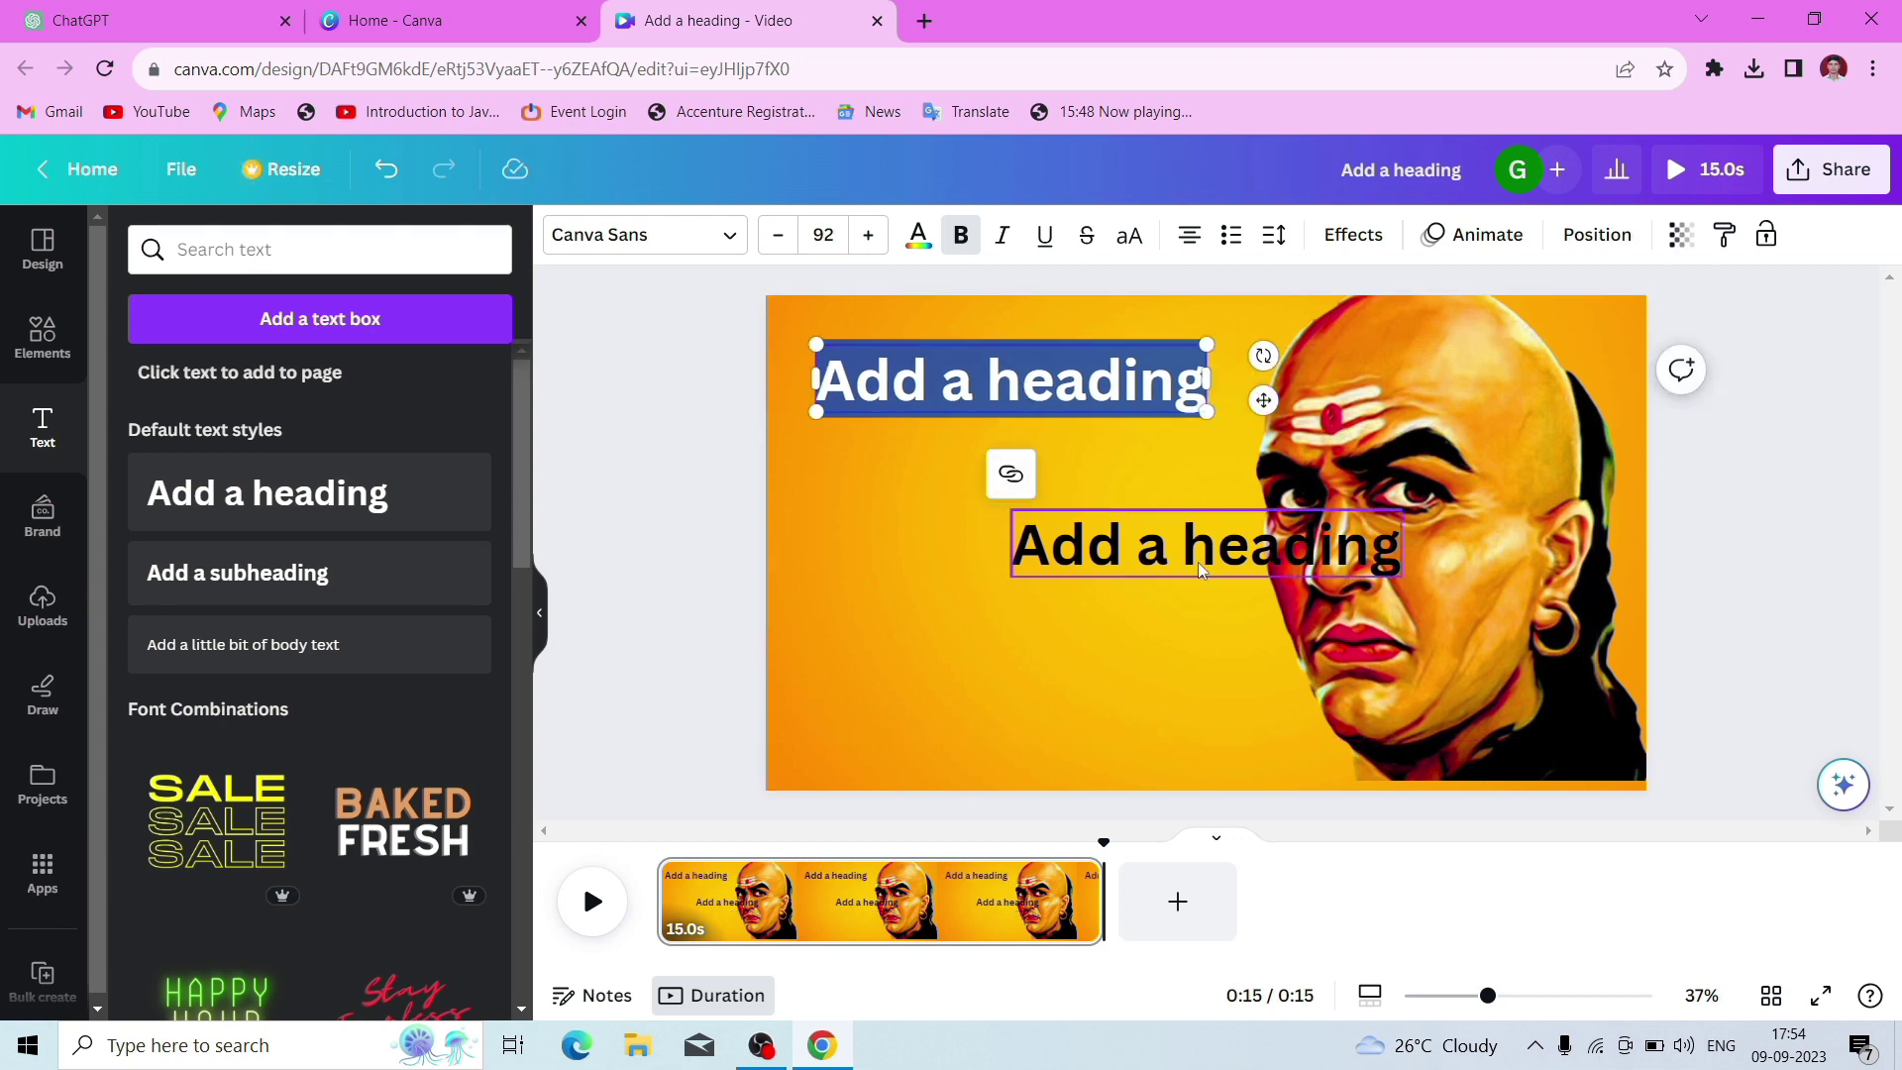
pyautogui.moveTo(1196, 555); pyautogui.dragTo(1129, 739)
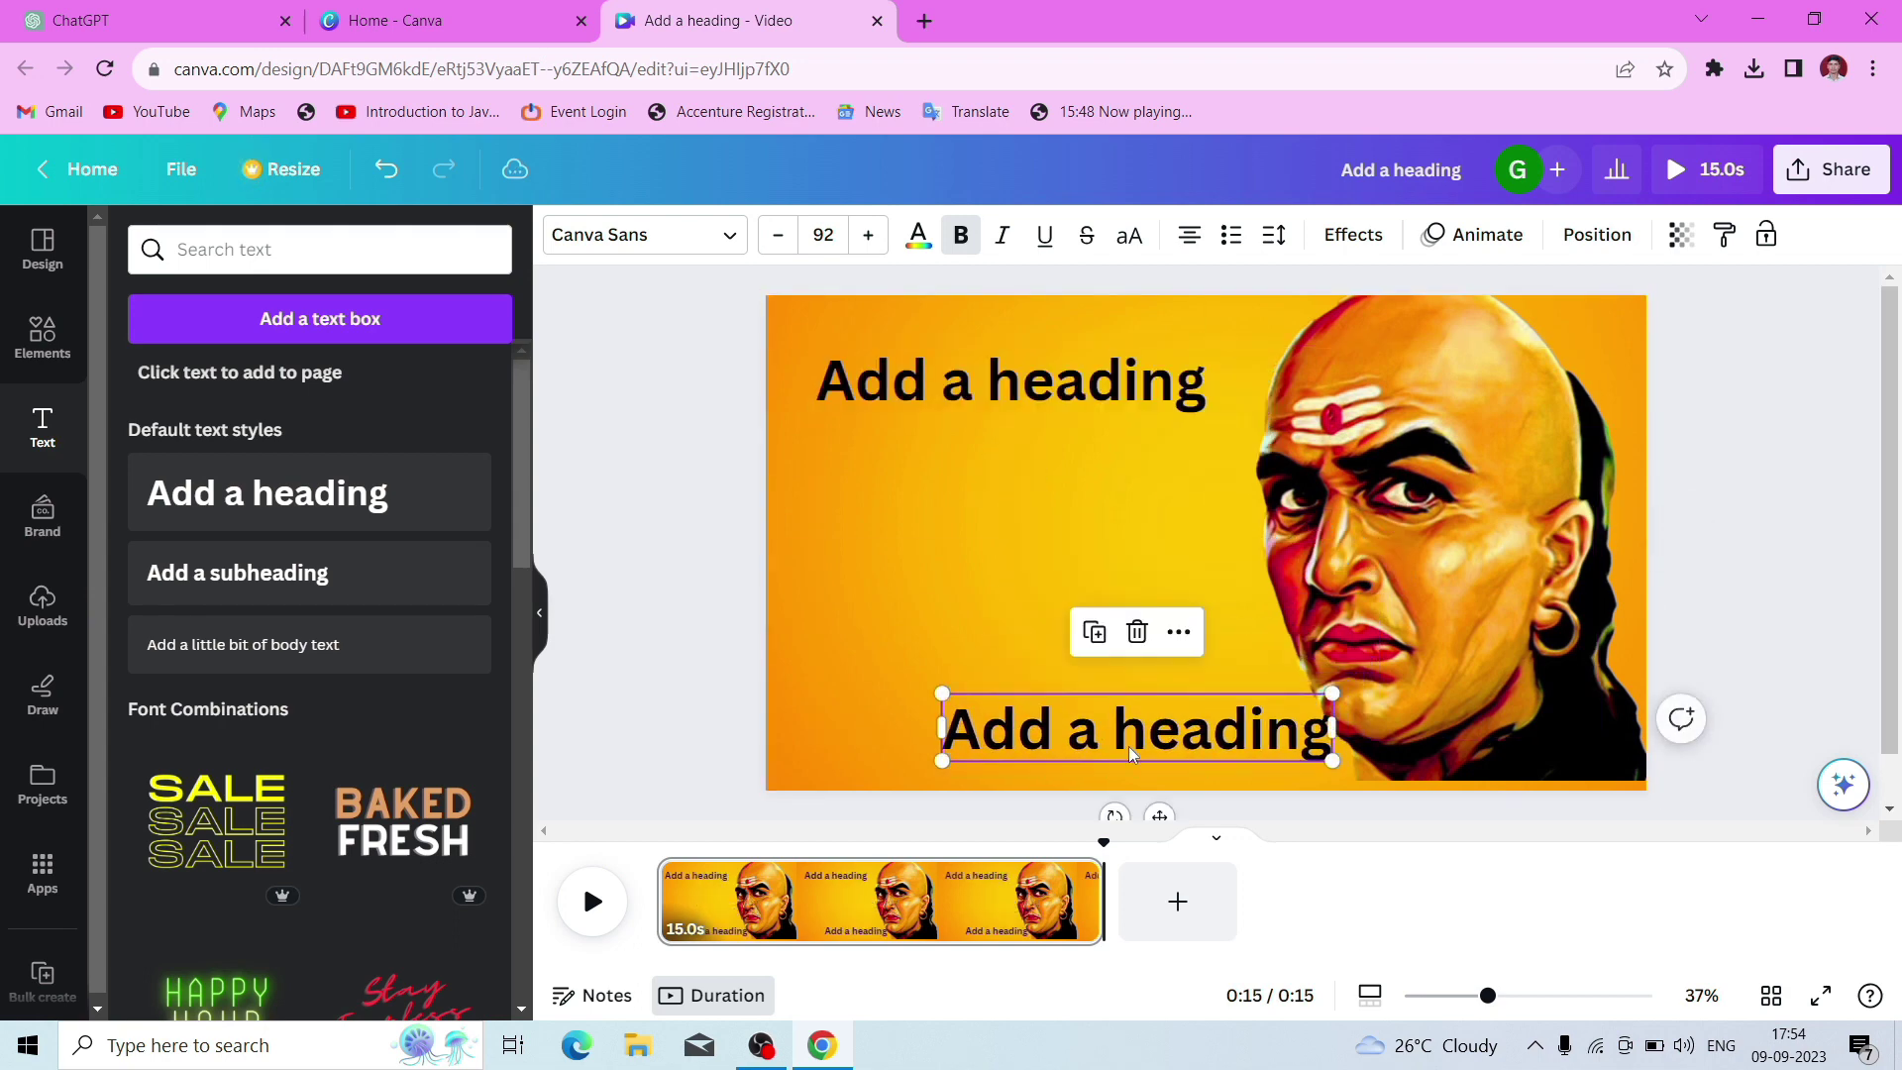
# In the ChatGPT tab, select and copy the first quote in the table, starting "सच्ची आज़ादी वो है"
pyautogui.click(1023, 386)
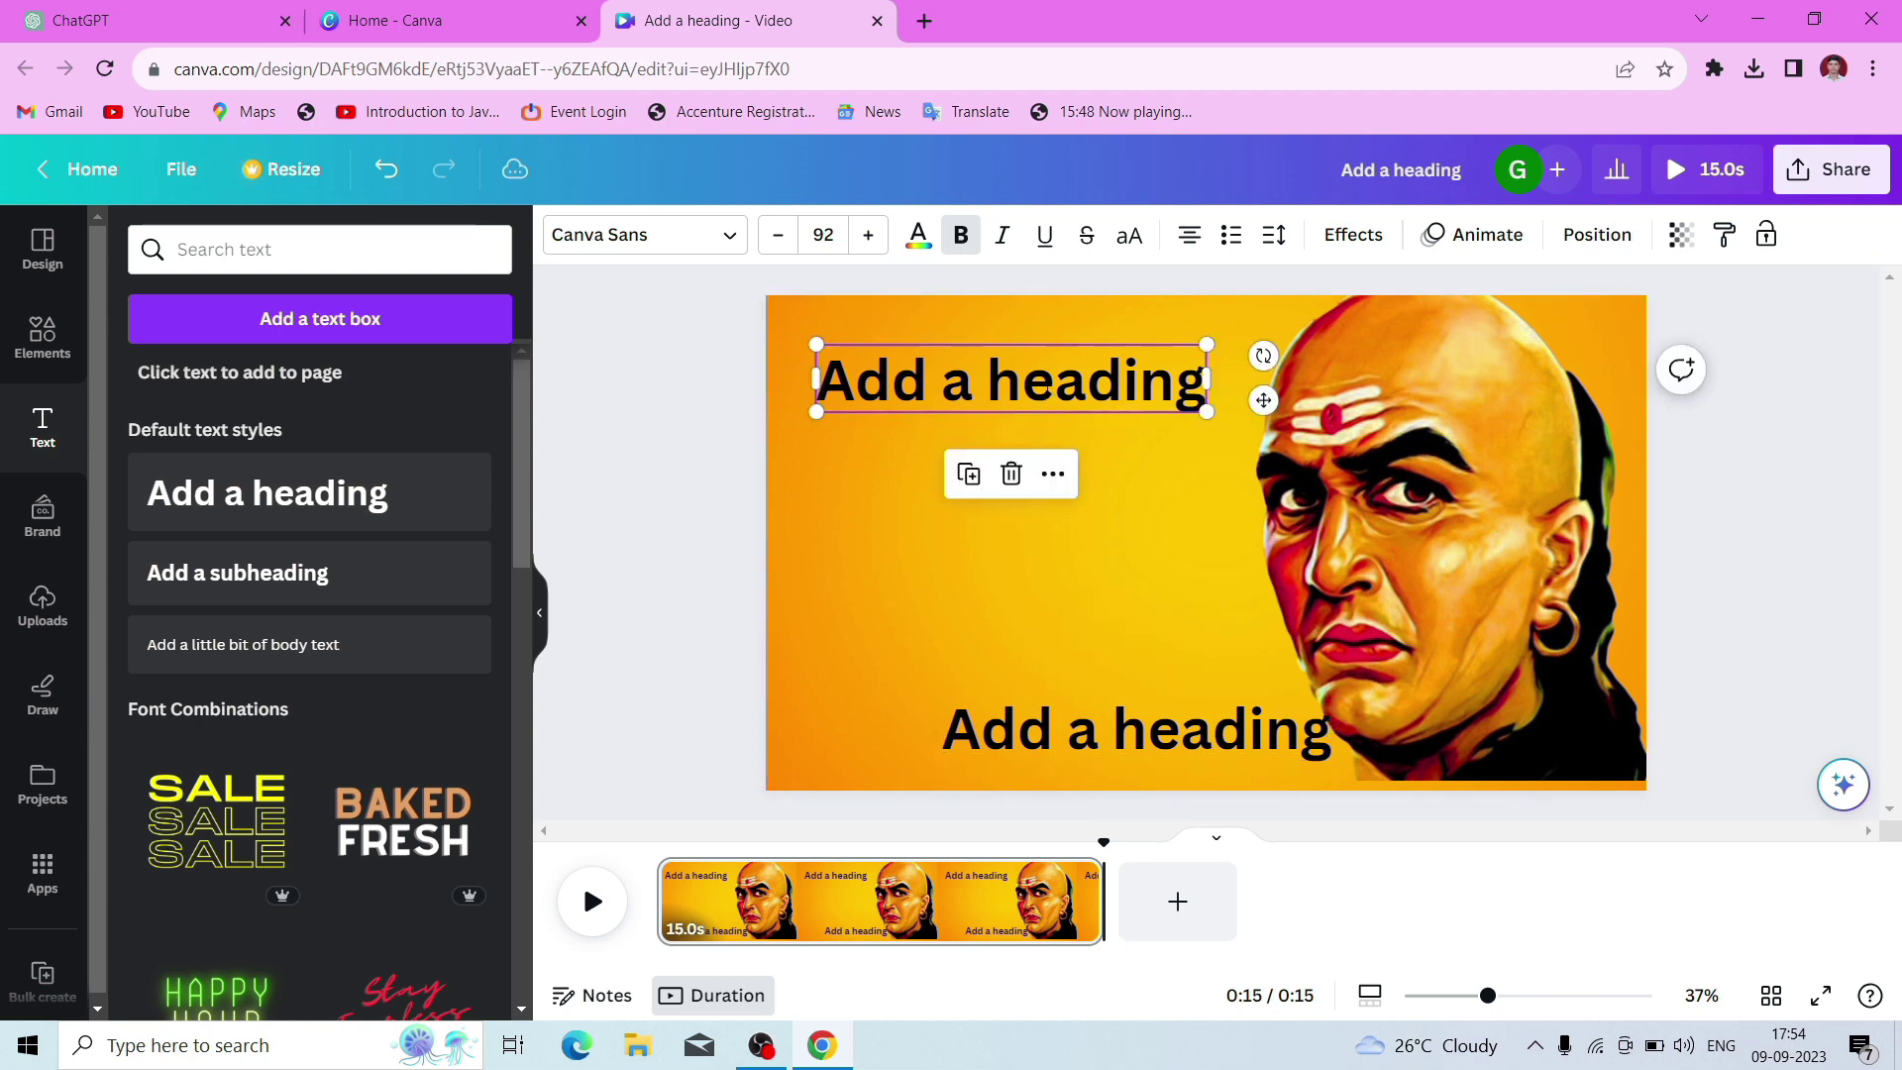
pyautogui.click(1023, 386)
pyautogui.click(51, 9)
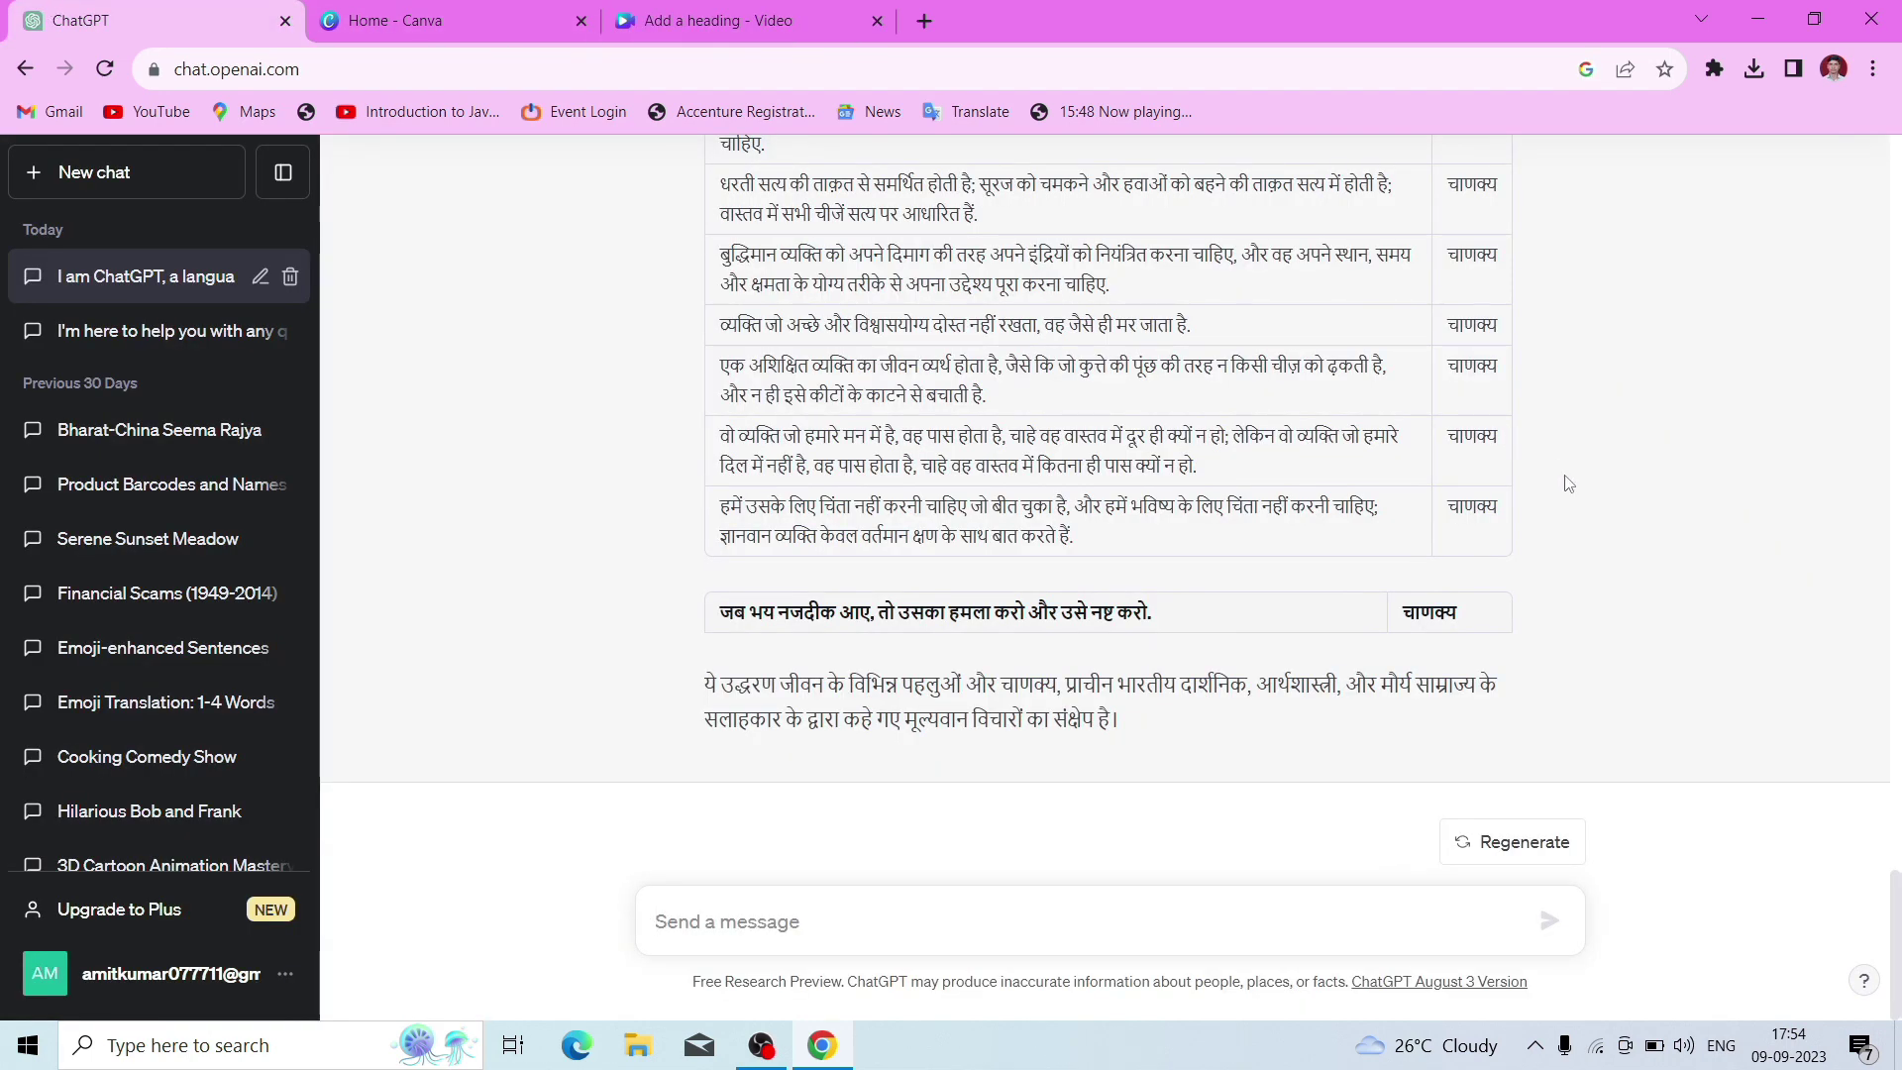
pyautogui.scroll(10, 1568, 483)
pyautogui.scroll(-5, 1569, 483)
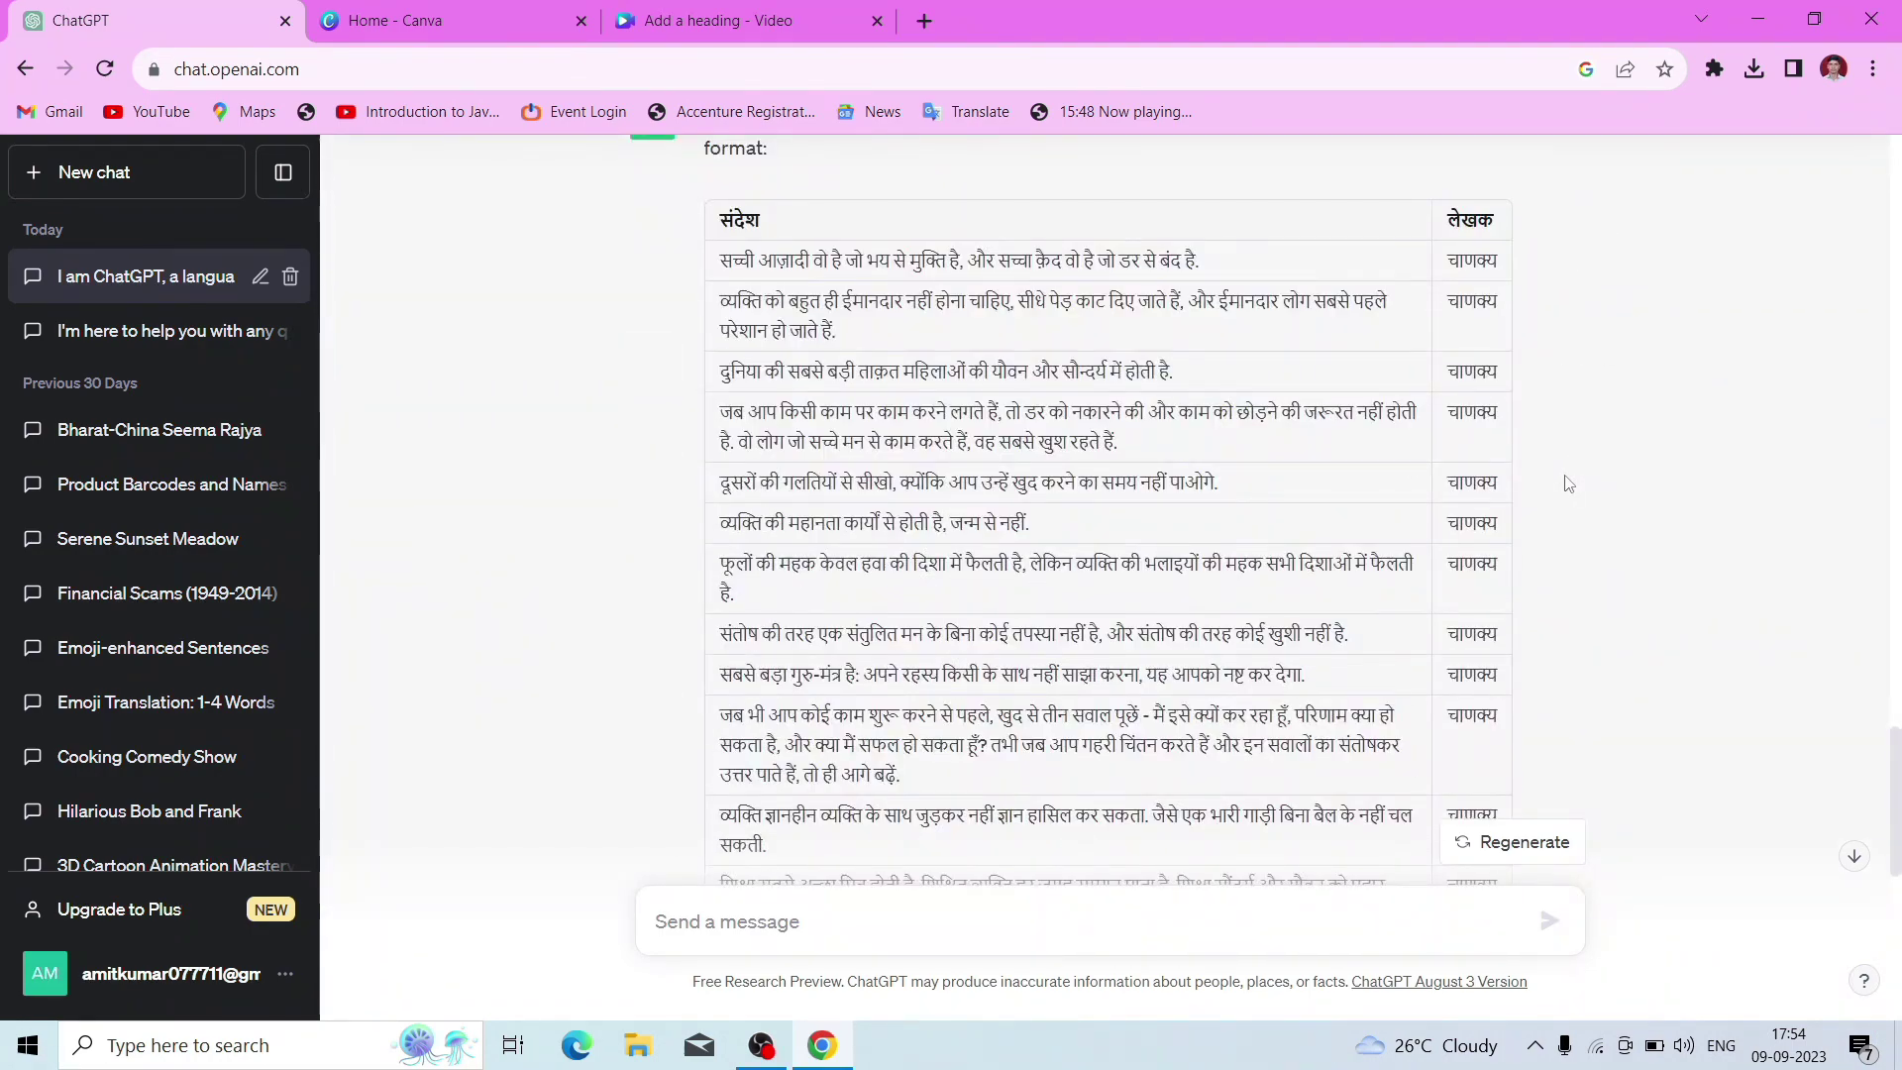
pyautogui.moveTo(1220, 271); pyautogui.dragTo(779, 255)
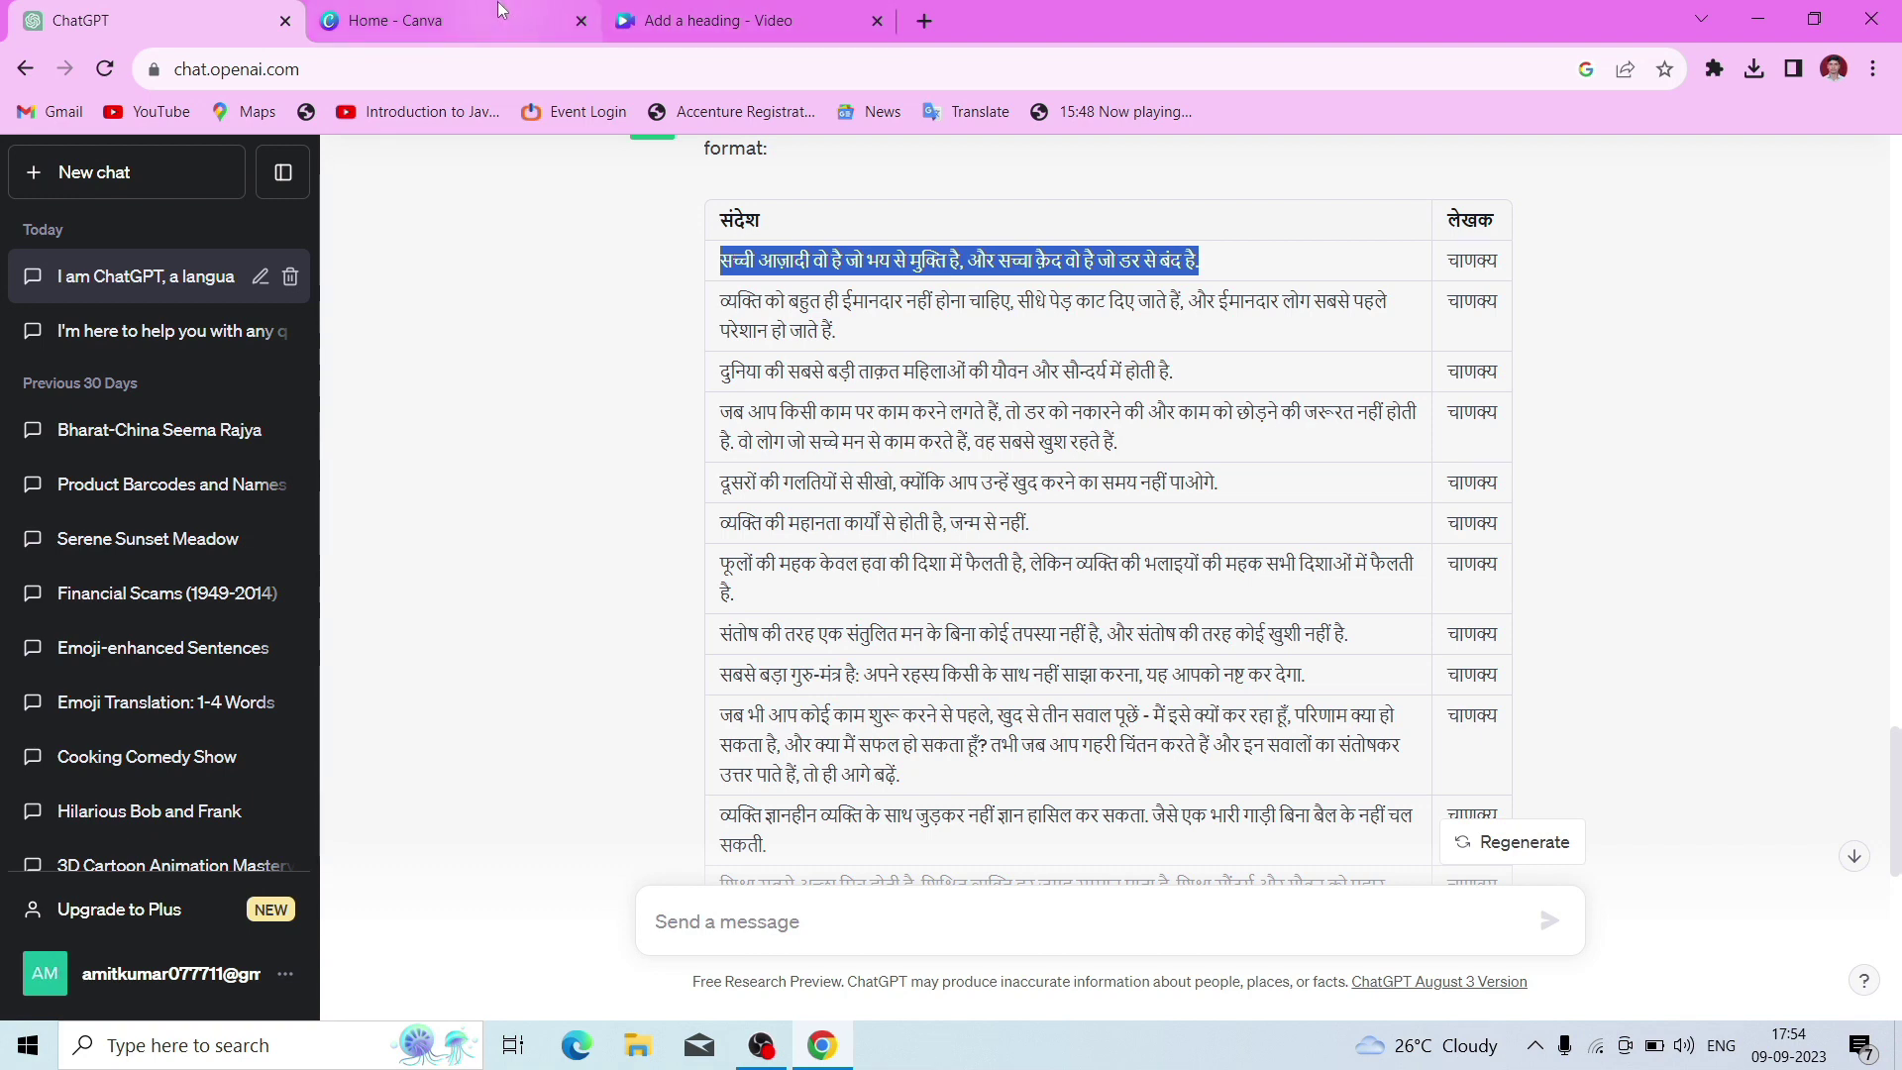
# Back in the Canva design, replace the upper heading's text with the copied quote and move it slightly up and left
pyautogui.click(706, 20)
pyautogui.moveTo(927, 381)
pyautogui.mouseDown()
pyautogui.moveTo(816, 382)
pyautogui.moveTo(927, 377)
pyautogui.mouseUp()
pyautogui.hotkey('ctrl', 'a')
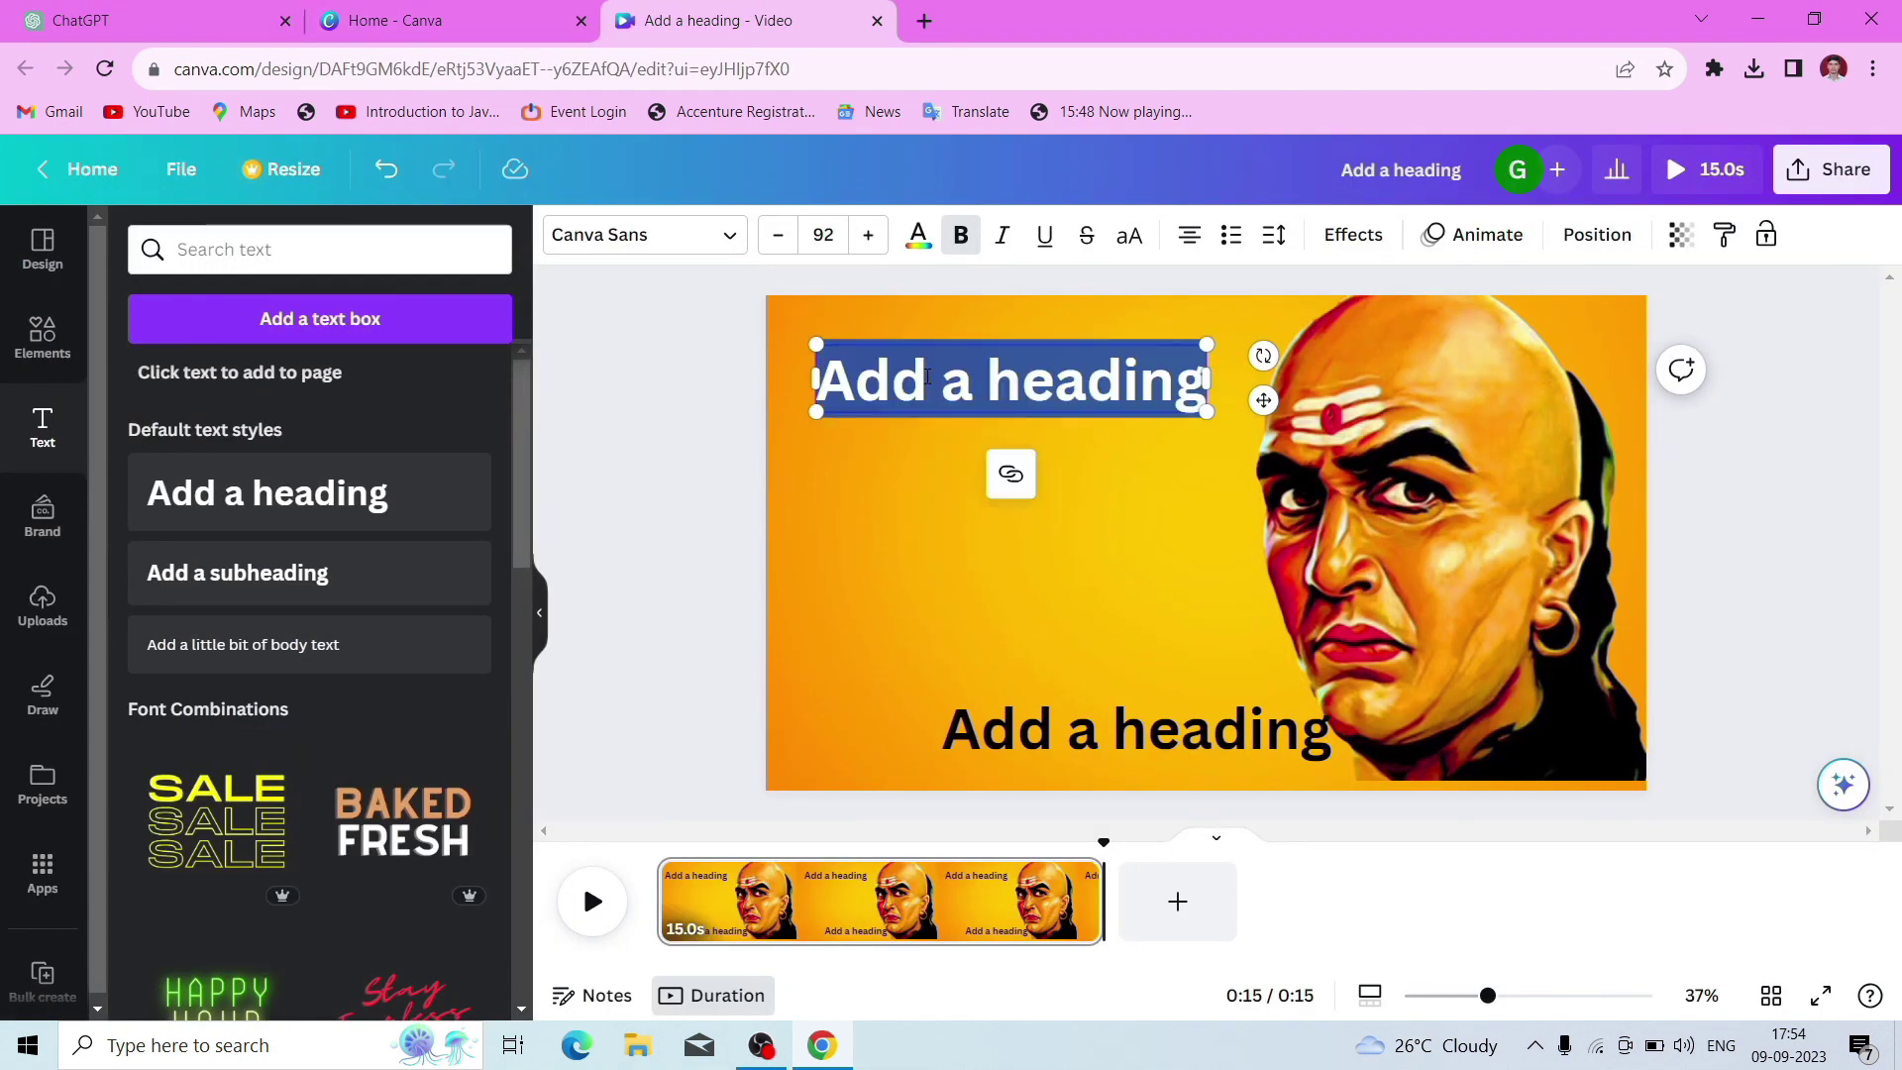
pyautogui.hotkey('ctrl', 'v')
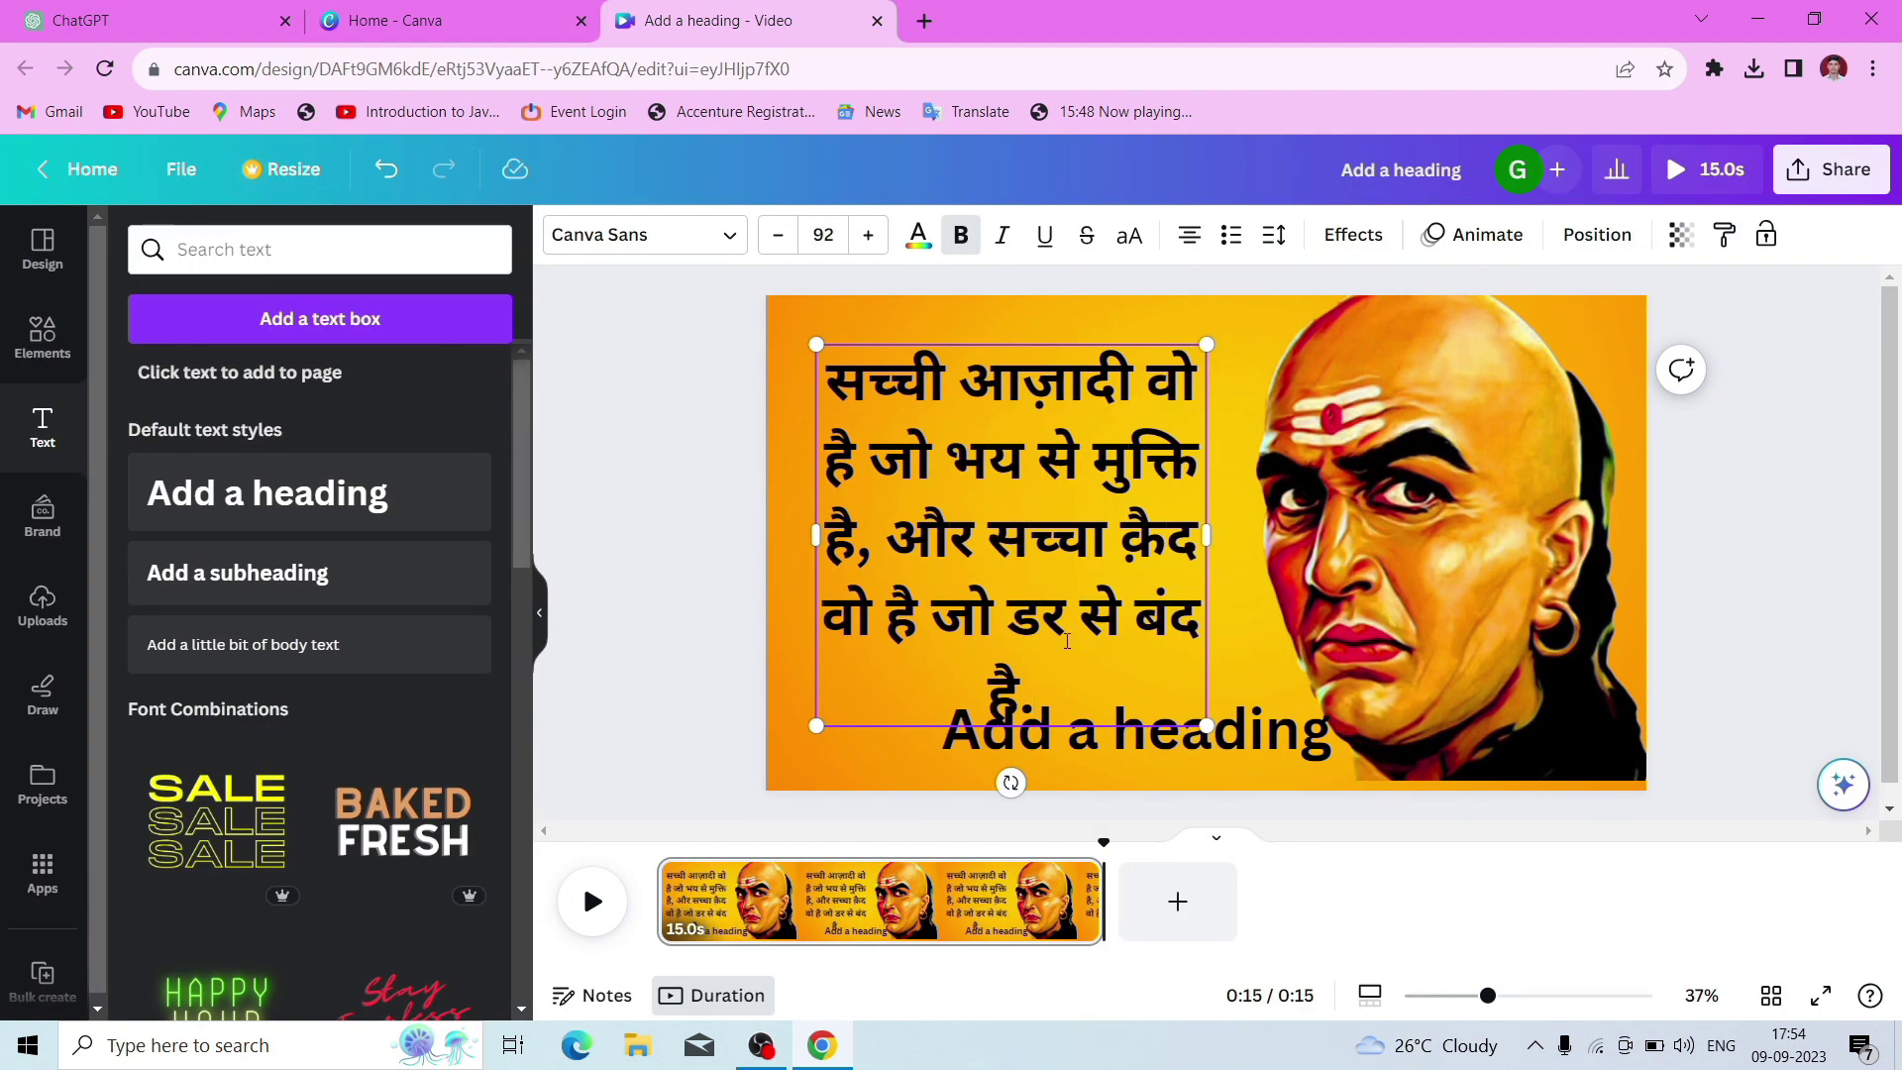
pyautogui.moveTo(1030, 731); pyautogui.dragTo(1018, 700)
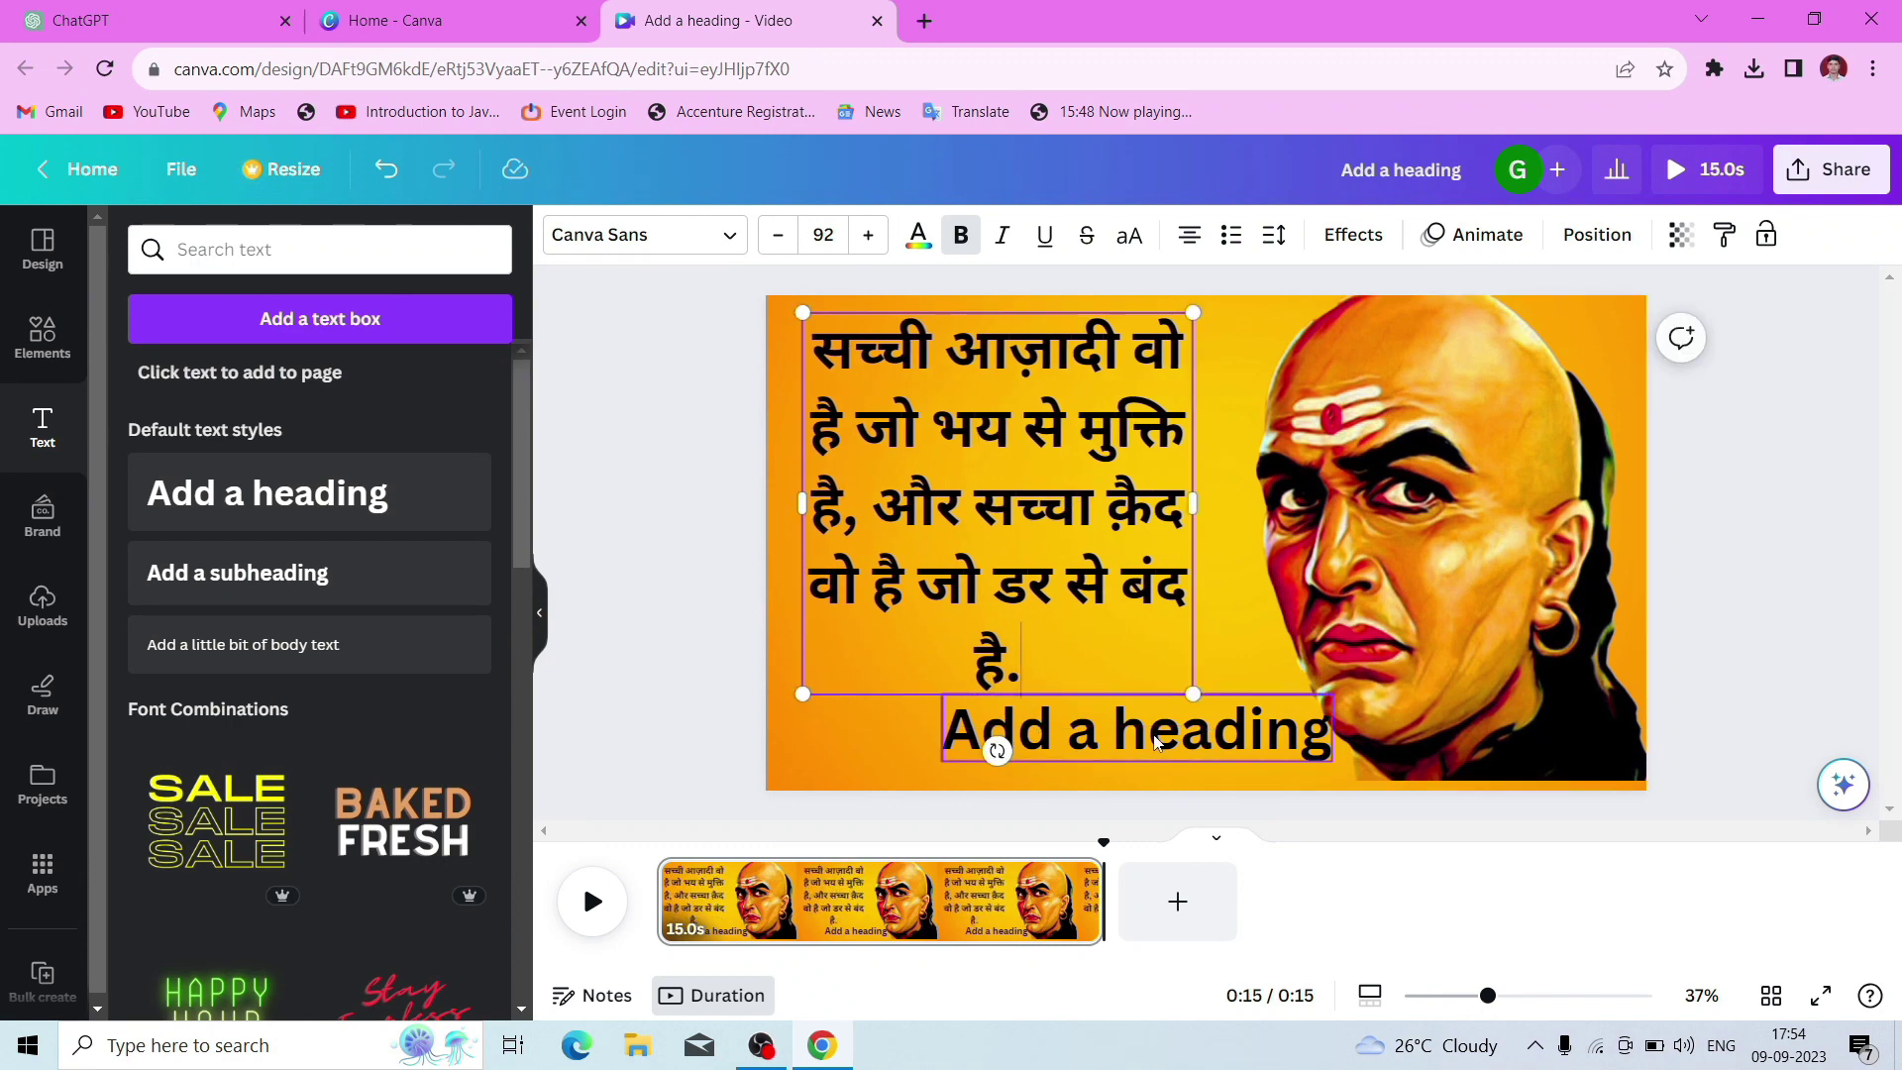
# Reduce the quote's font size to 78, then scale its text box up to a font size of about 91.9
pyautogui.click(778, 235)
pyautogui.click(778, 235)
pyautogui.click(778, 235)
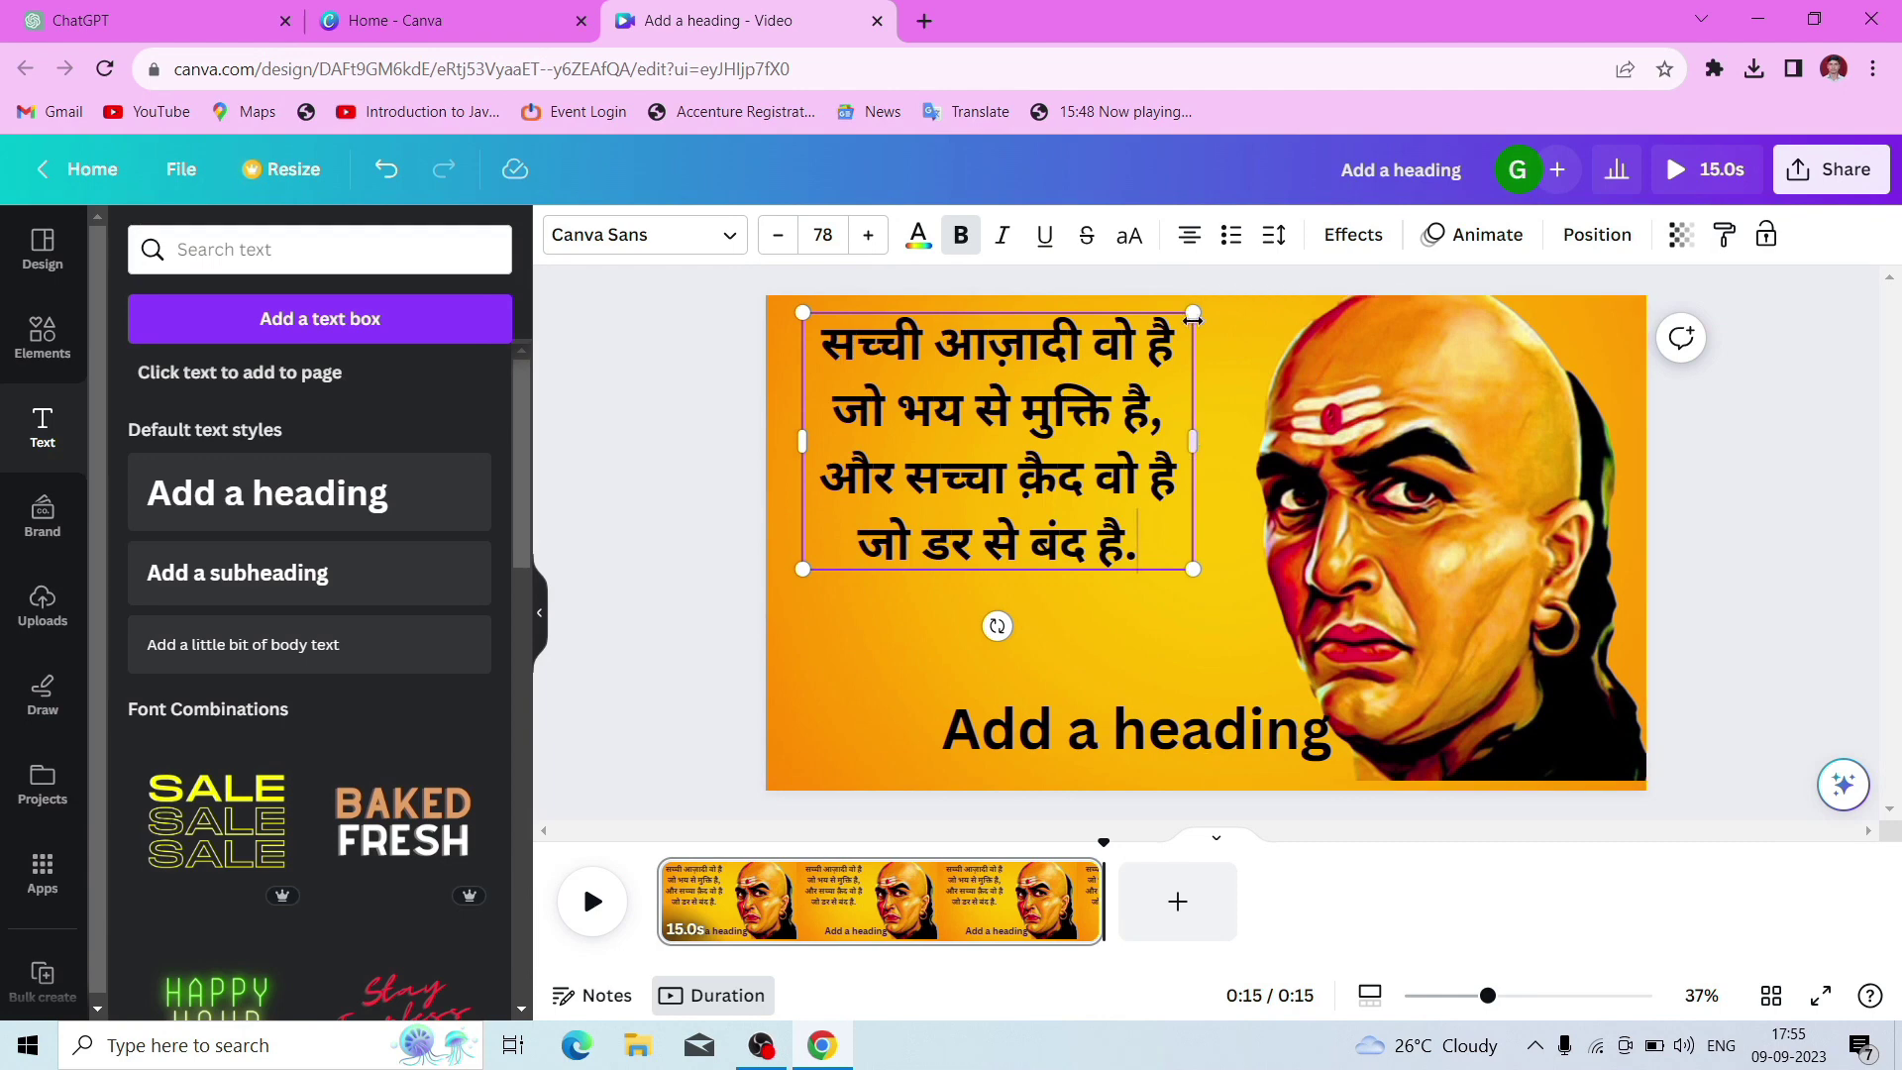
pyautogui.moveTo(1193, 315); pyautogui.dragTo(1227, 302)
pyautogui.moveTo(797, 571); pyautogui.dragTo(760, 596)
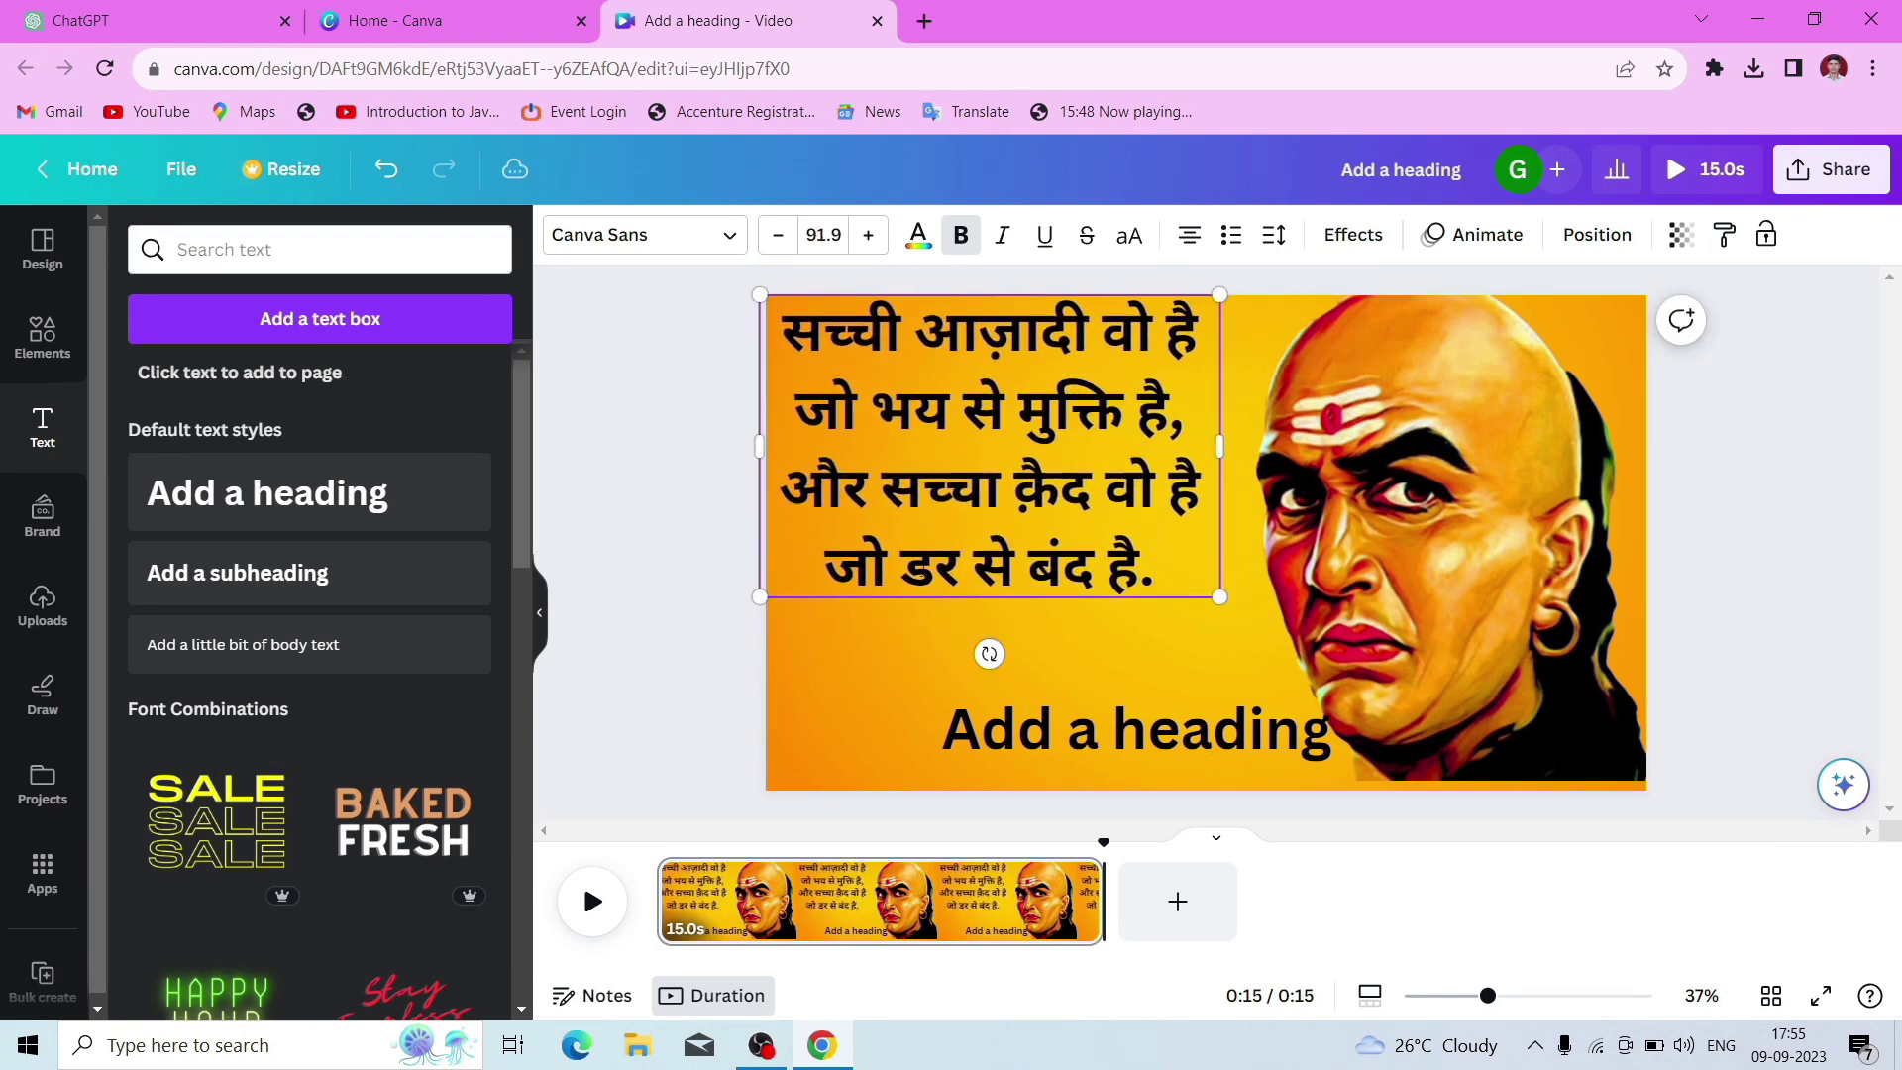
# Scale the quote up to font size 97 and place it between the page's left edge and the portrait
pyautogui.click(1055, 610)
pyautogui.click(1029, 570)
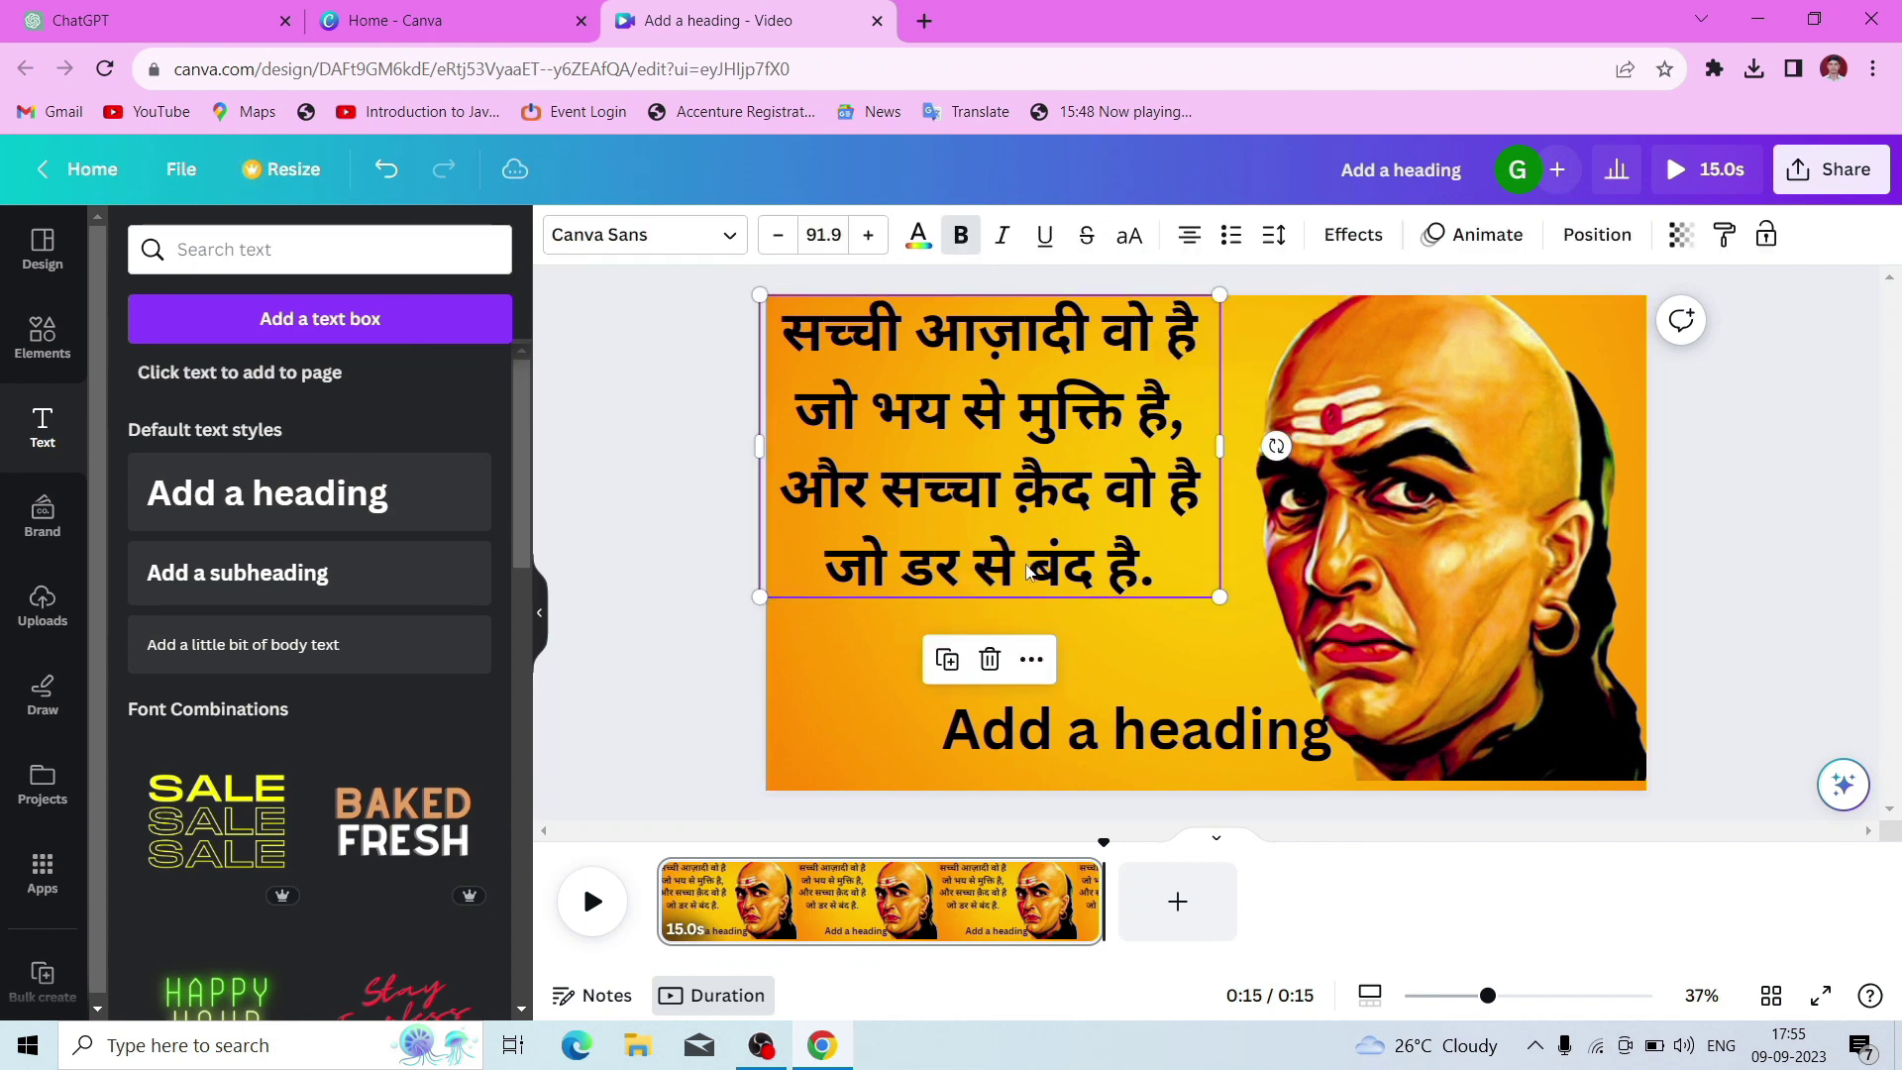
pyautogui.moveTo(1036, 589); pyautogui.dragTo(1079, 639)
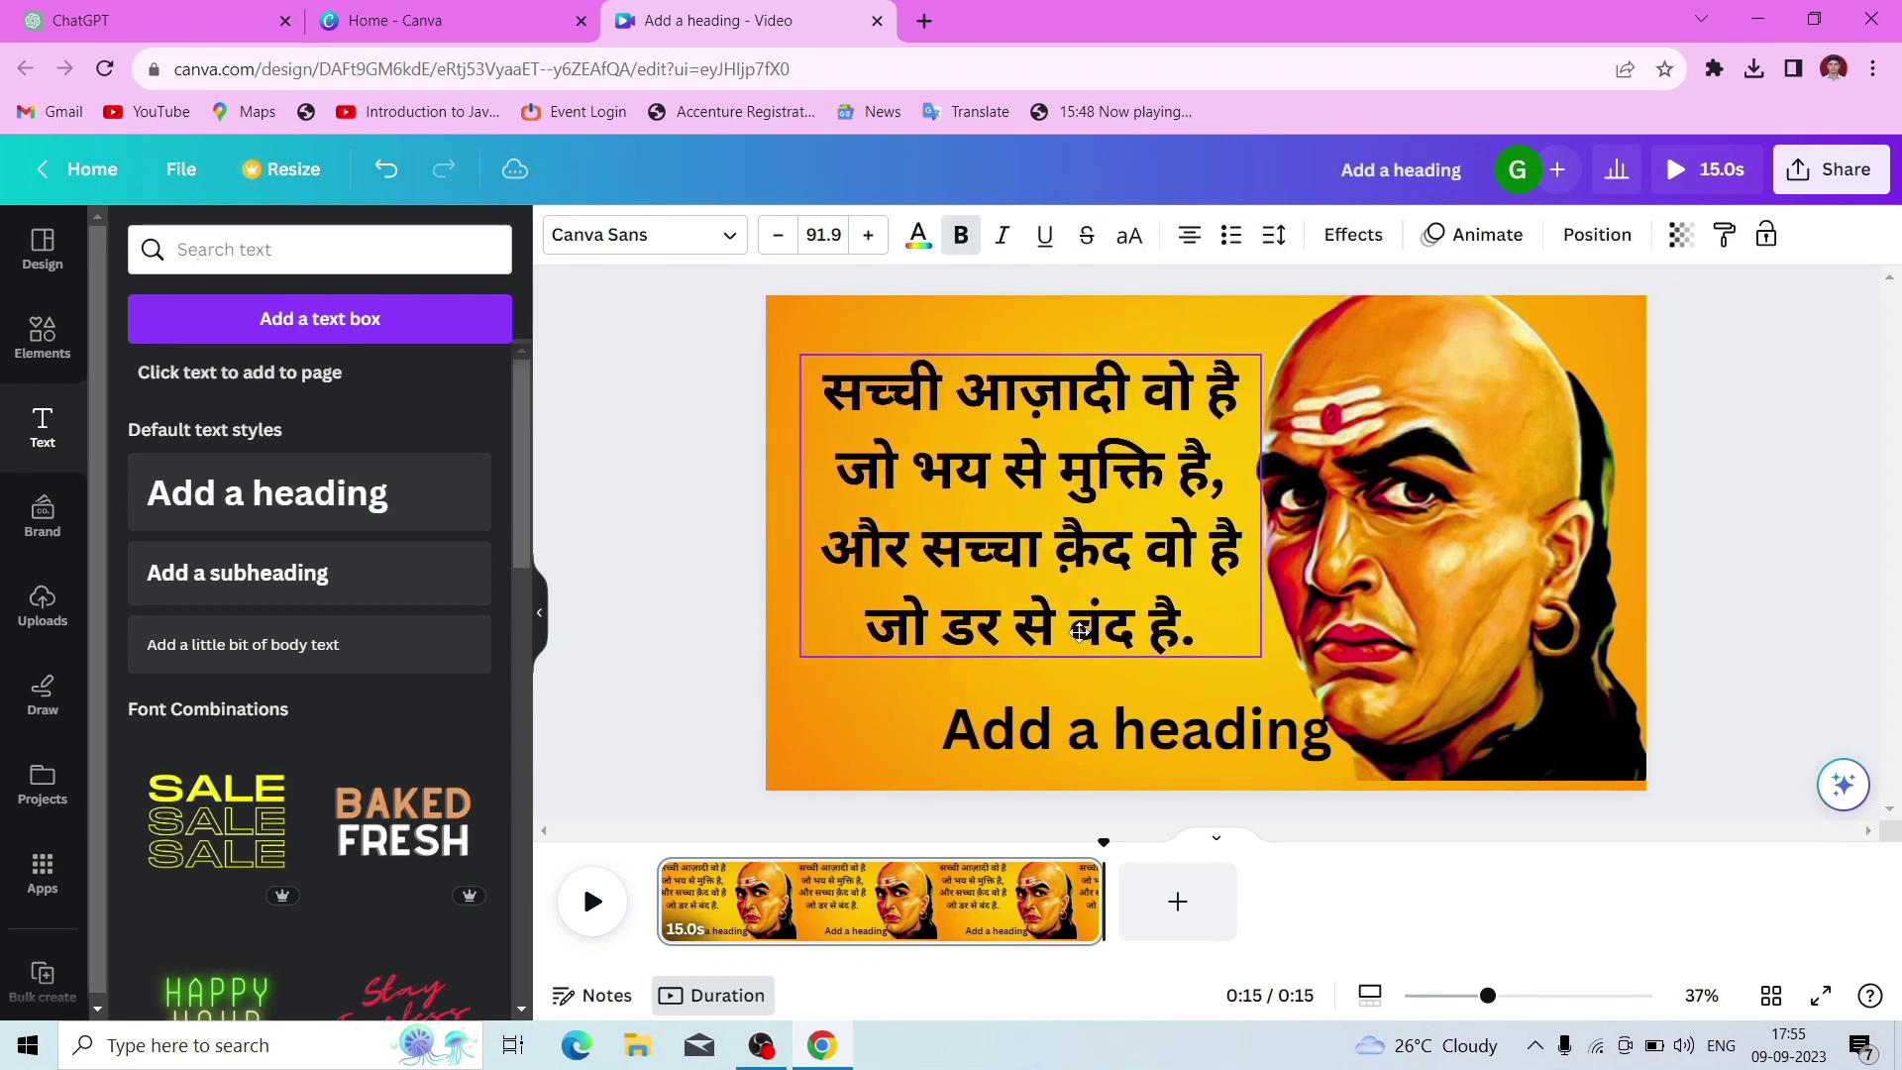
pyautogui.moveTo(1259, 346); pyautogui.dragTo(1288, 327)
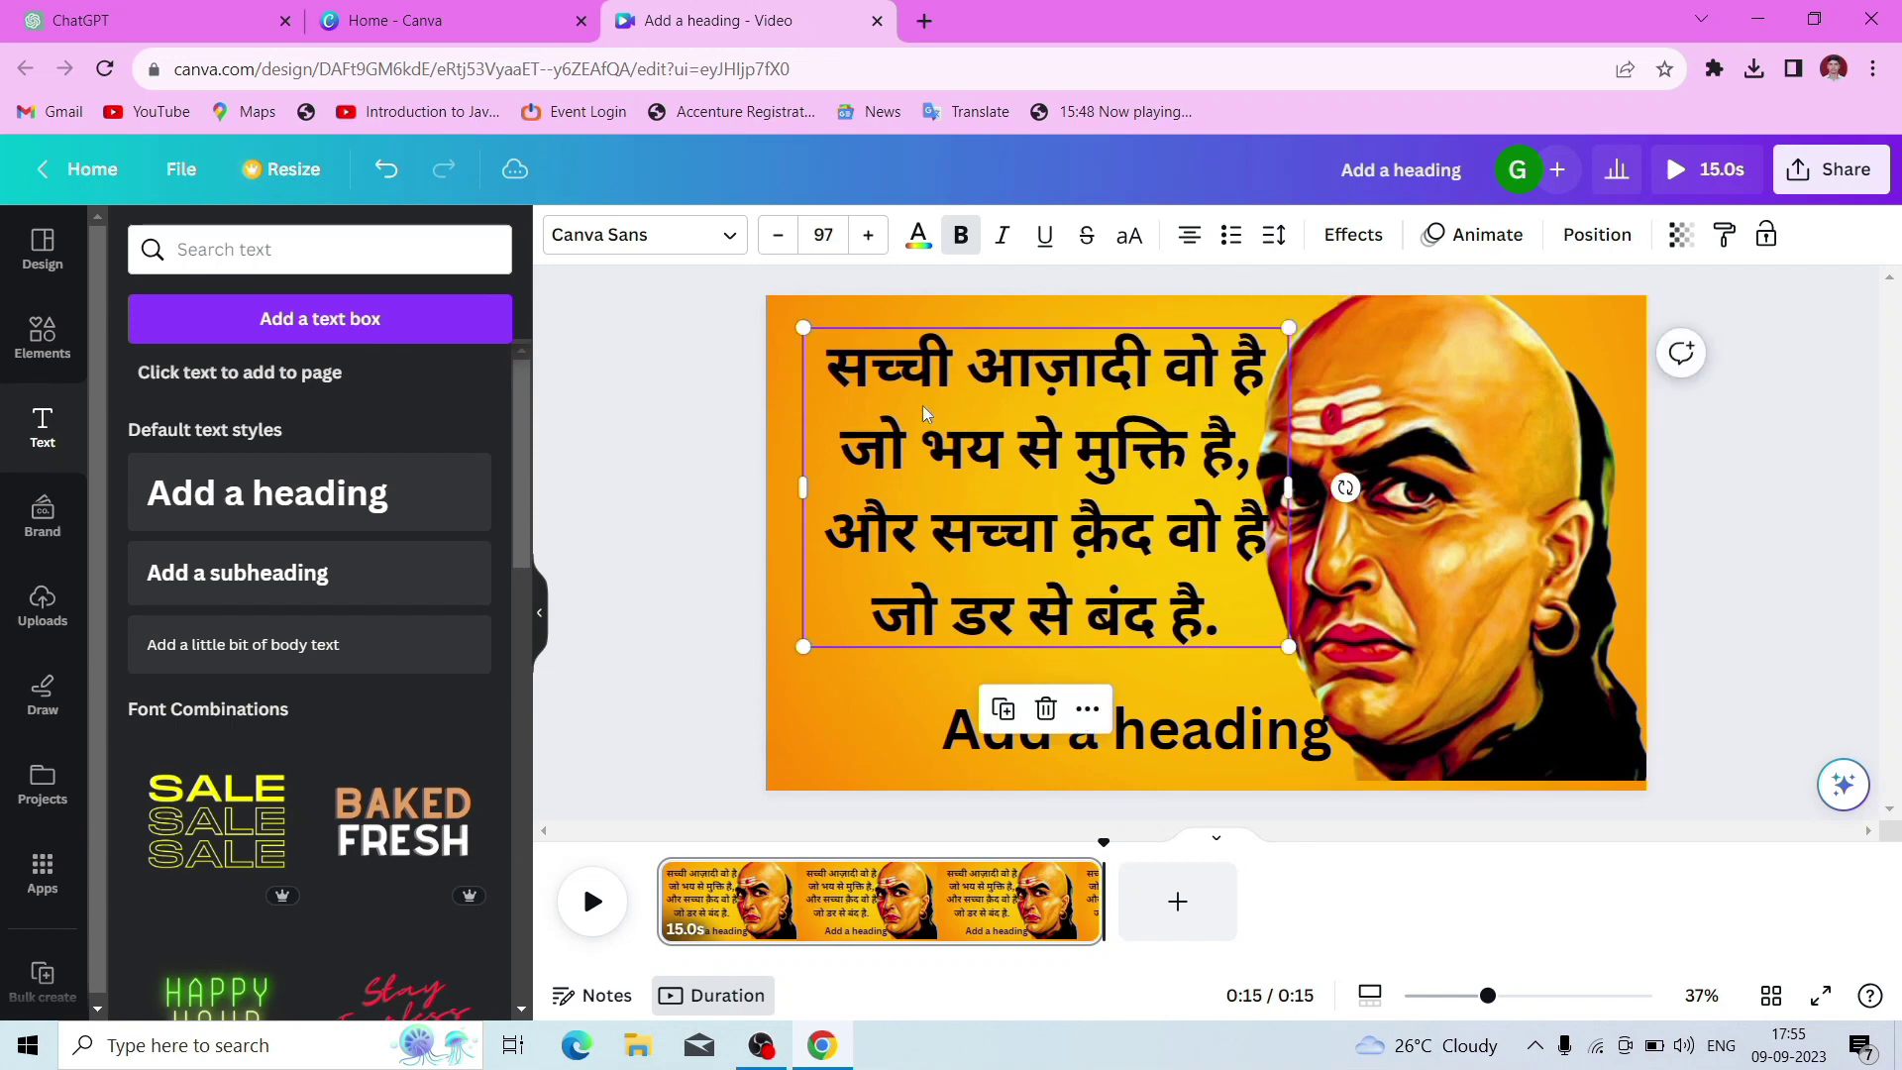
pyautogui.moveTo(818, 584); pyautogui.dragTo(790, 583)
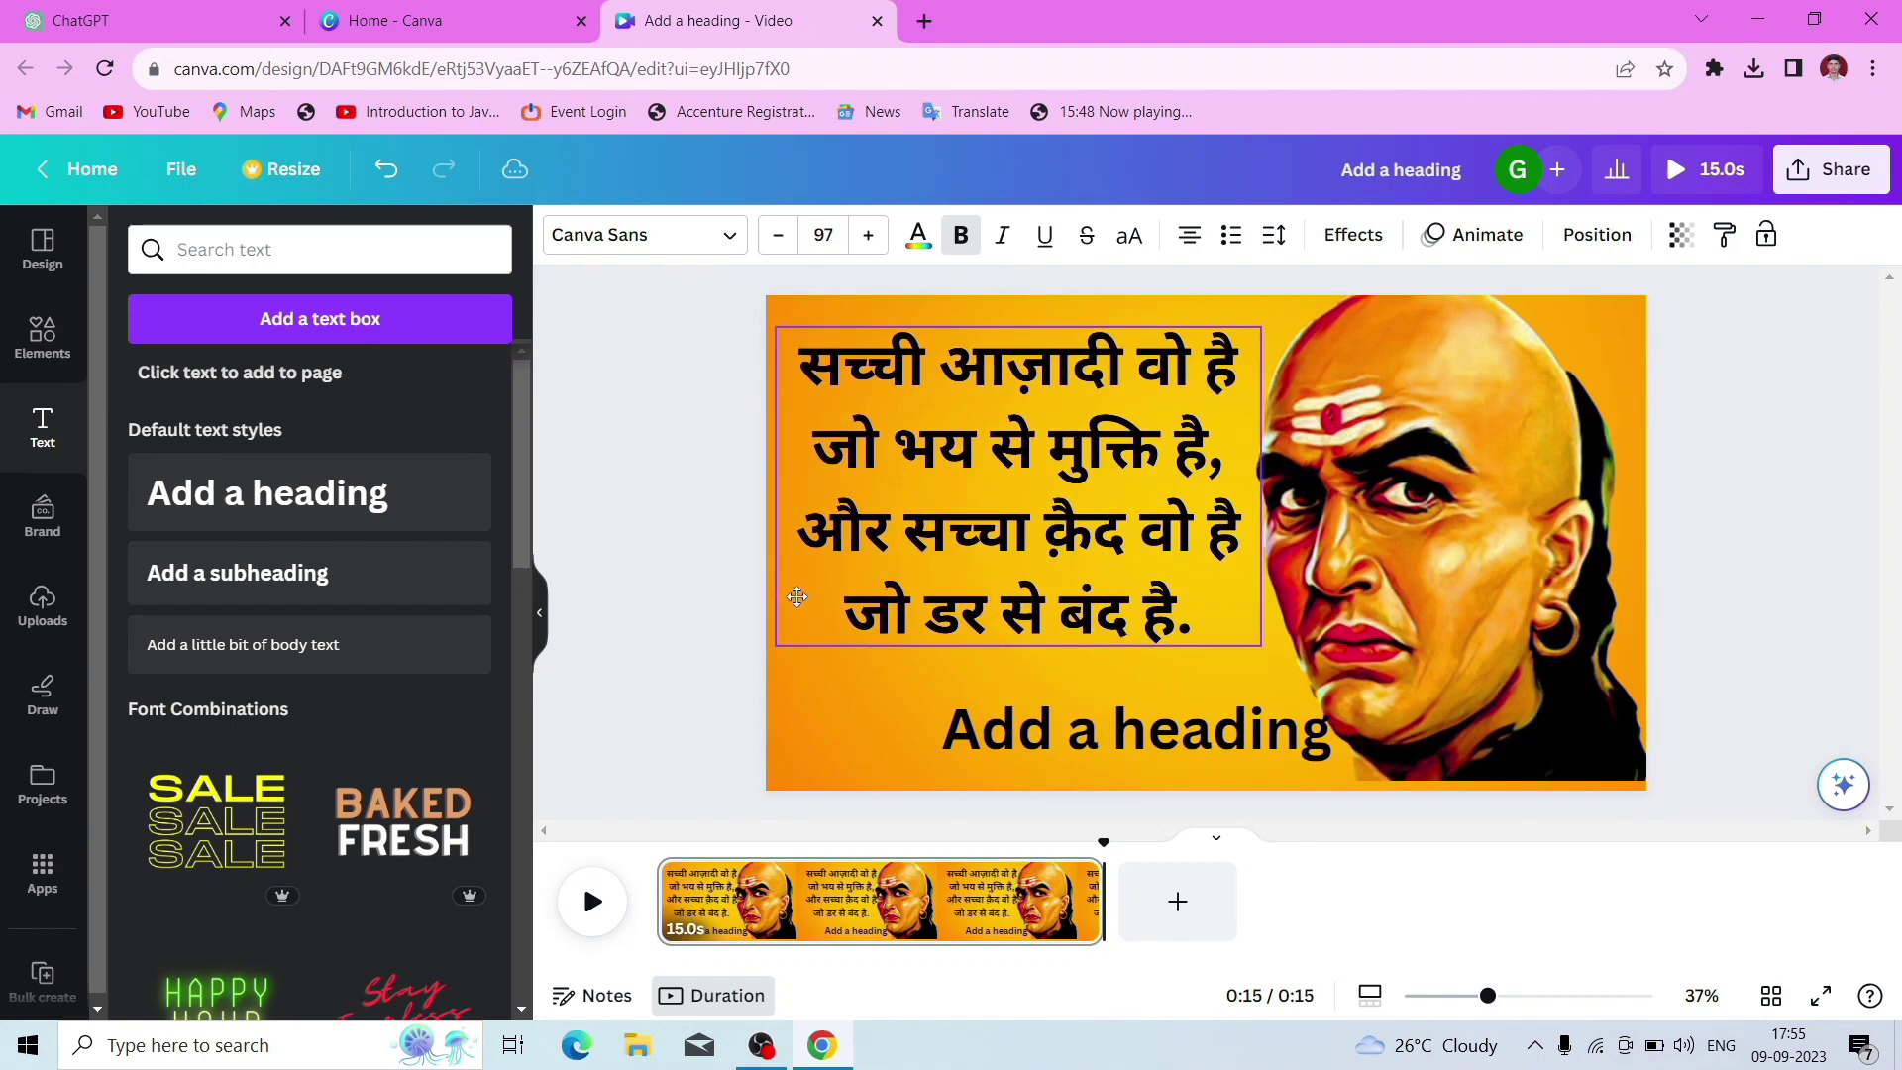
# Set the quote's font size to 79 so it fits on three lines, and narrow its text box slightly
pyautogui.click(777, 235)
pyautogui.click(778, 235)
pyautogui.click(778, 235)
pyautogui.click(778, 235)
pyautogui.click(777, 235)
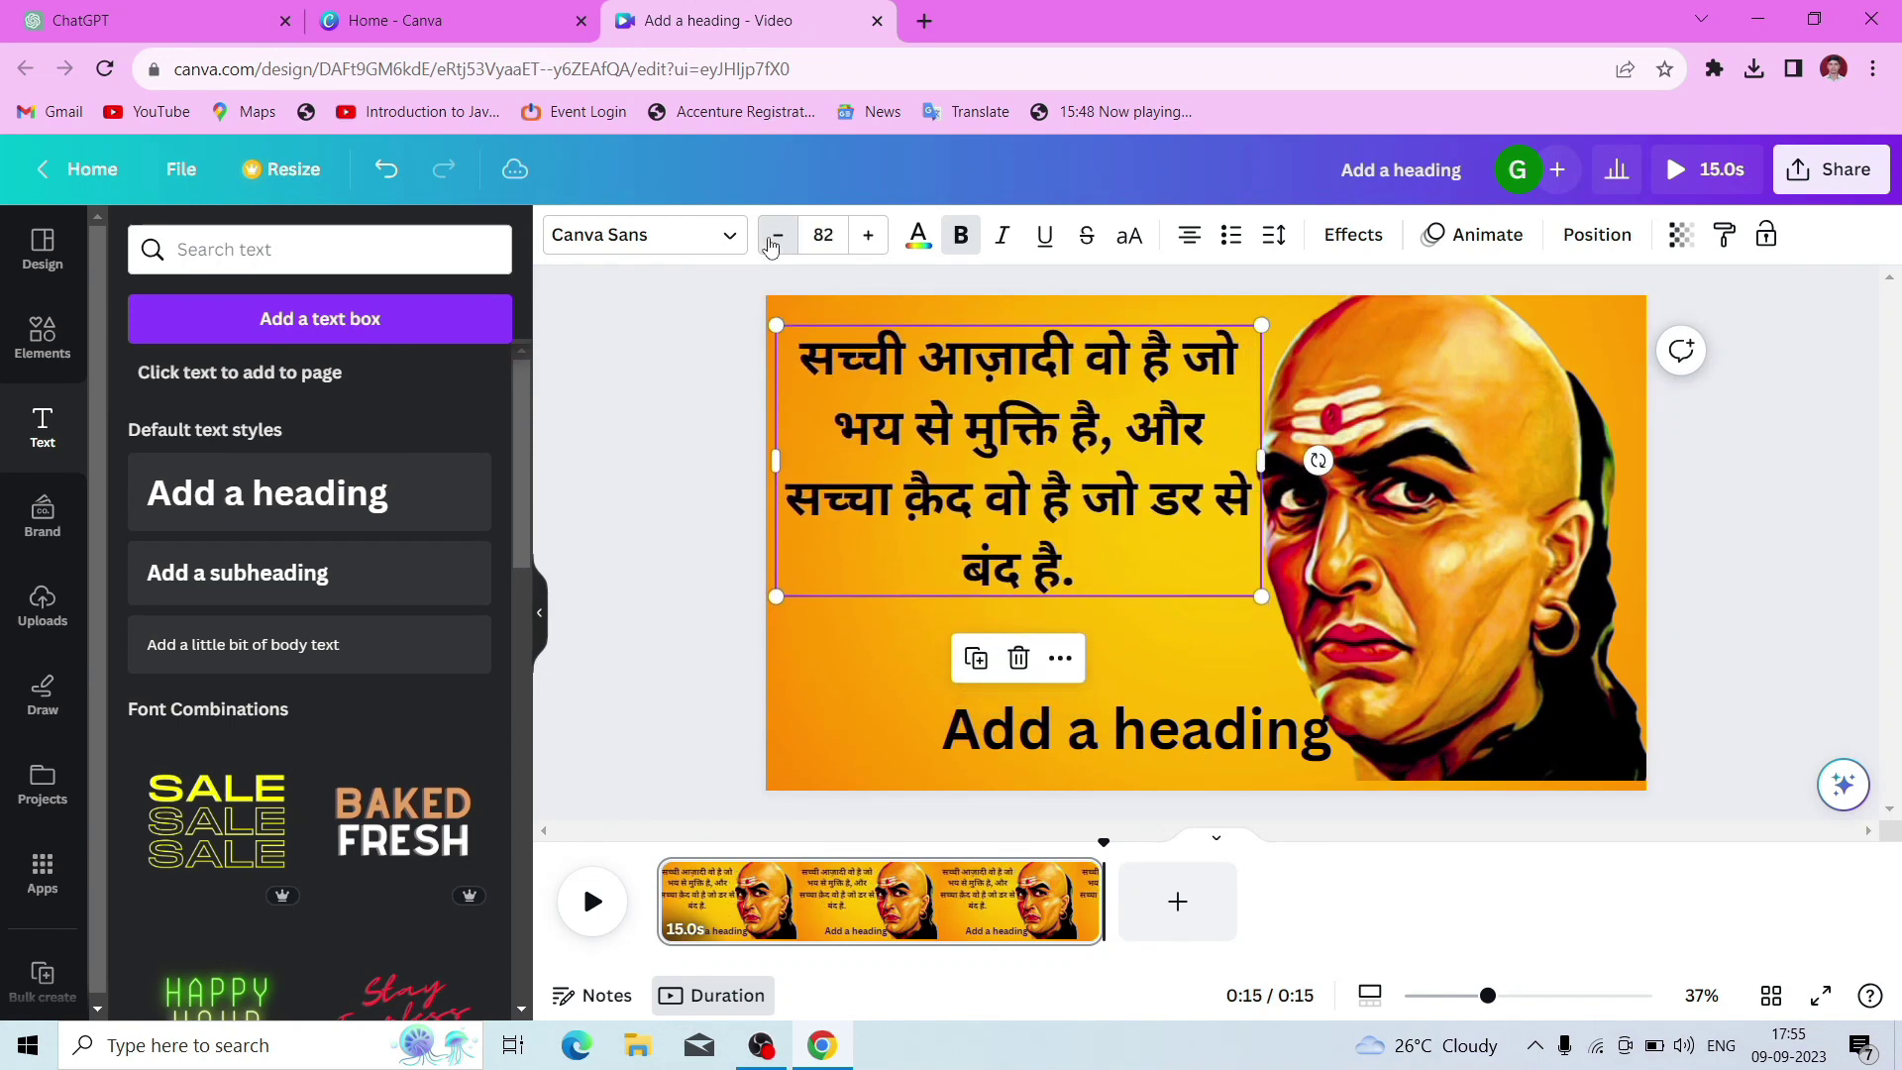
pyautogui.click(778, 235)
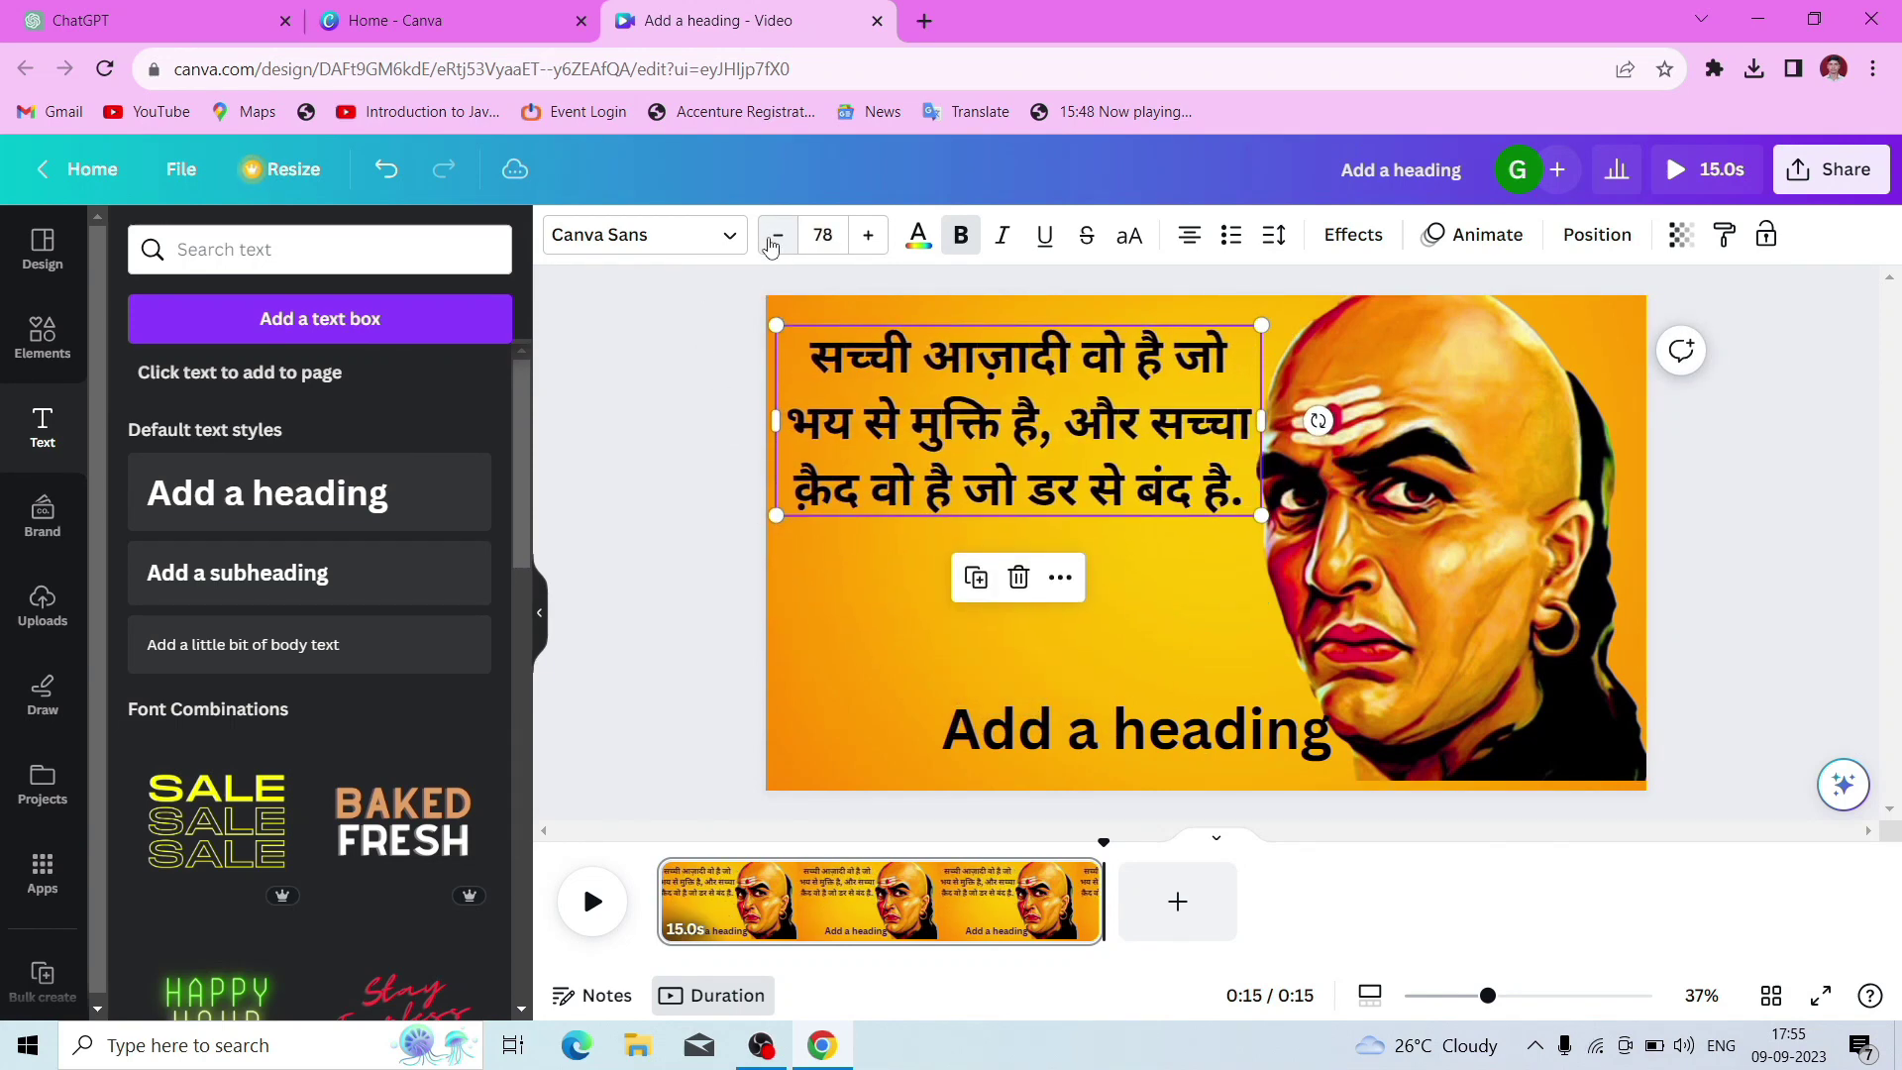
pyautogui.click(868, 235)
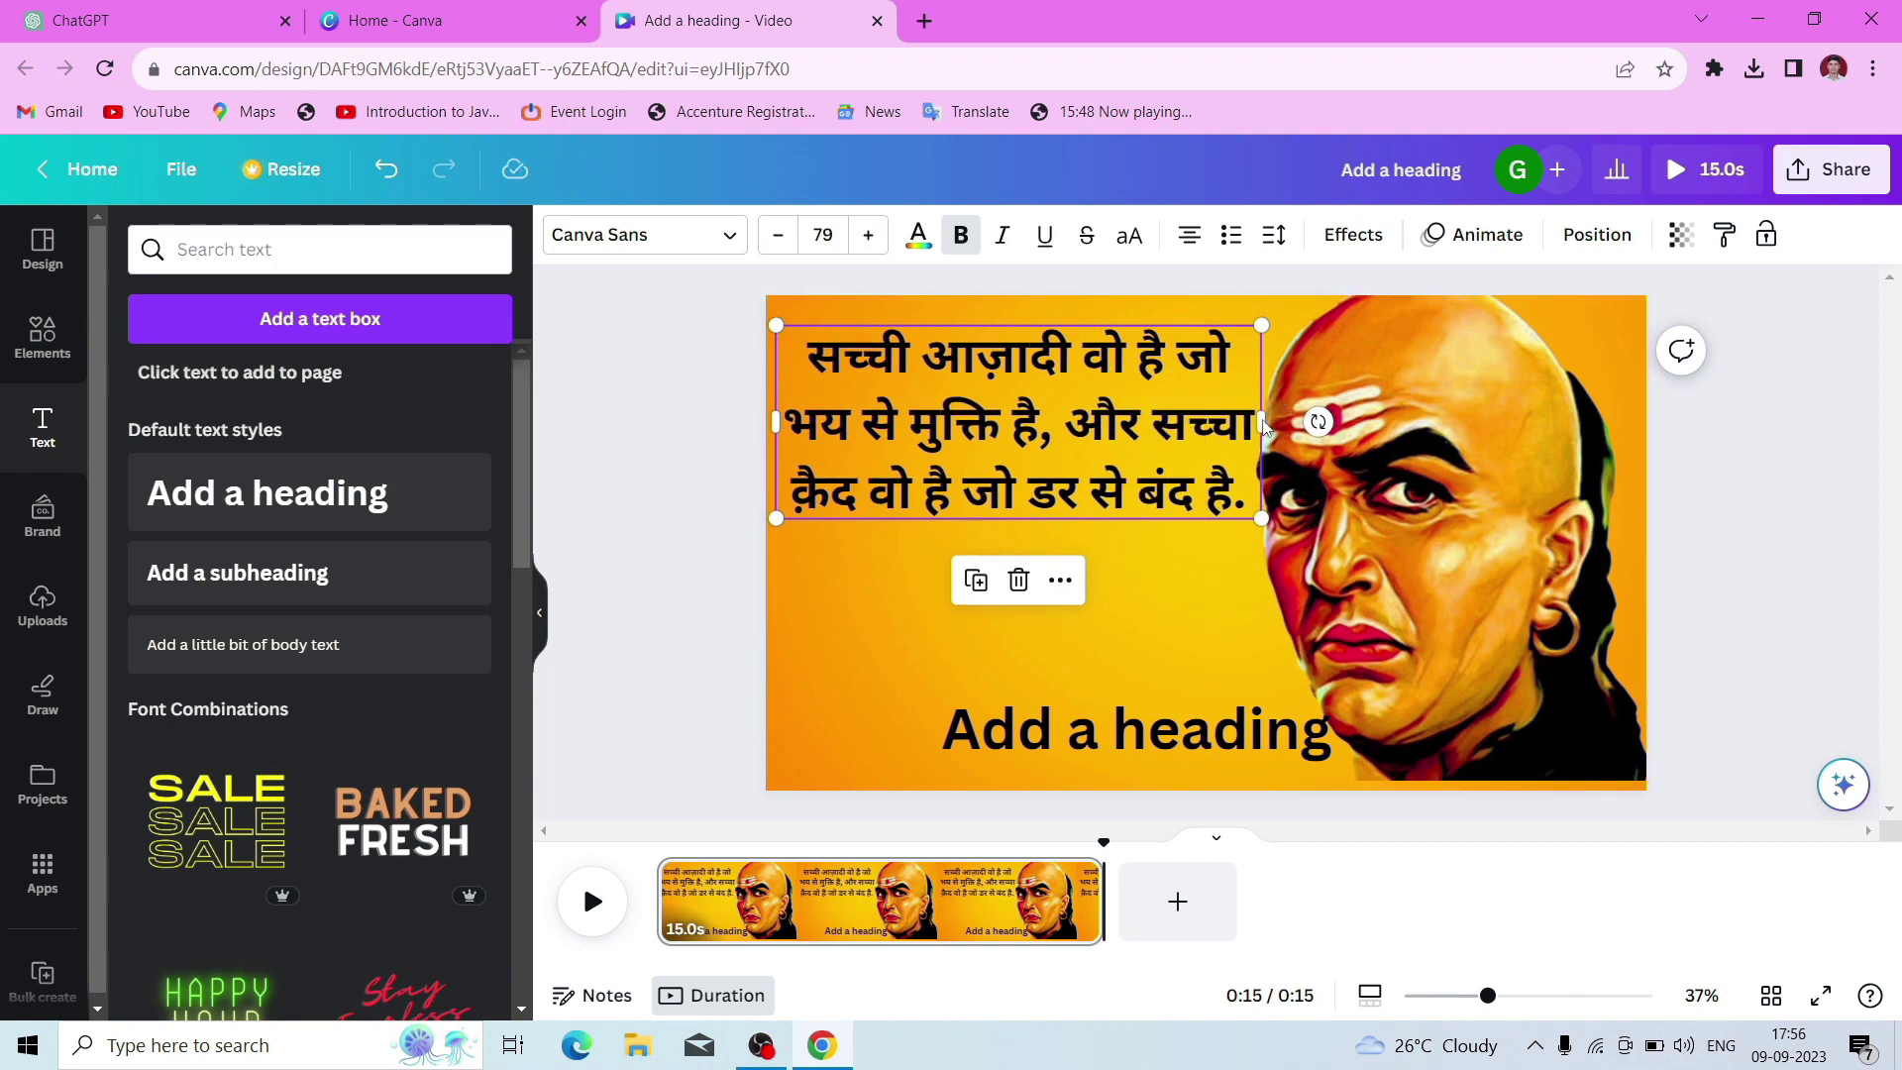
pyautogui.moveTo(1263, 421); pyautogui.dragTo(1257, 424)
pyautogui.click(1199, 587)
# Add a plain line from the shapes and place it between the quote and the lower heading
pyautogui.click(43, 337)
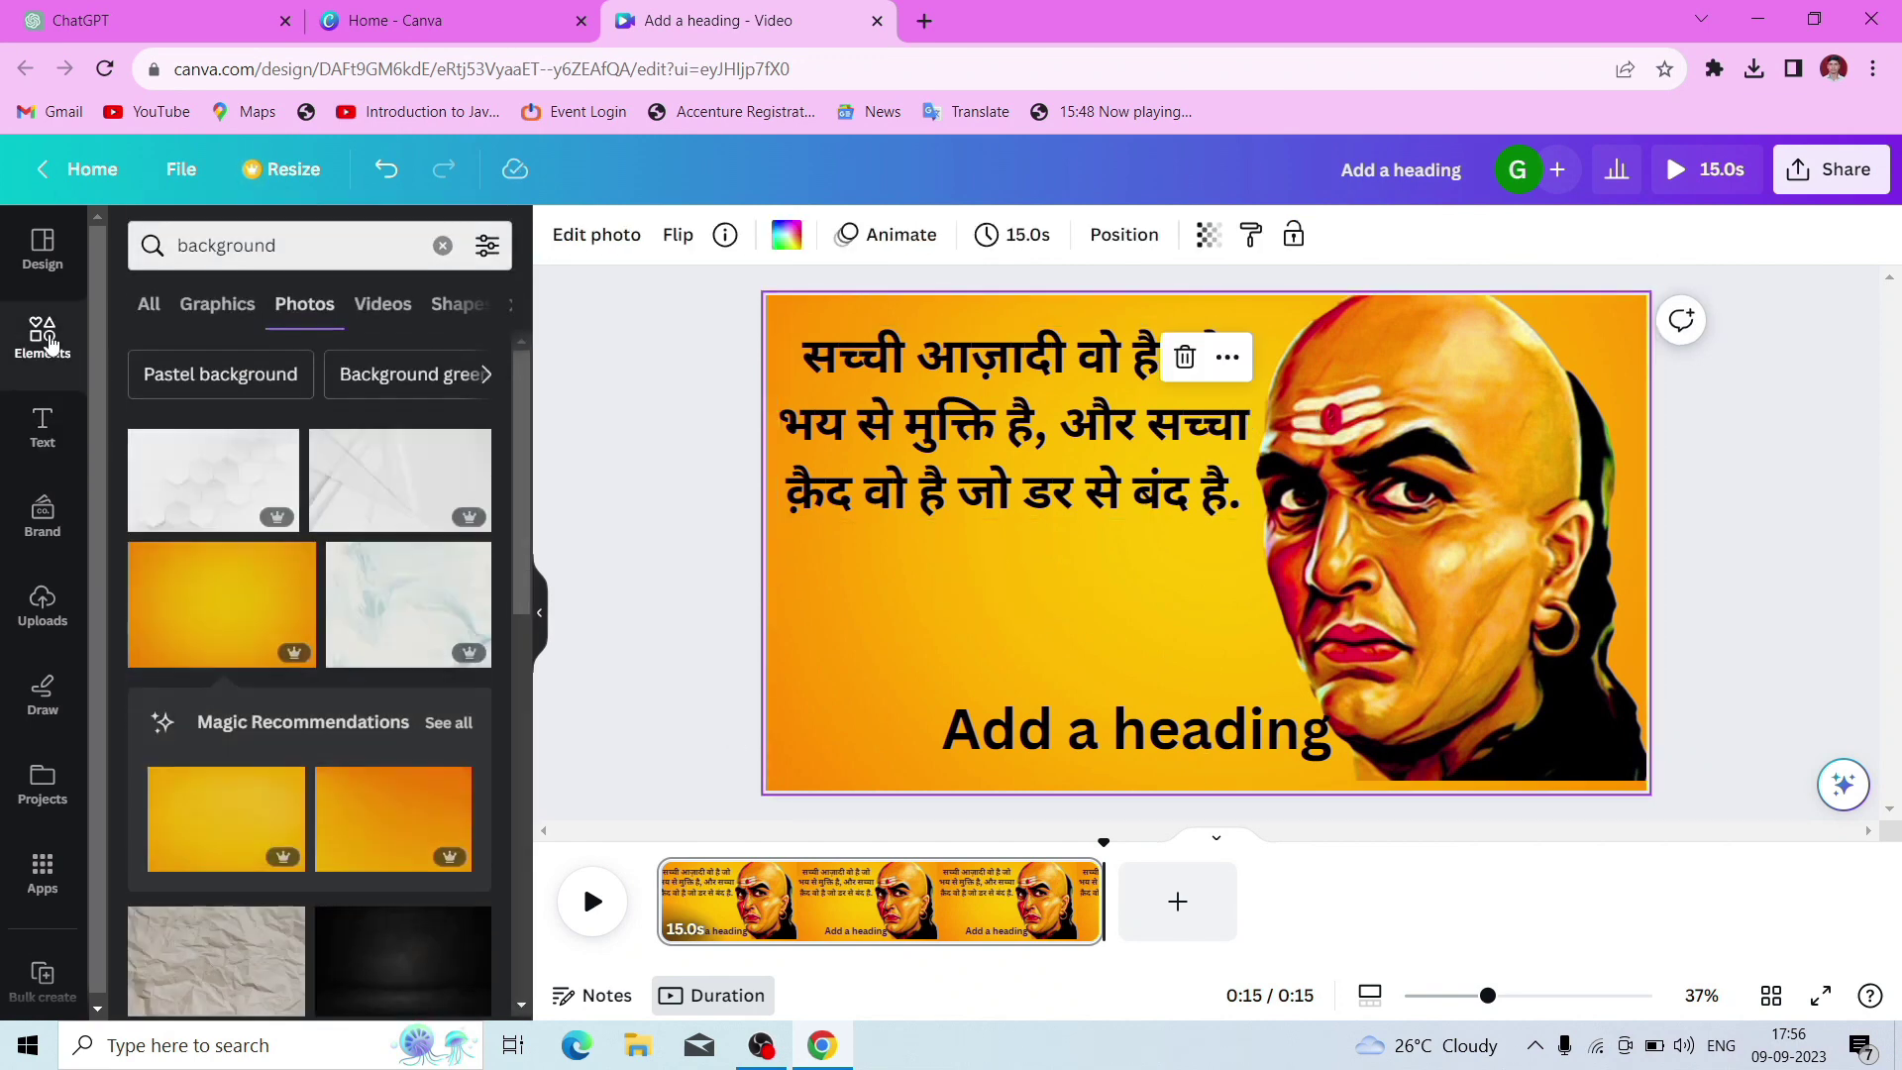
pyautogui.click(44, 339)
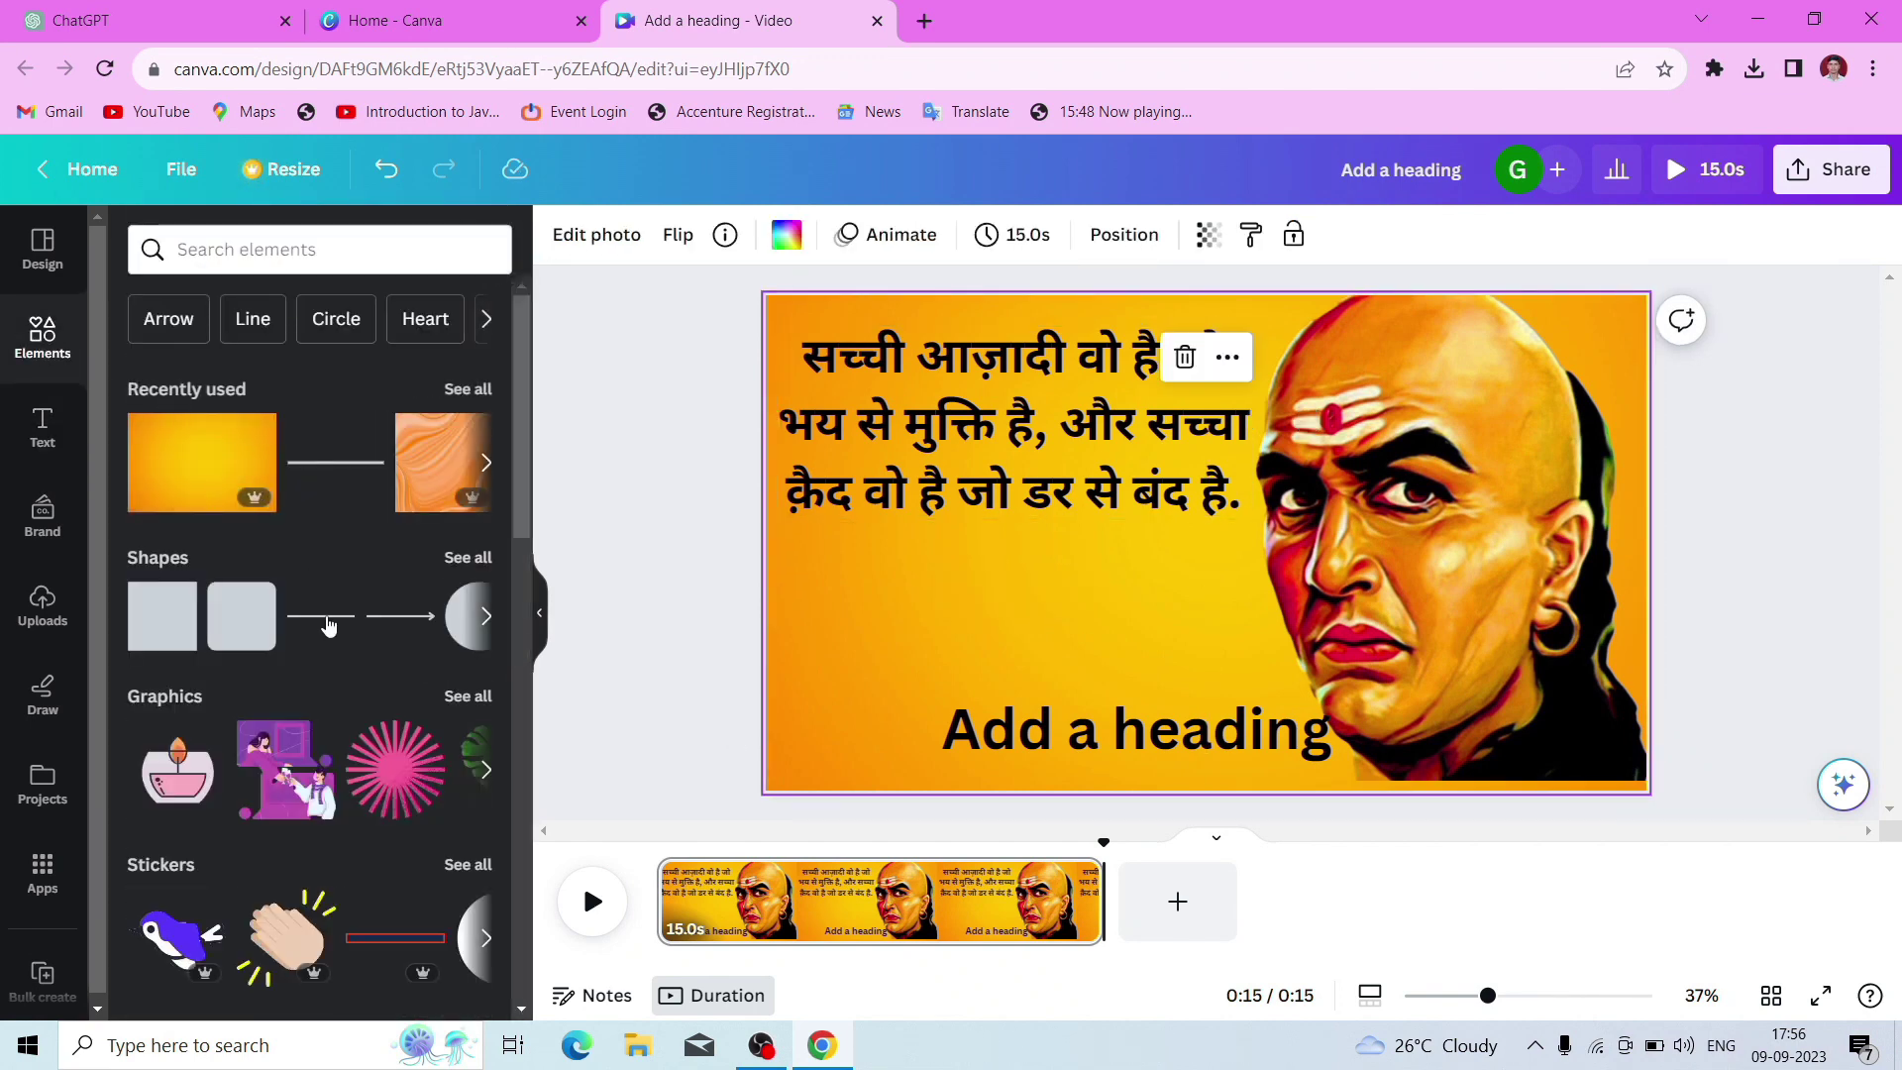
pyautogui.click(320, 615)
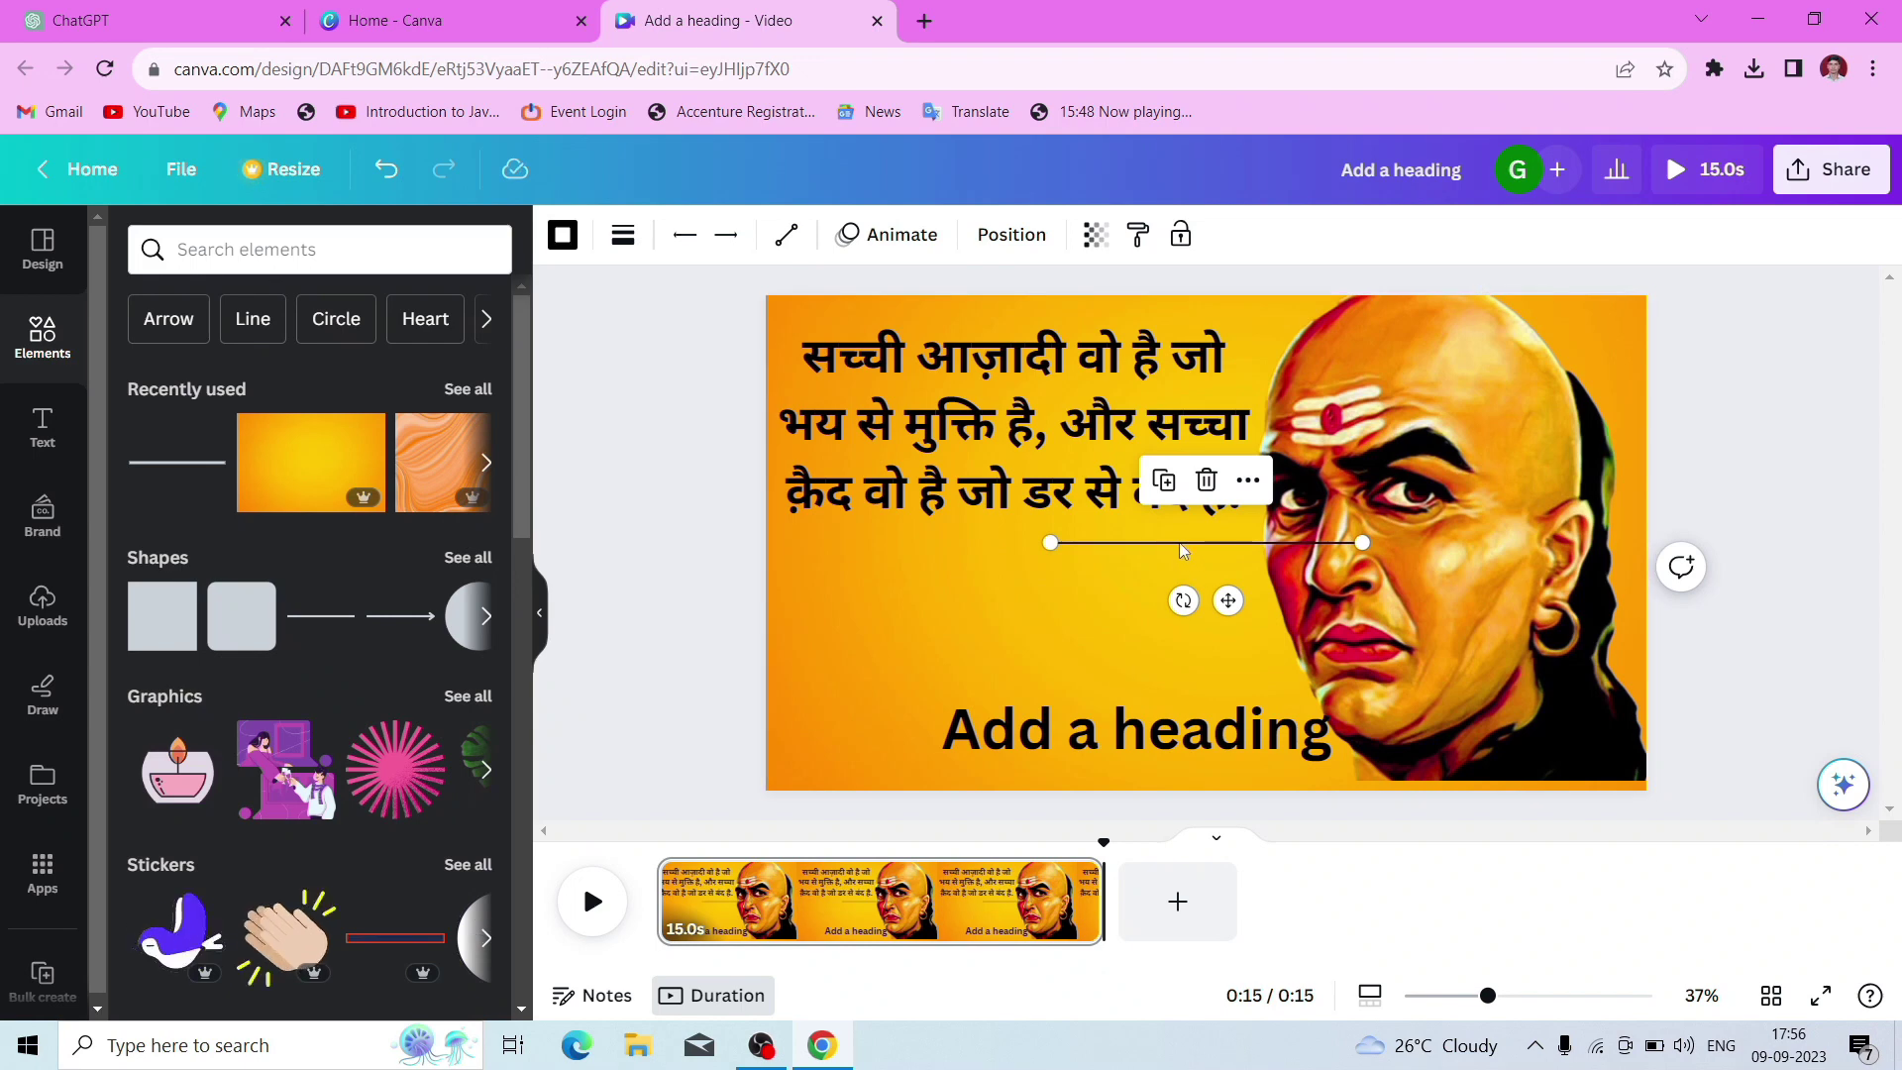
pyautogui.moveTo(1229, 601); pyautogui.dragTo(1072, 703)
# Copy the author name "चाणक्य" from the first row of ChatGPT's table and replace the lower heading's text with it
pyautogui.doubleClick(1051, 735)
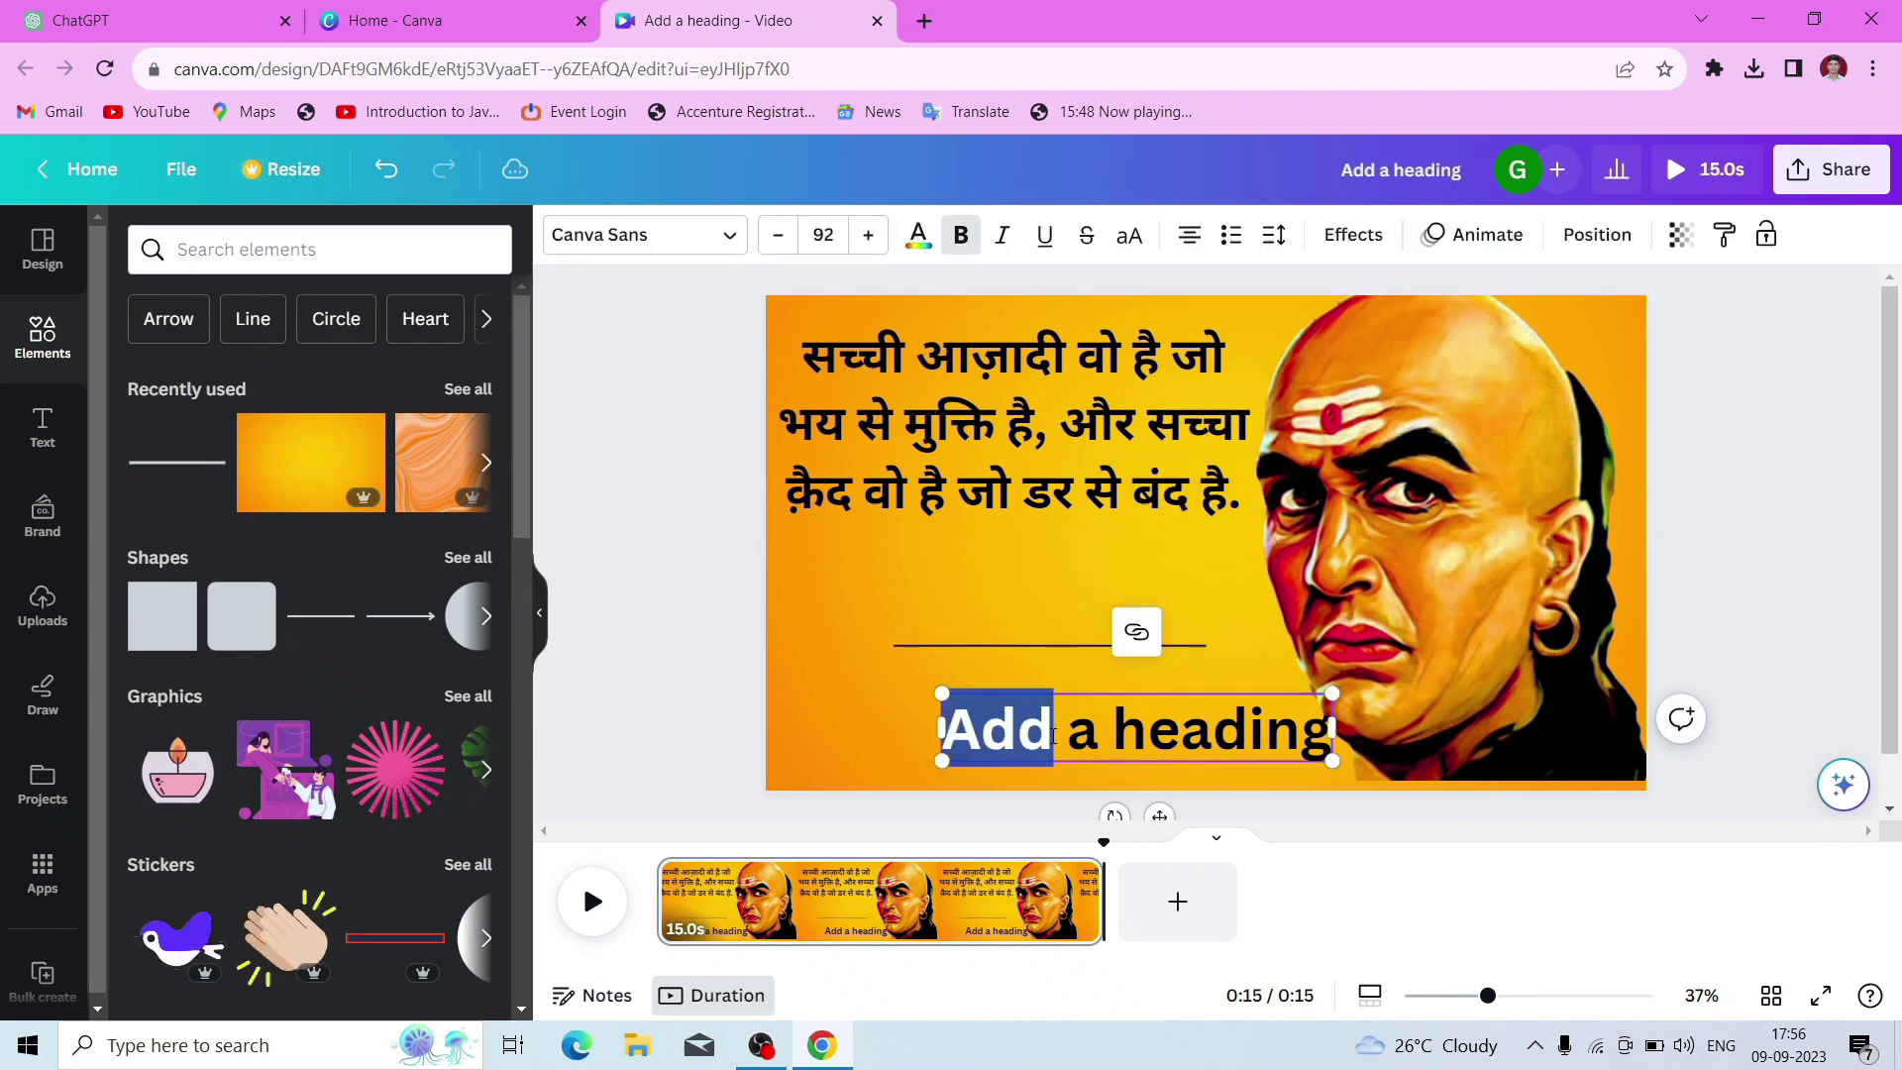
pyautogui.click(1050, 735)
pyautogui.click(149, 20)
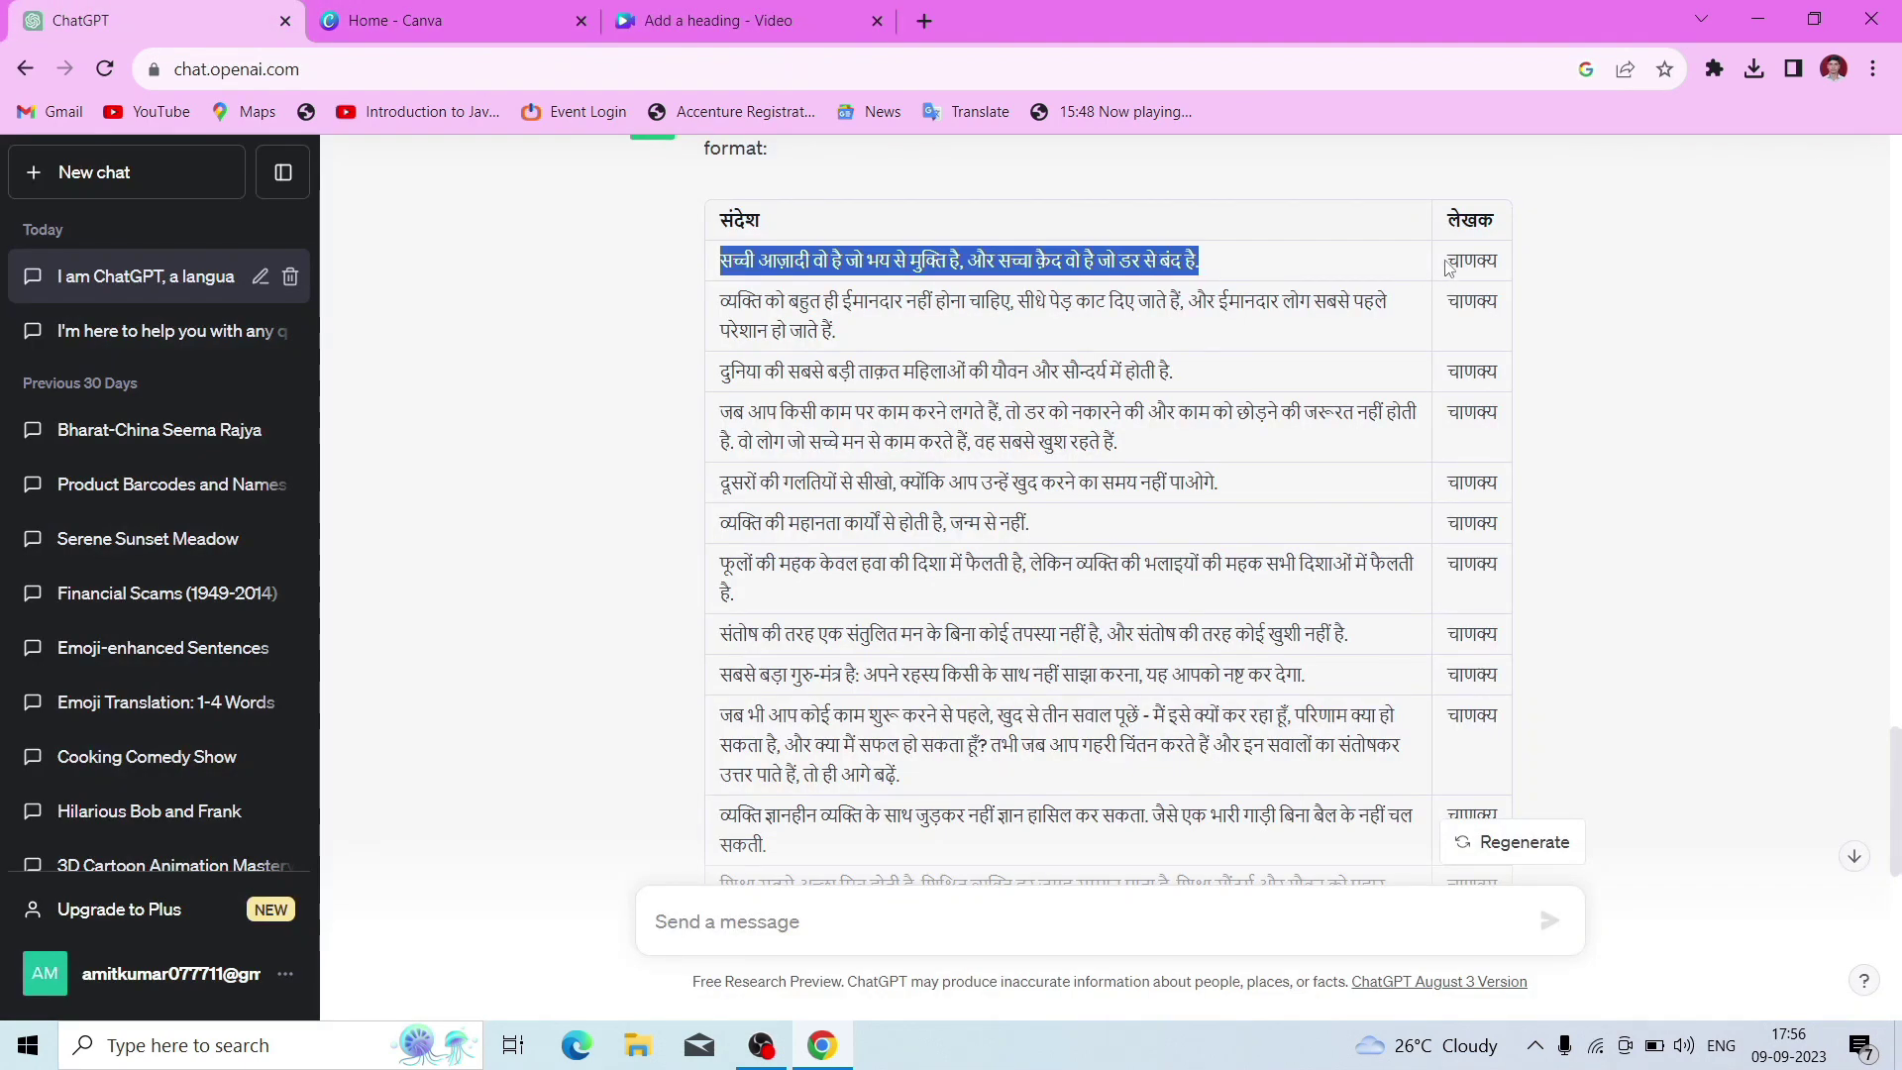
pyautogui.moveTo(1448, 266); pyautogui.dragTo(1502, 258)
pyautogui.hotkey('ctrl', 'c')
pyautogui.click(612, 10)
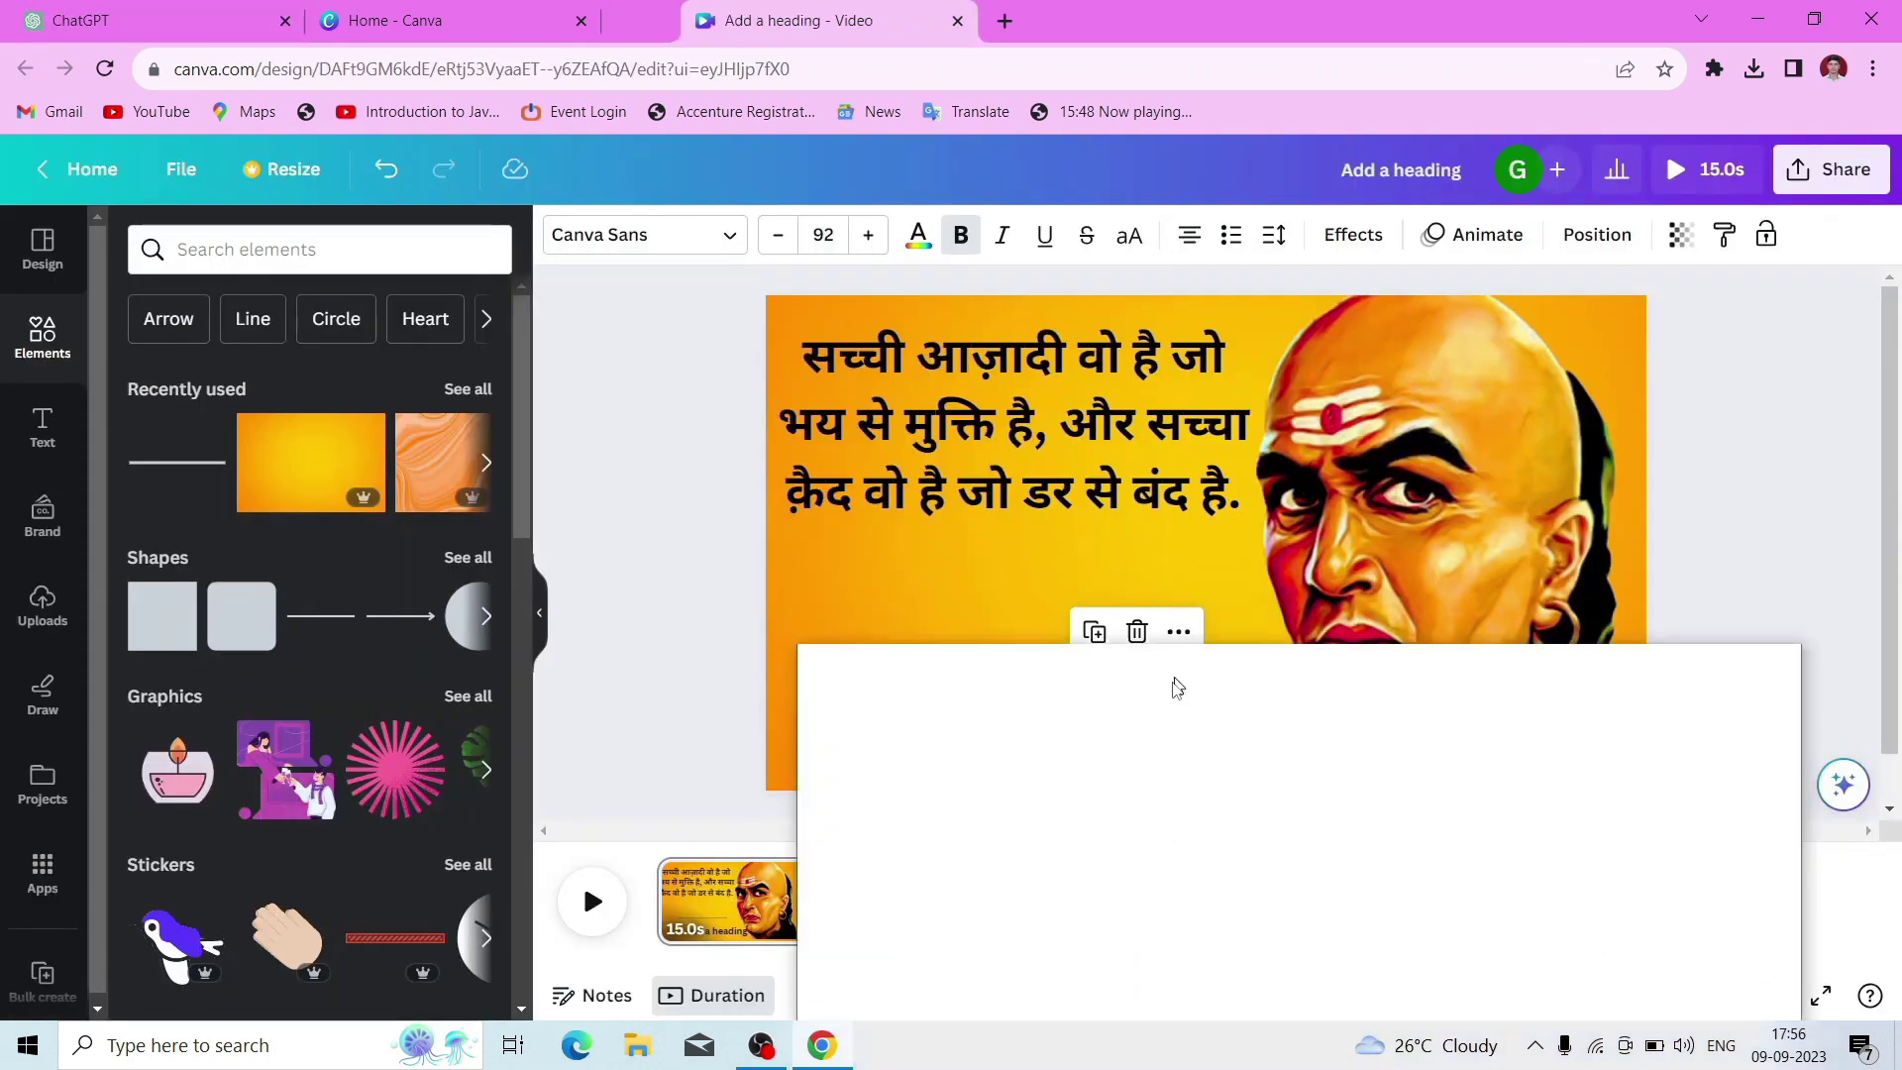
pyautogui.doubleClick(1078, 715)
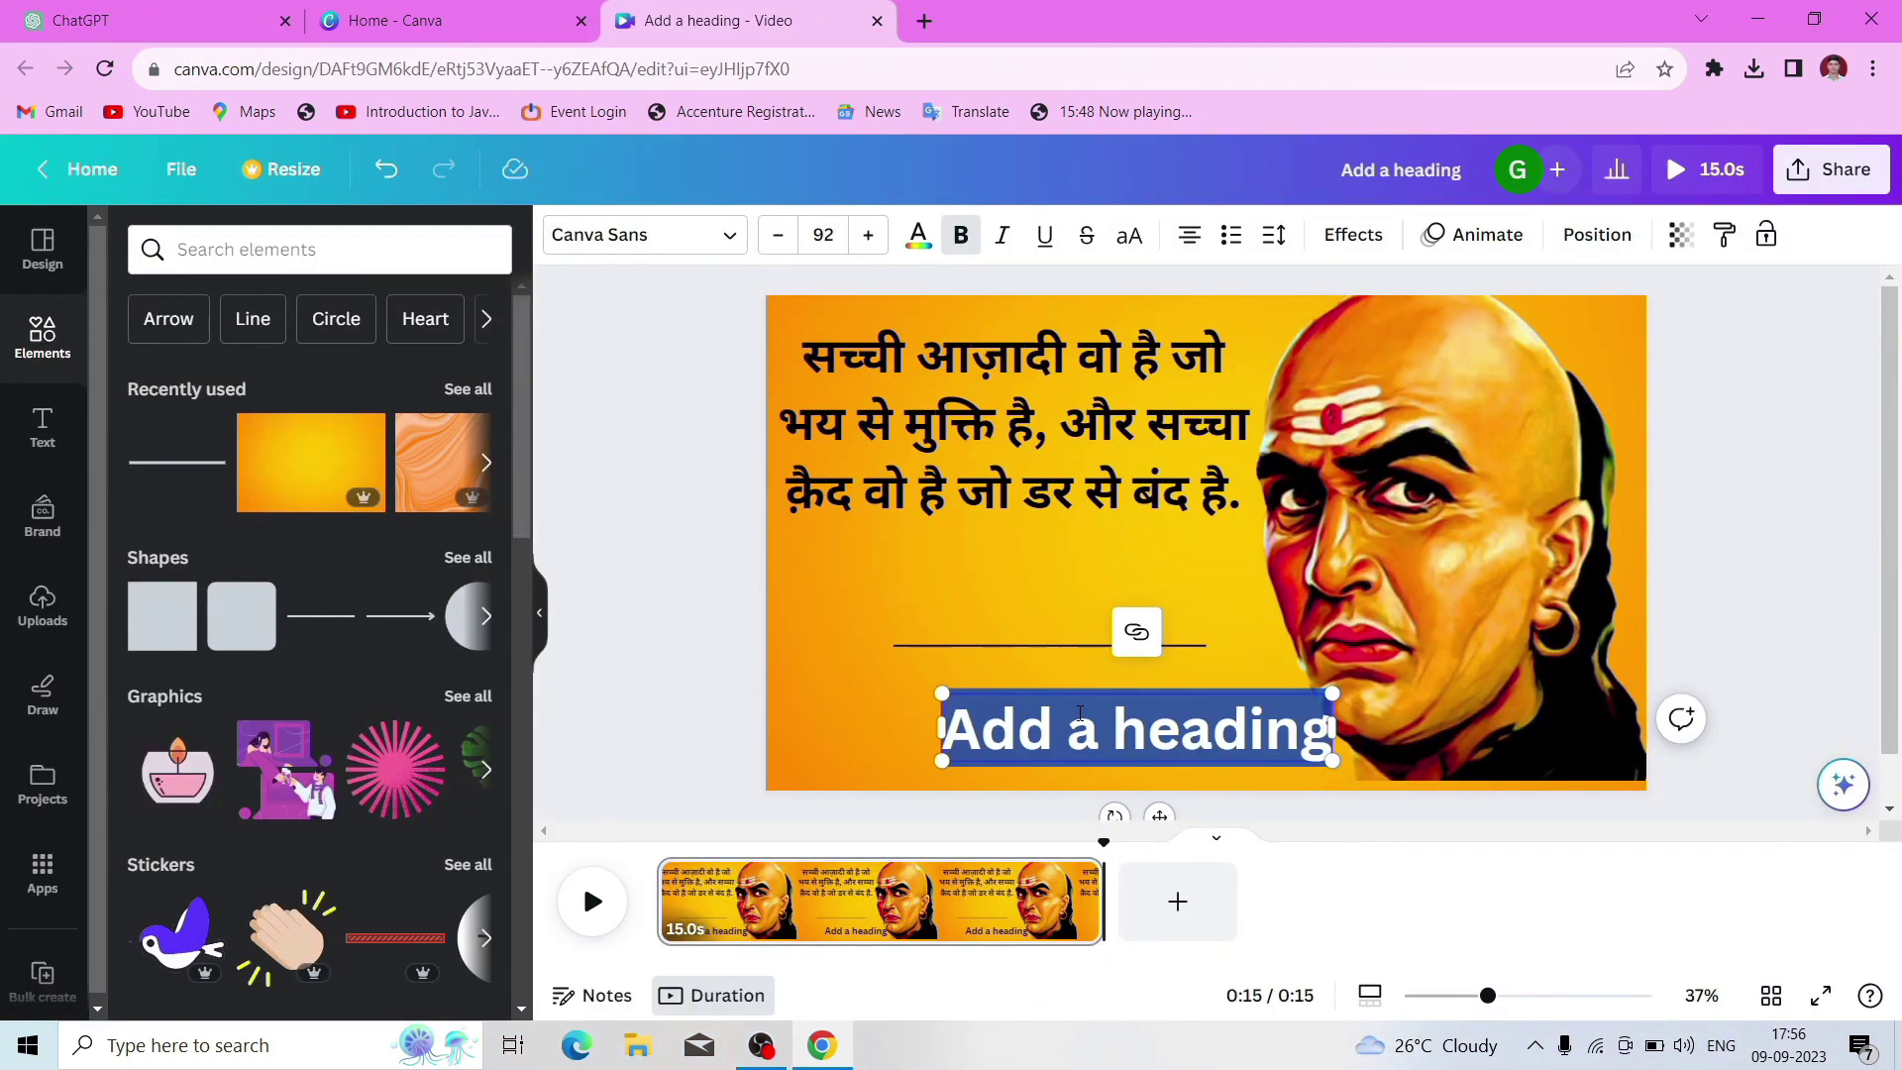
pyautogui.hotkey('ctrl', 'v')
# Move the line directly above the author name and shorten it slightly at both ends
pyautogui.click(1114, 649)
pyautogui.moveTo(1069, 640); pyautogui.dragTo(1156, 686)
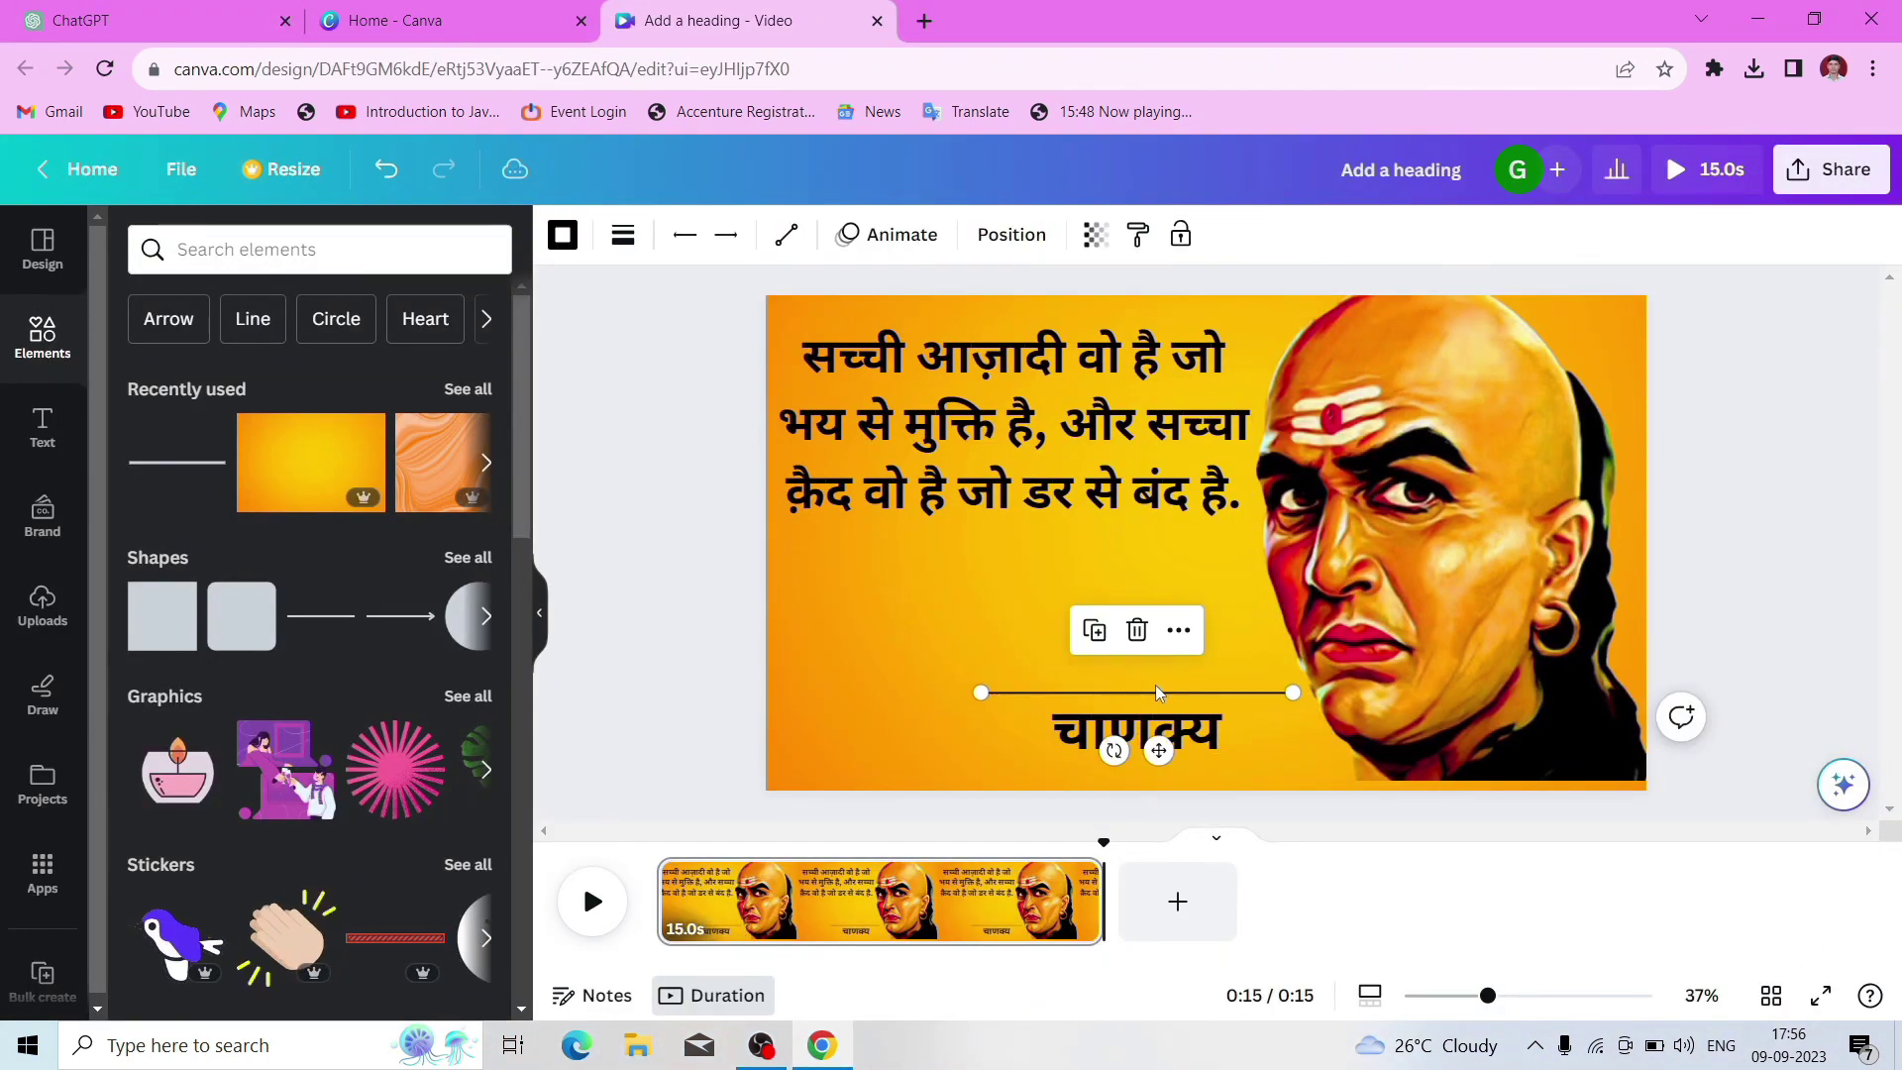
pyautogui.moveTo(1288, 691); pyautogui.dragTo(1273, 692)
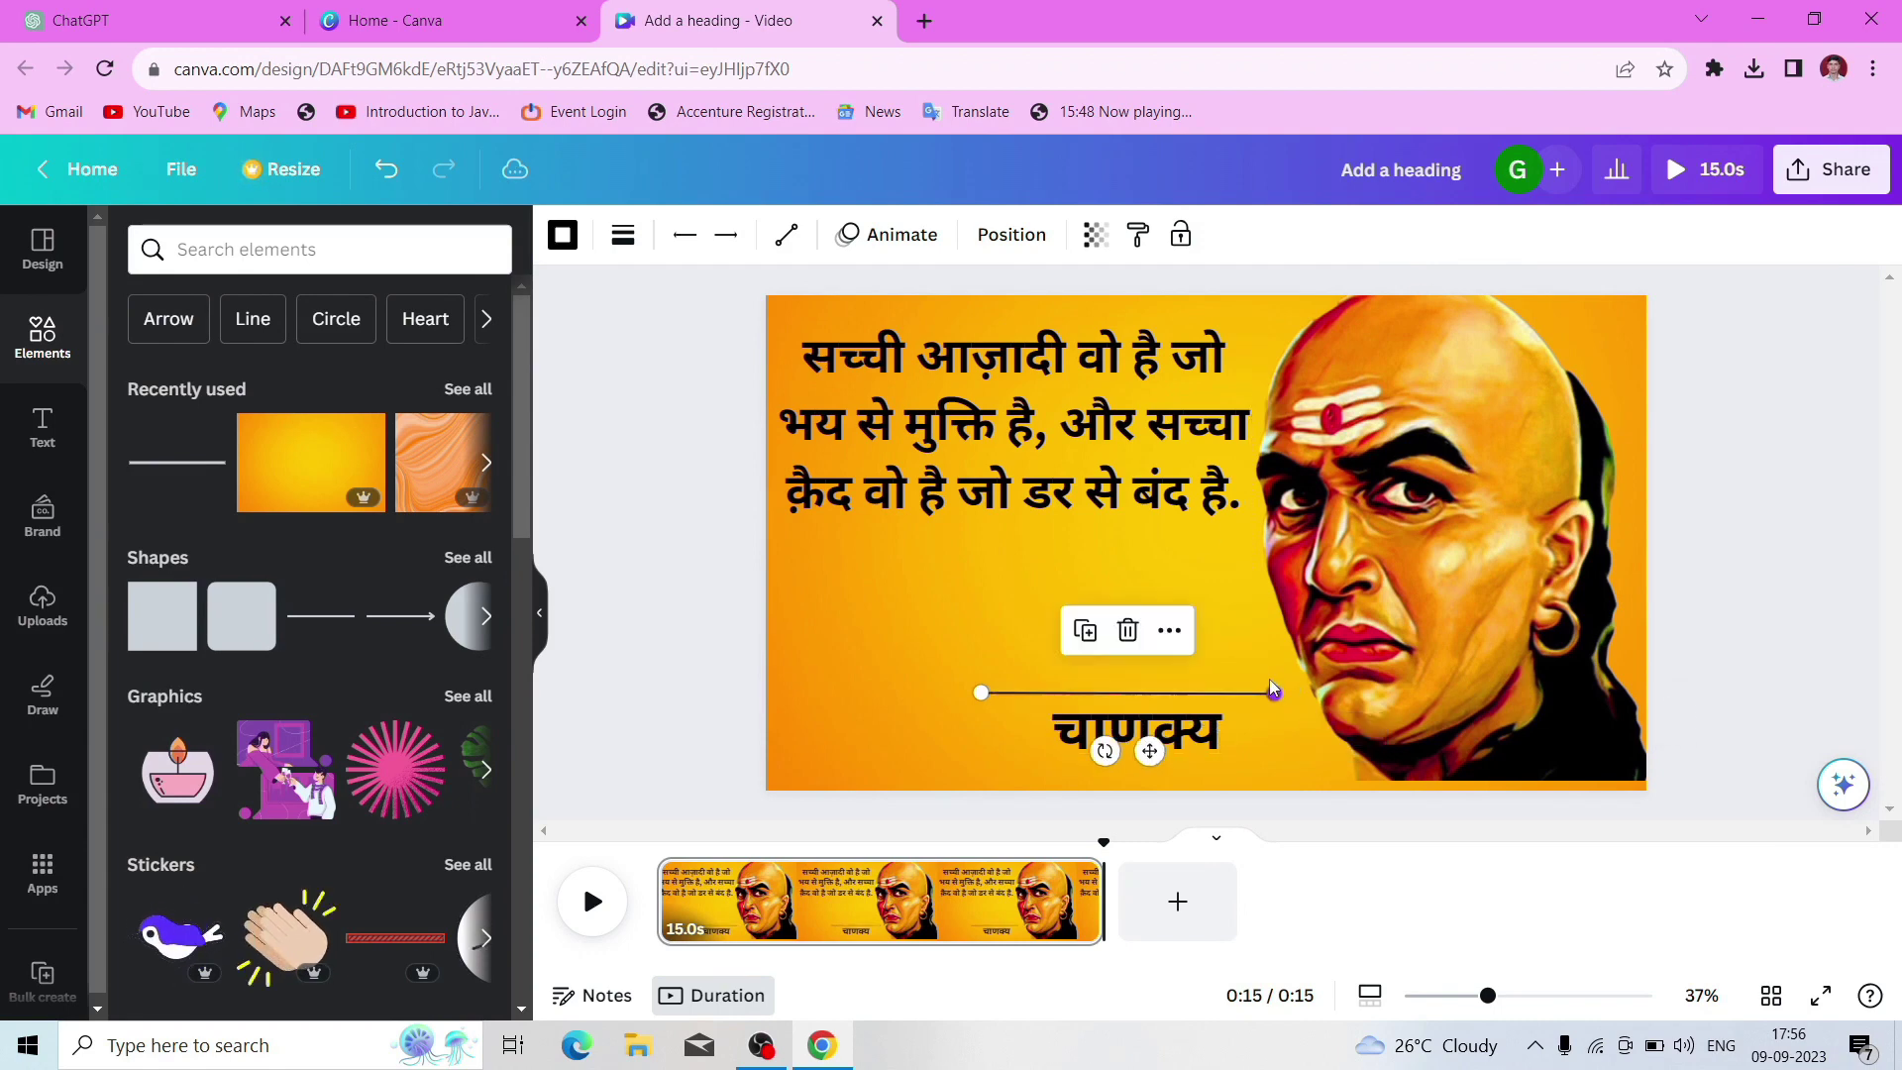
pyautogui.moveTo(980, 690)
pyautogui.mouseDown()
pyautogui.moveTo(1008, 665)
pyautogui.moveTo(995, 676)
pyautogui.mouseUp()
pyautogui.click(1062, 645)
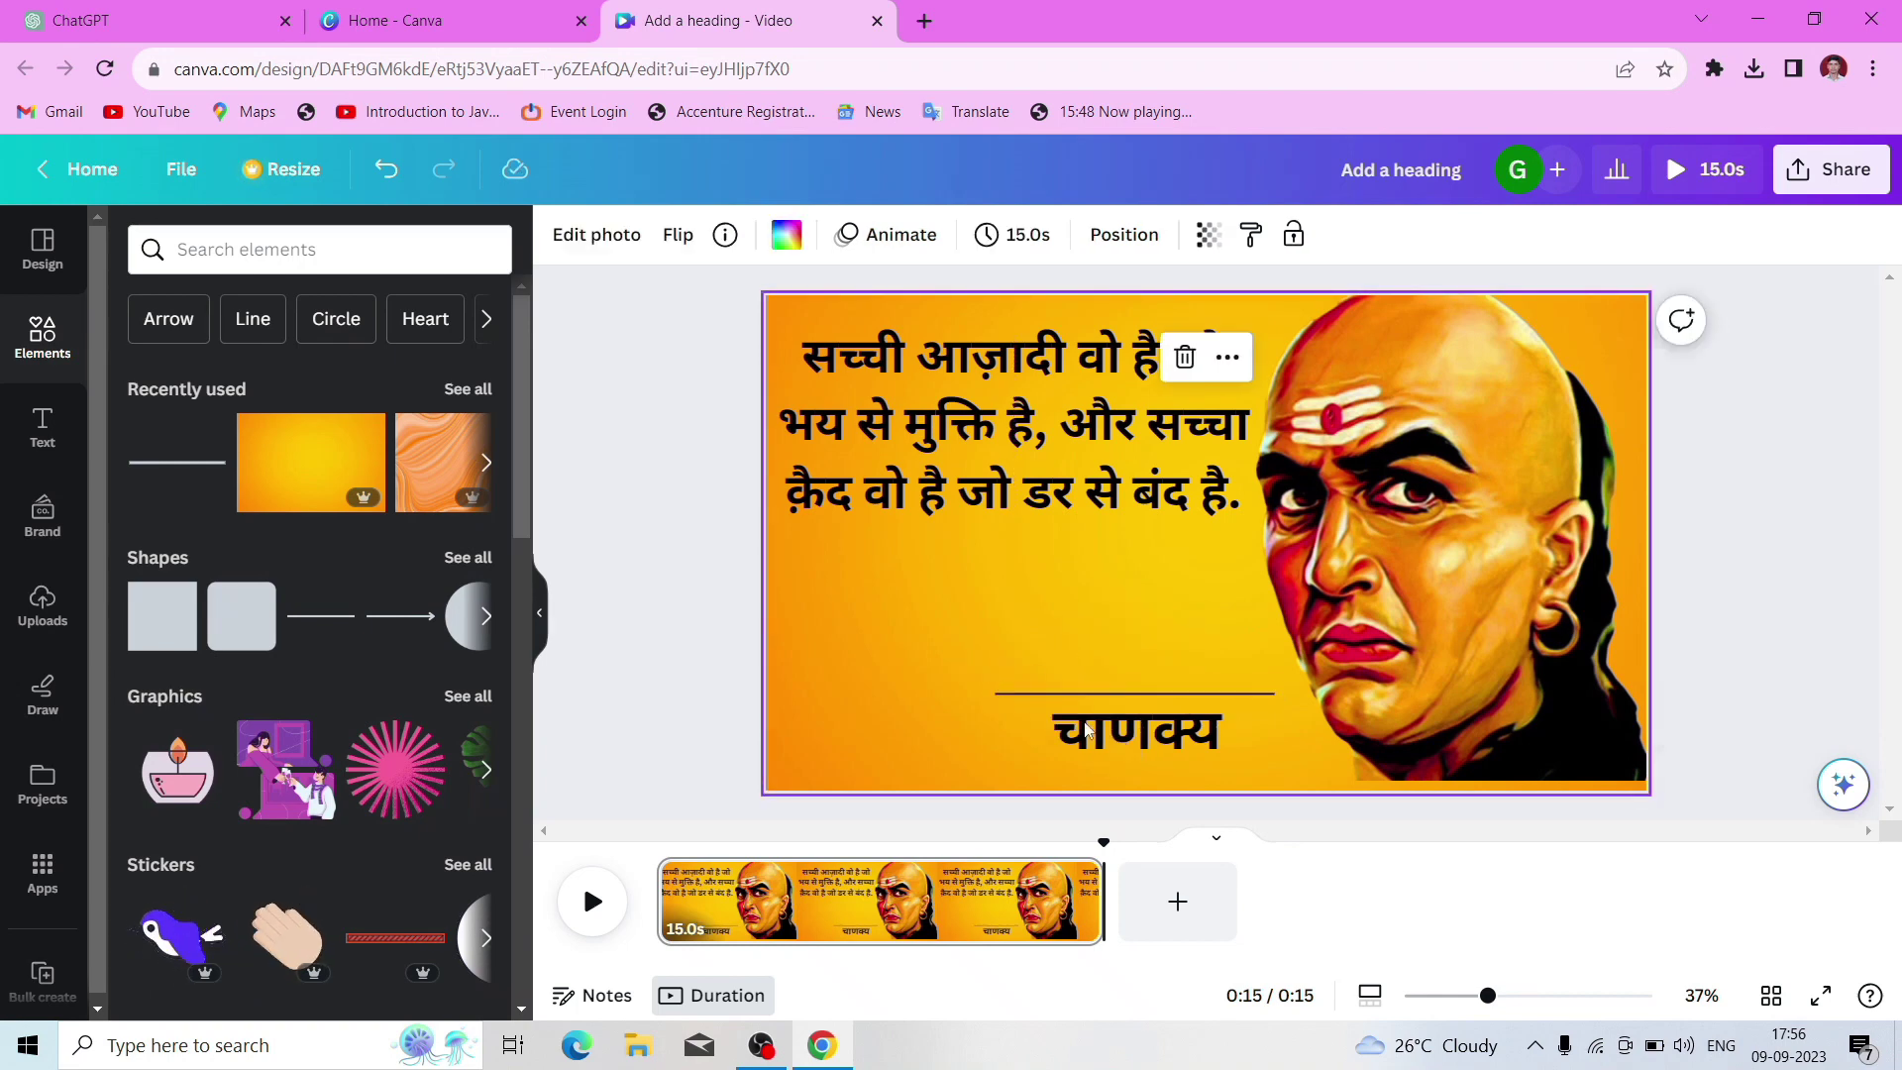
# Play the video briefly and apply the Lift text effect to the quote
pyautogui.click(592, 900)
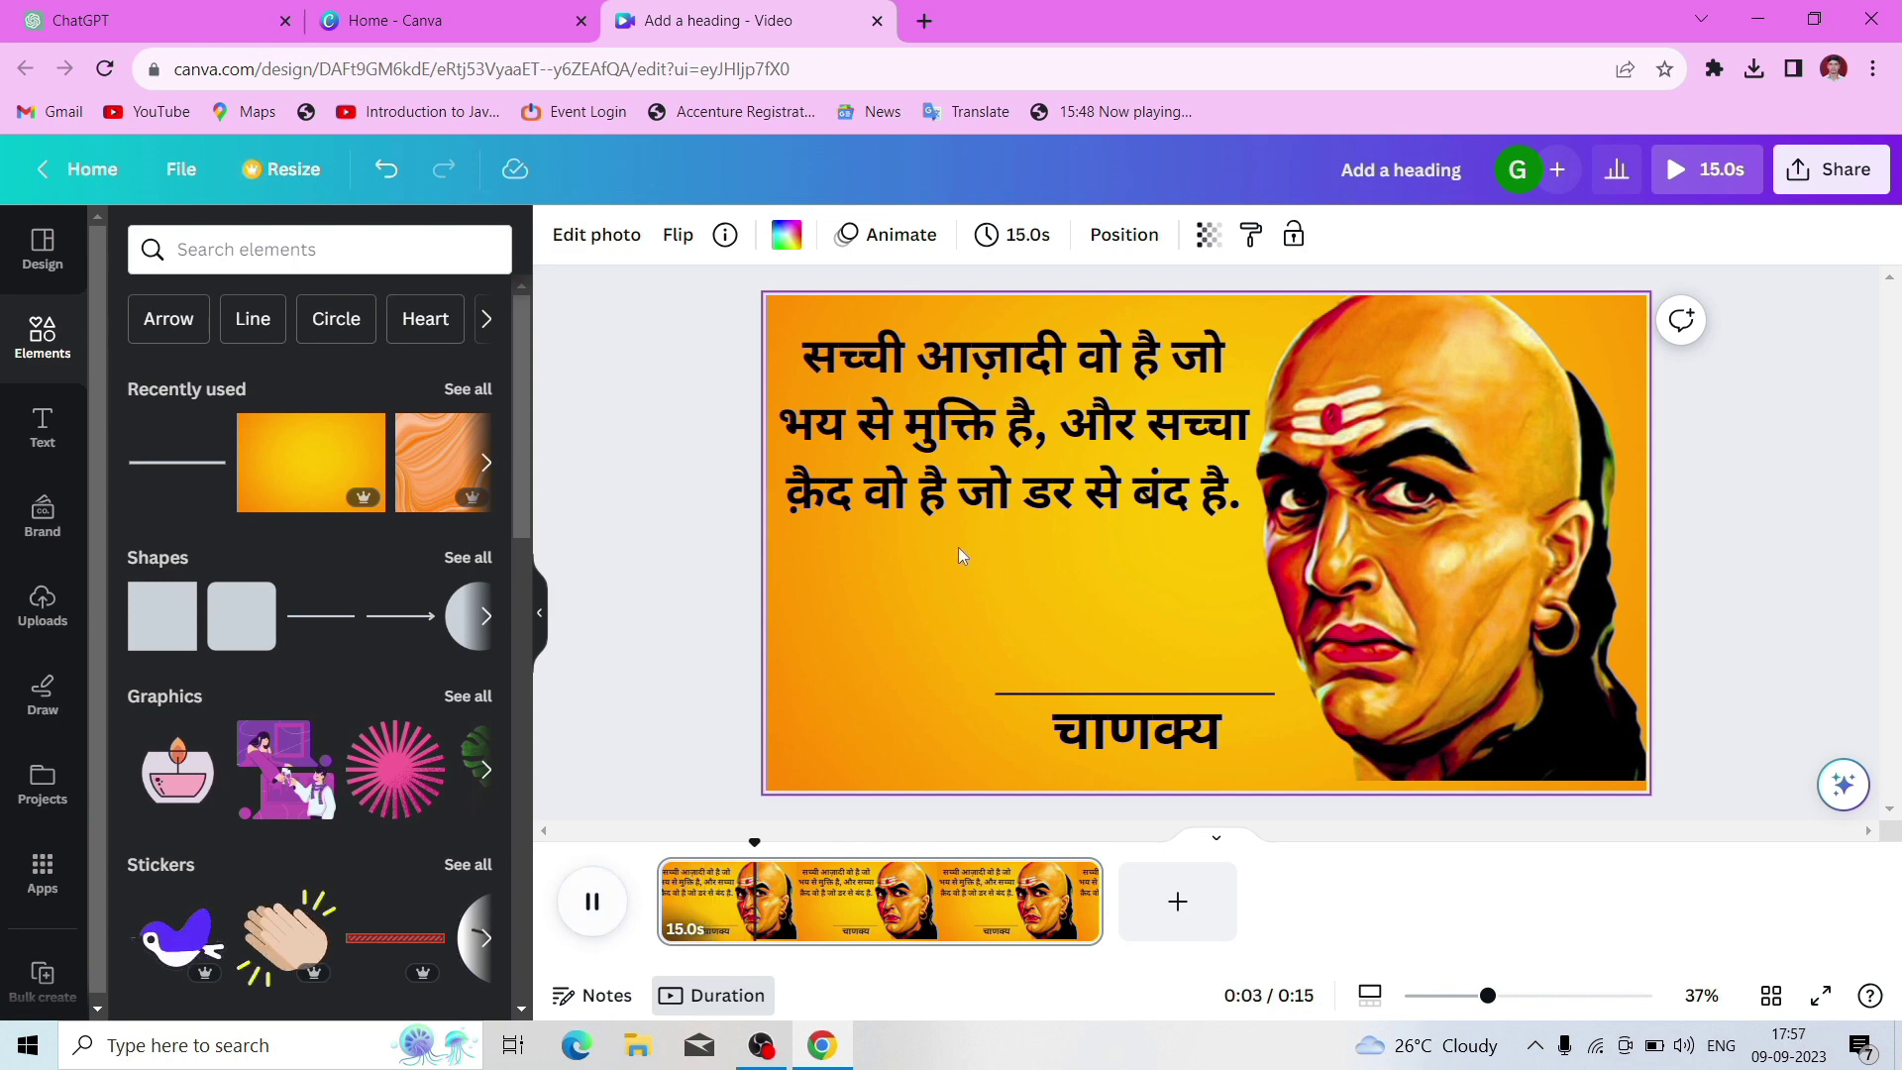
pyautogui.click(954, 515)
pyautogui.click(1358, 238)
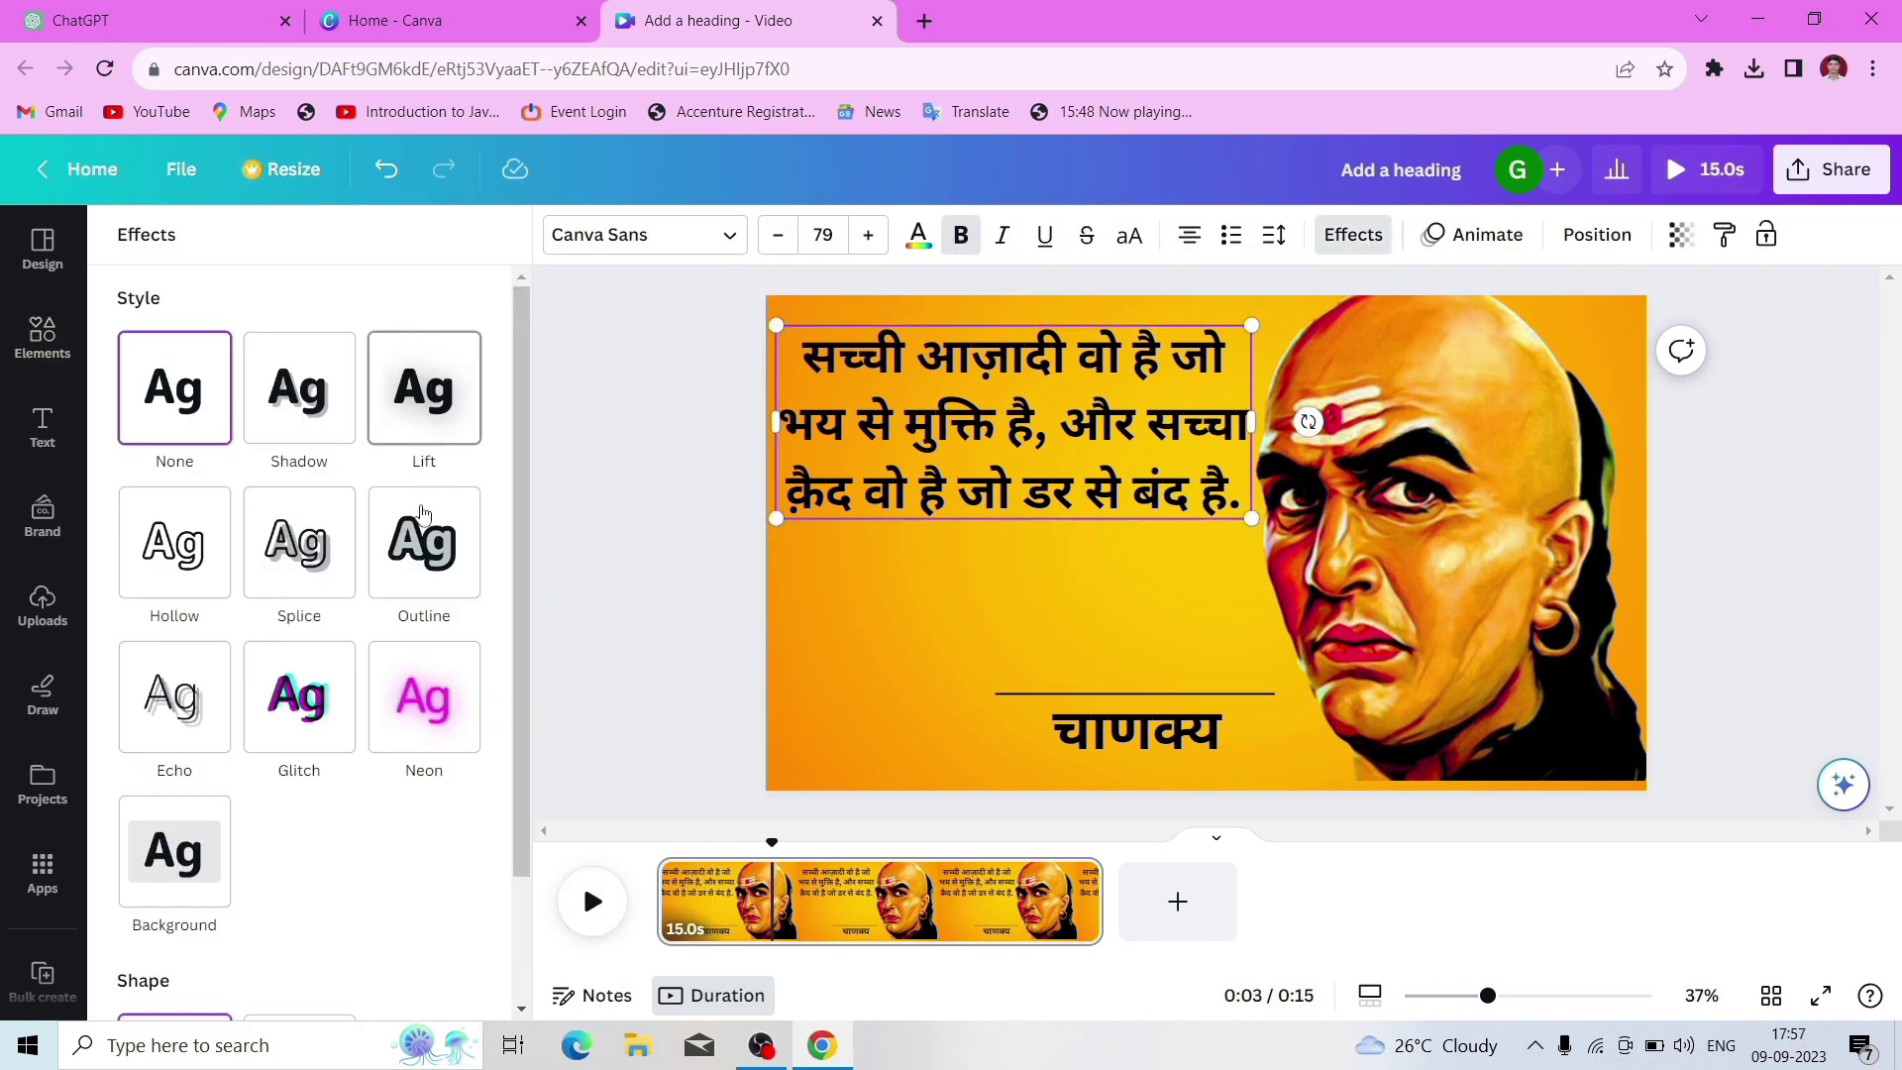
pyautogui.click(424, 411)
# Animate the quote with Wipe on enter and the author name with Pop
pyautogui.click(1476, 235)
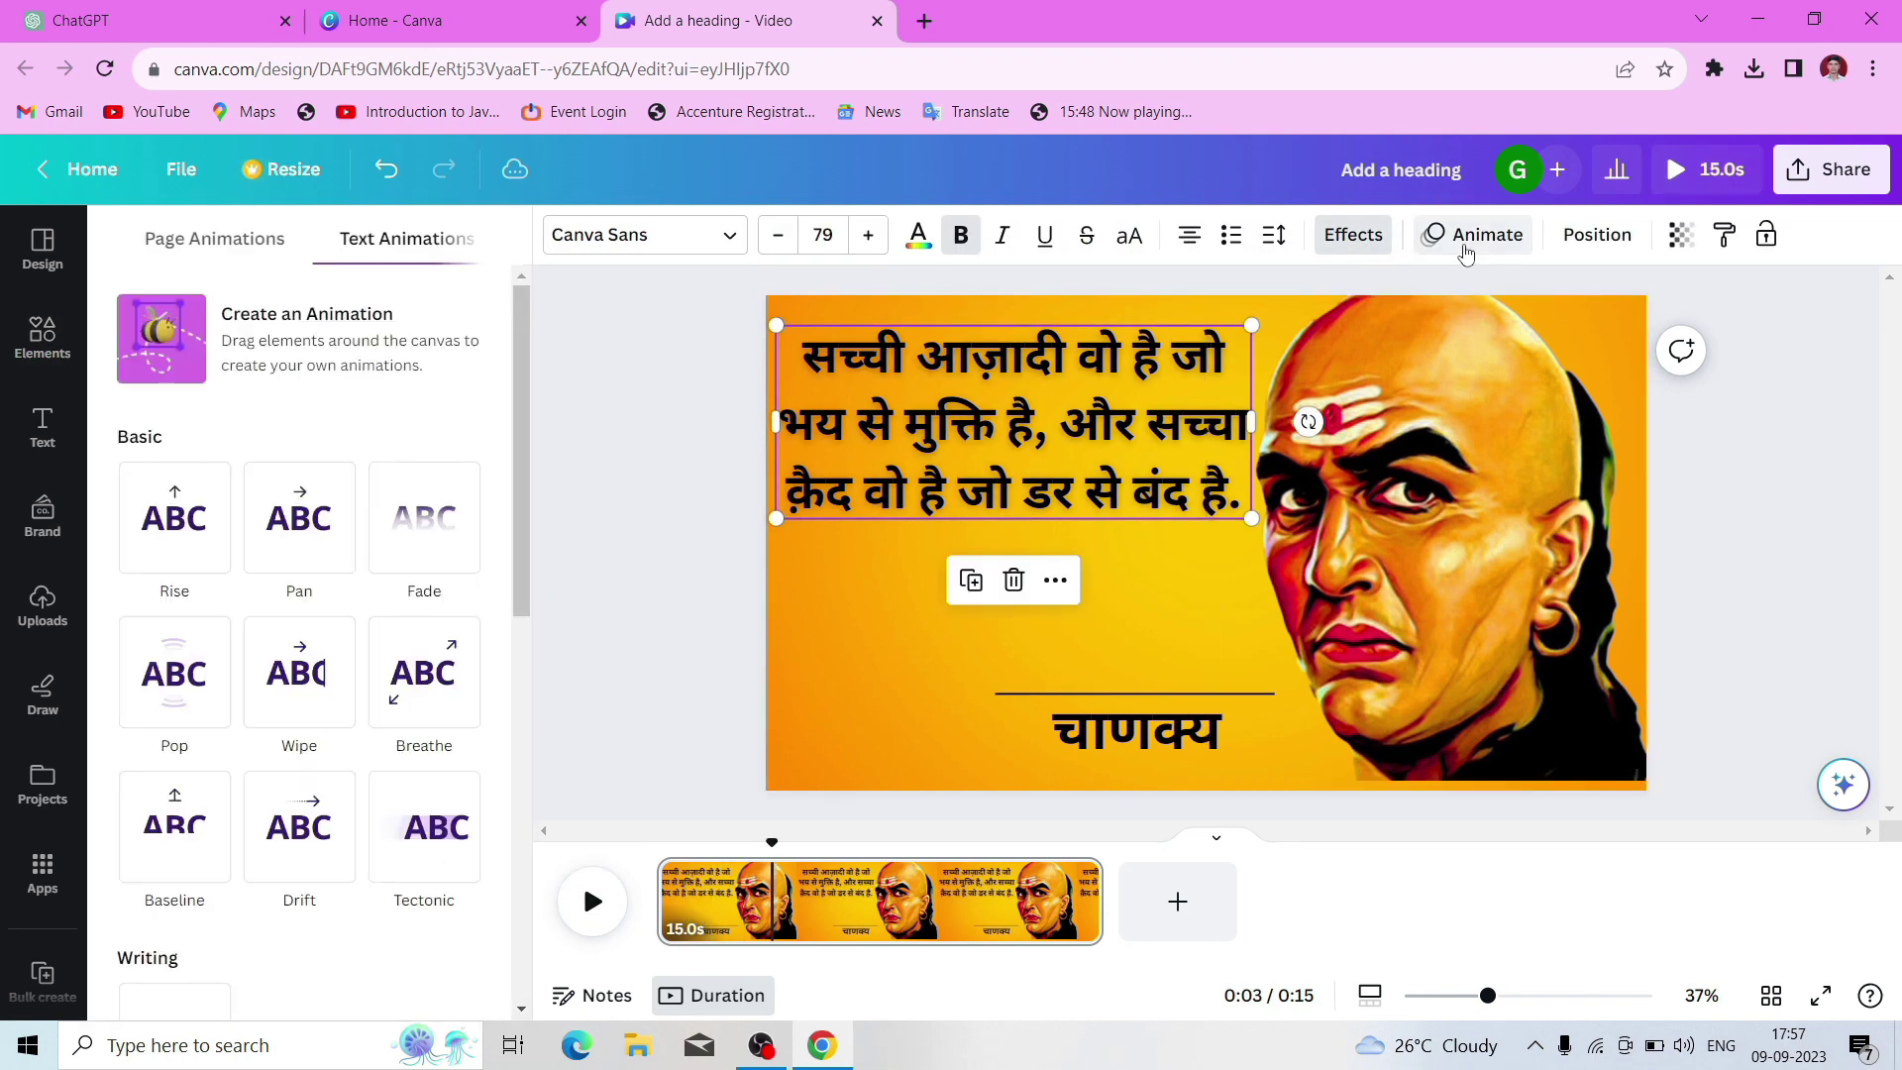
pyautogui.click(279, 679)
pyautogui.click(280, 655)
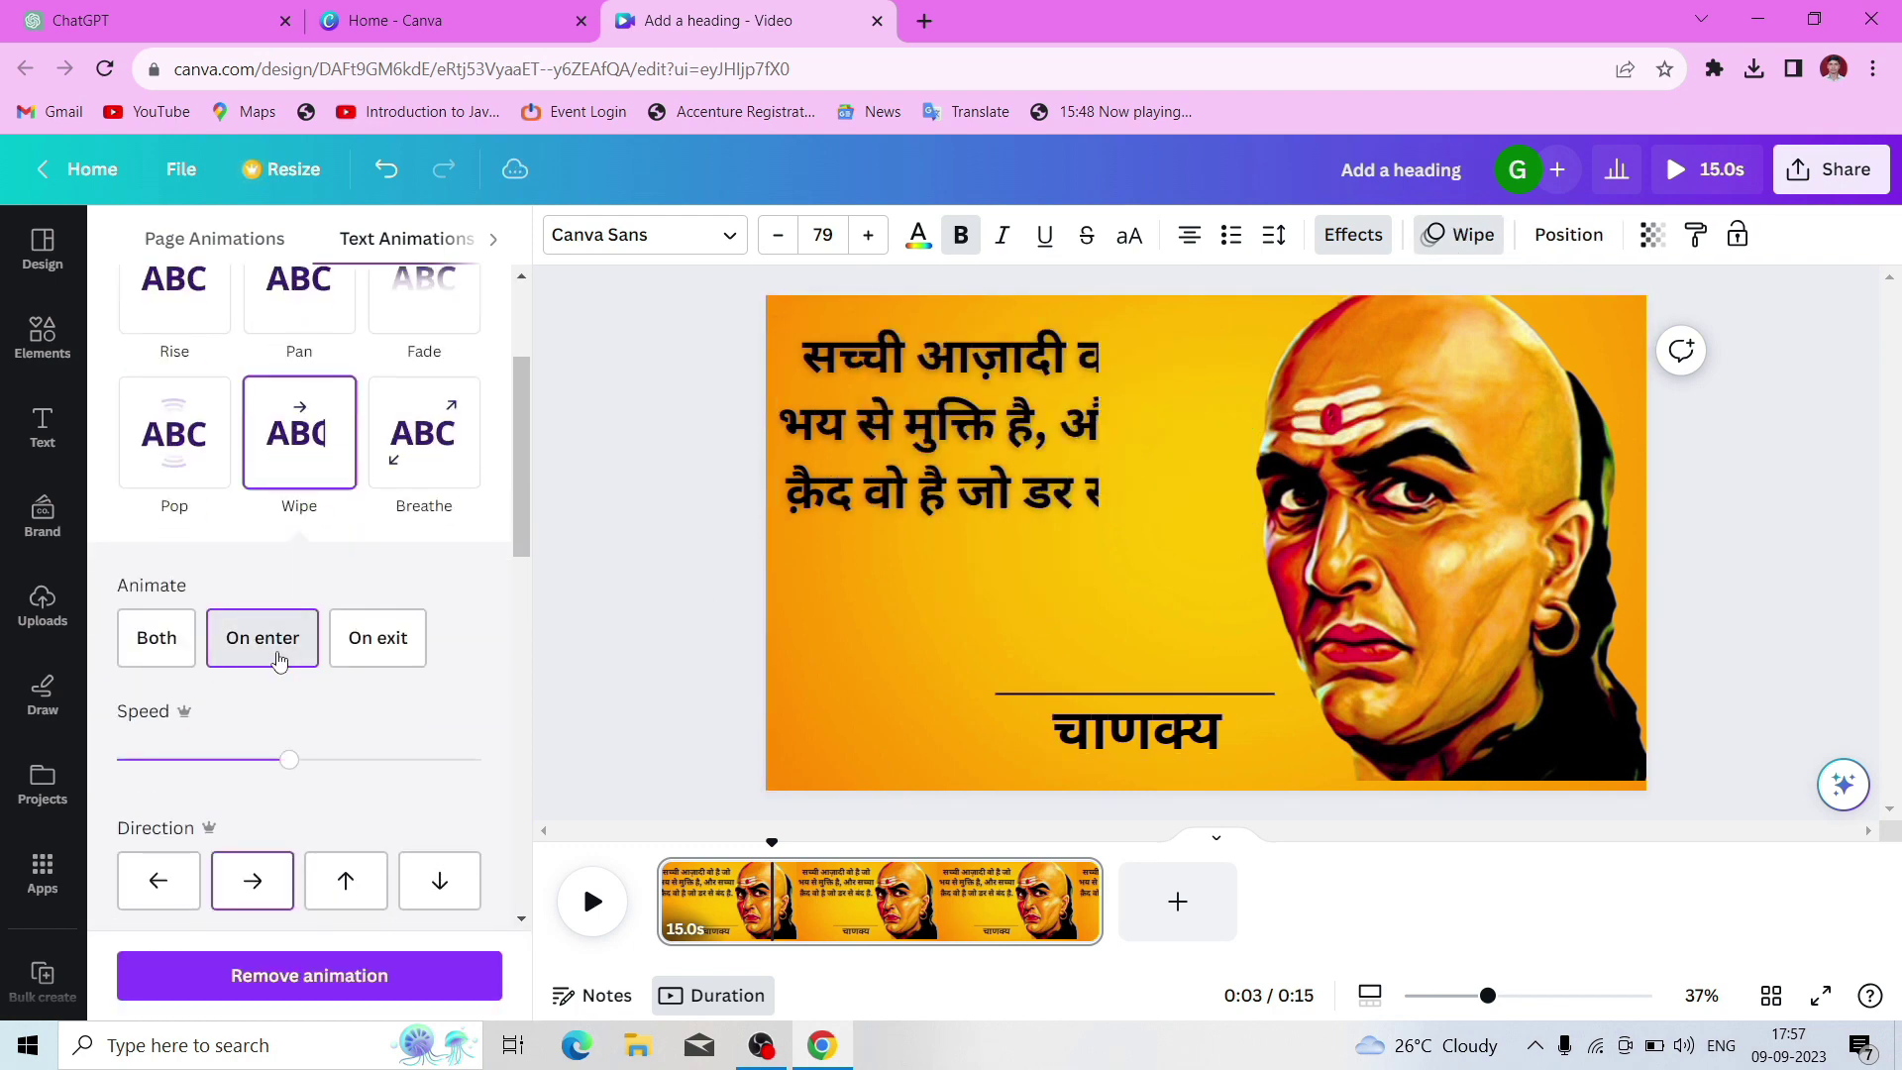
pyautogui.click(1174, 741)
pyautogui.click(174, 436)
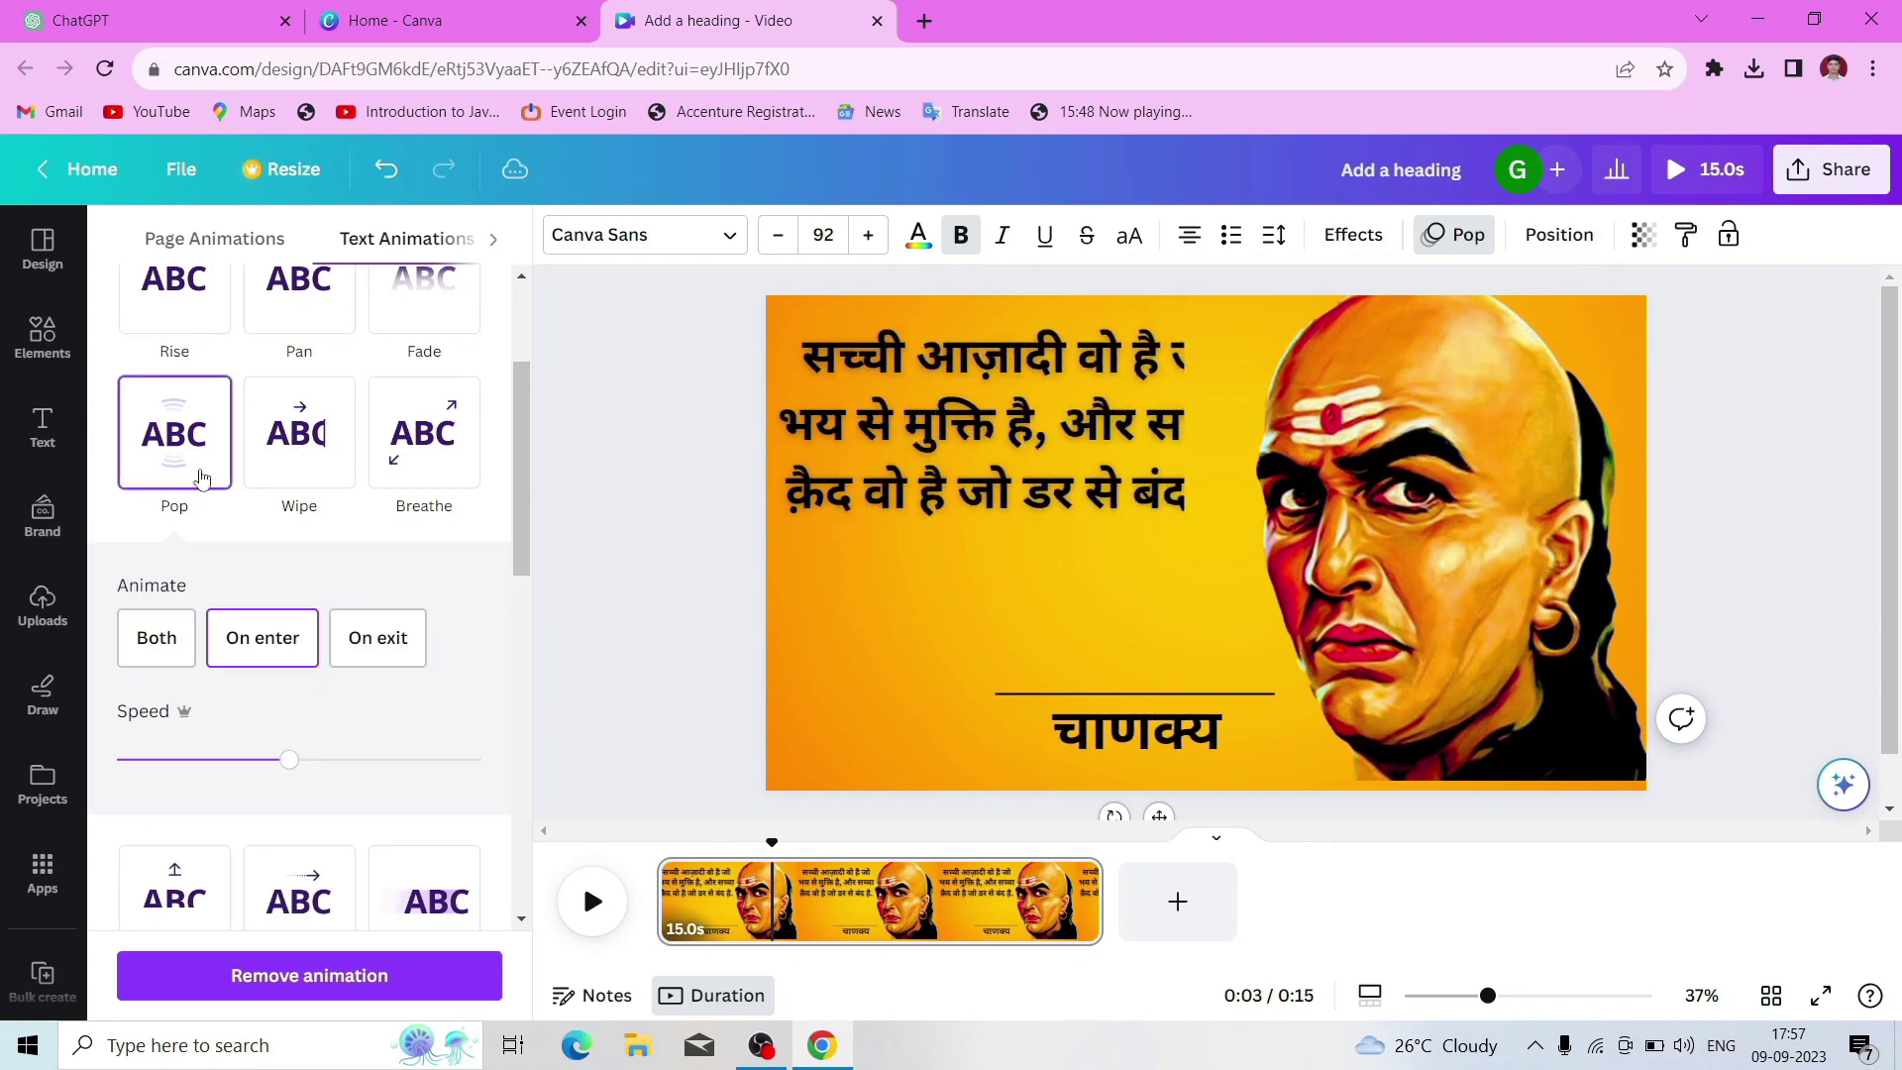
# Change the line above the author name to the dotted style and increase its line weight
pyautogui.click(1020, 694)
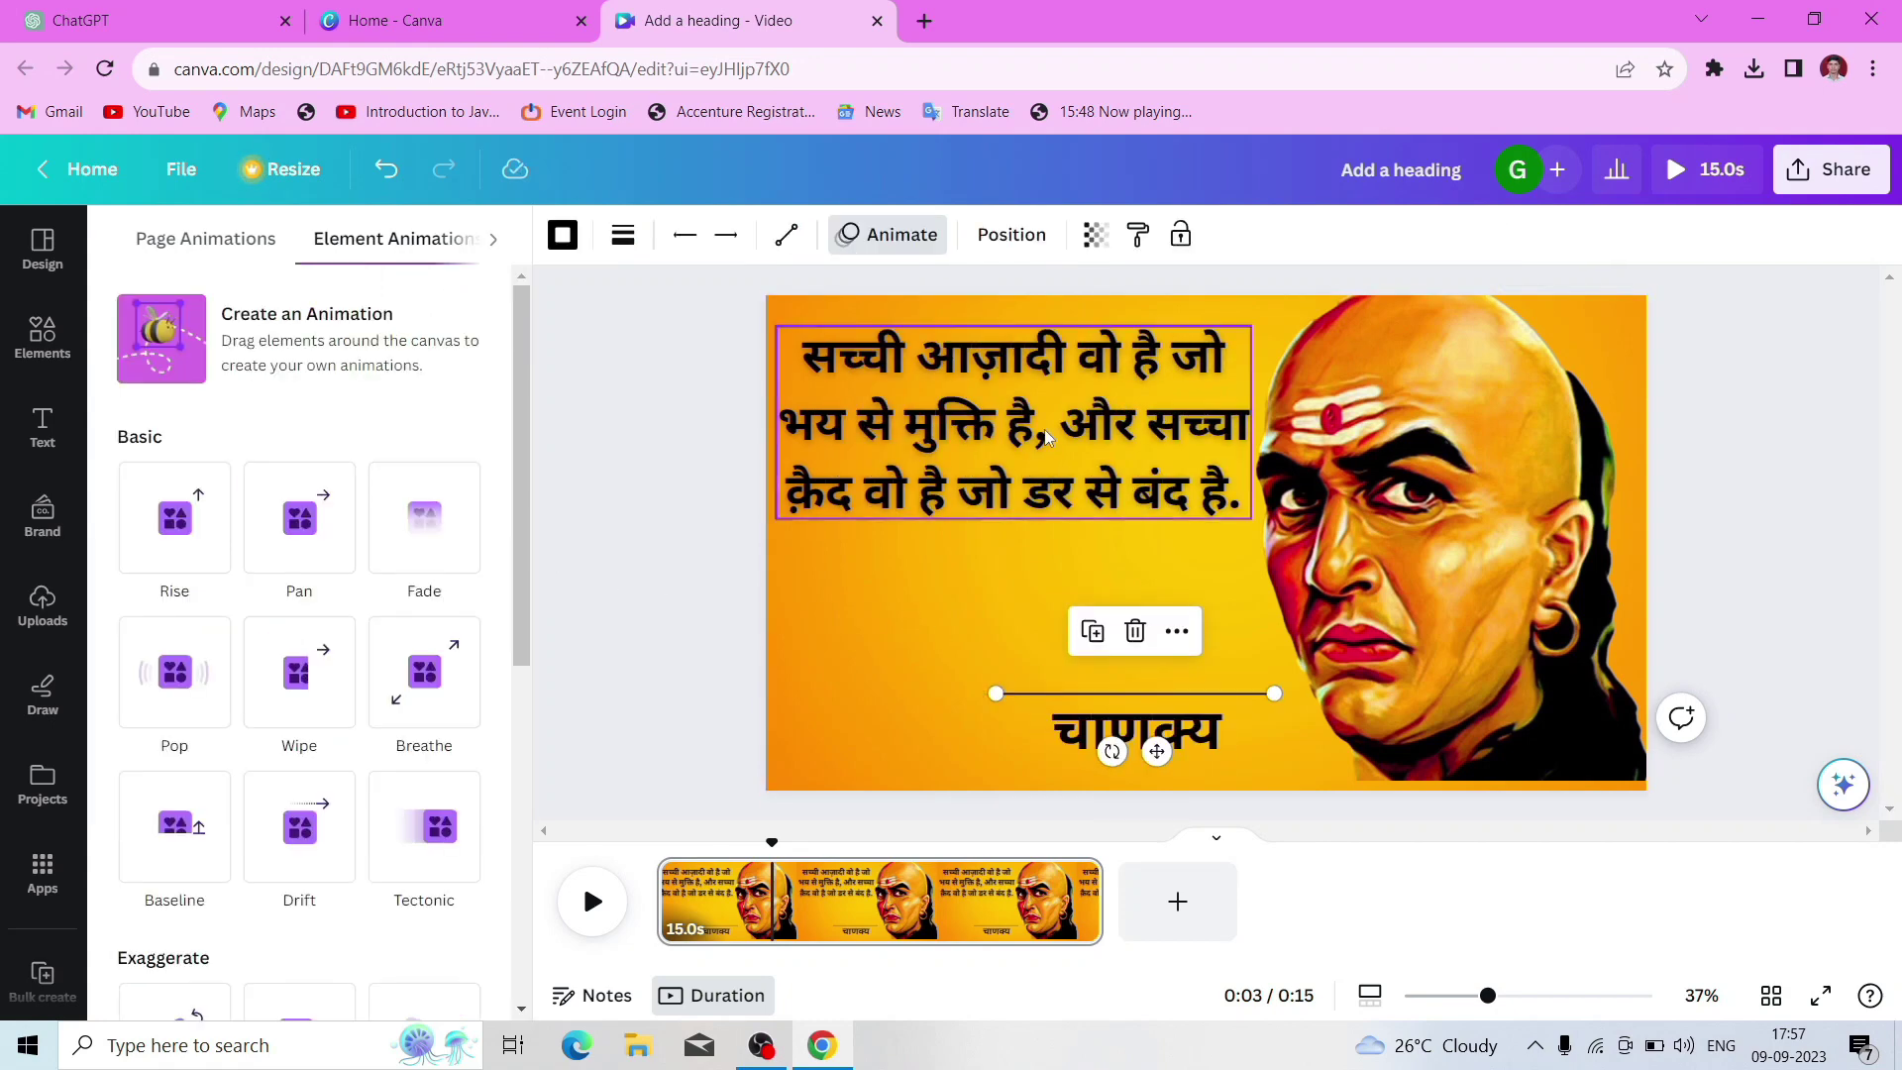
pyautogui.click(887, 234)
pyautogui.click(622, 235)
pyautogui.click(926, 322)
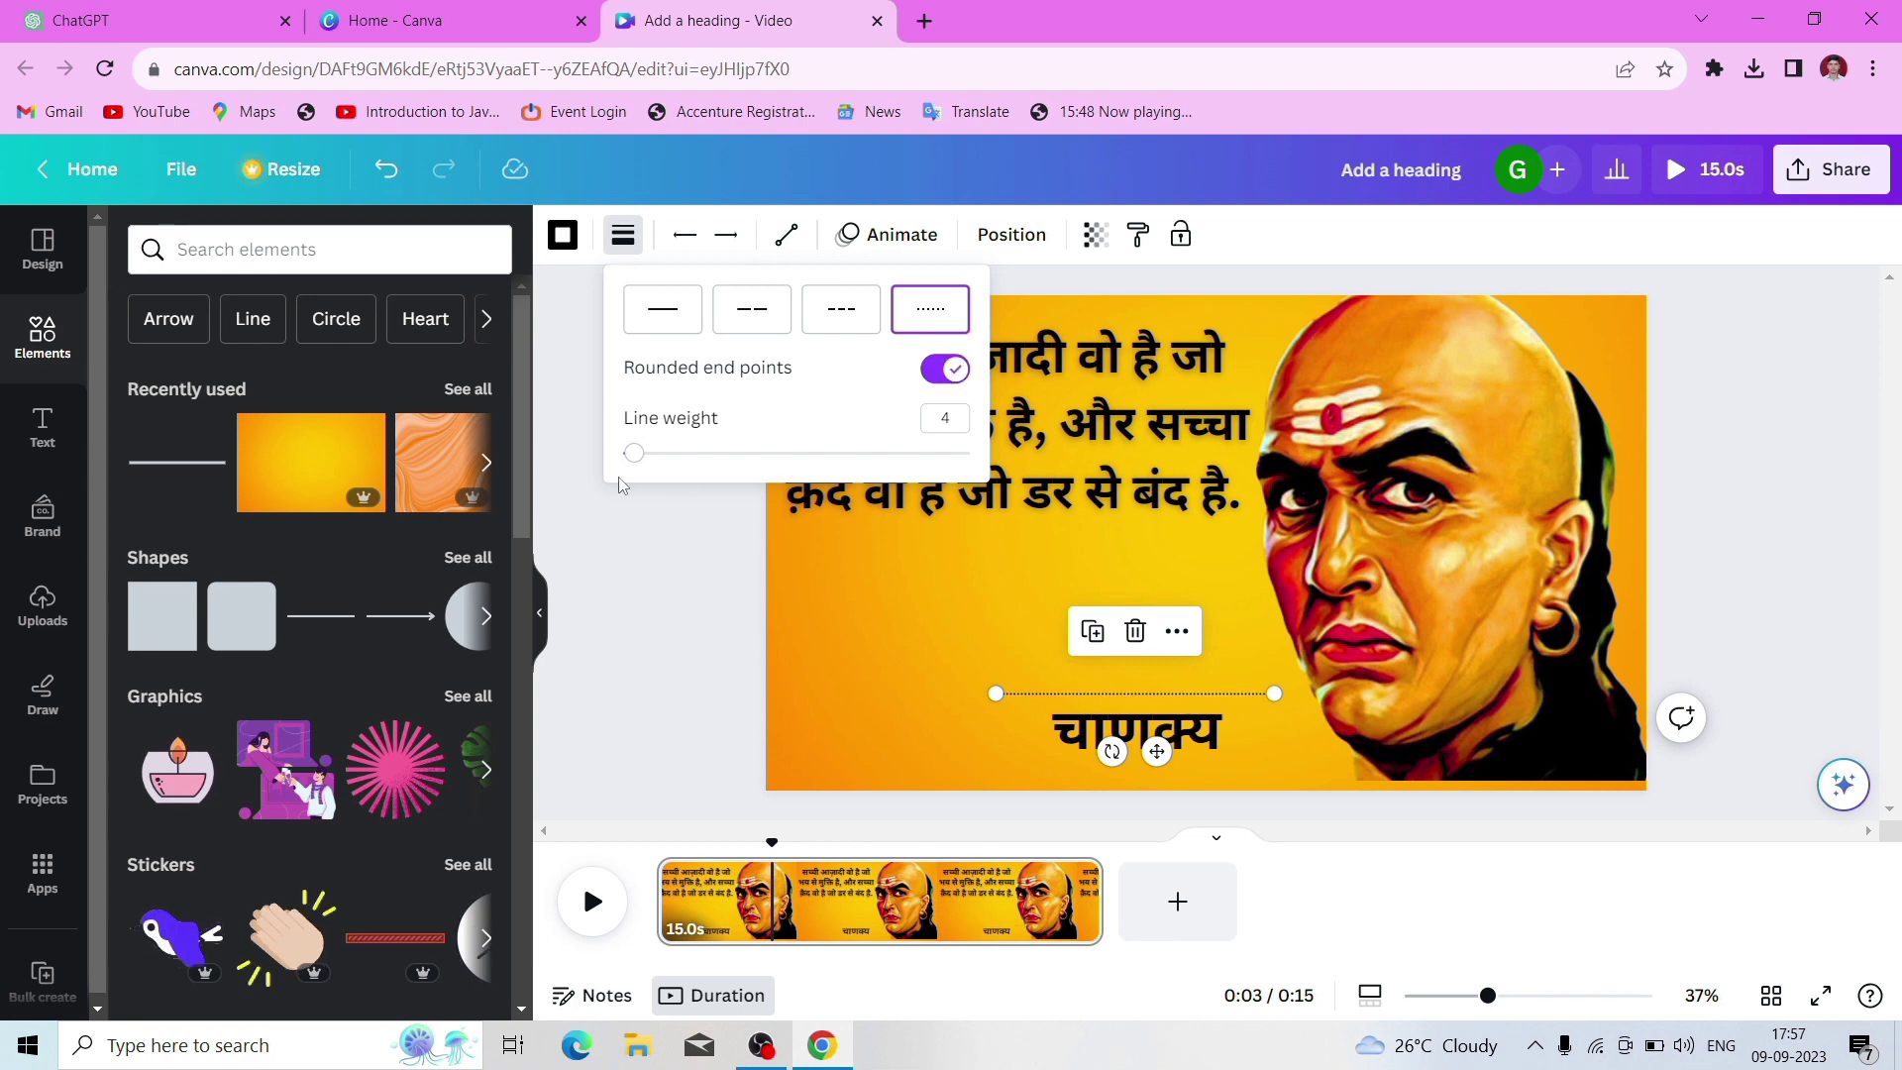
pyautogui.moveTo(634, 452); pyautogui.dragTo(657, 453)
pyautogui.click(866, 662)
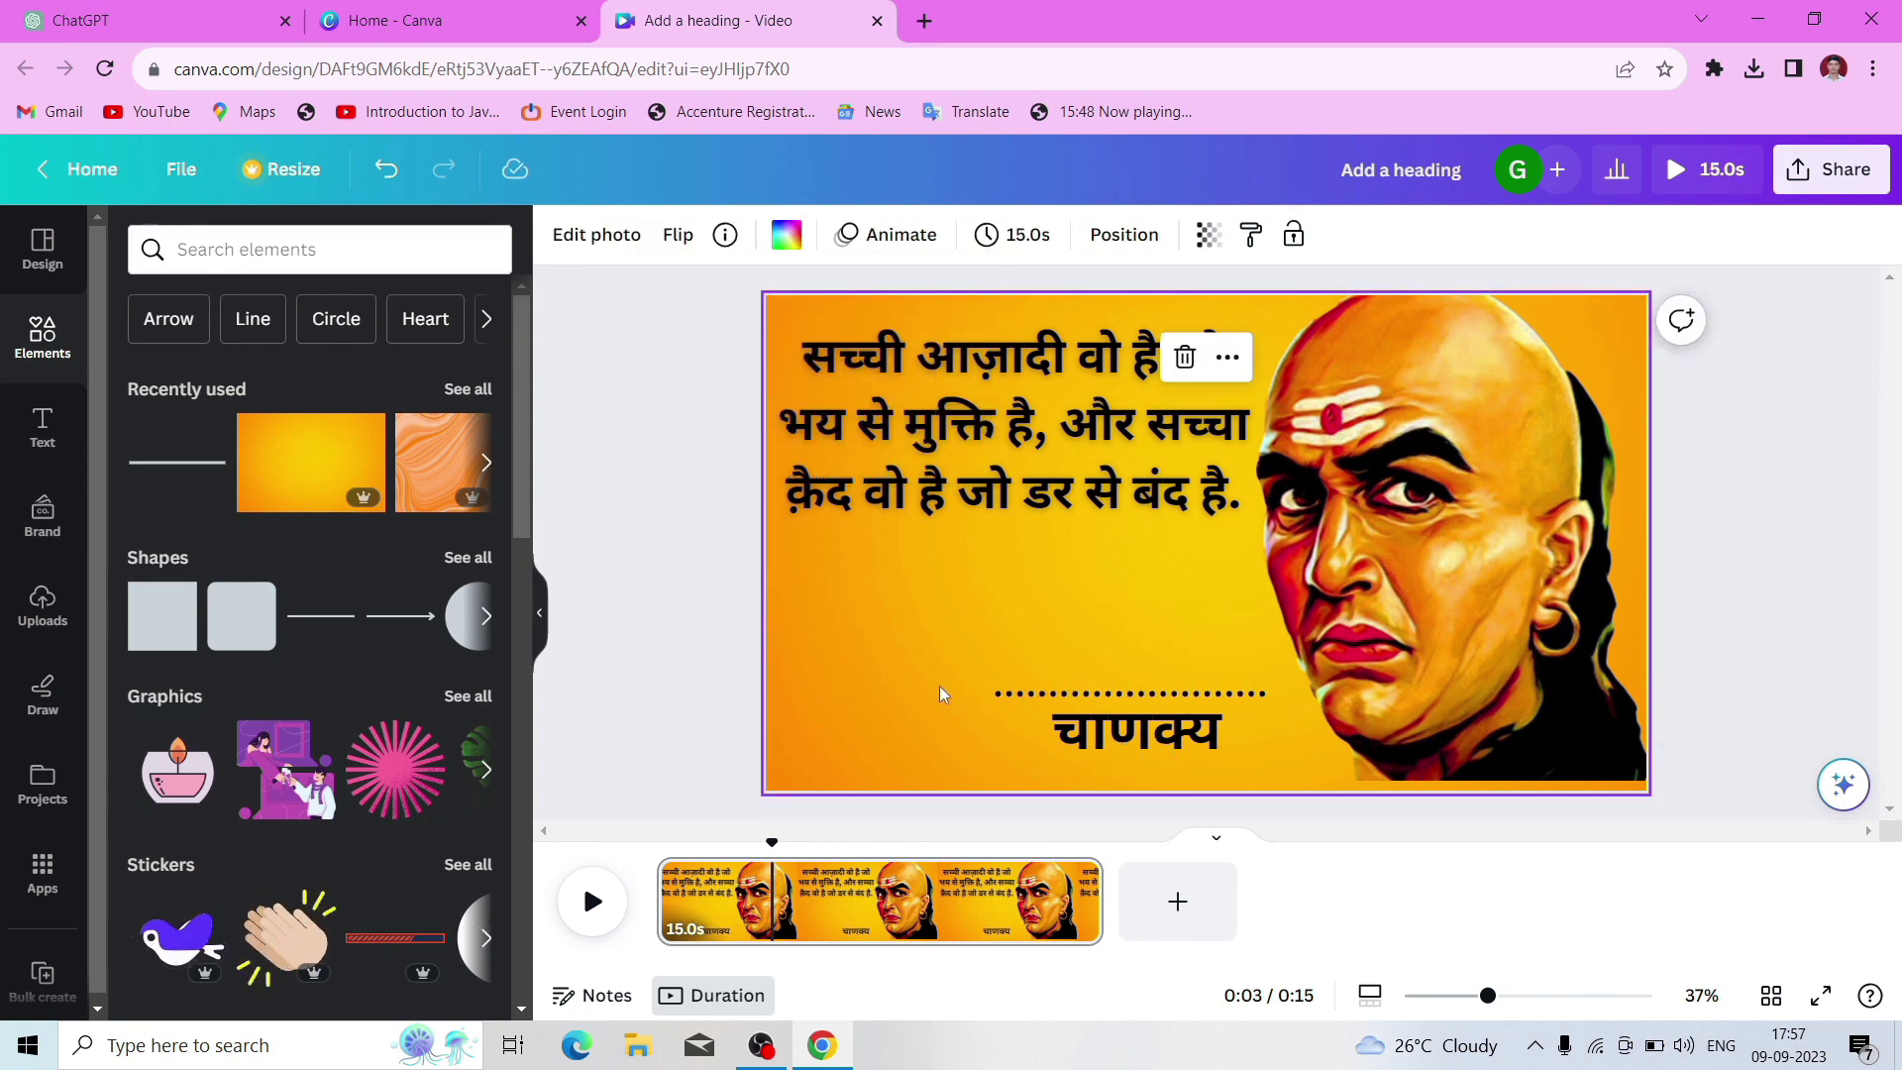
# Try to shorten the dotted line from its outer end, and undo the recent edits back to the plain solid line
pyautogui.click(1266, 694)
pyautogui.moveTo(1266, 694); pyautogui.dragTo(1127, 676)
pyautogui.hotkey('ctrl', 'z')
# Give the line above the author name the dotted style and shorten its starting end slightly
pyautogui.click(622, 235)
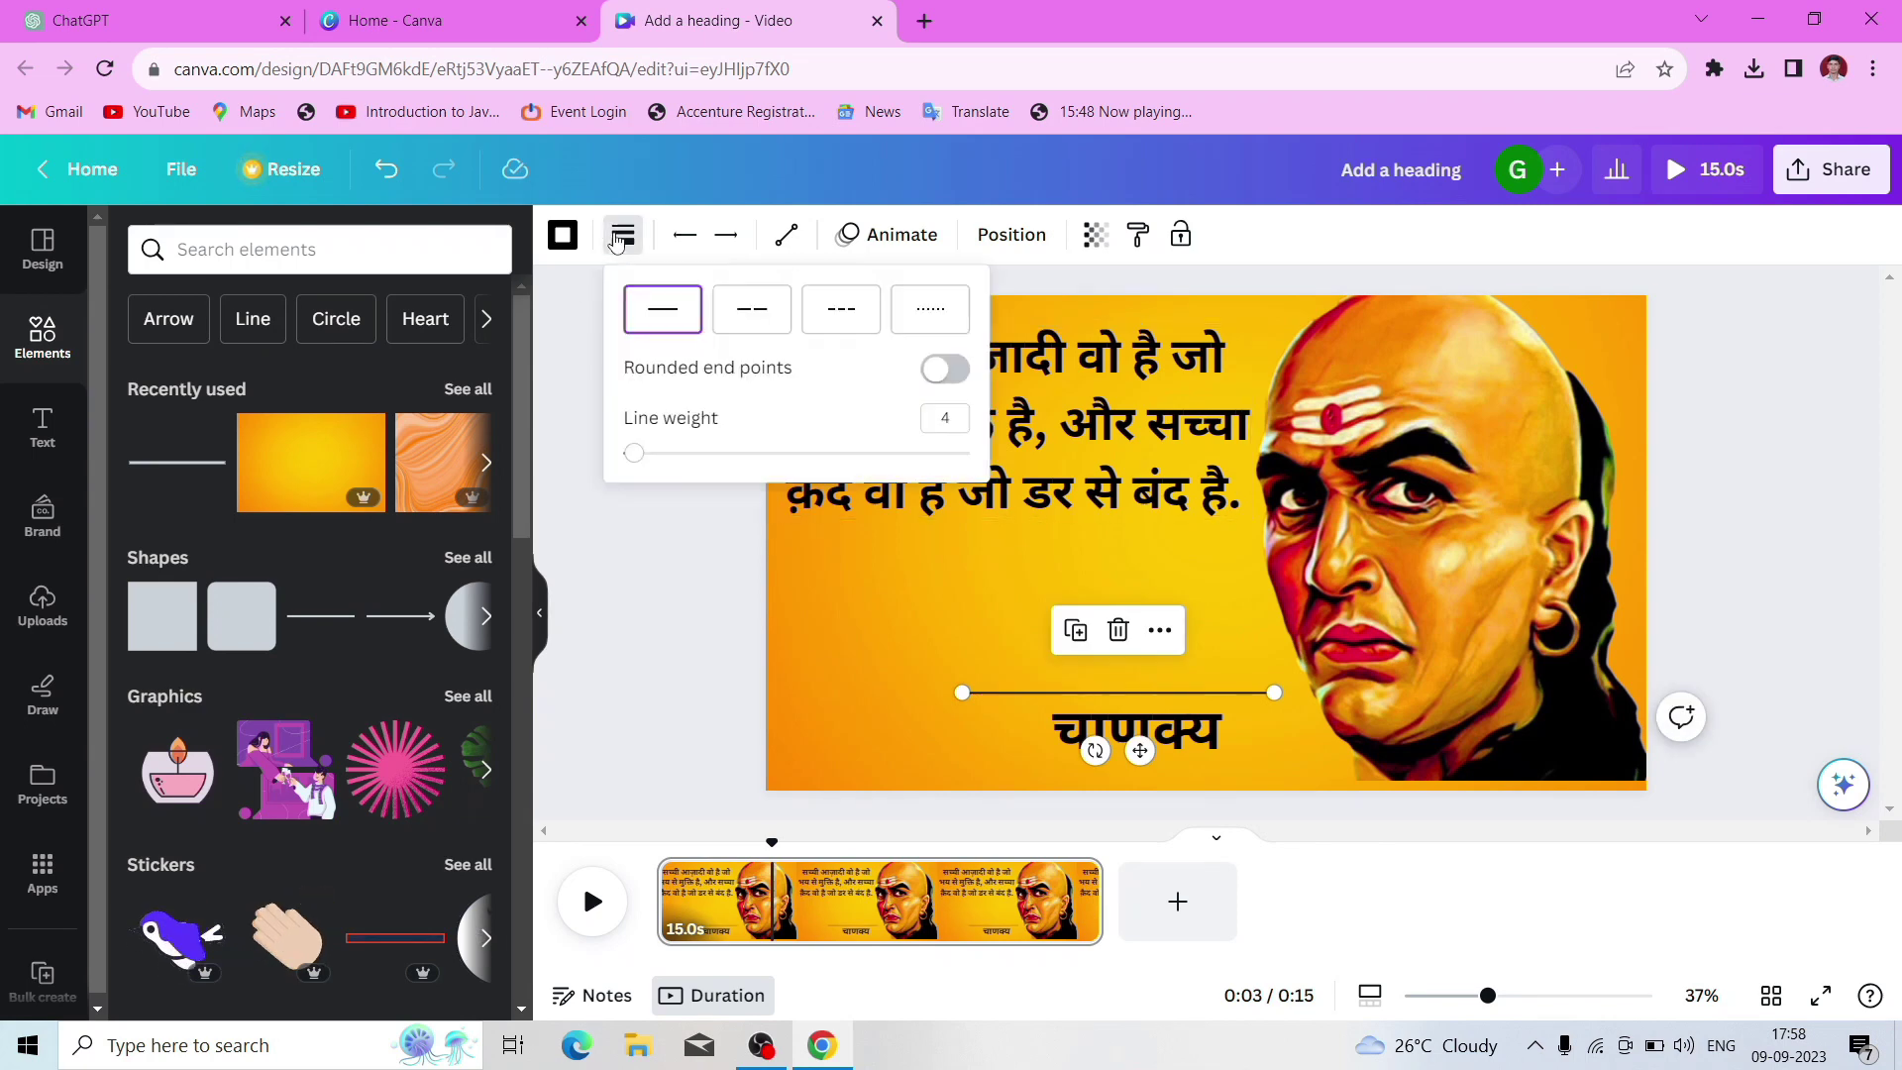
pyautogui.click(920, 315)
pyautogui.moveTo(979, 692)
pyautogui.mouseDown()
pyautogui.moveTo(1009, 692)
pyautogui.moveTo(992, 693)
pyautogui.mouseUp()
pyautogui.click(1018, 654)
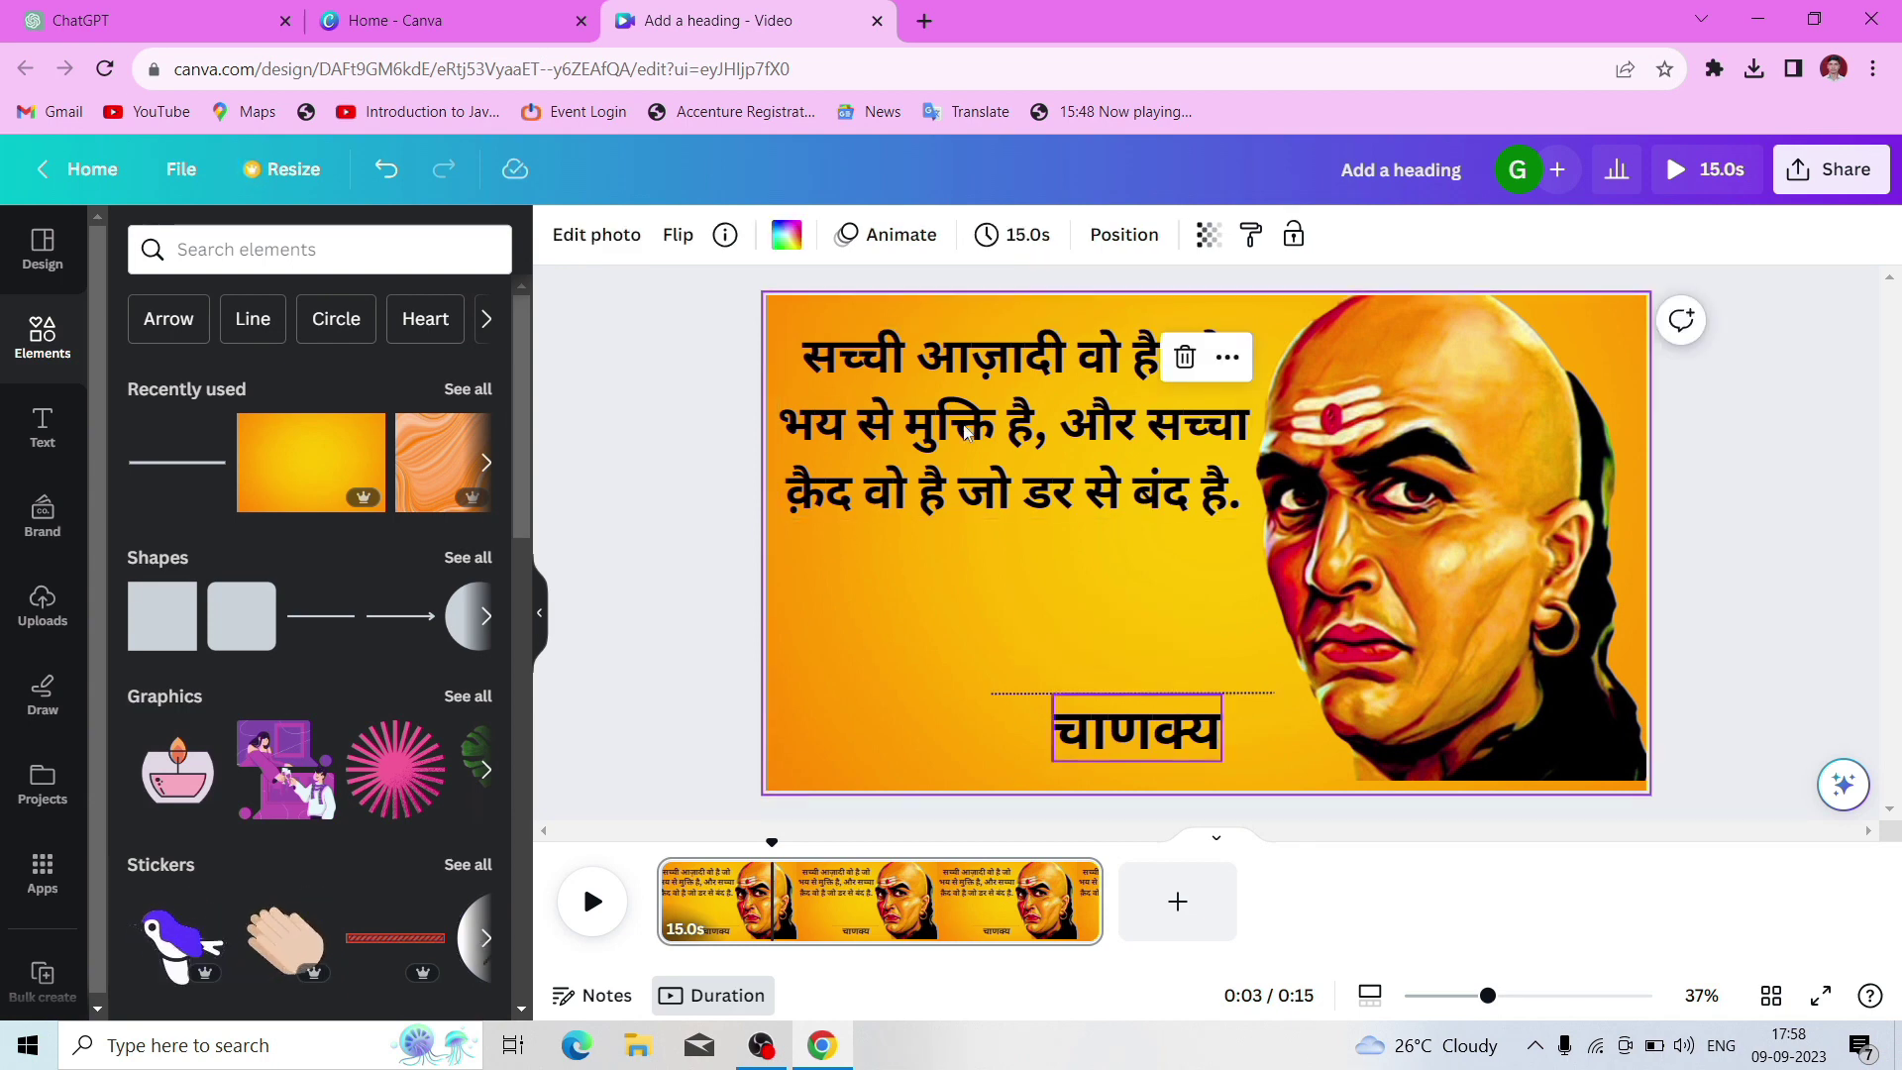
# Show the quote's timing, scrub the playhead through to 10.0 s, and return it to the start of the video
pyautogui.click(1105, 394)
pyautogui.click(1053, 582)
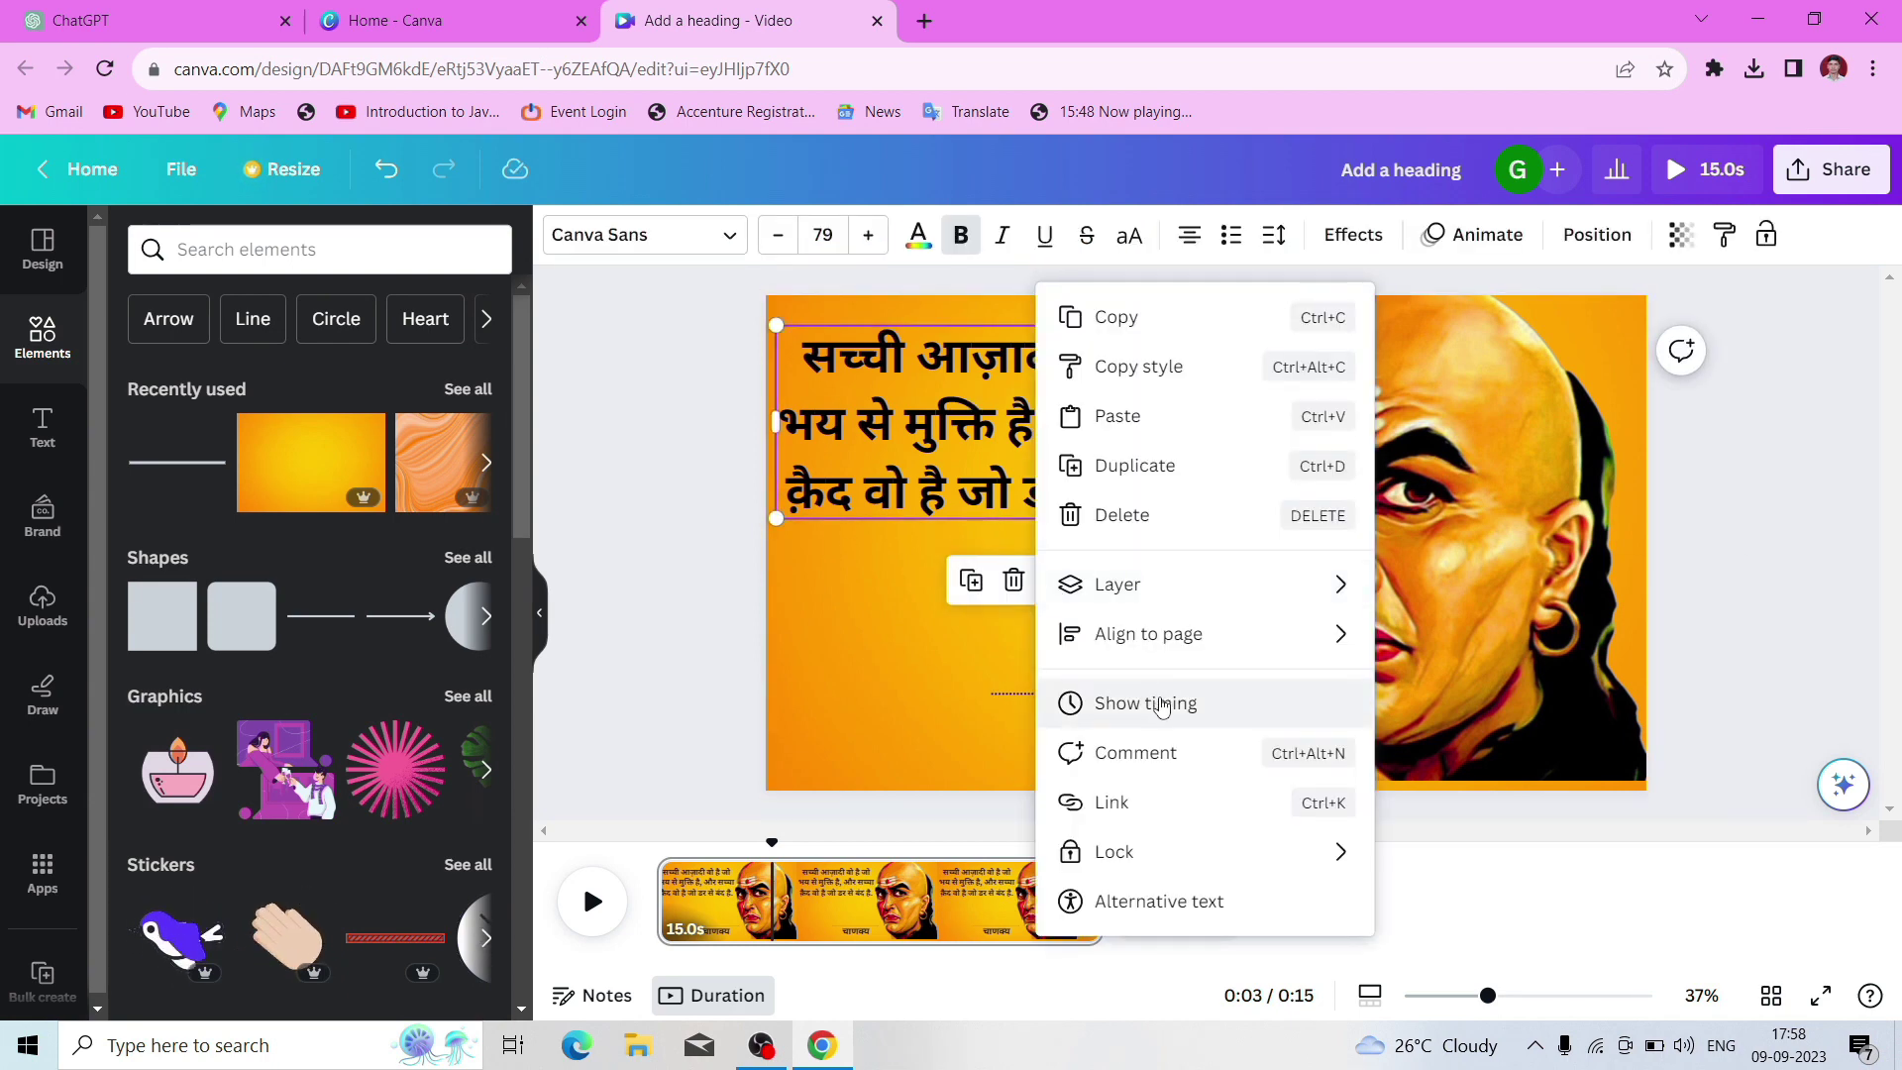
pyautogui.click(1144, 700)
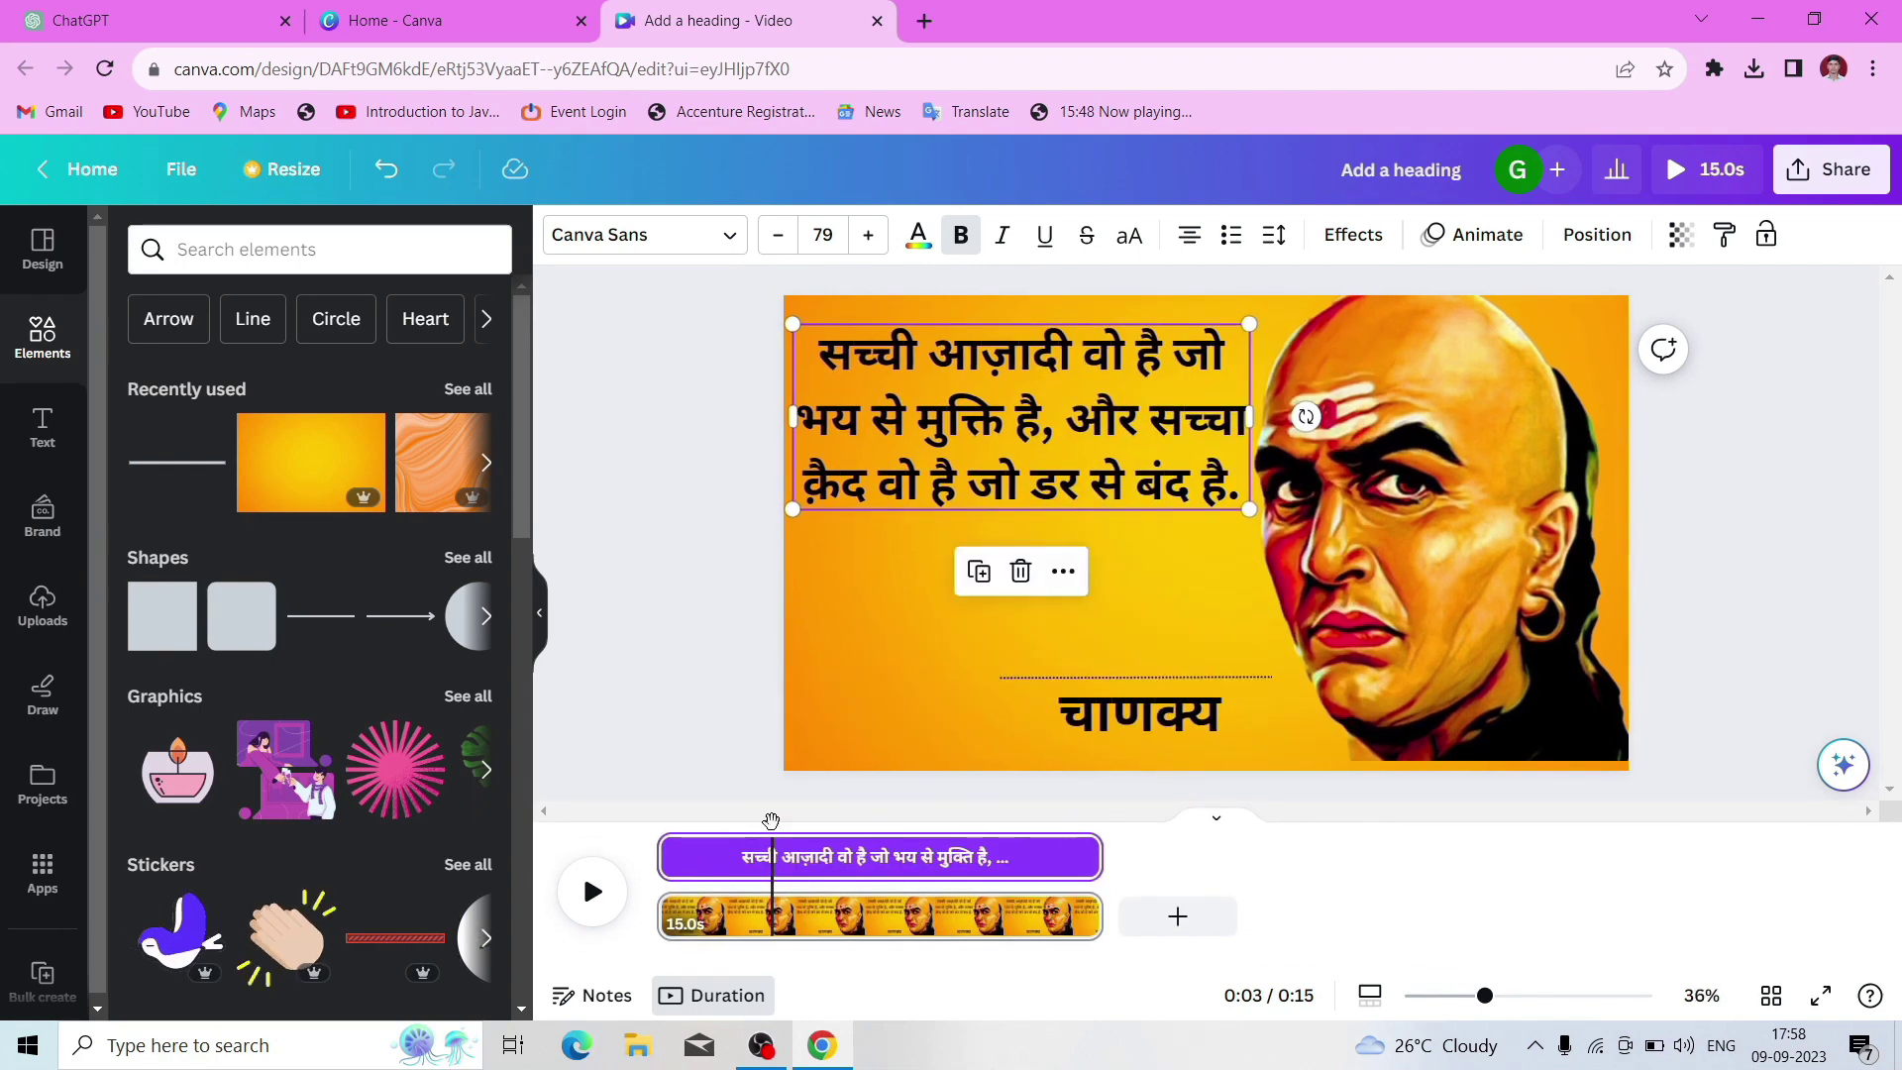
pyautogui.moveTo(773, 820); pyautogui.dragTo(631, 814)
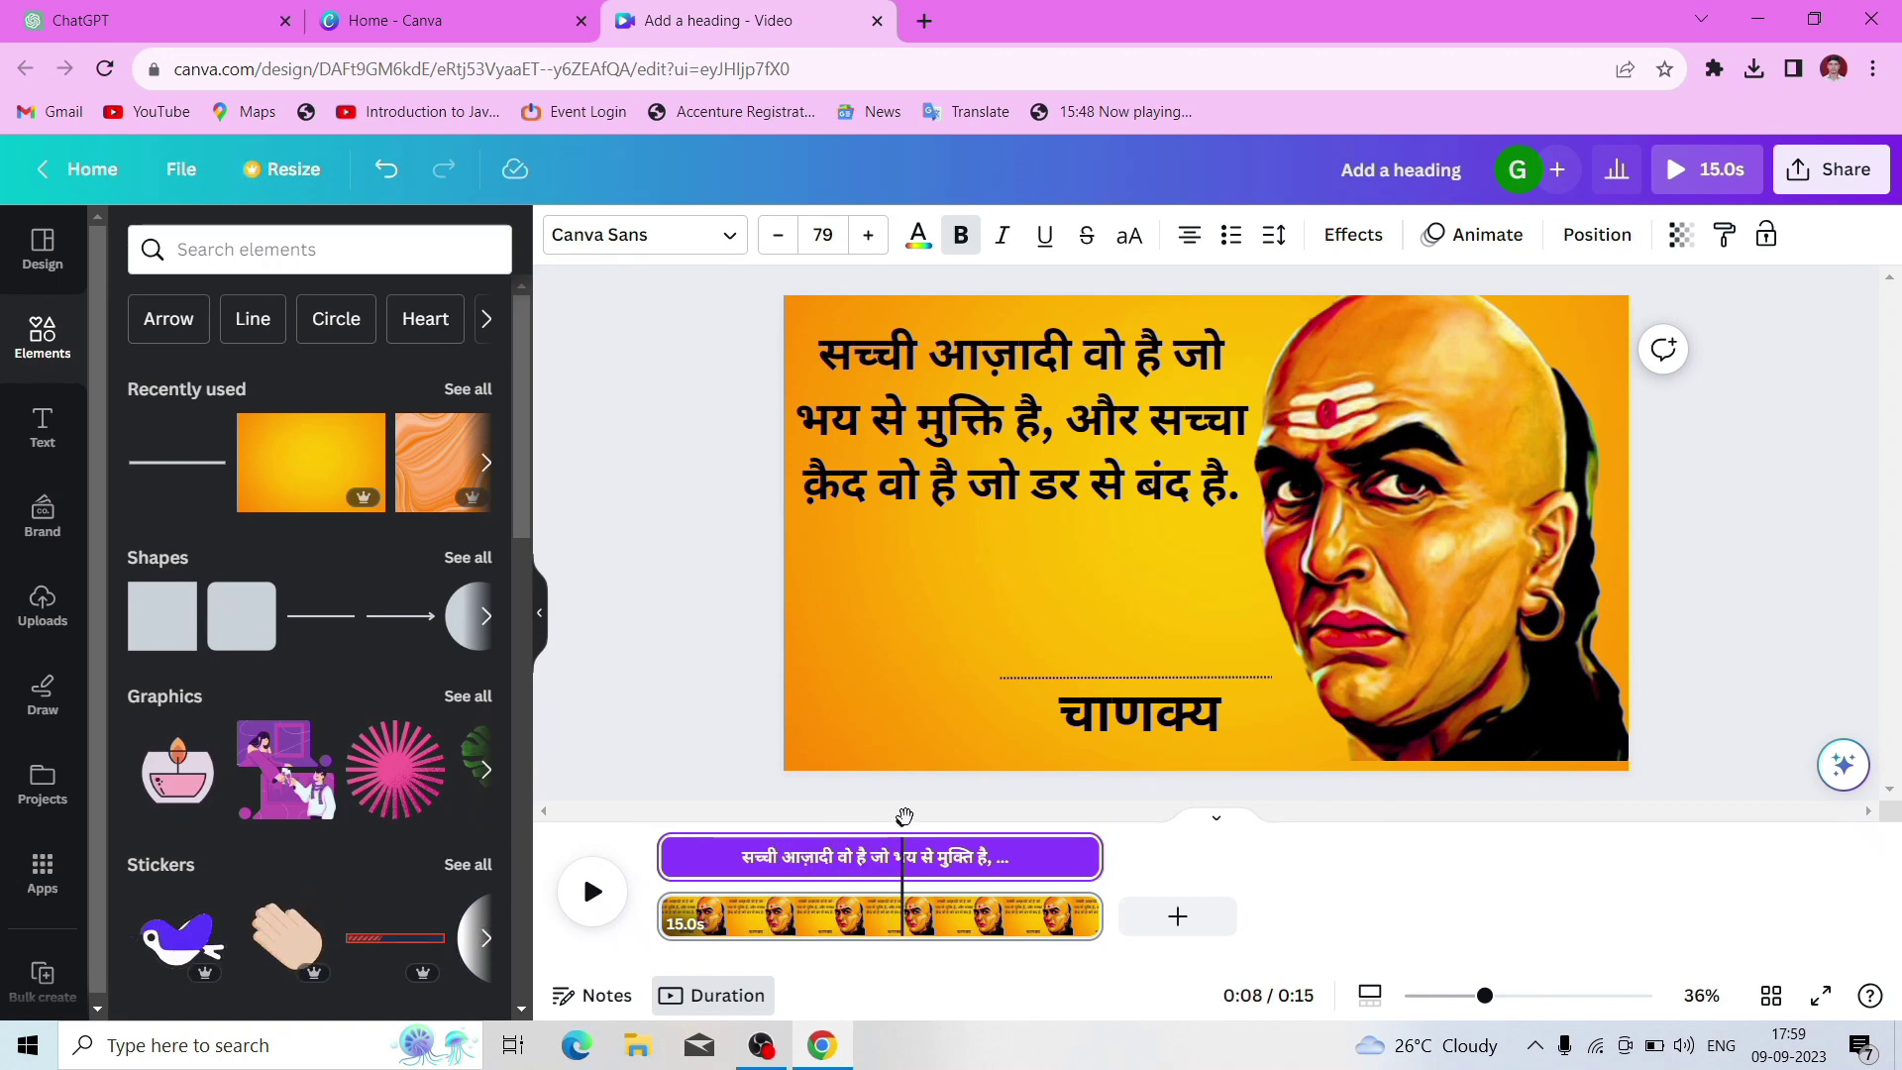
pyautogui.moveTo(905, 816); pyautogui.dragTo(953, 801)
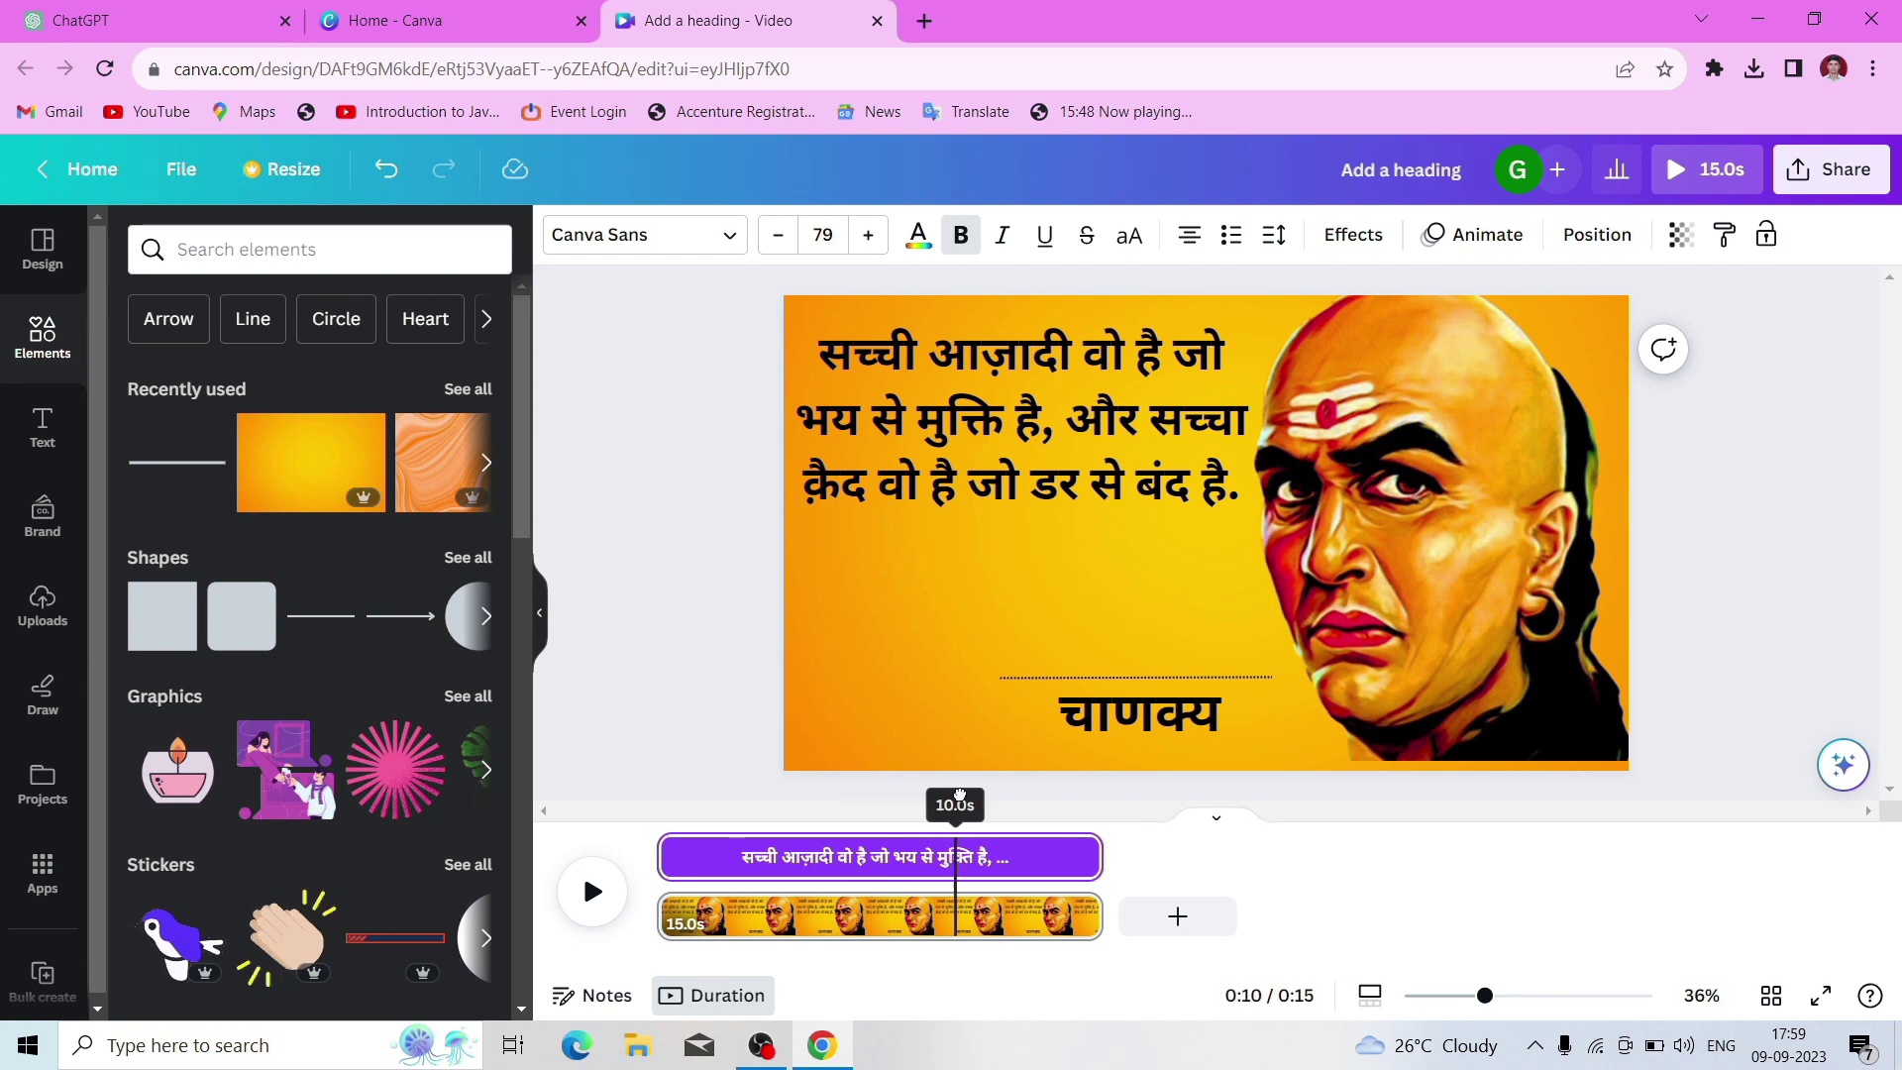
pyautogui.click(666, 918)
# Trim the start of the author name's timing so it appears at about 10 s, and play the video to check
pyautogui.click(1132, 705)
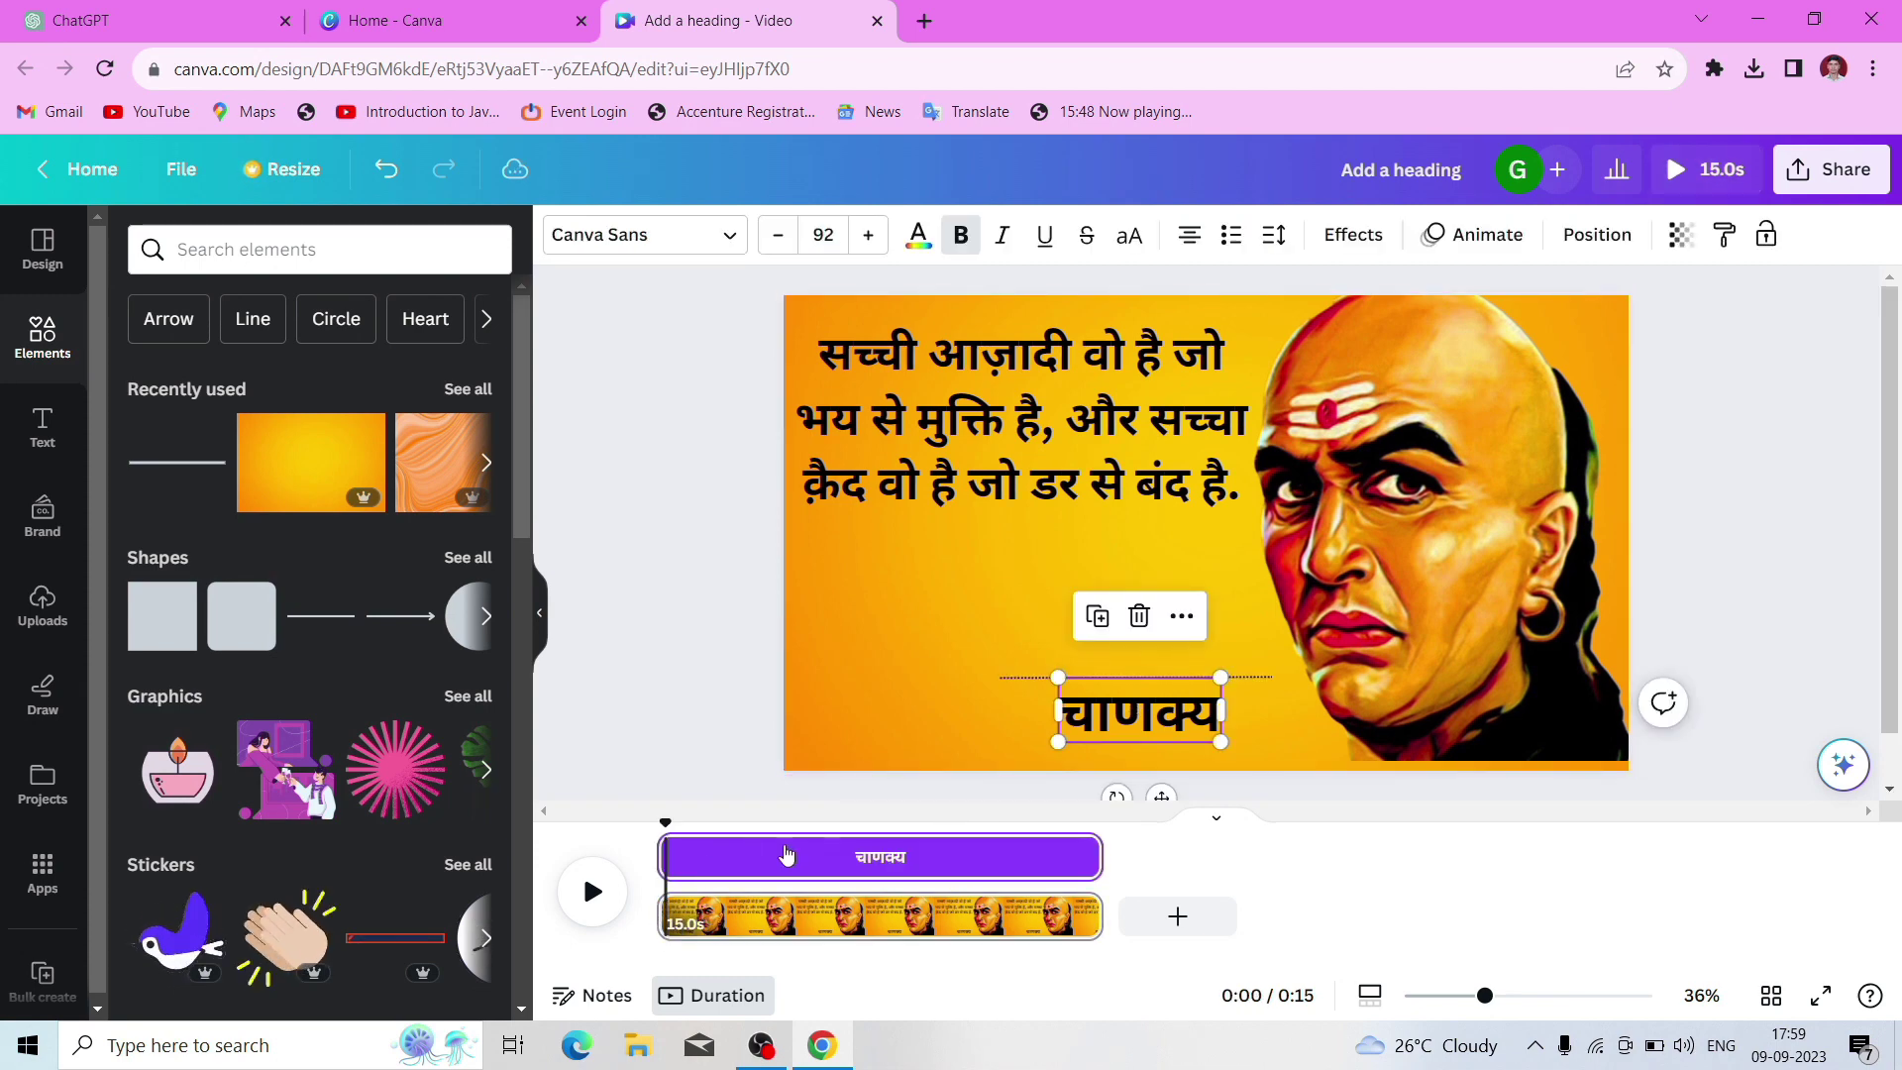
pyautogui.moveTo(667, 824); pyautogui.dragTo(962, 801)
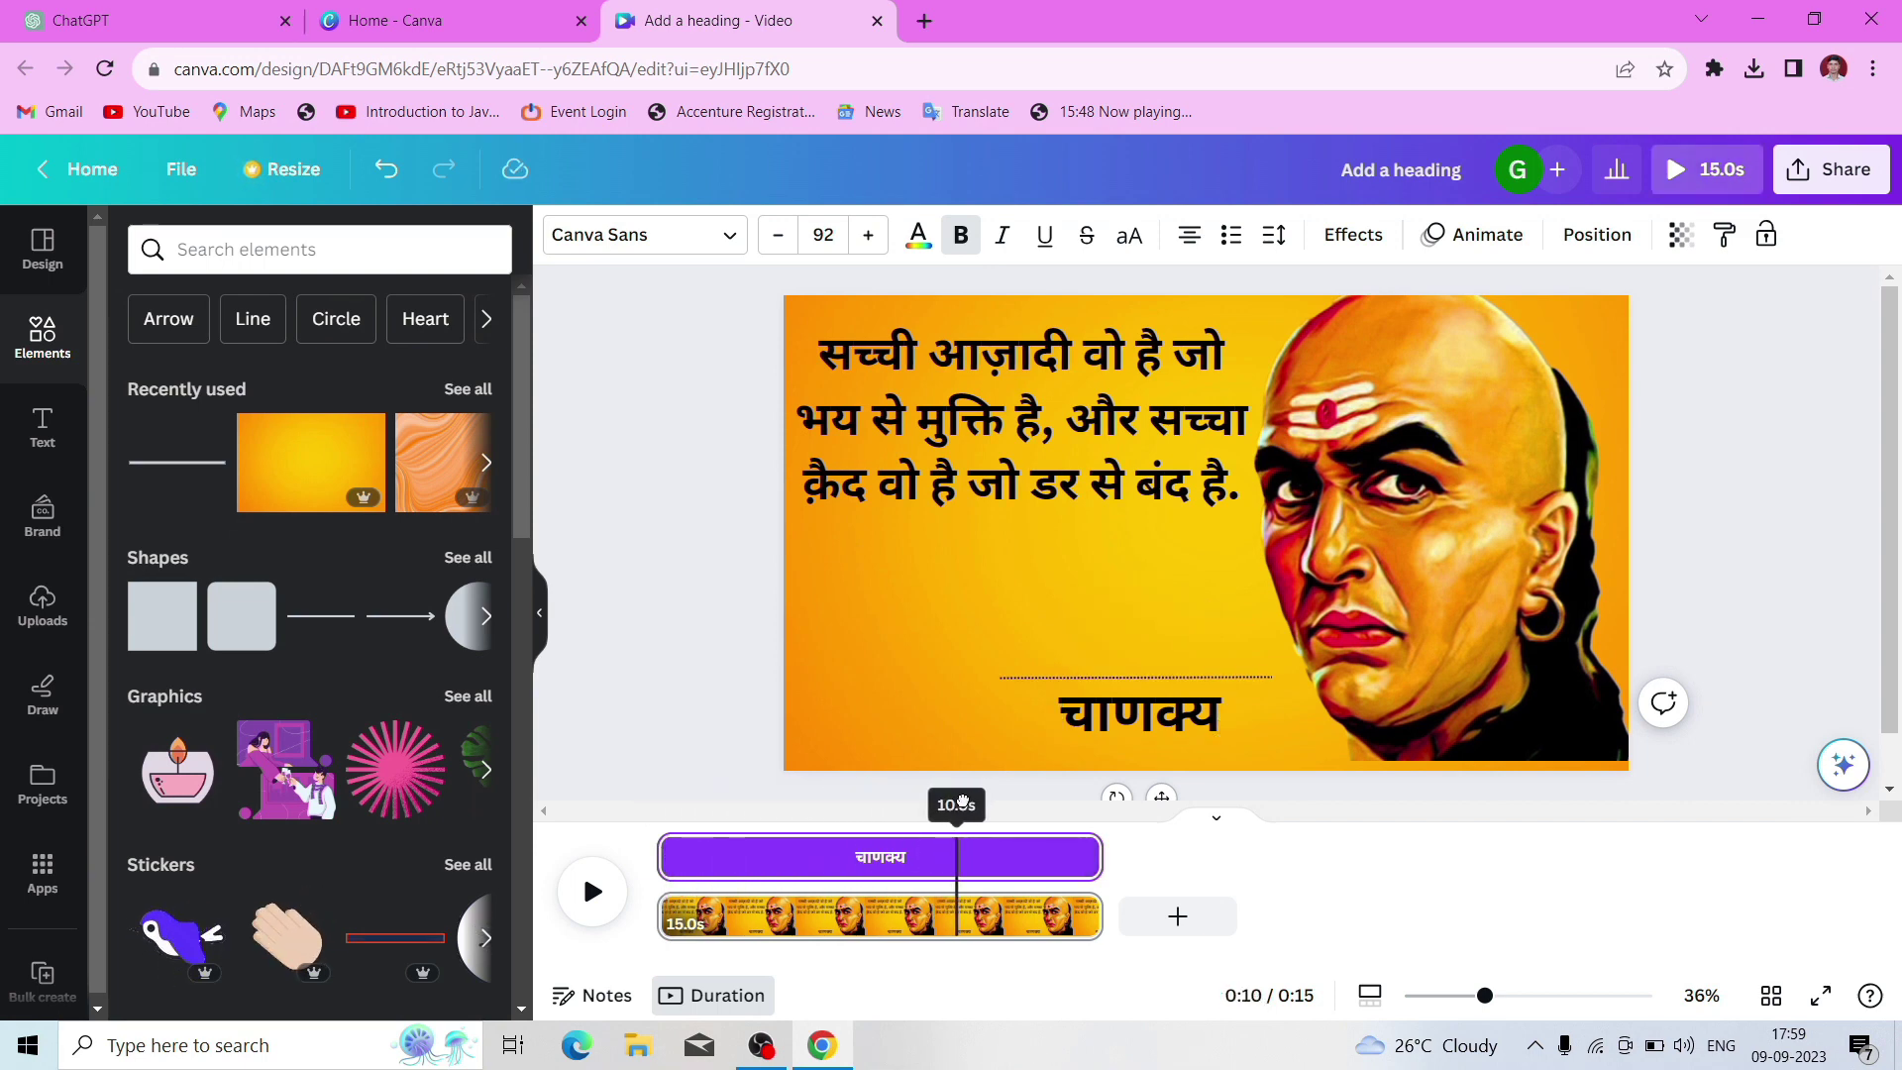
pyautogui.moveTo(662, 844); pyautogui.dragTo(646, 798)
pyautogui.click(862, 842)
pyautogui.press('space')
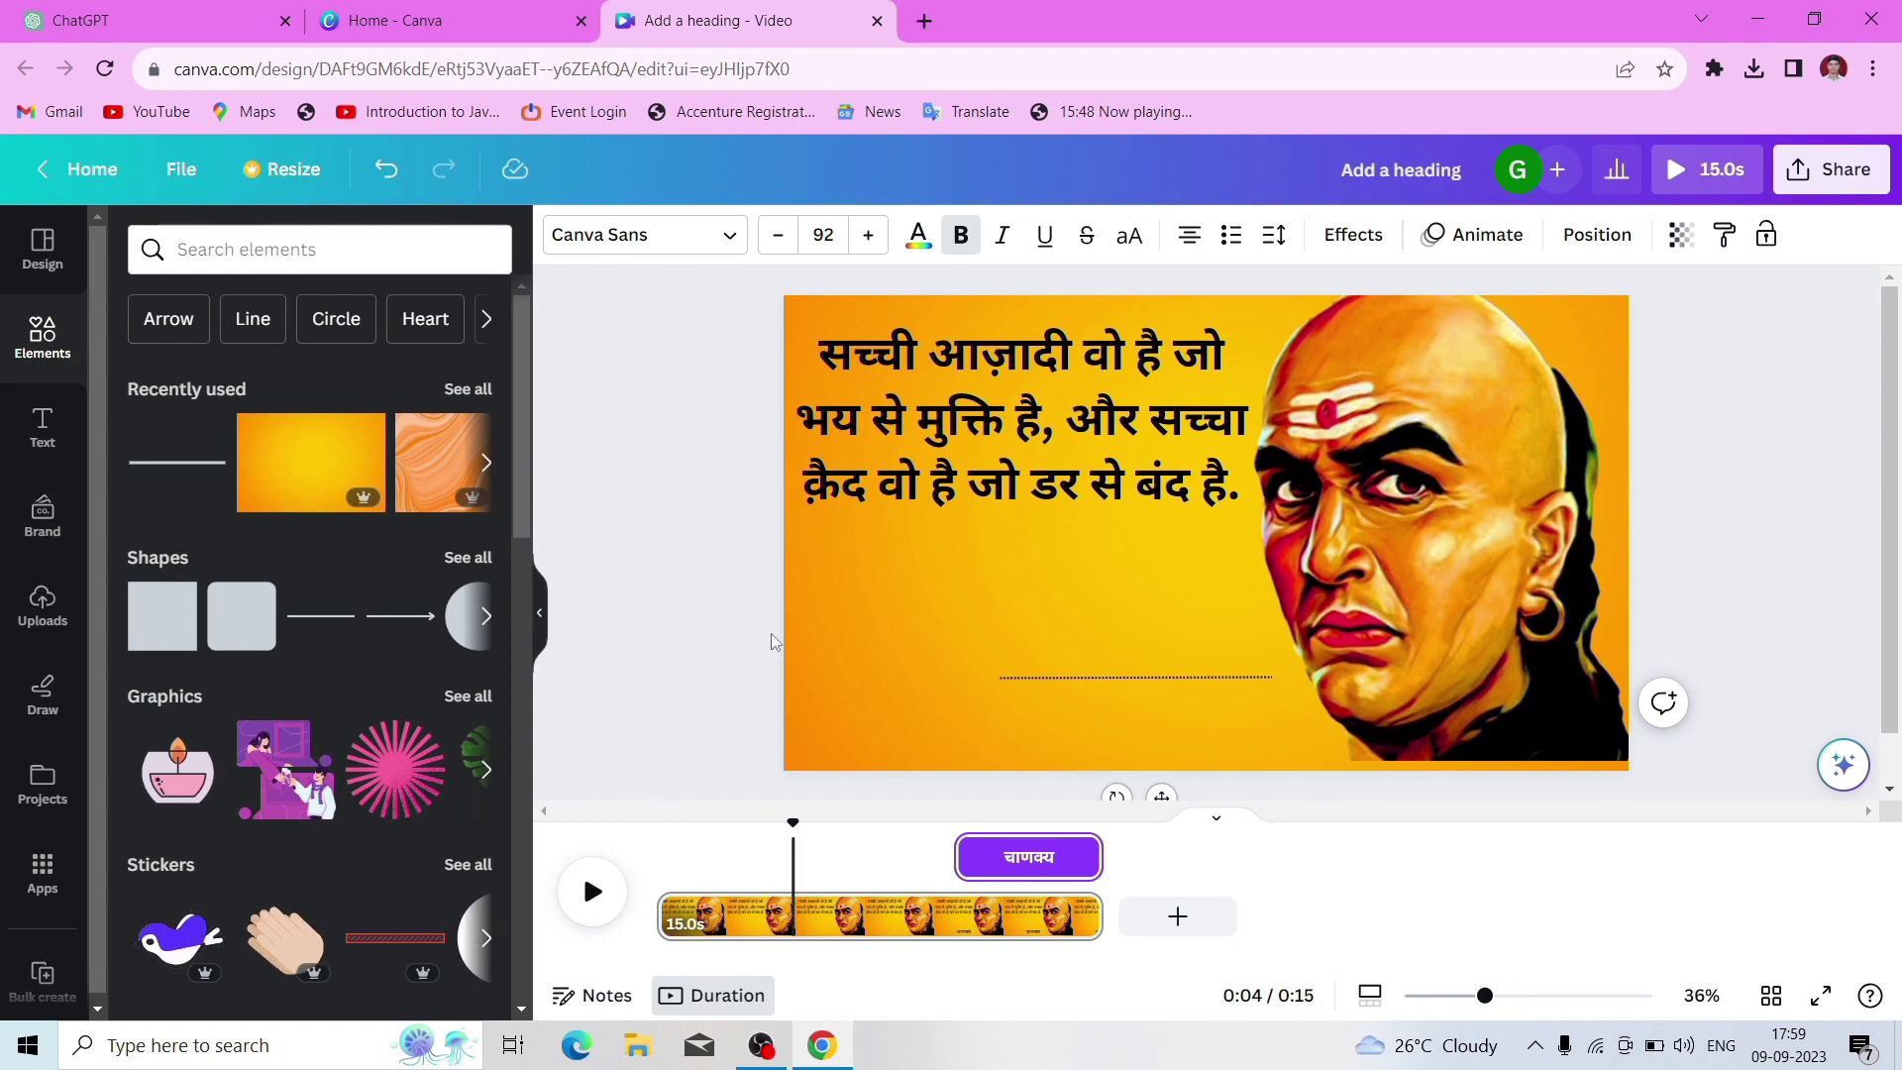
# Apply the Wipe animation on enter to the quote and play the video from the start
pyautogui.click(1020, 426)
pyautogui.click(1476, 234)
pyautogui.click(298, 671)
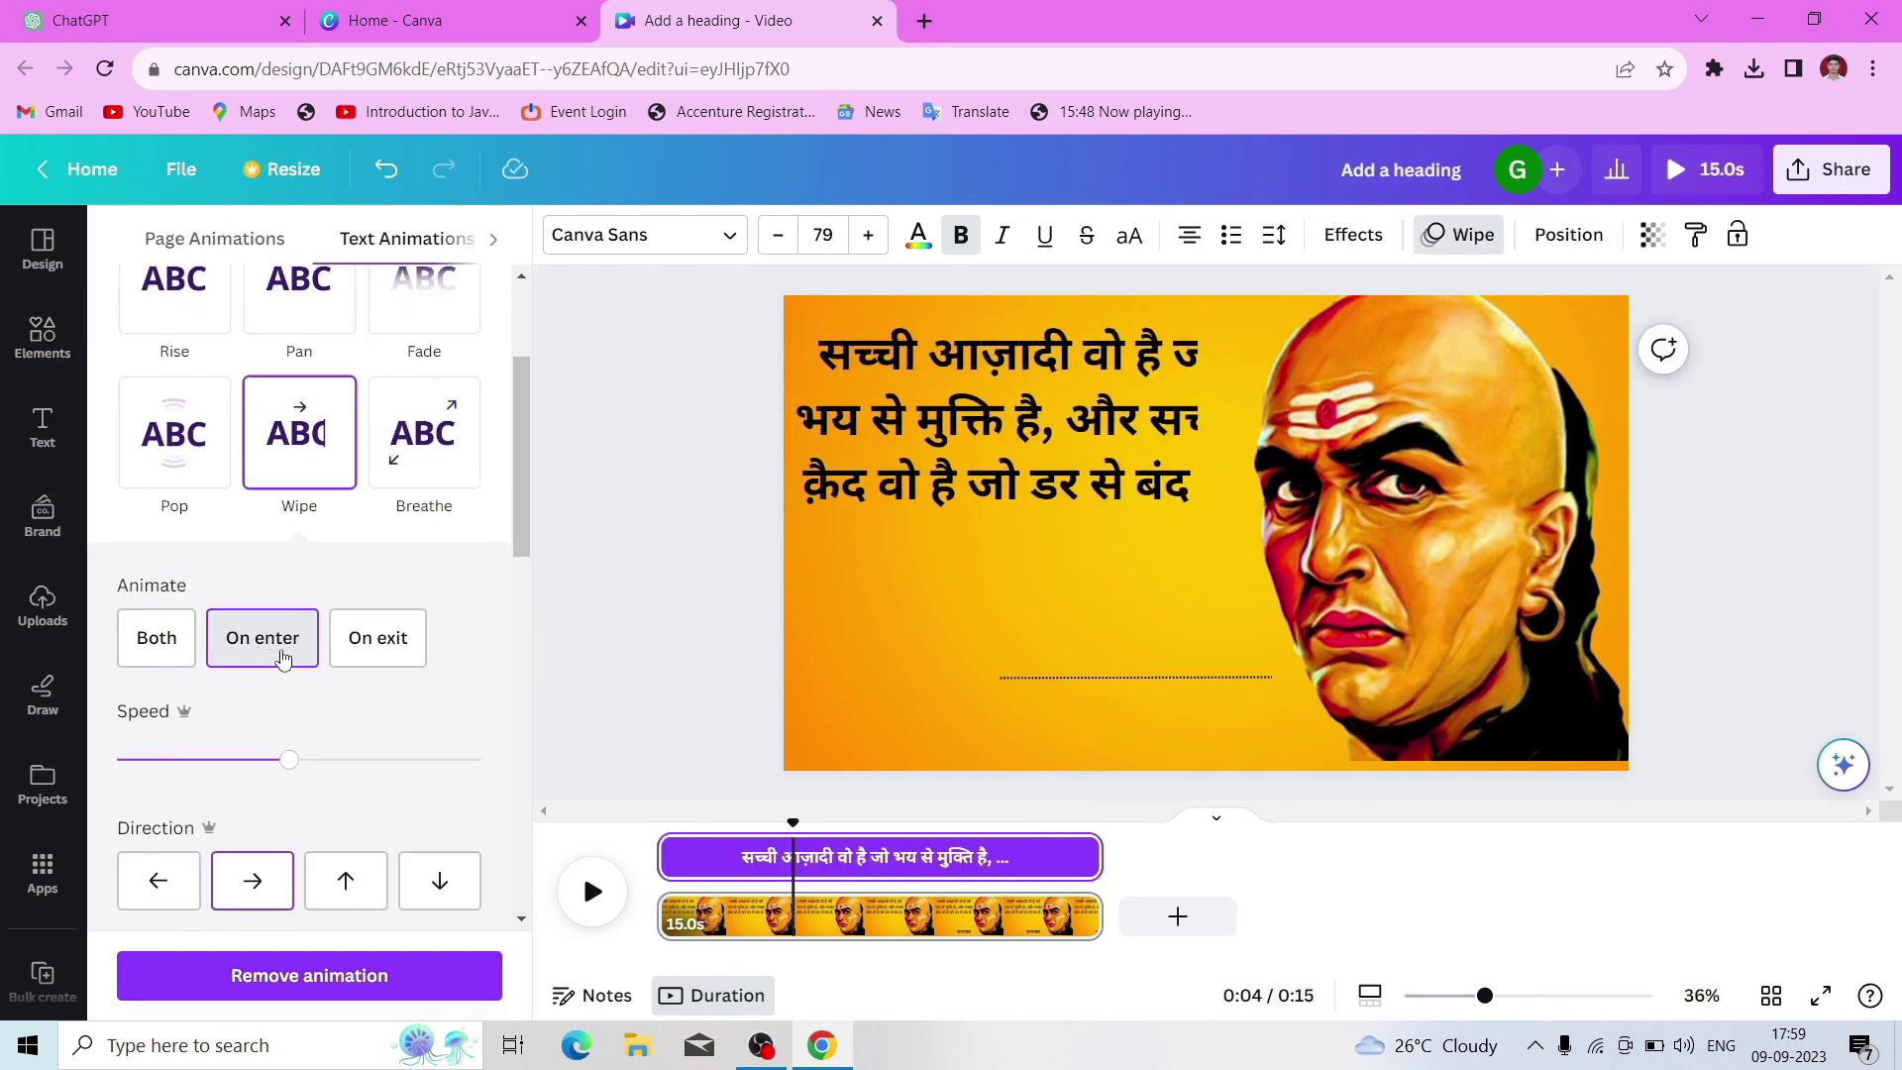
pyautogui.click(590, 892)
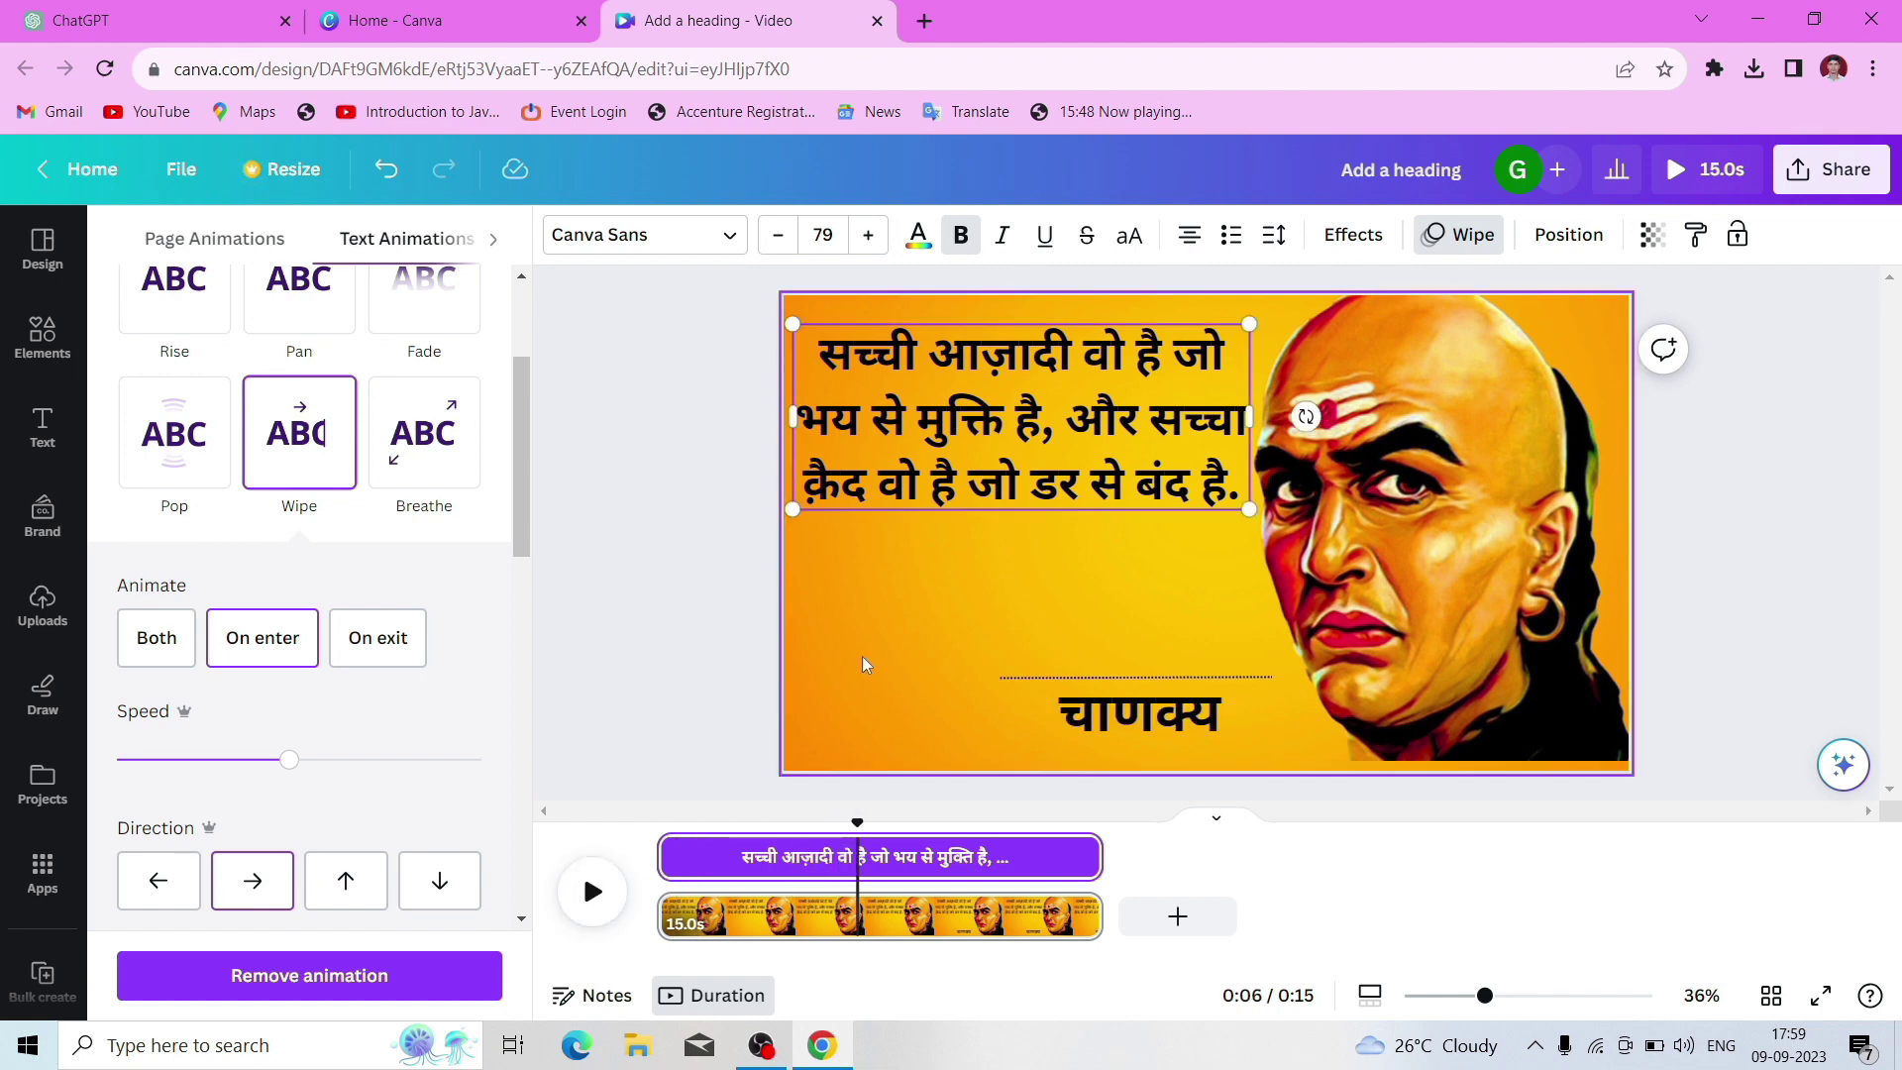
pyautogui.moveTo(839, 815); pyautogui.dragTo(656, 793)
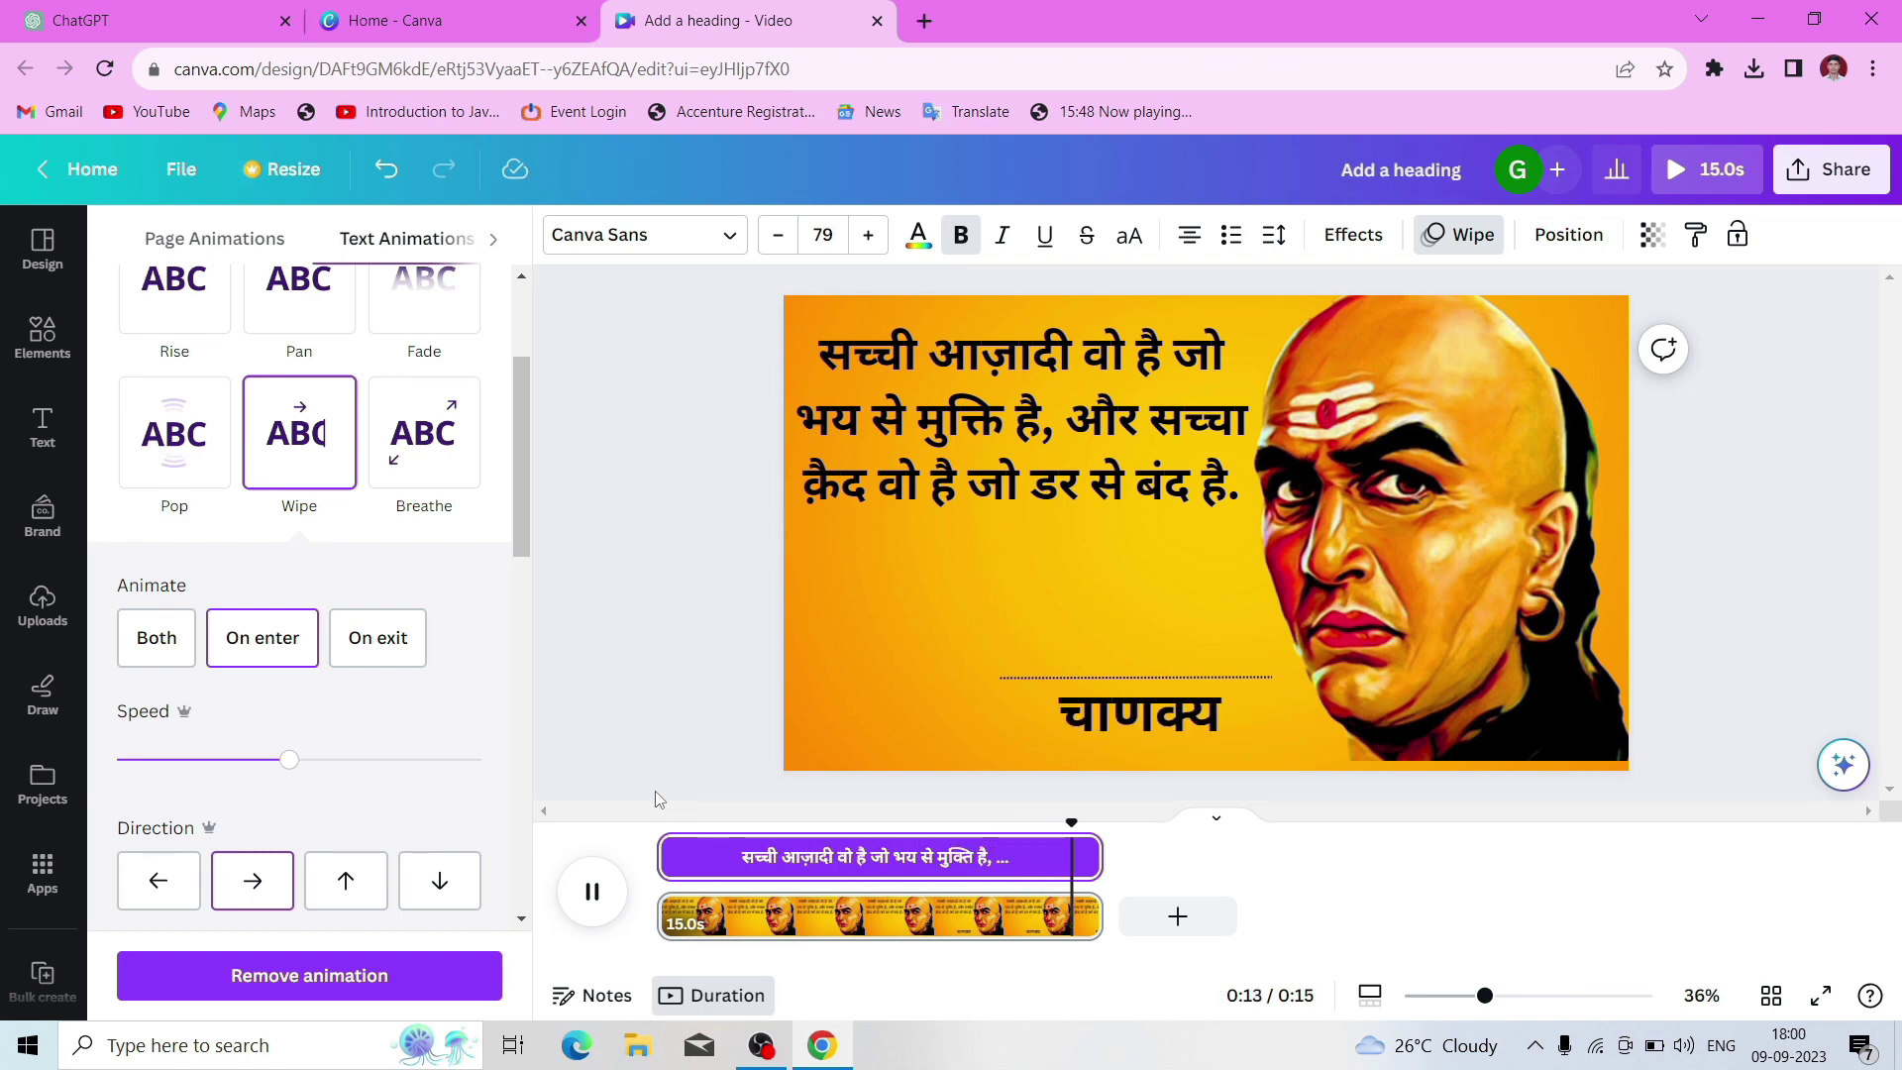
pyautogui.click(674, 658)
# Apply the Tectonic photo animation to the Chanakya portrait and play the video
pyautogui.click(1140, 712)
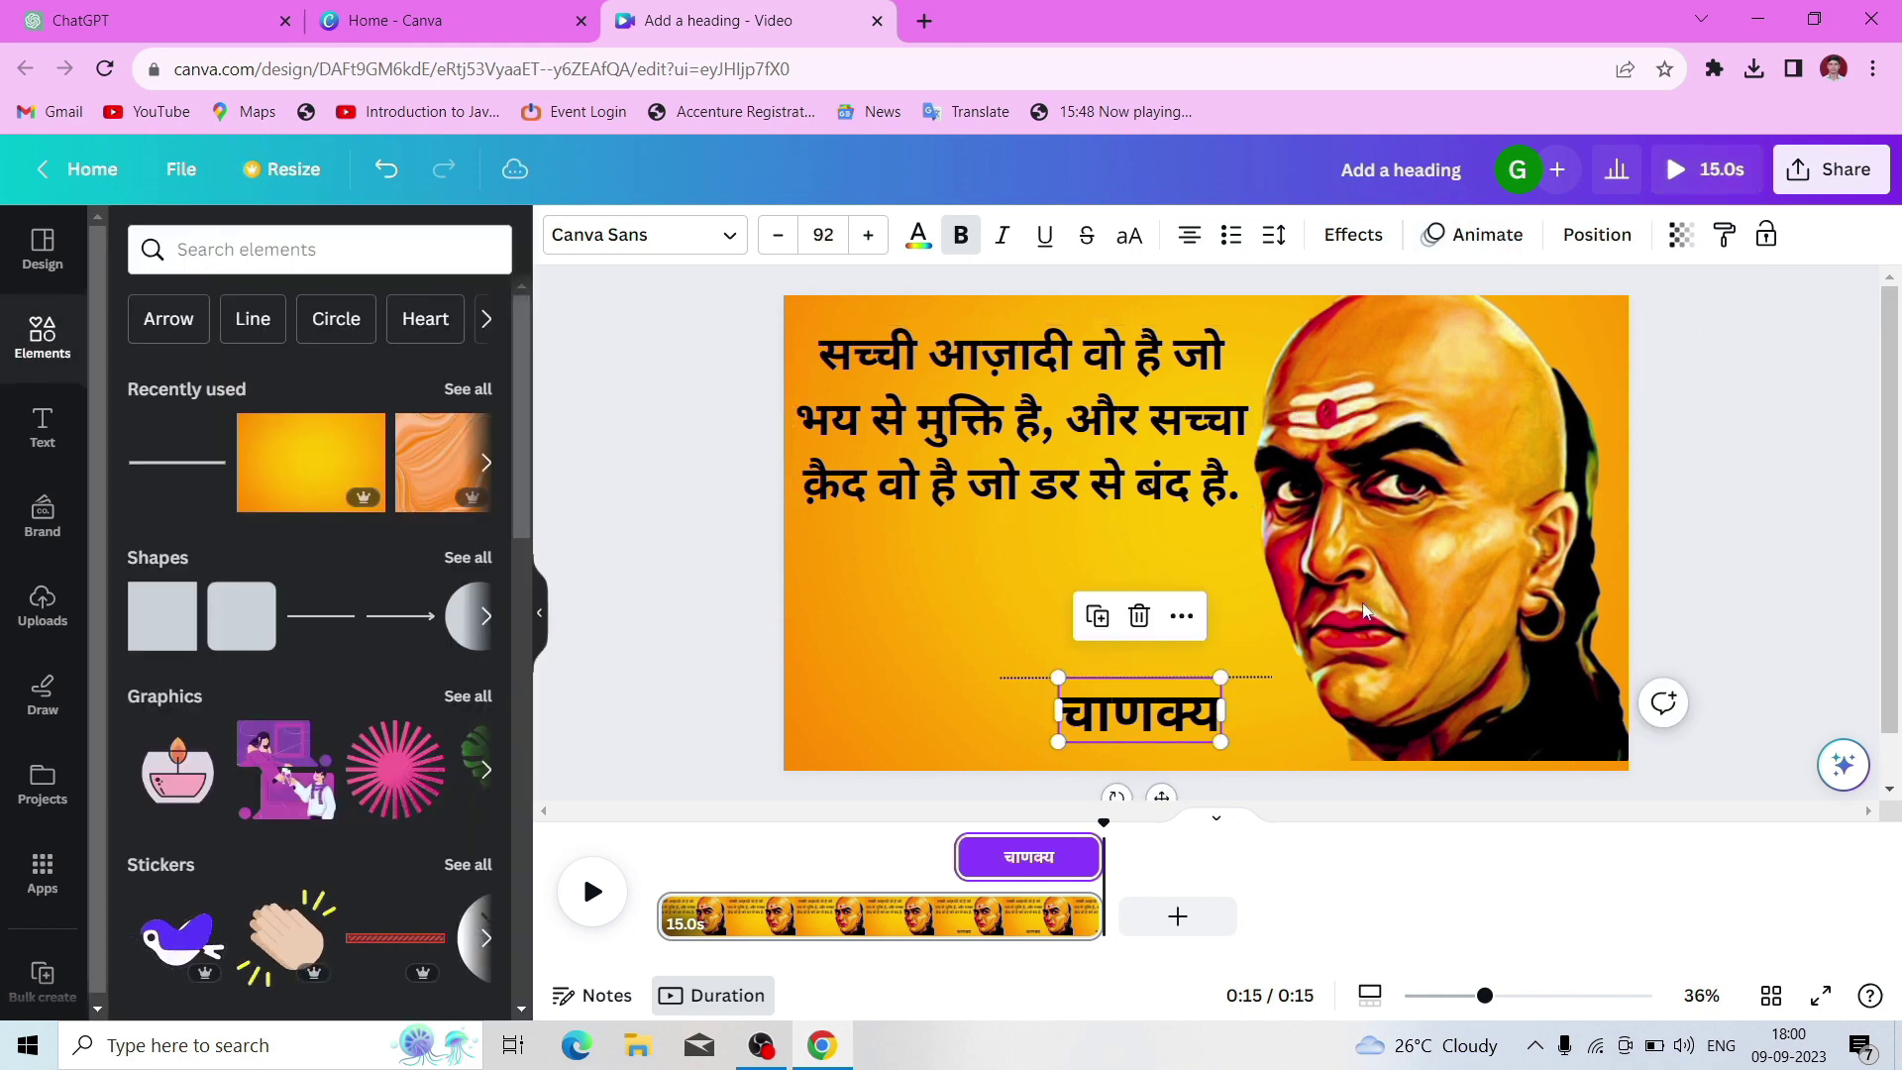
pyautogui.click(1364, 612)
pyautogui.click(886, 234)
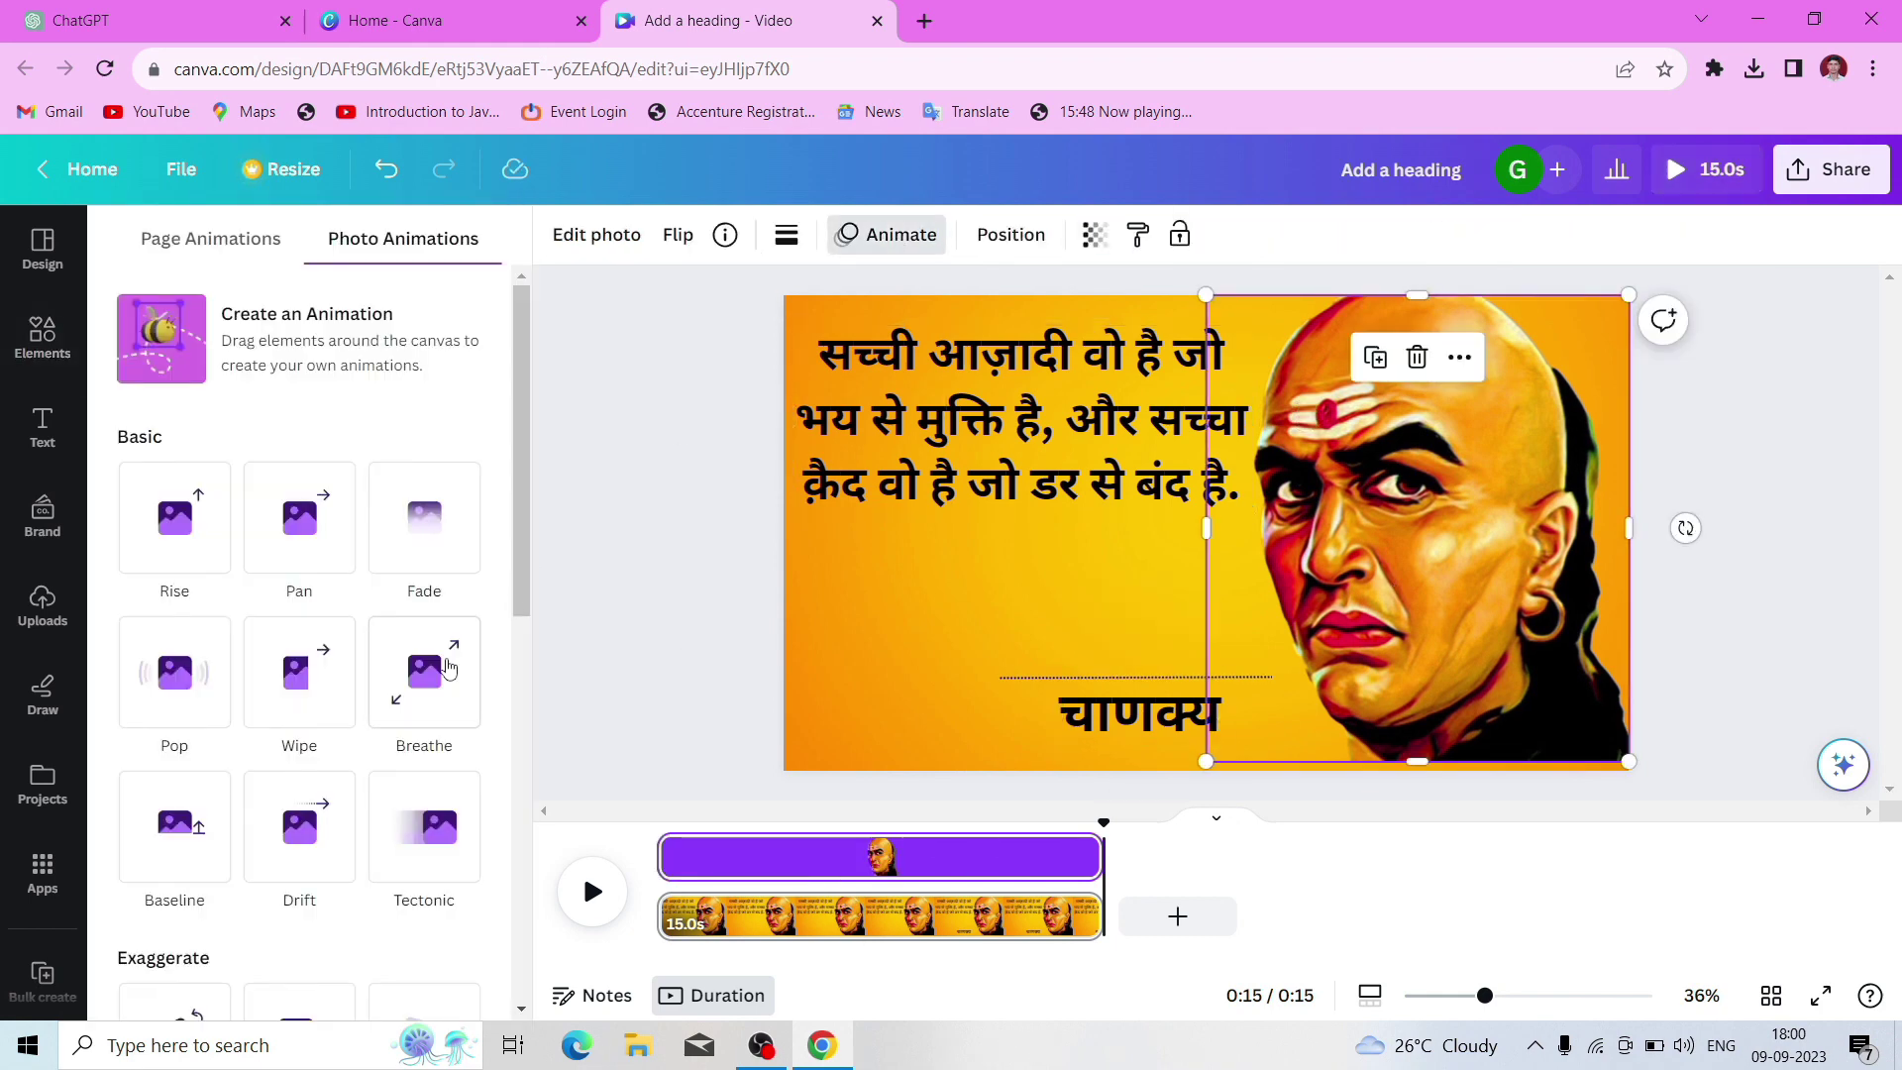
pyautogui.click(429, 825)
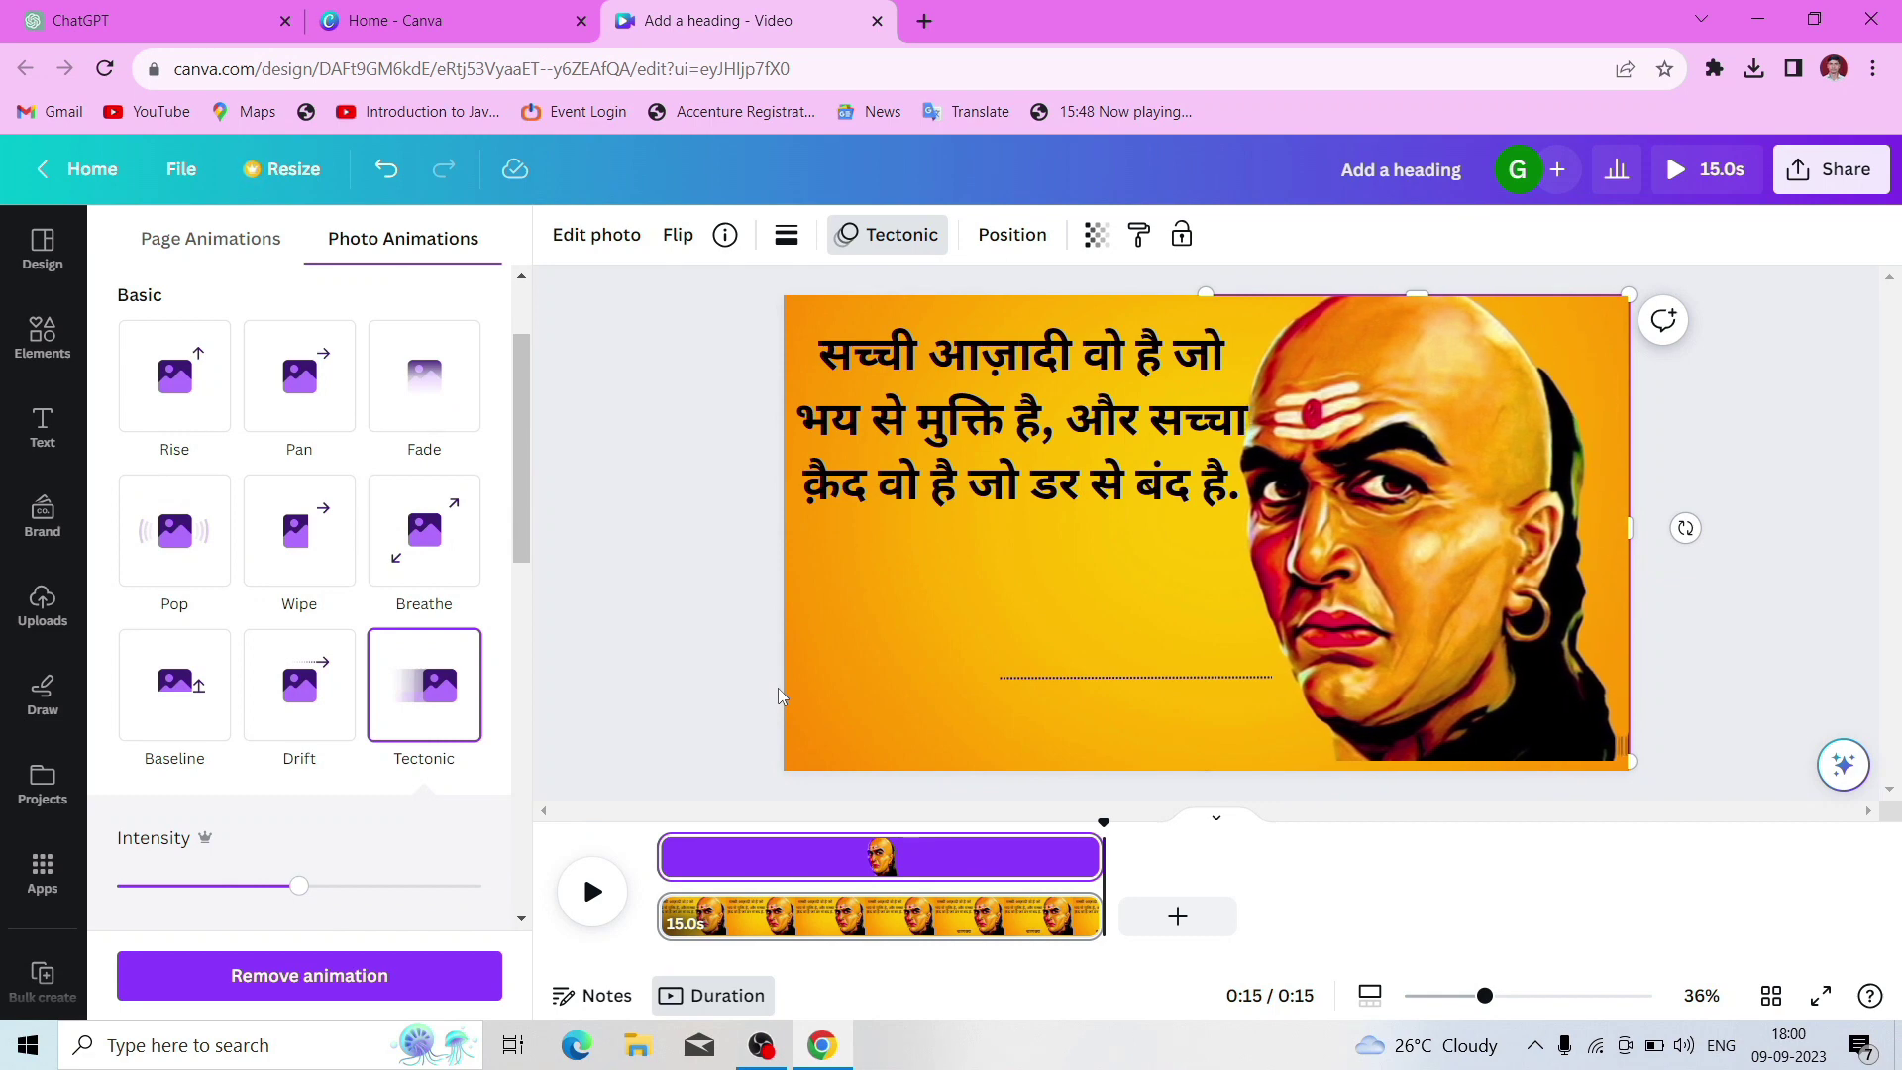
pyautogui.click(581, 902)
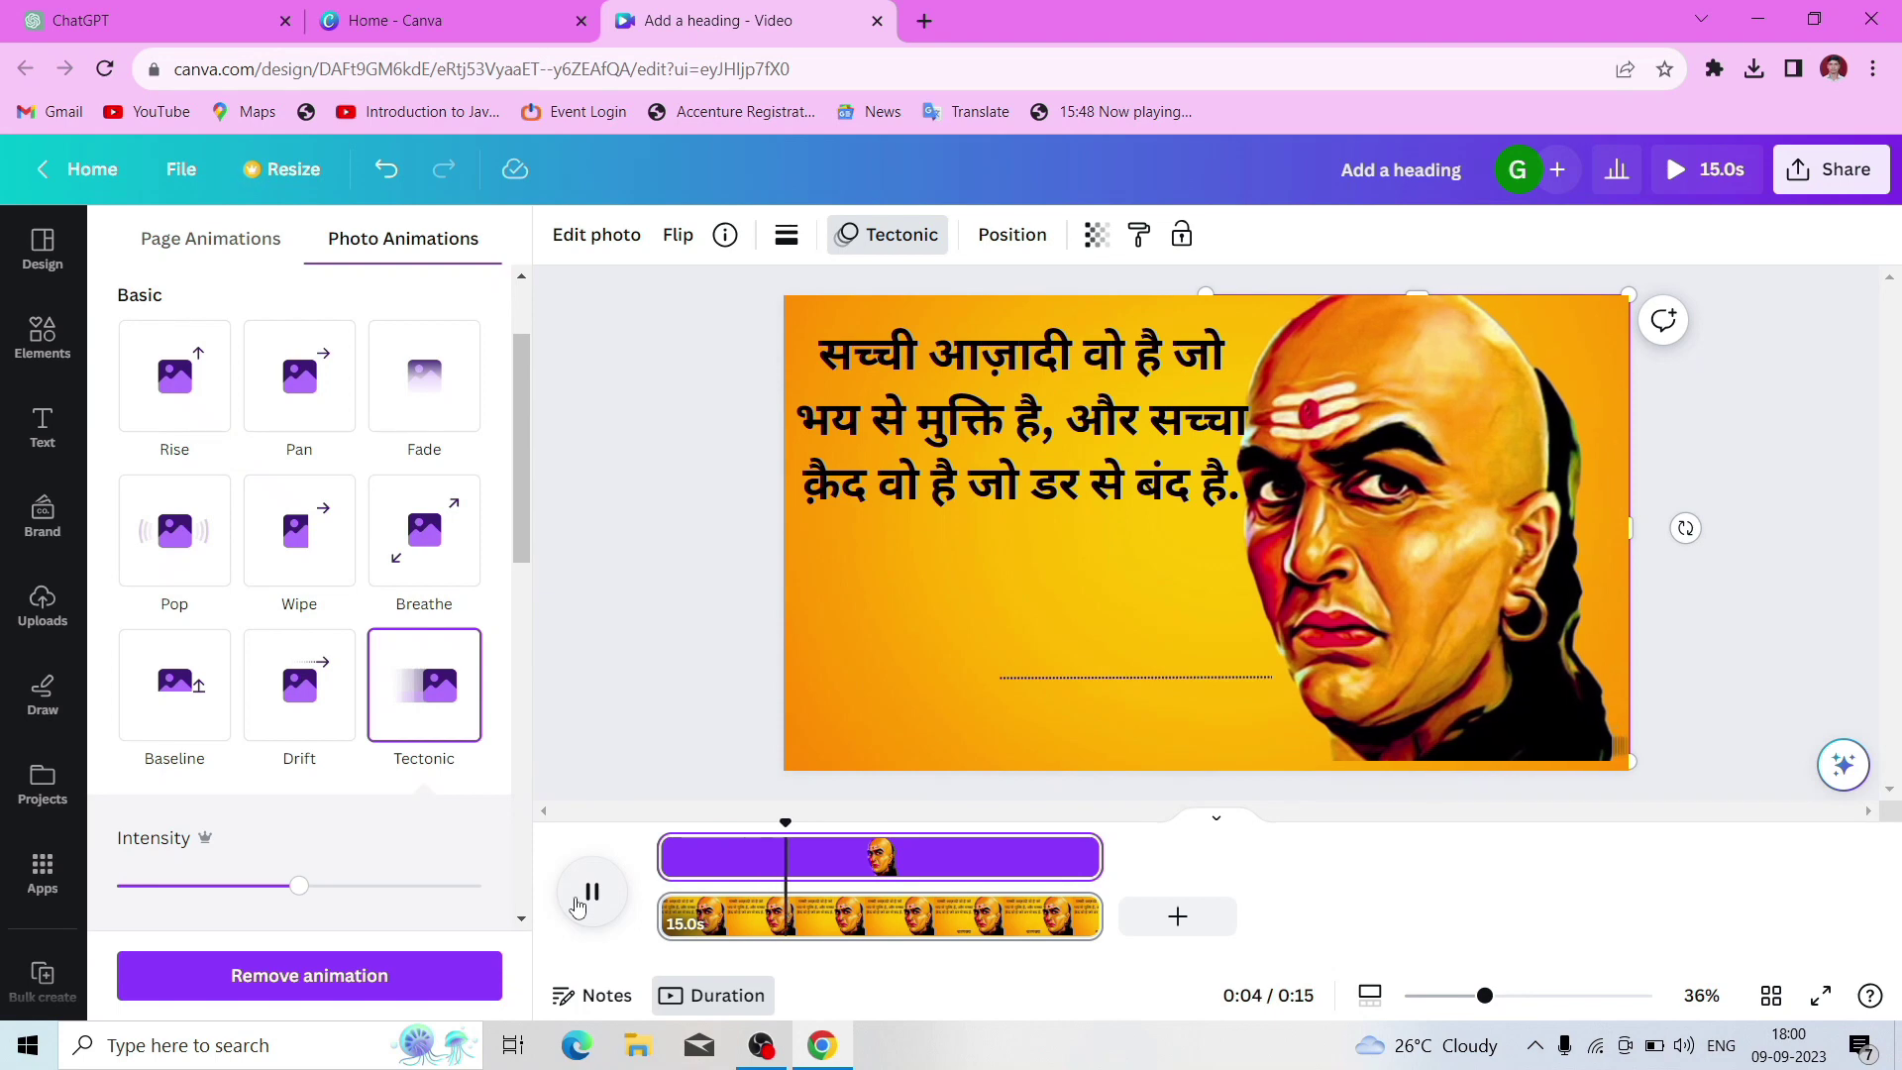
# Search the elements library for "audio" and show only the audio tracks
pyautogui.click(42, 337)
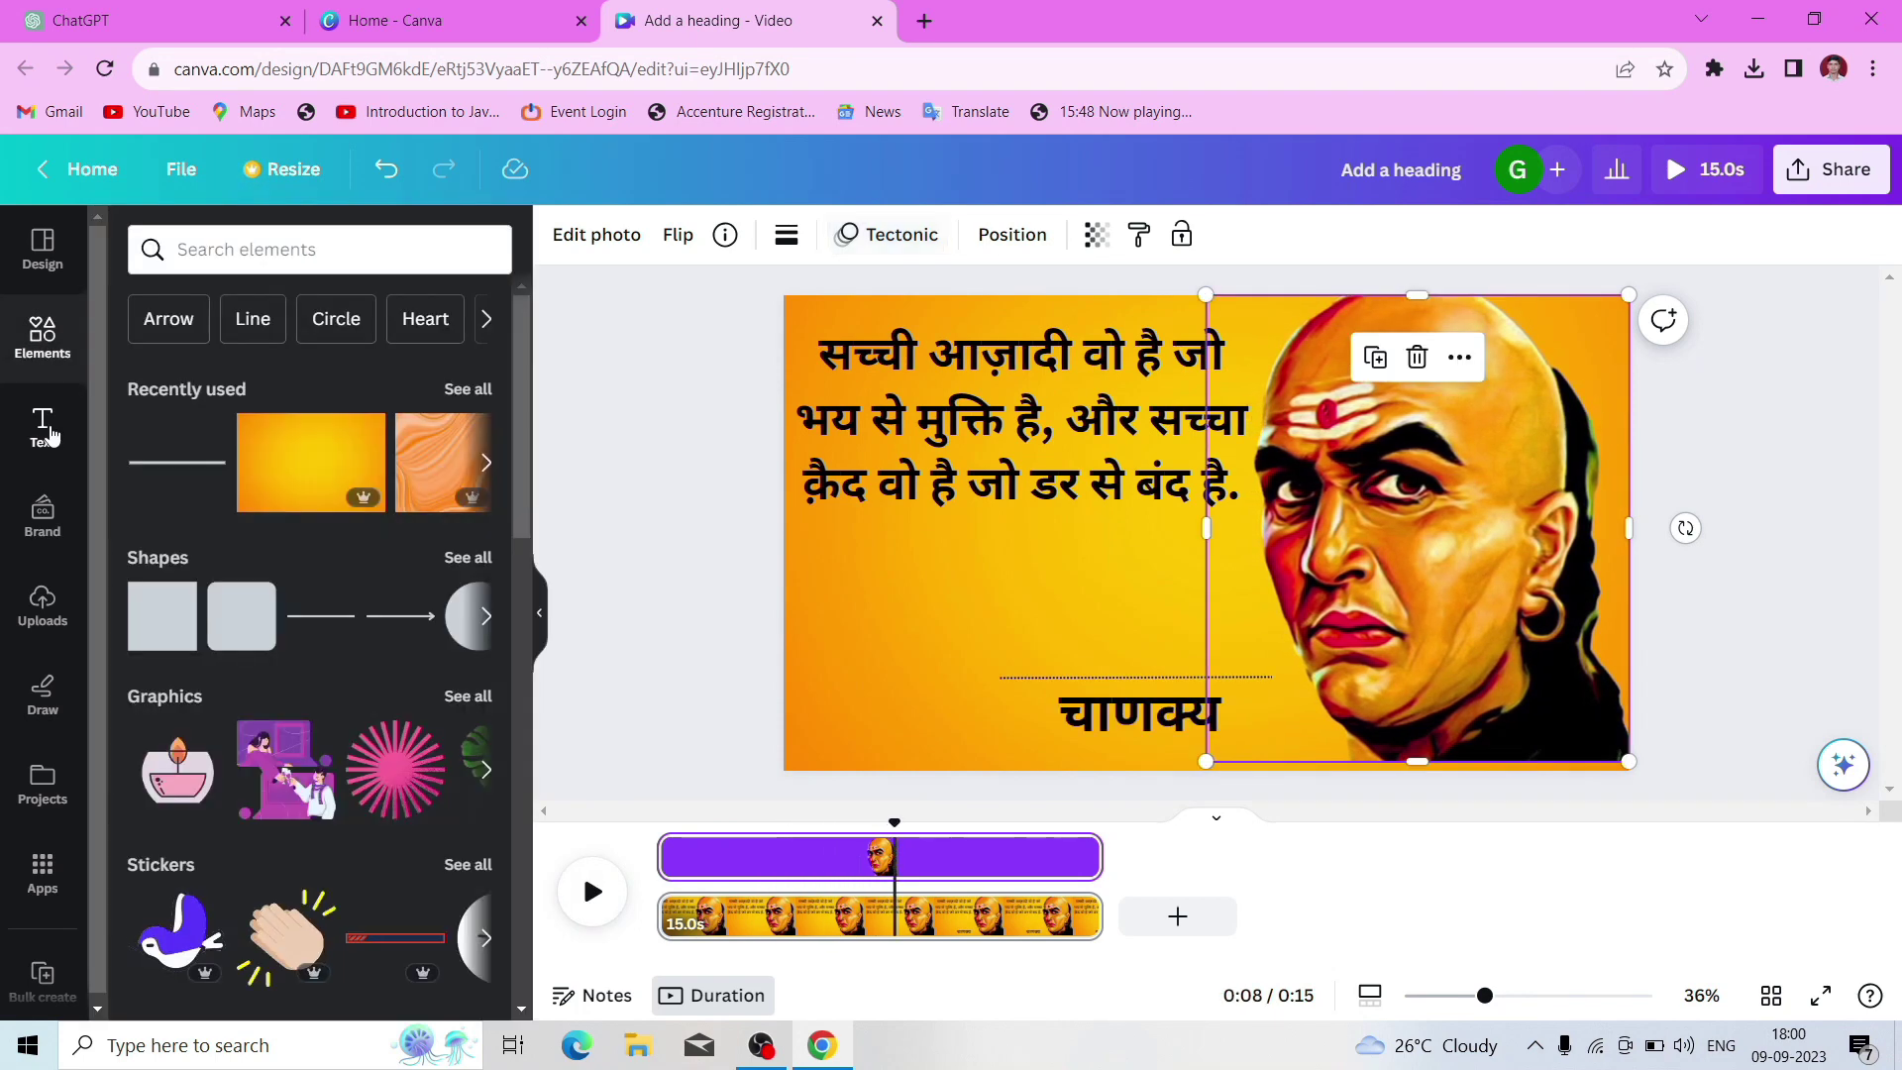
pyautogui.click(45, 429)
pyautogui.click(47, 346)
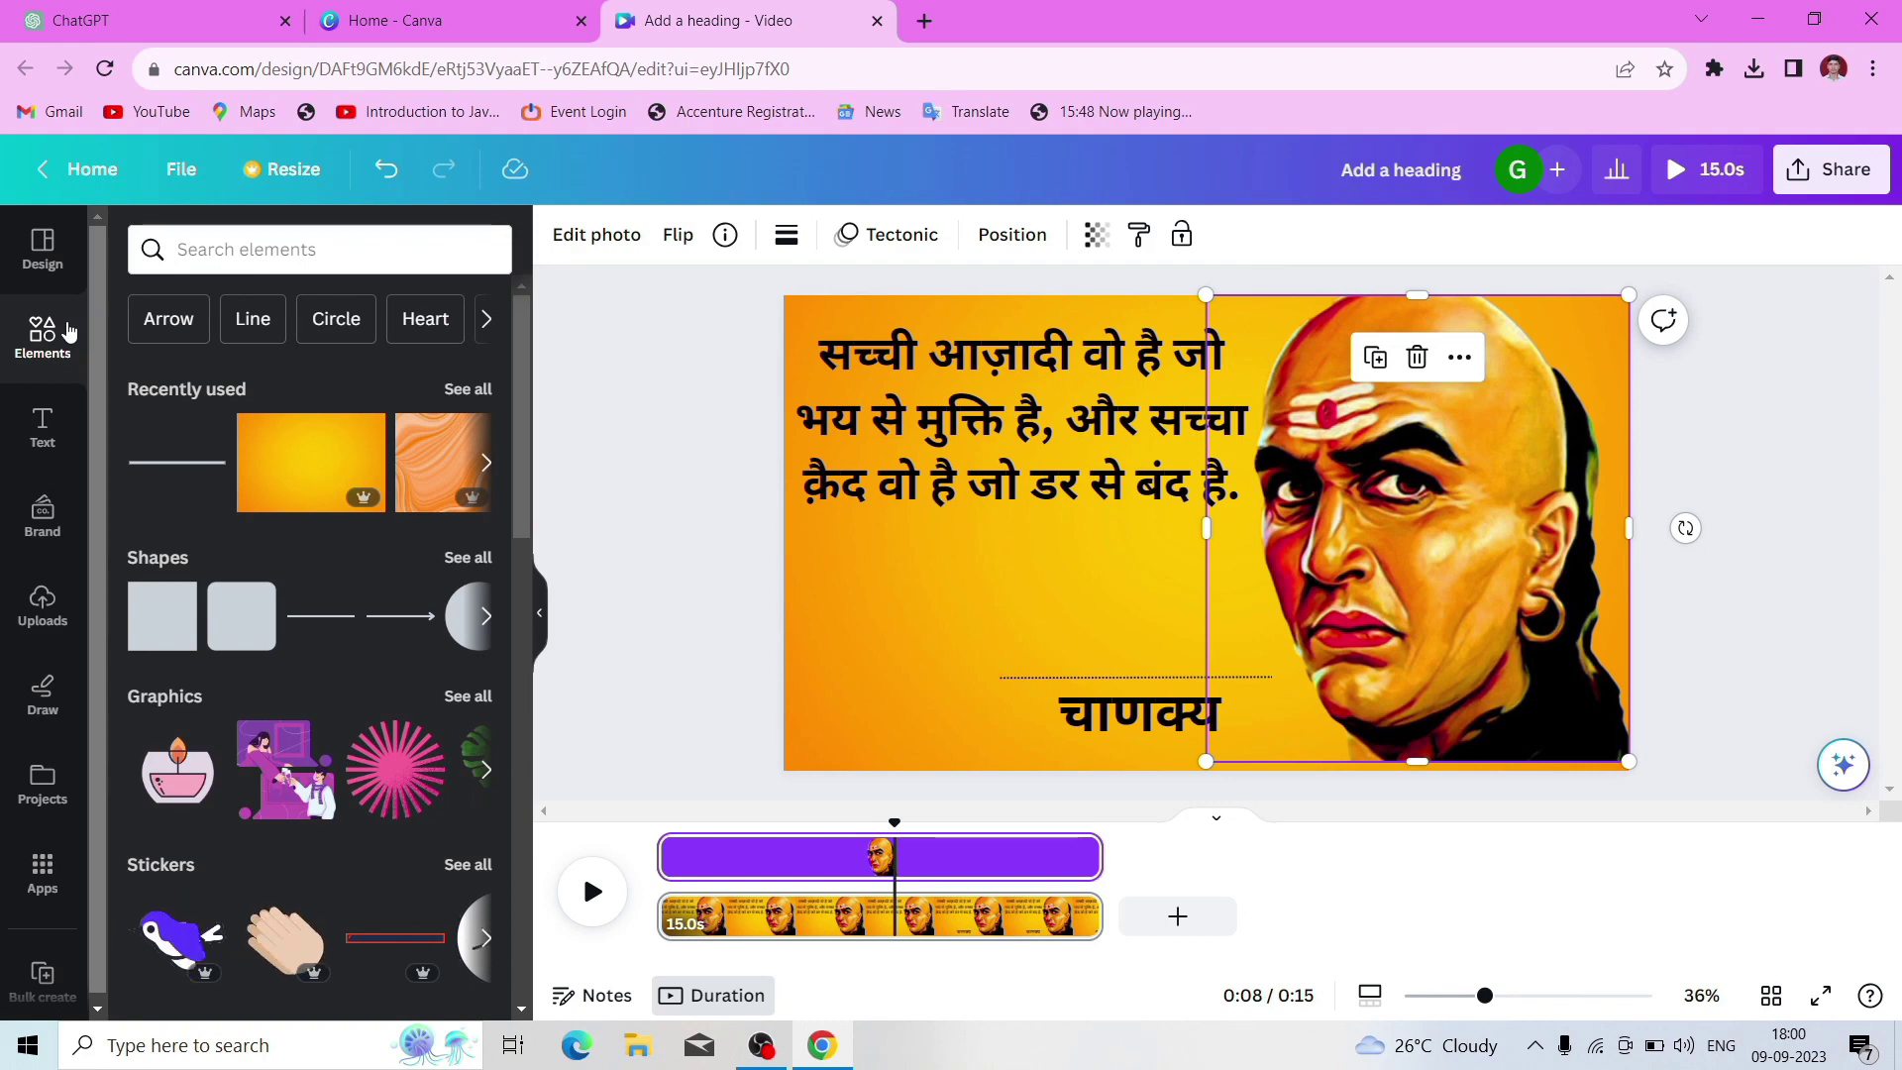
pyautogui.click(225, 260)
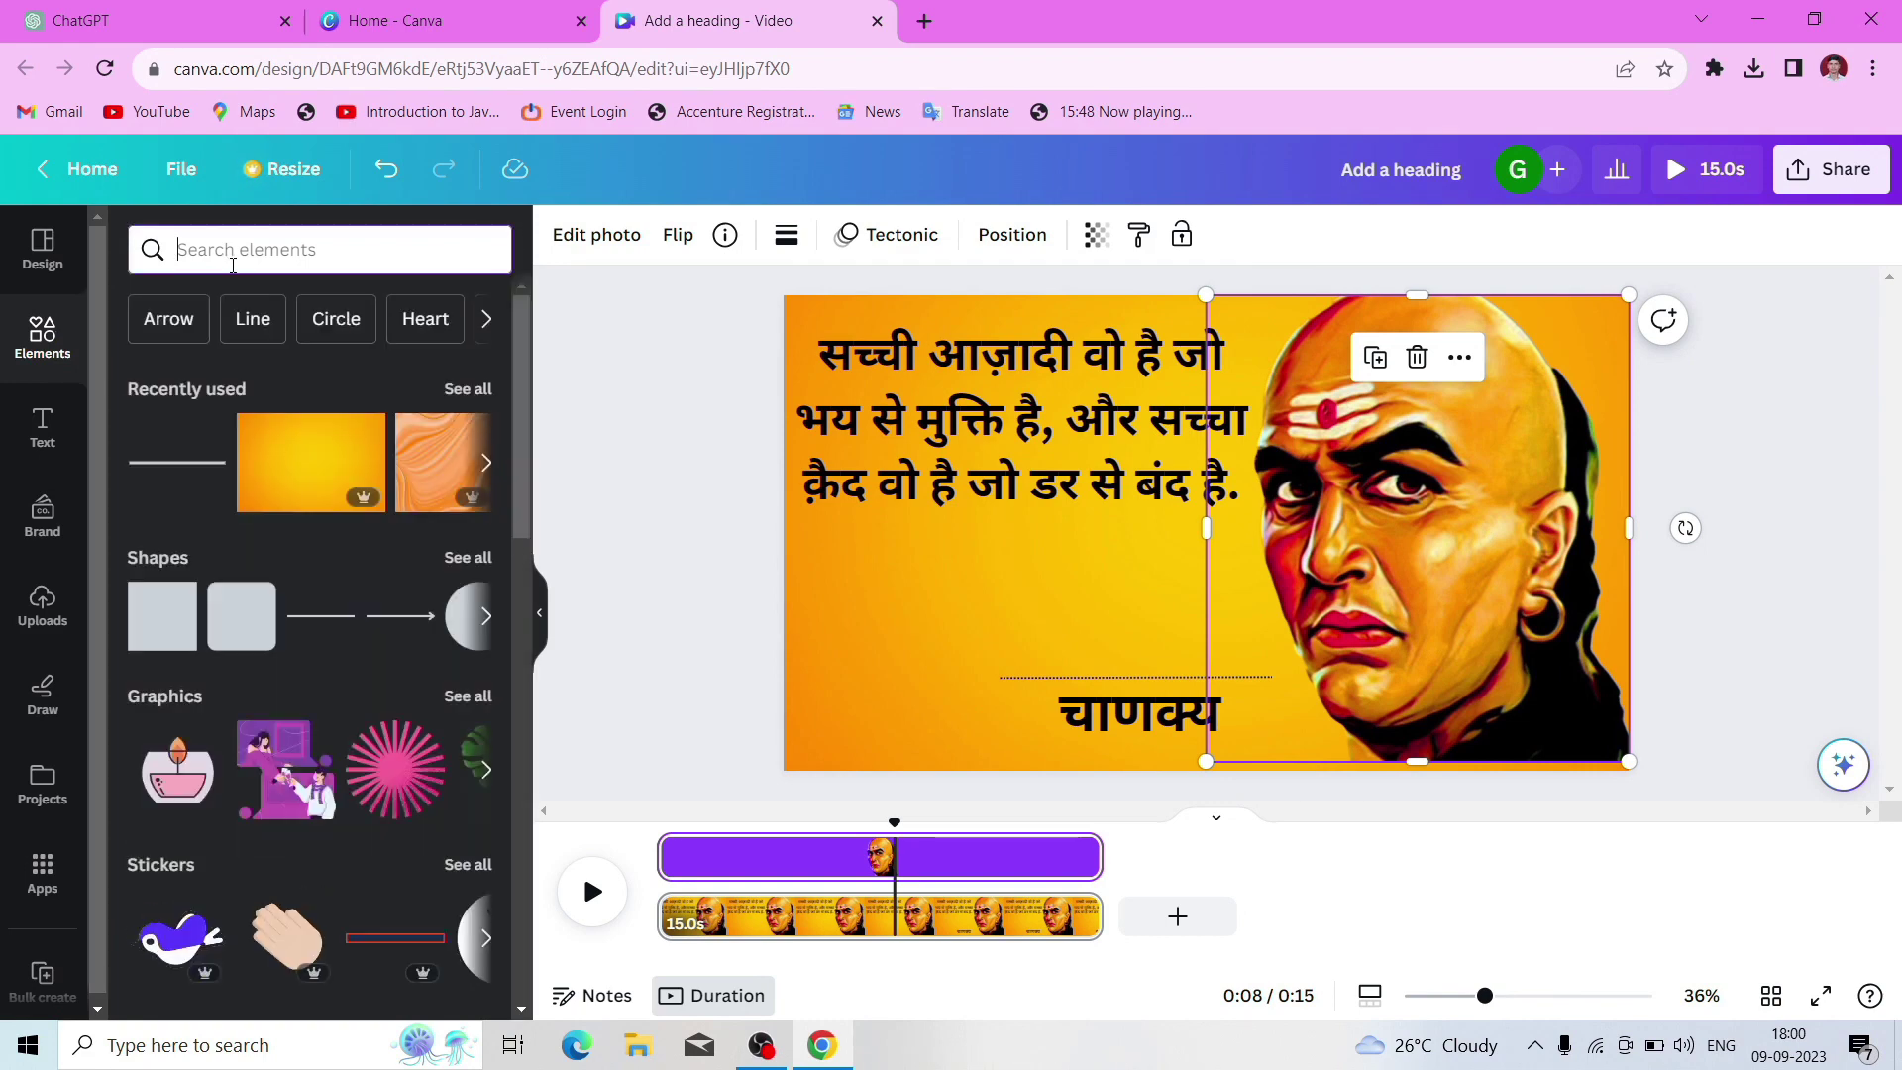
pyautogui.write('audi')
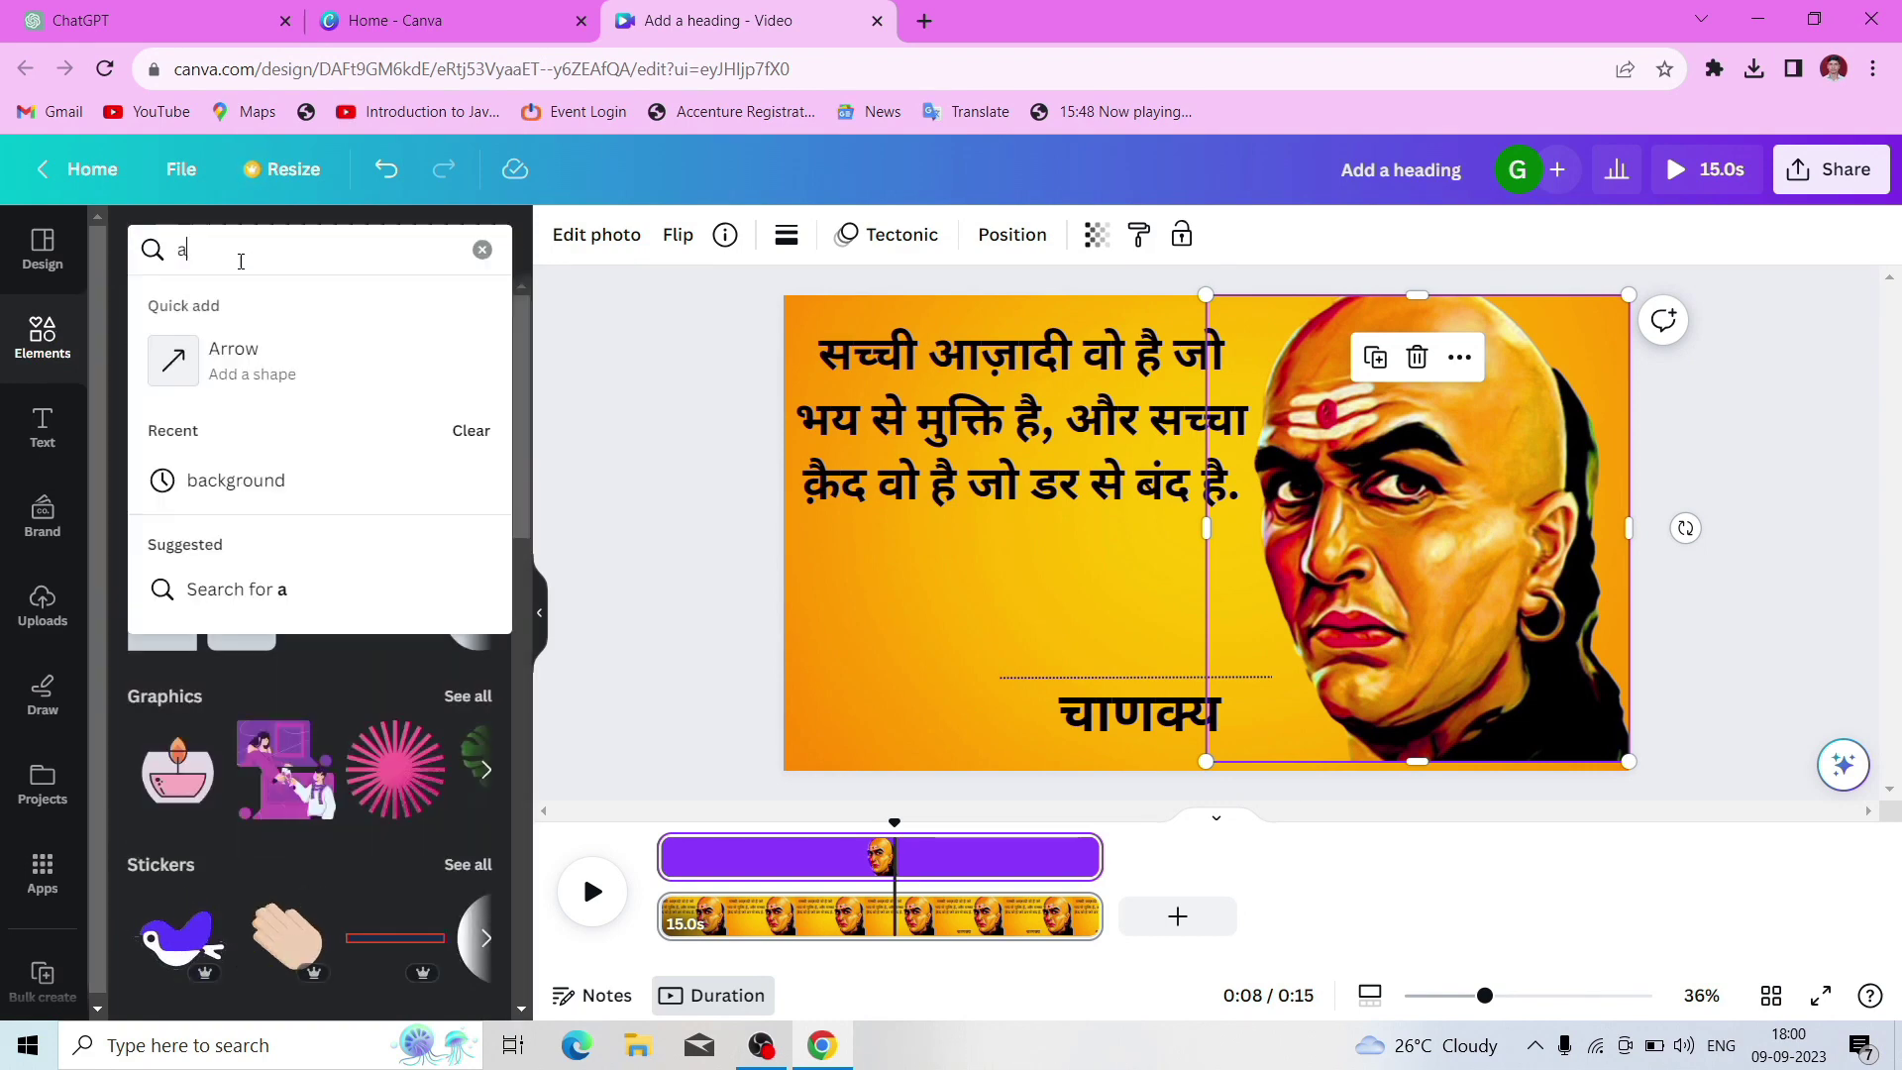
pyautogui.click(222, 350)
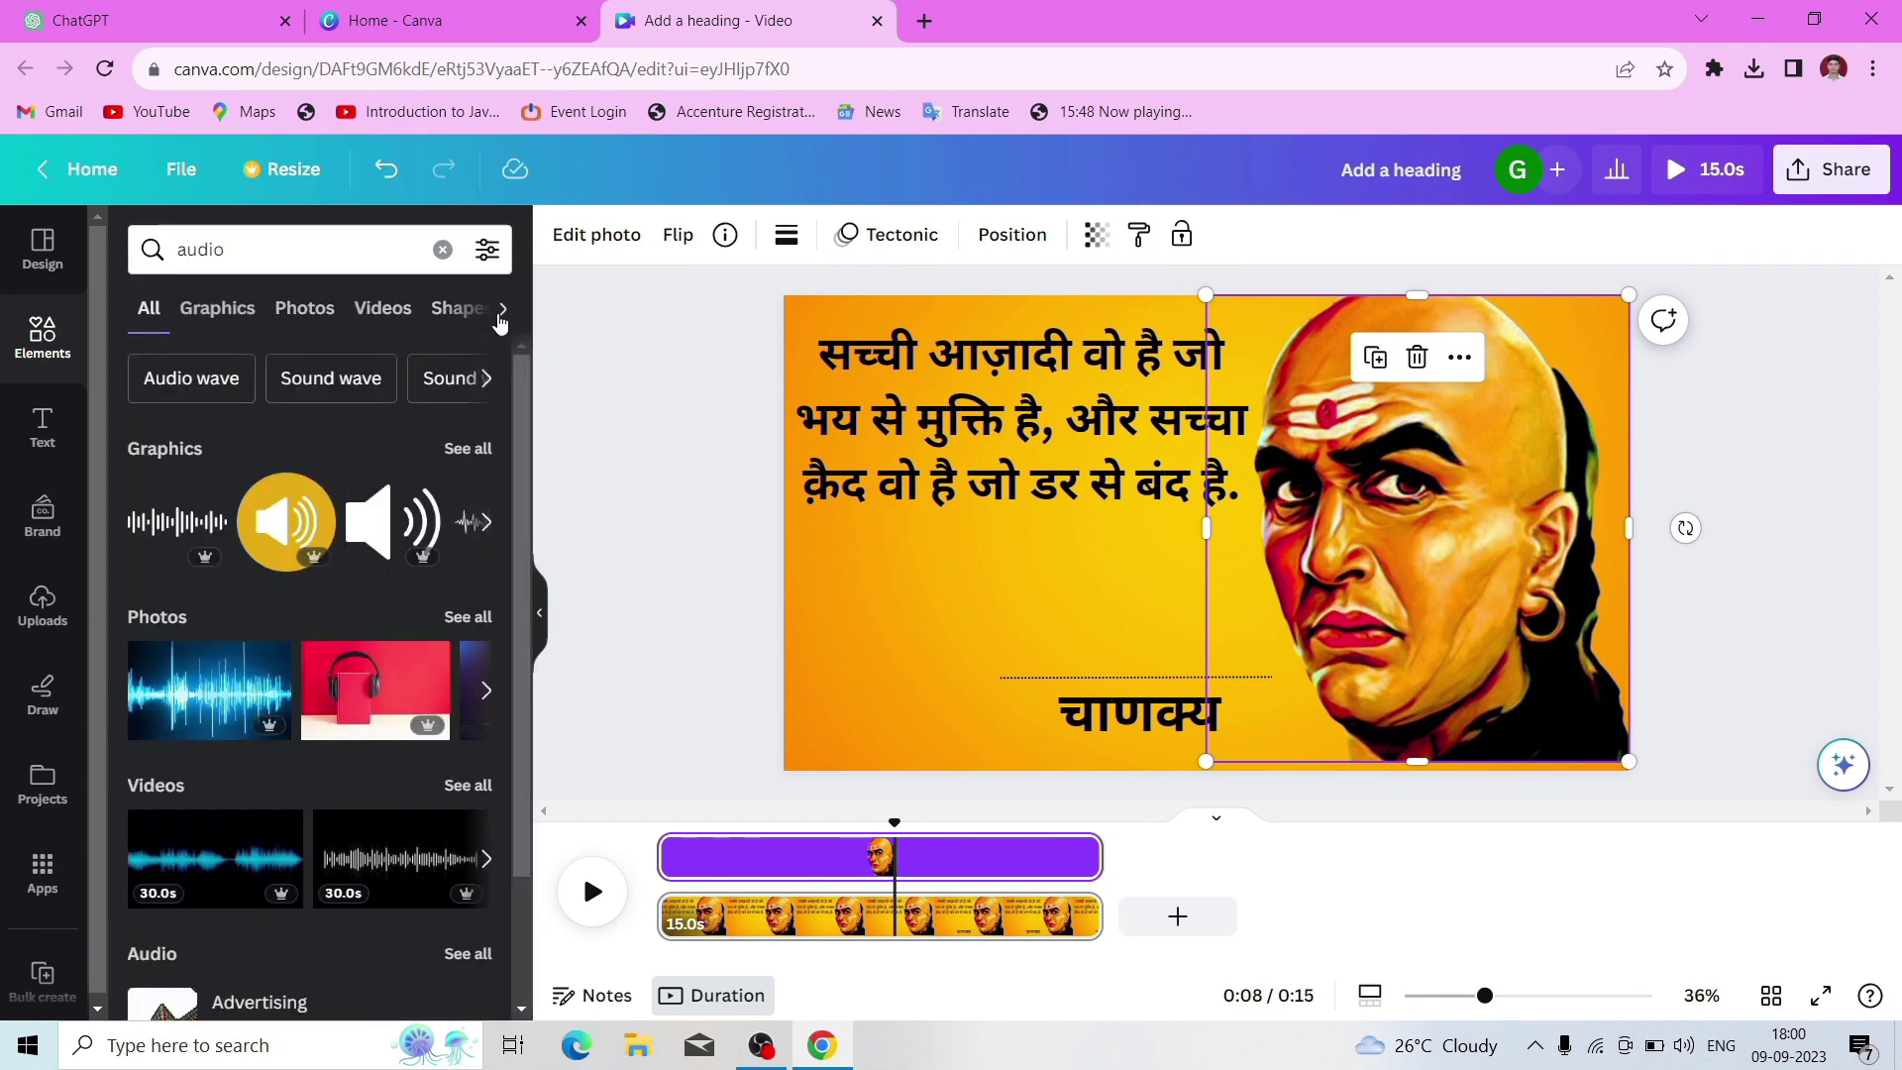
pyautogui.click(503, 312)
pyautogui.click(385, 313)
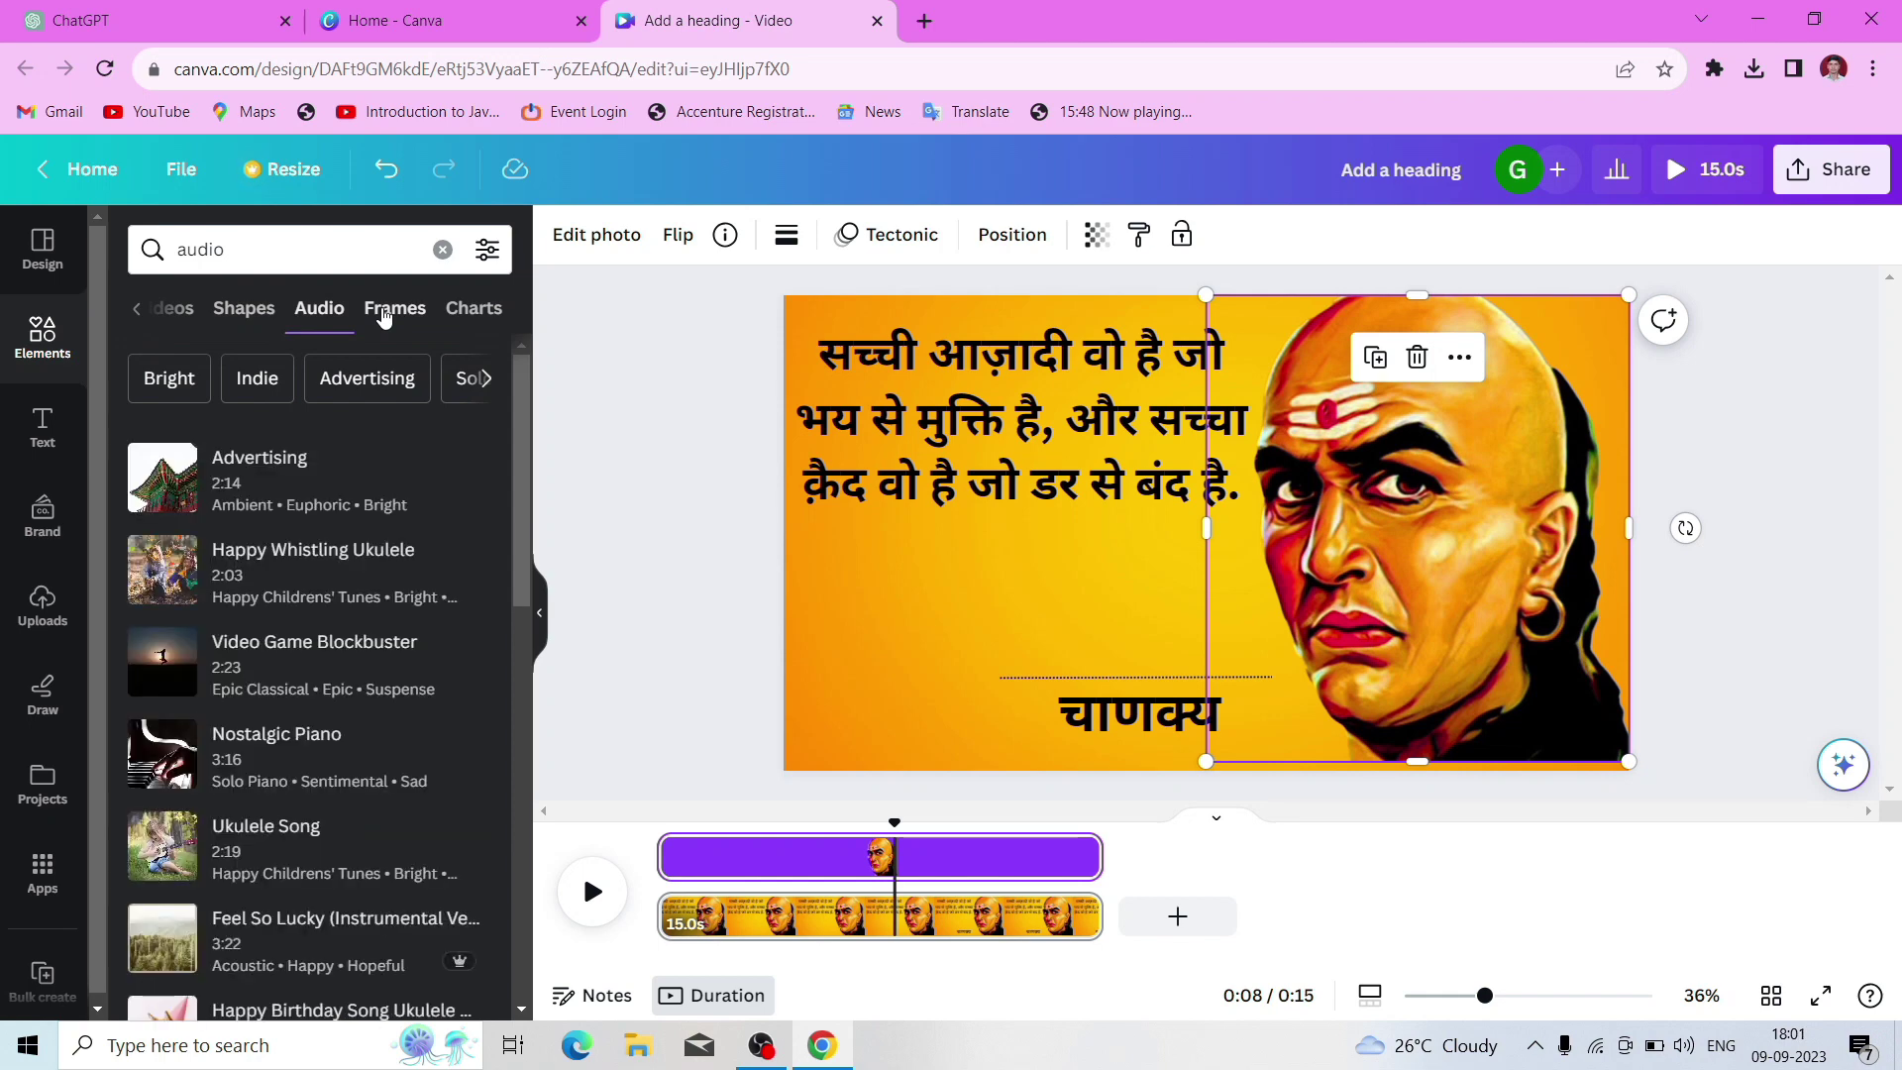
# Add the Happy Whistling Ukulele track at the 8-second mark, and preview the Nostalgic Piano and Video Game Blockbuster tracks
pyautogui.click(352, 575)
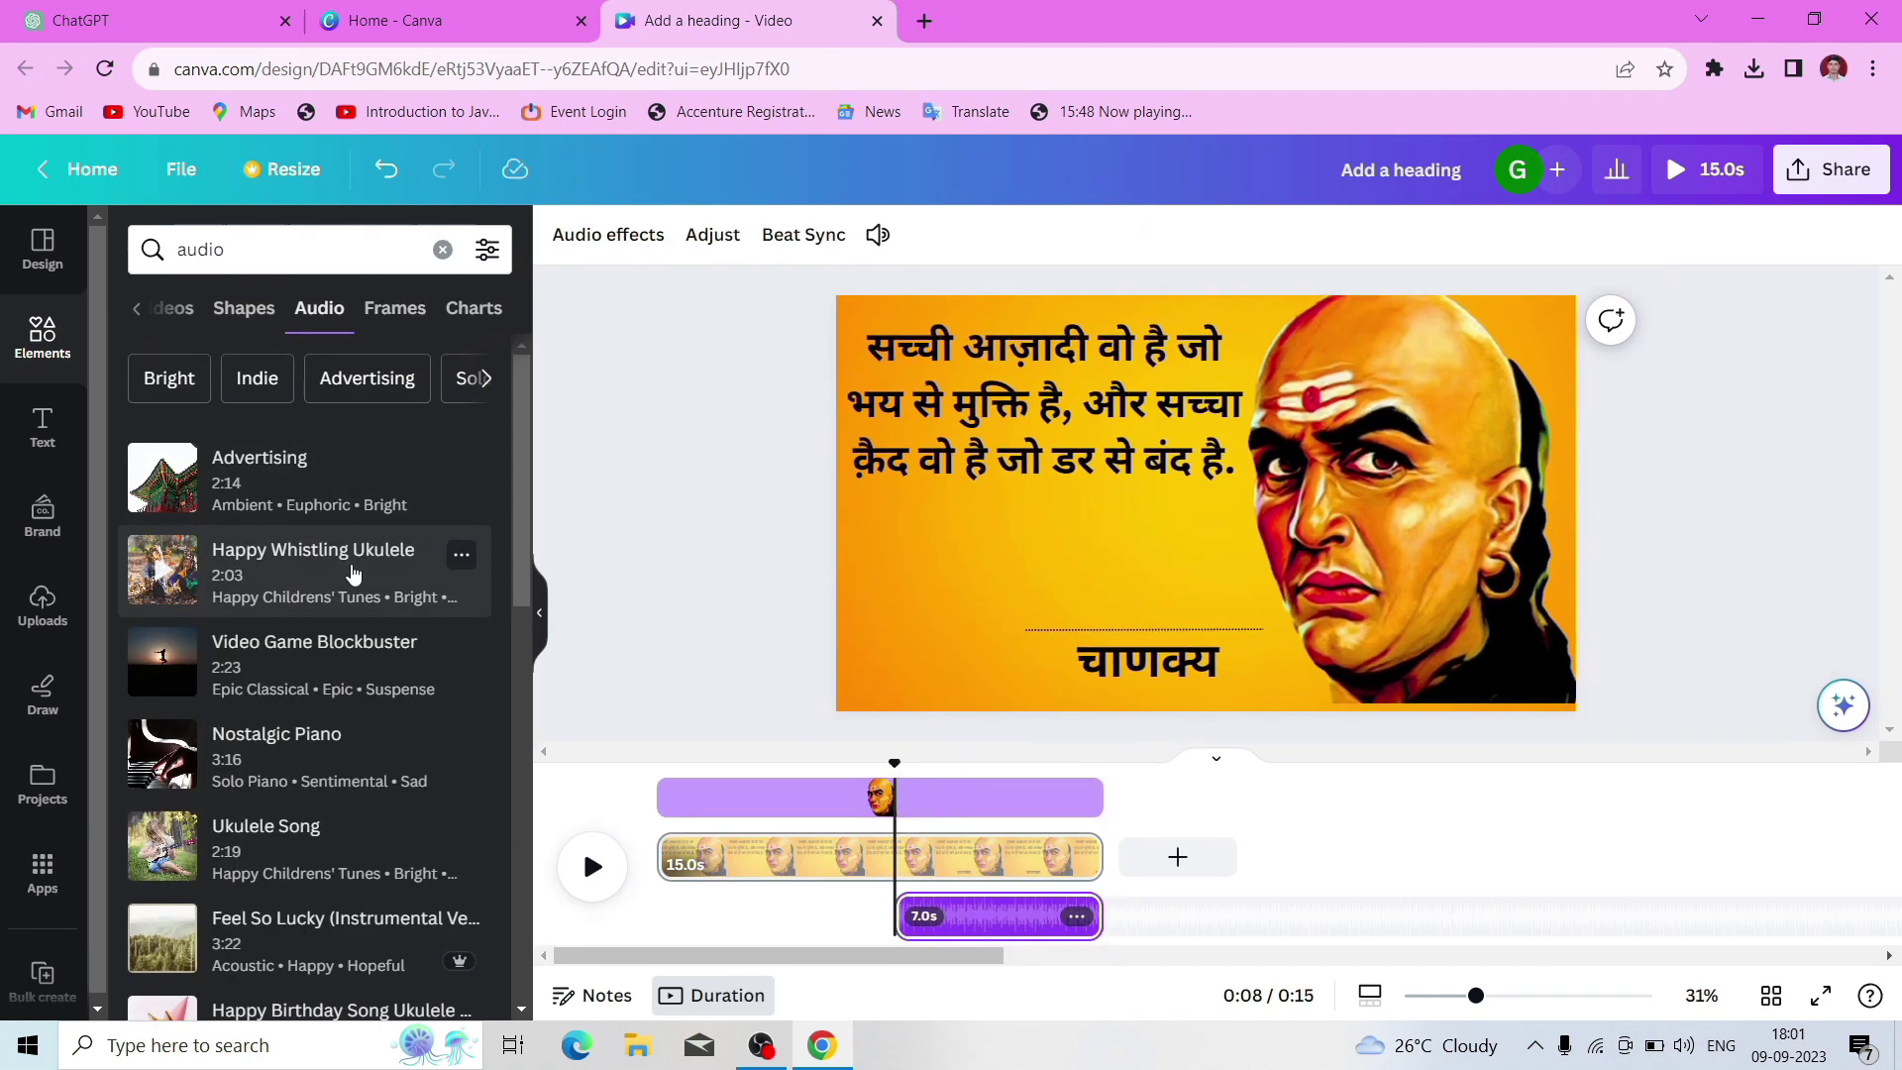
pyautogui.click(162, 579)
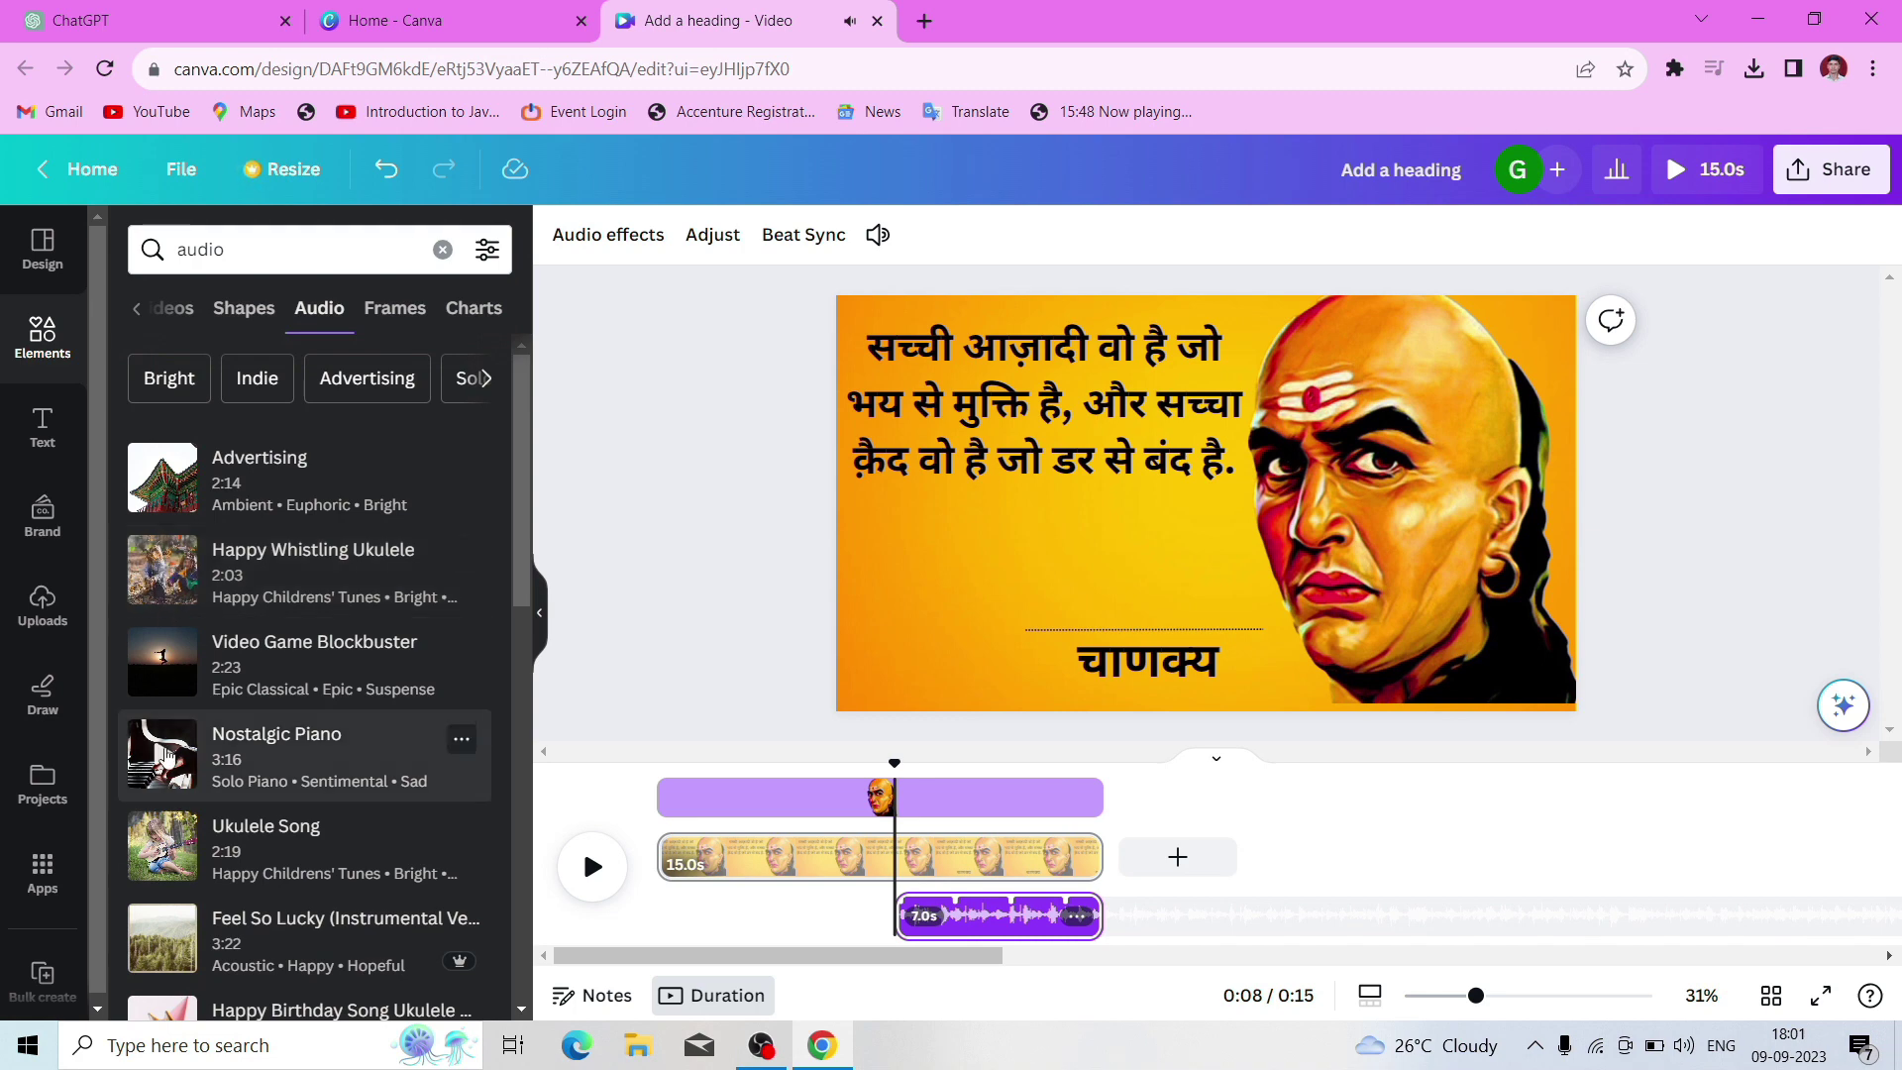
pyautogui.click(164, 753)
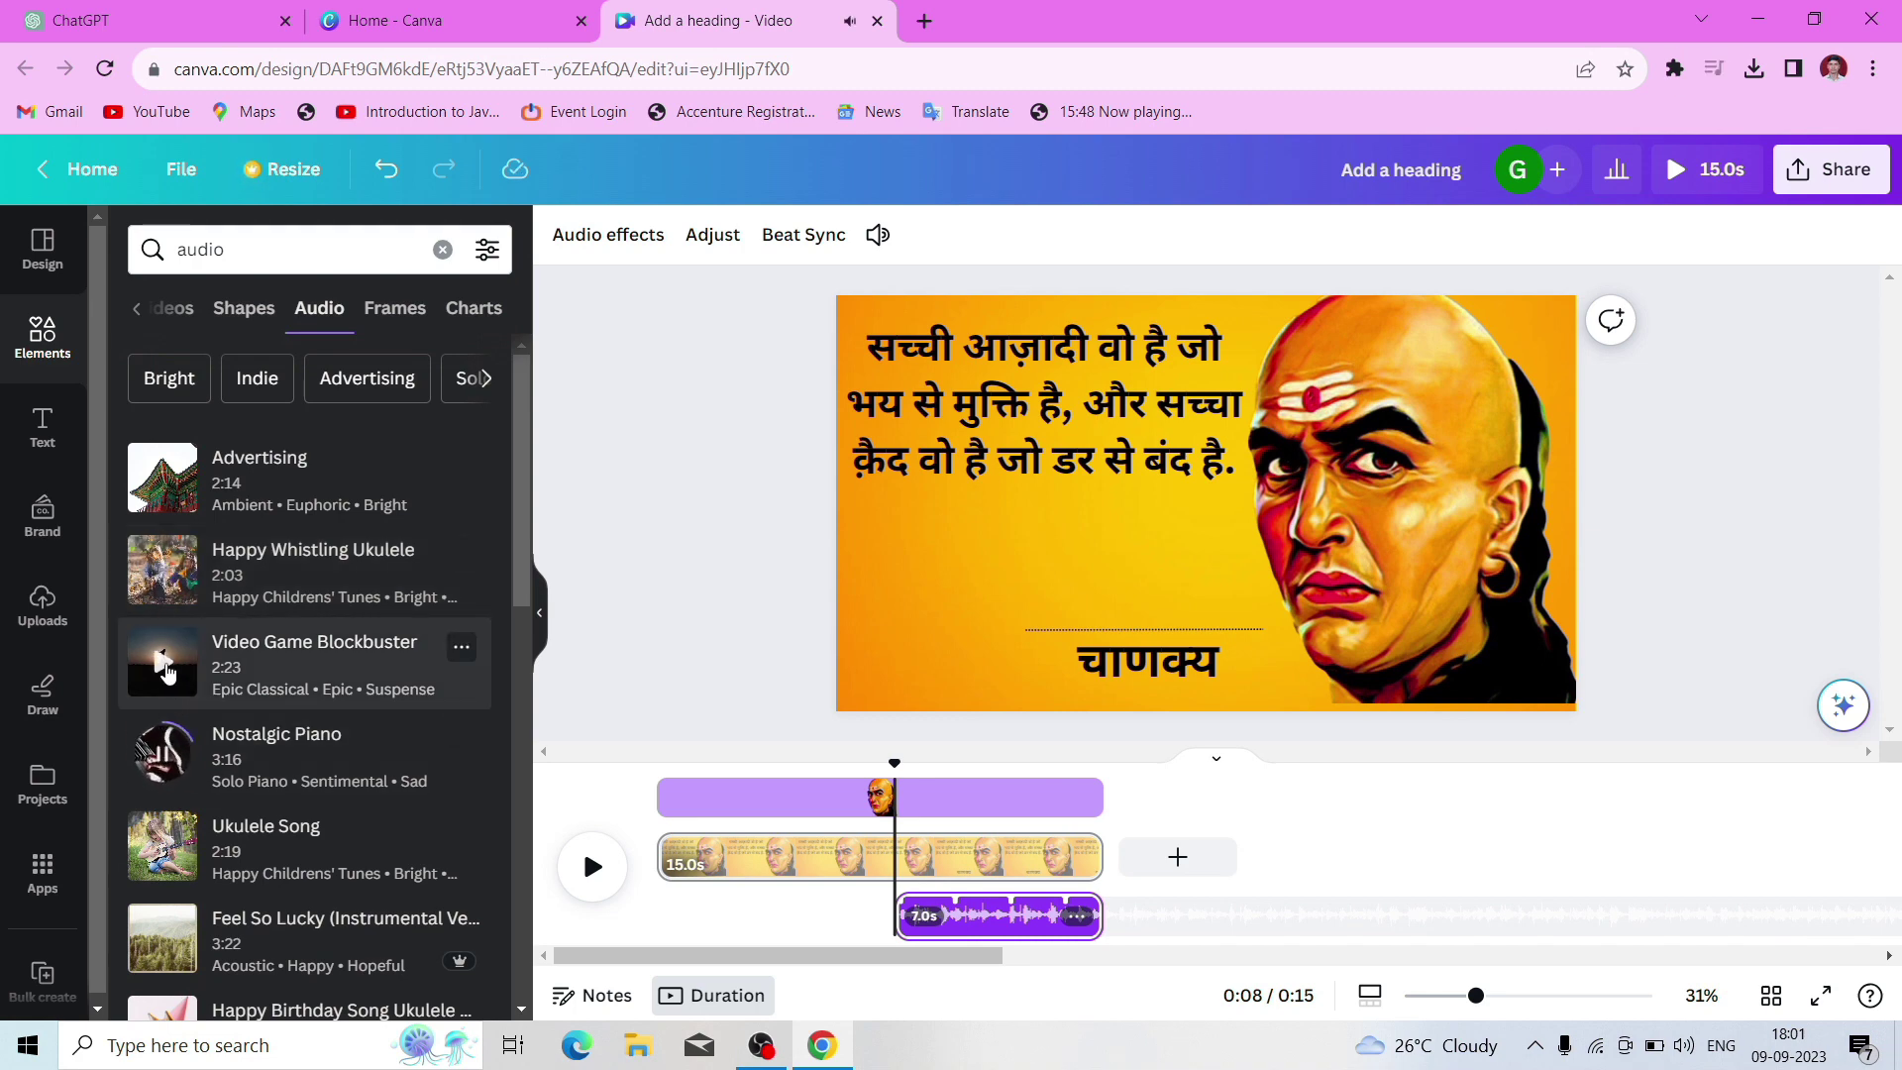
pyautogui.click(165, 671)
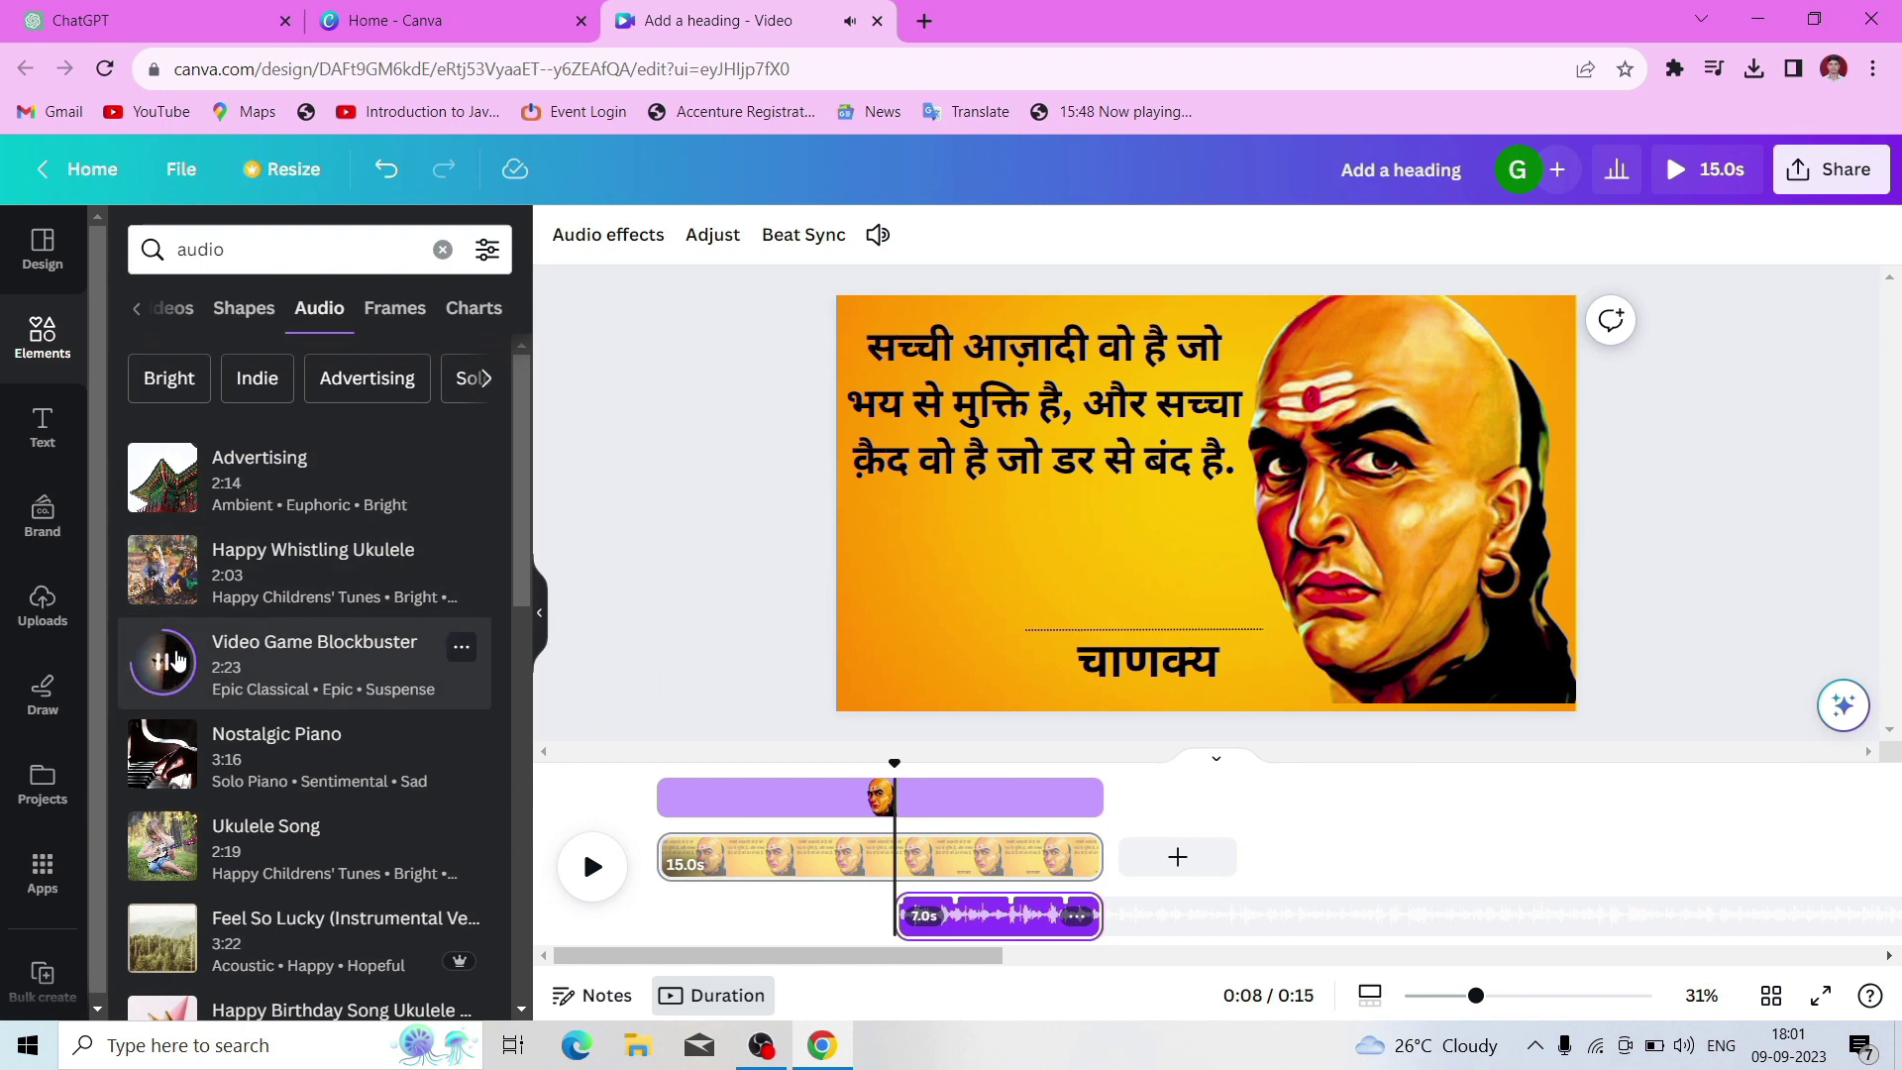
pyautogui.click(973, 923)
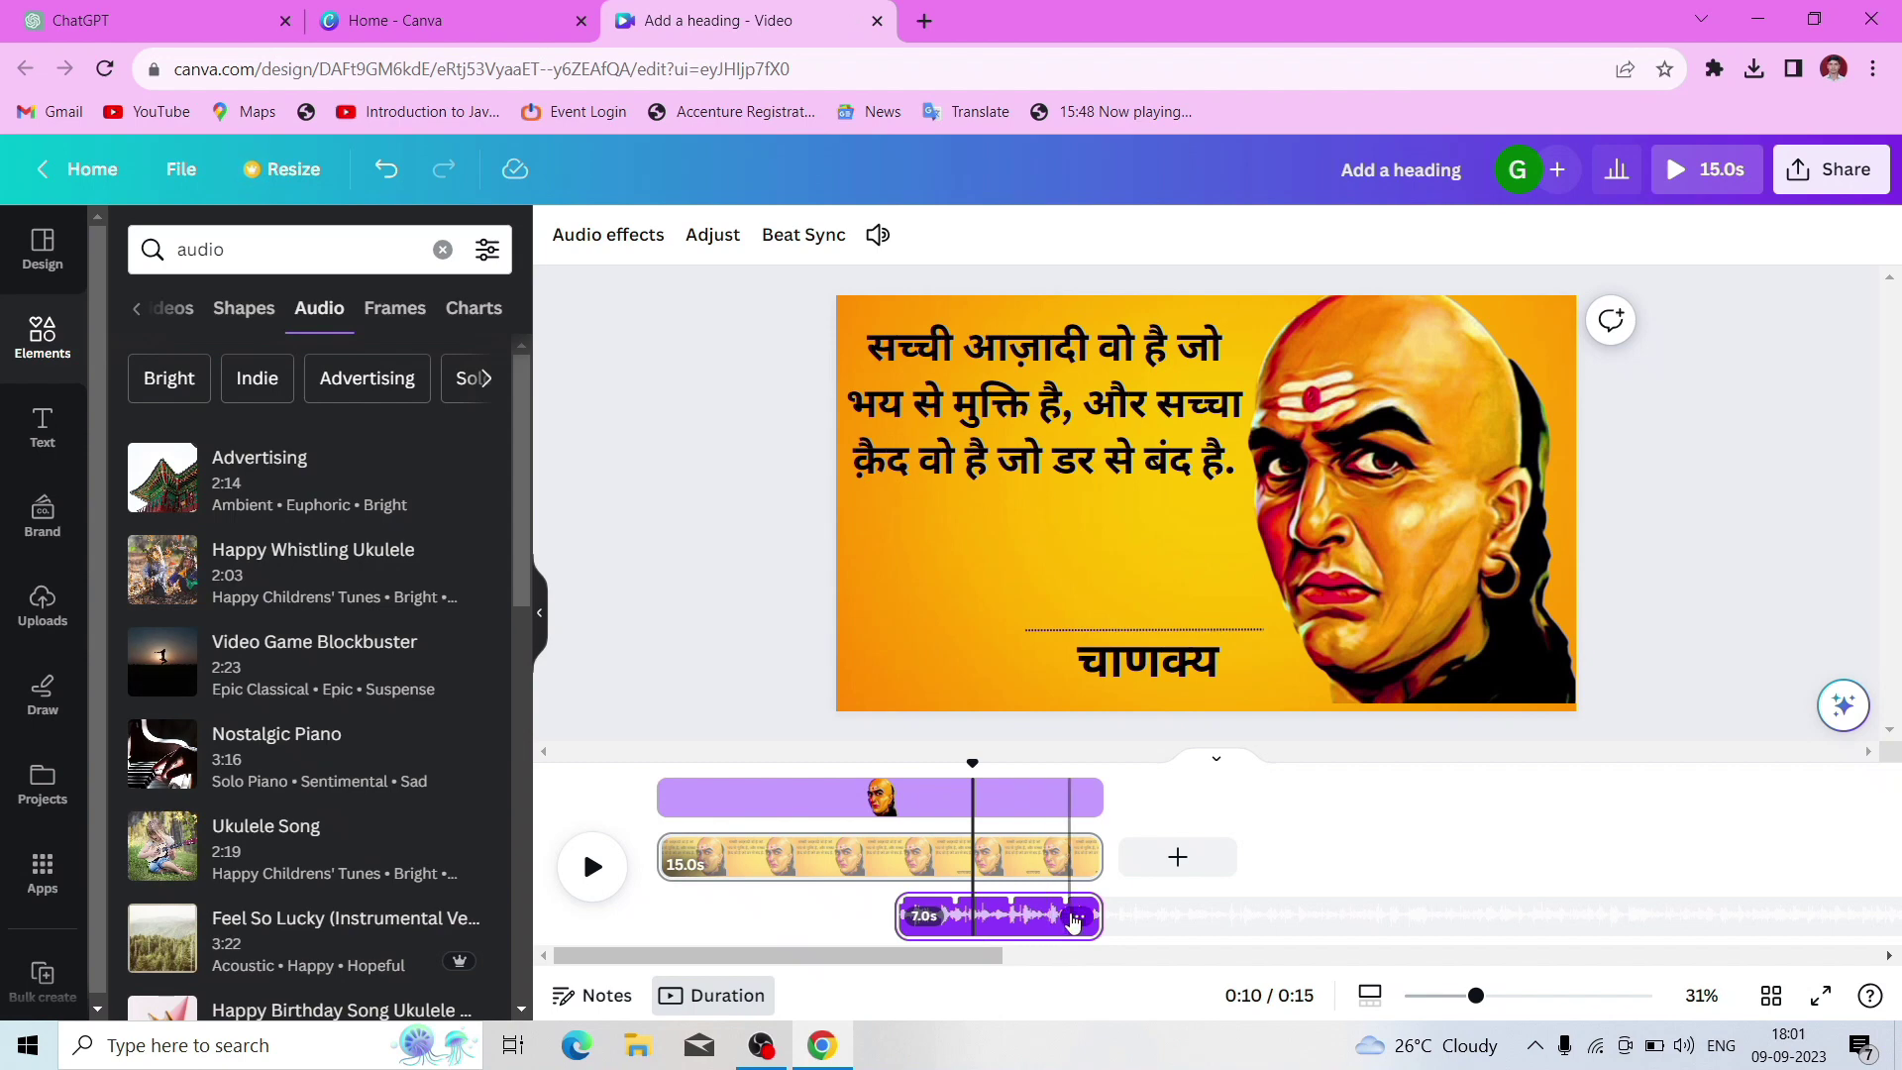
# Replace the Happy Whistling Ukulele clip with the Video Game Blockbuster track, placed at the start of the timeline
pyautogui.click(1077, 915)
pyautogui.click(1137, 861)
pyautogui.moveTo(257, 662); pyautogui.dragTo(656, 915)
pyautogui.click(773, 917)
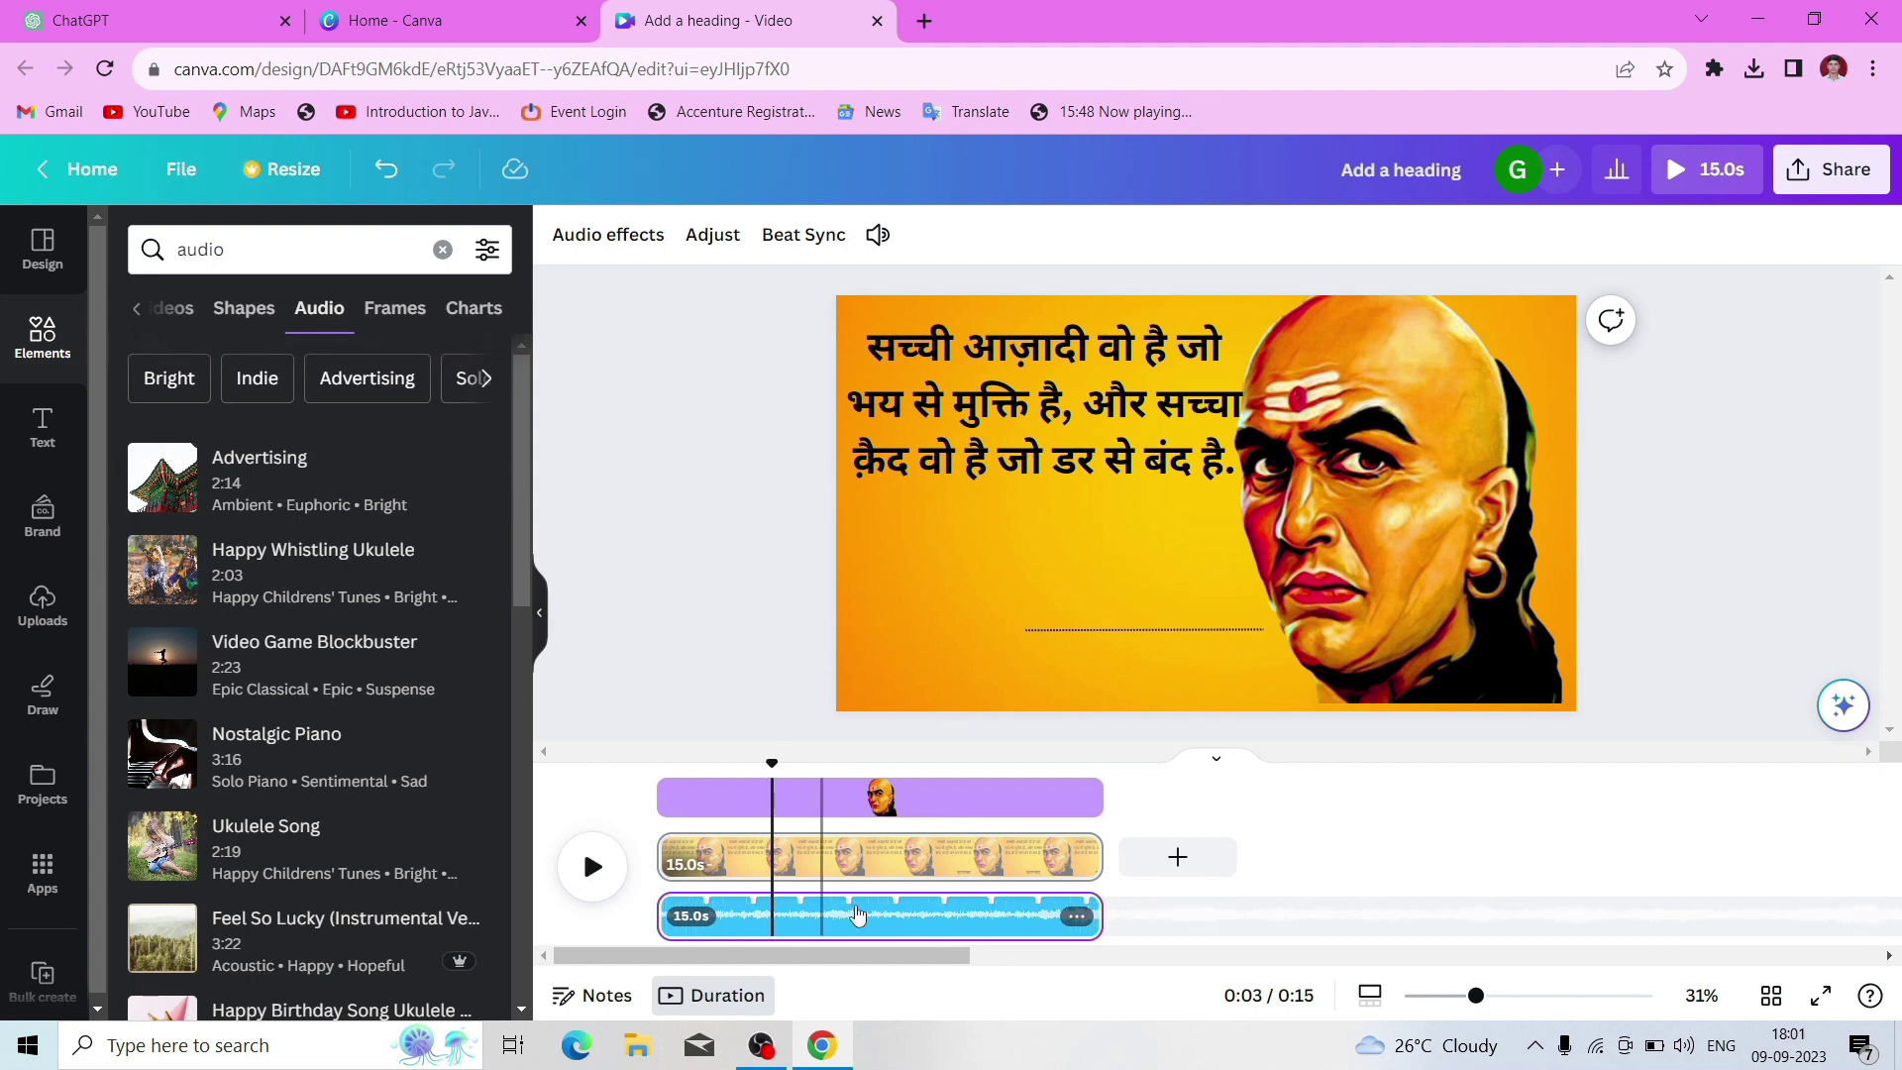
# Set the background music's volume to 27 and play the video from the start
pyautogui.click(1076, 916)
pyautogui.click(1182, 726)
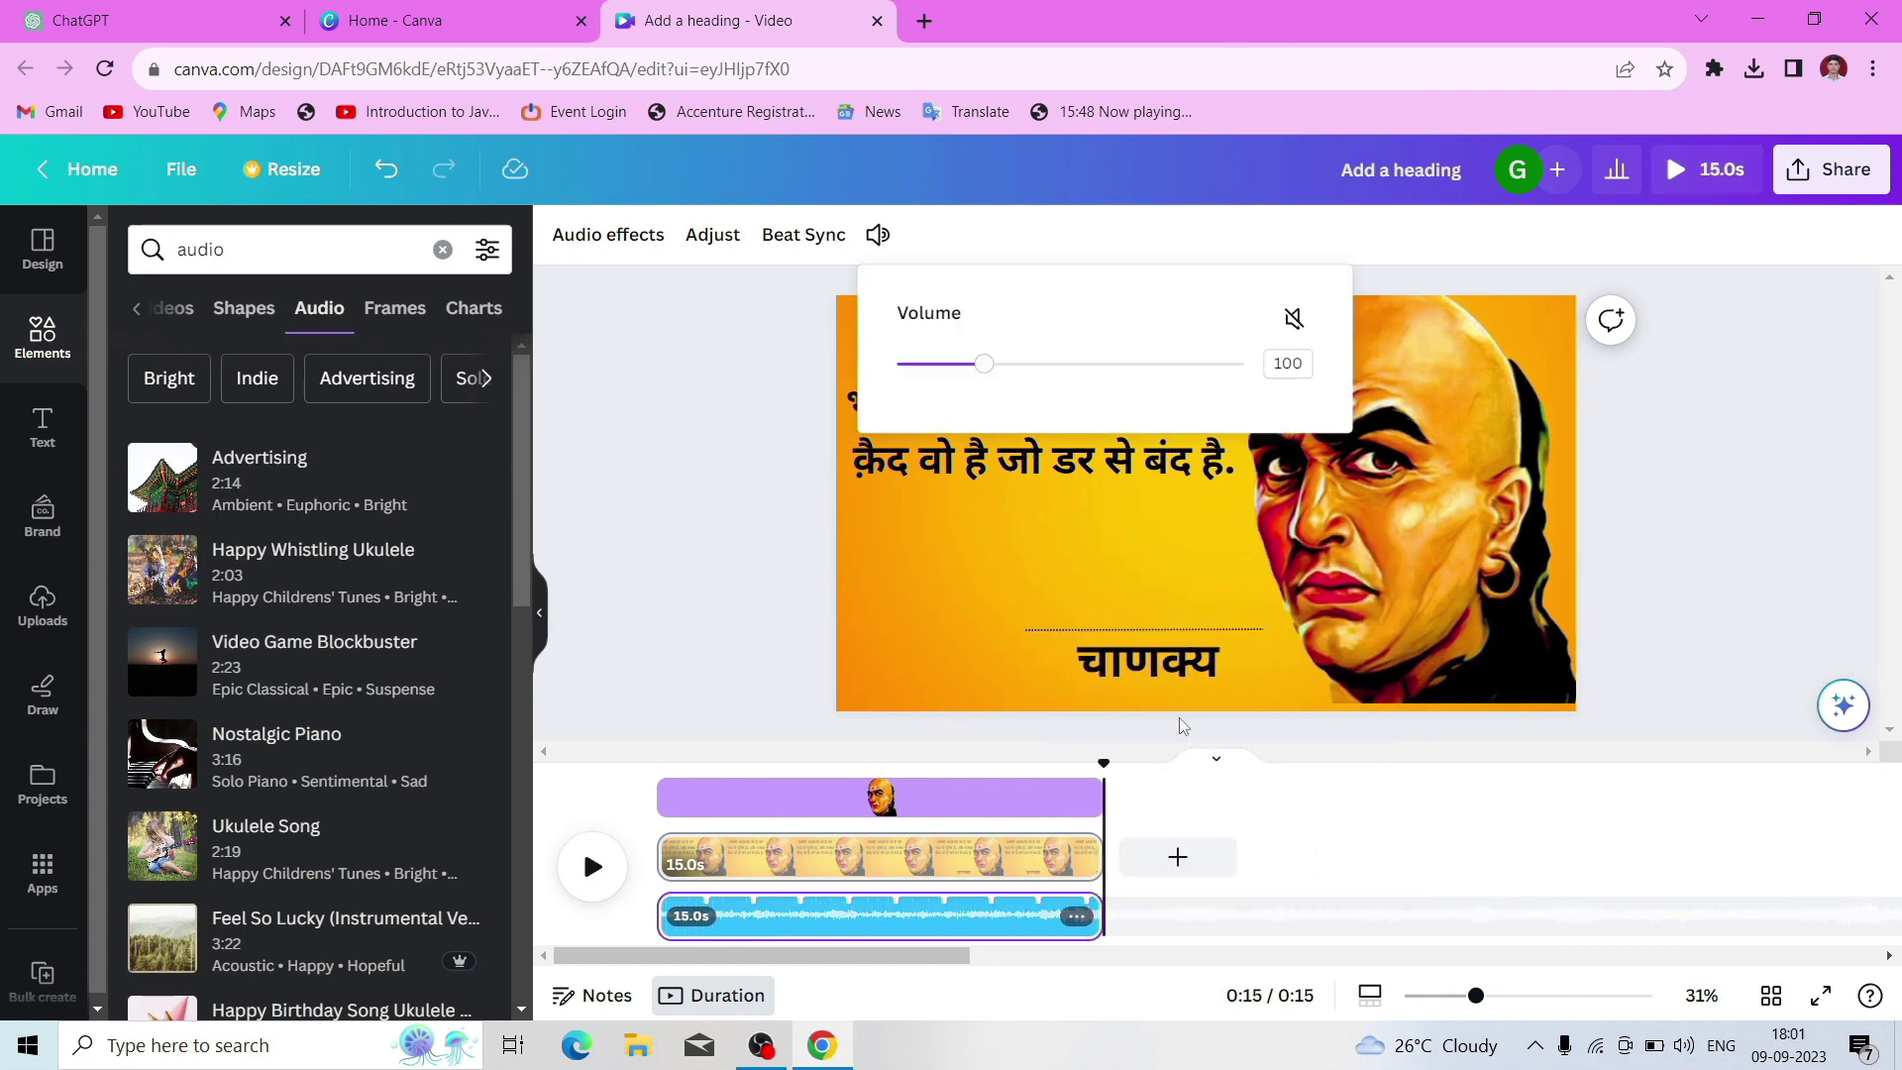
pyautogui.click(922, 374)
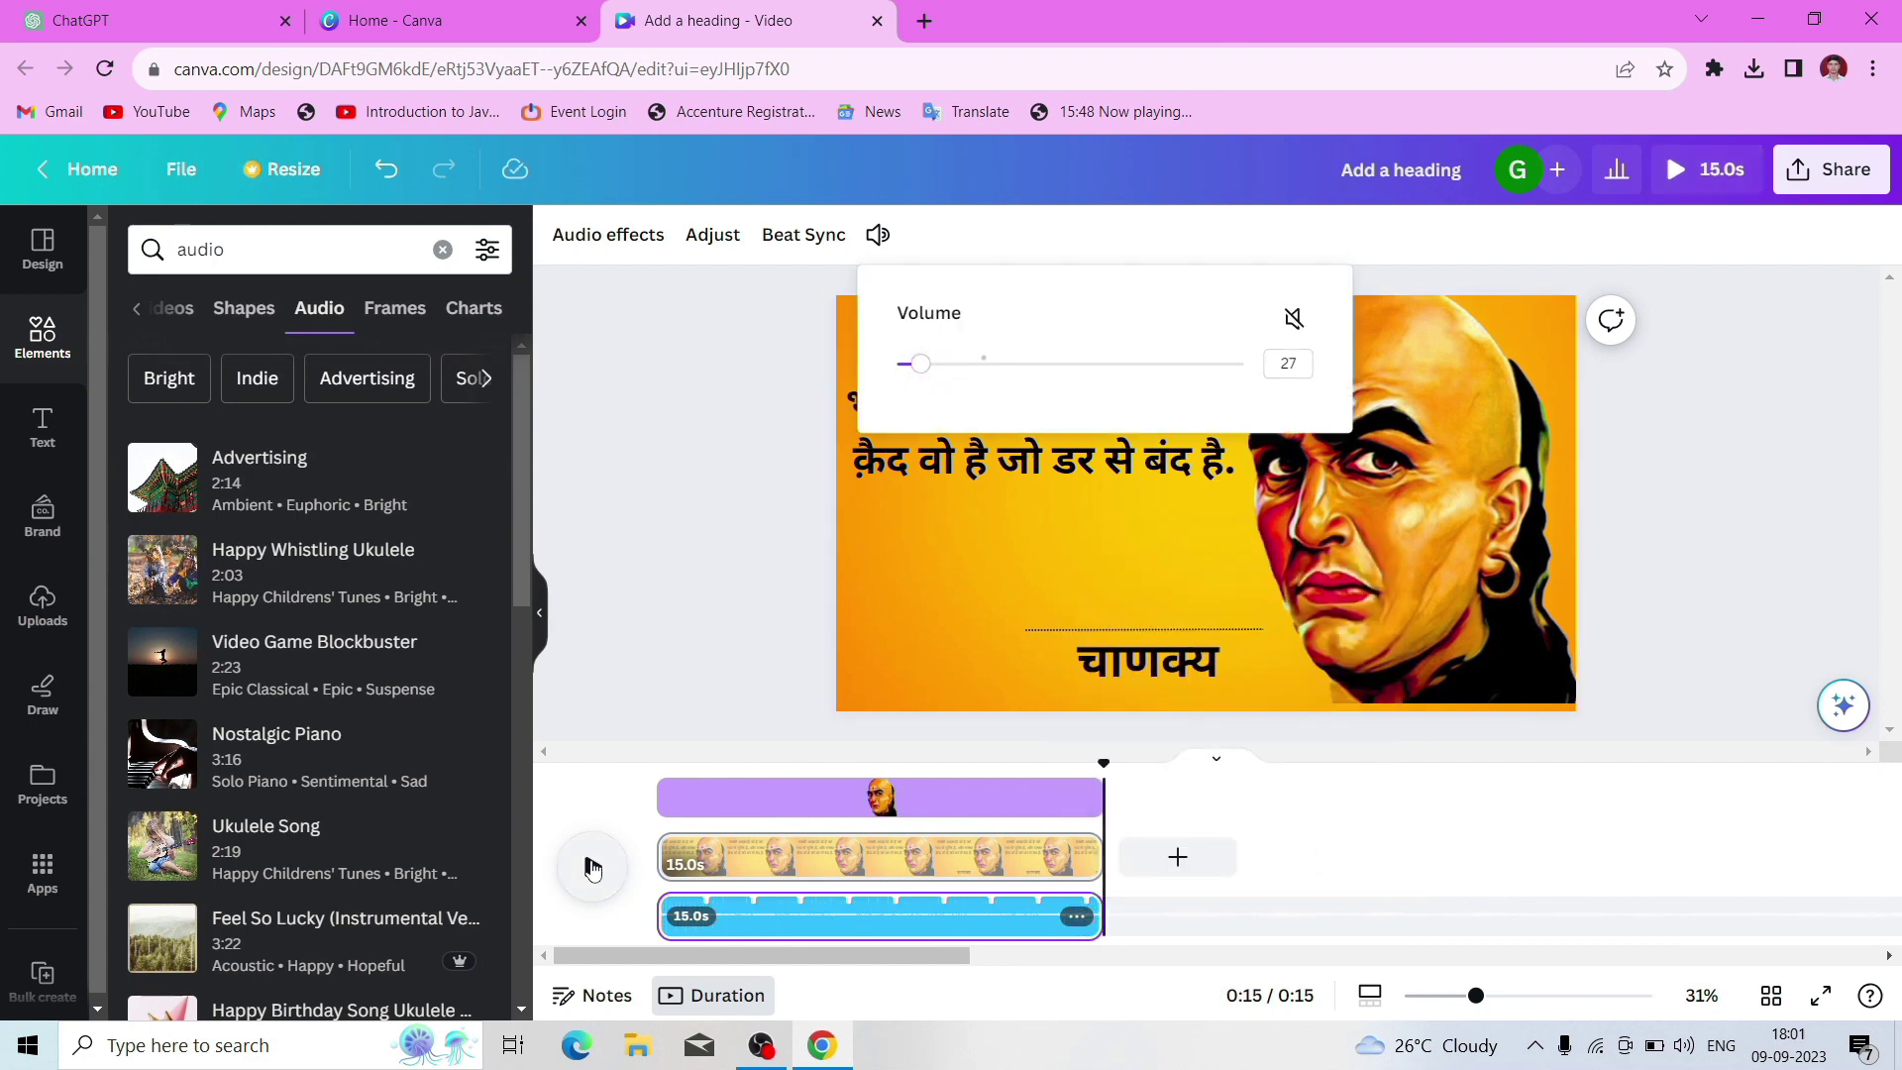
pyautogui.click(1102, 763)
pyautogui.moveTo(1100, 766); pyautogui.dragTo(658, 763)
pyautogui.press('space')
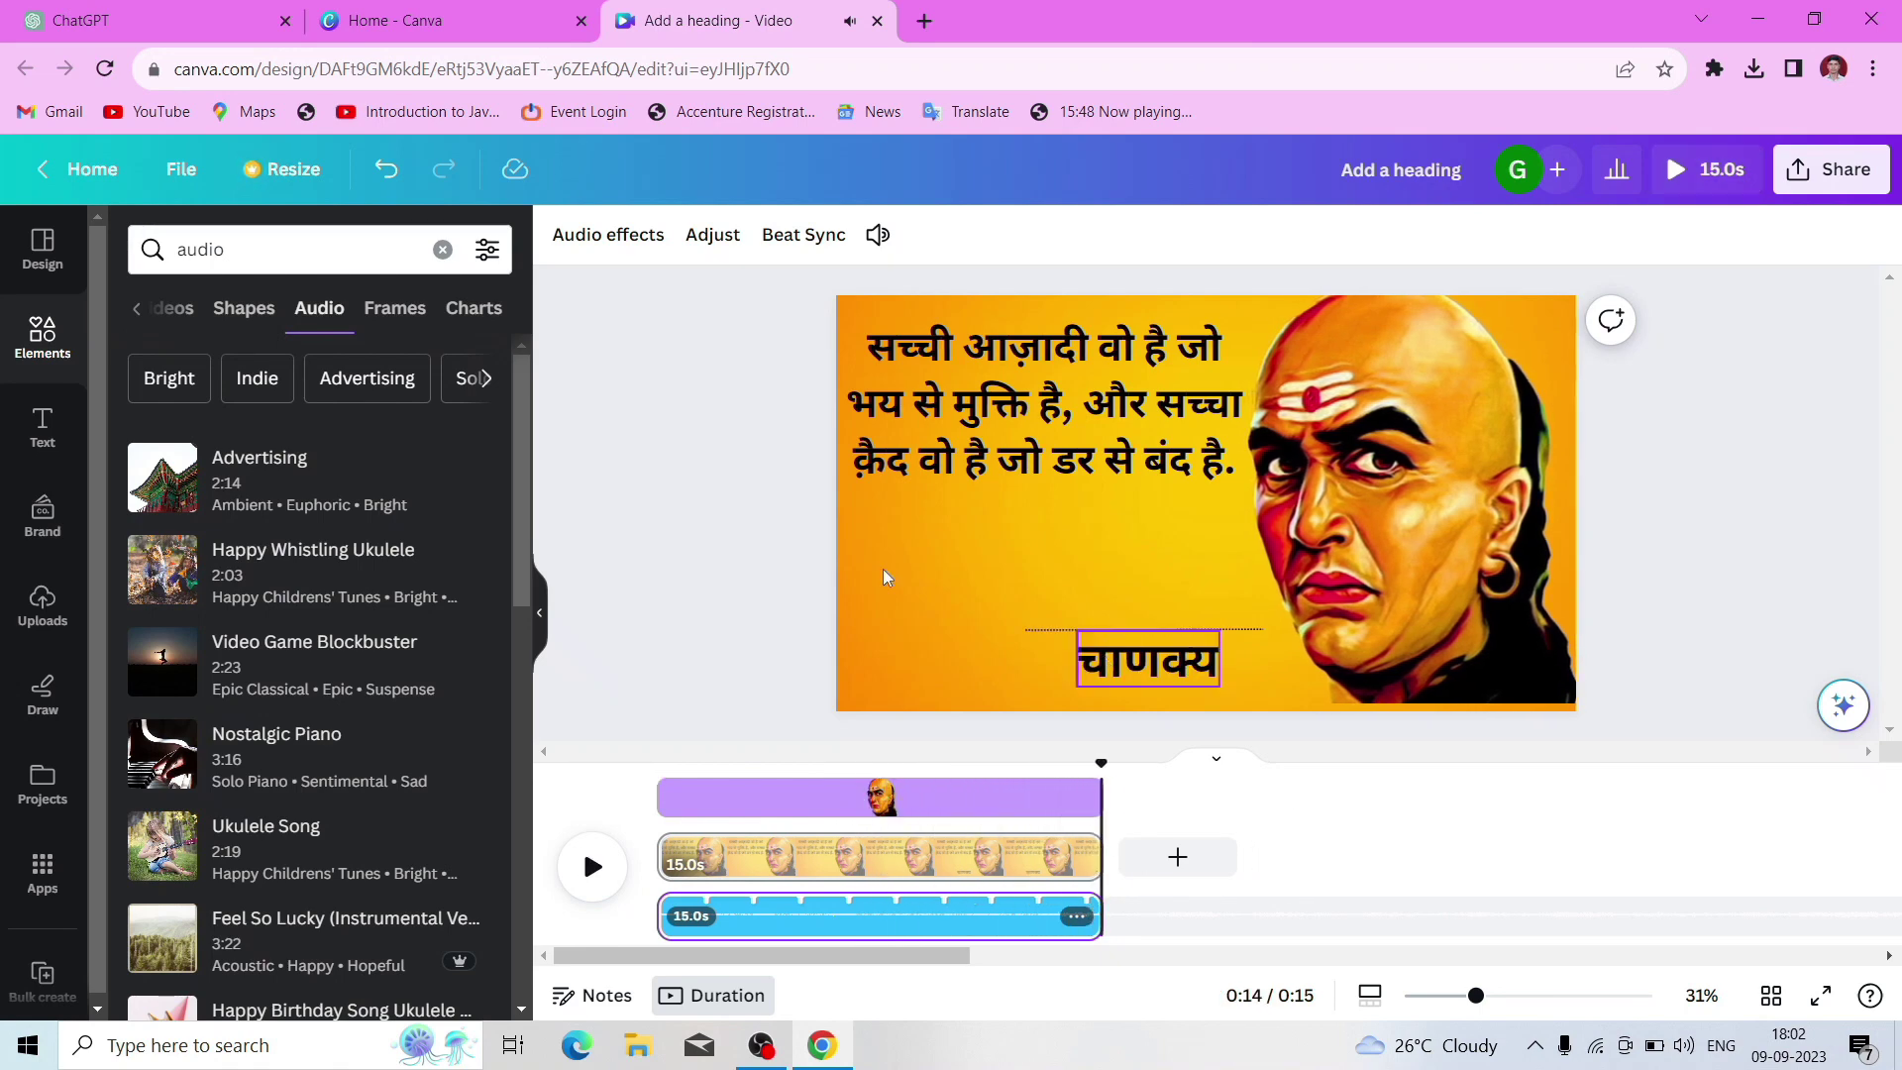
# Turn on Beat Sync to time the page and elements to the music, and open the track's audio effects
pyautogui.click(798, 235)
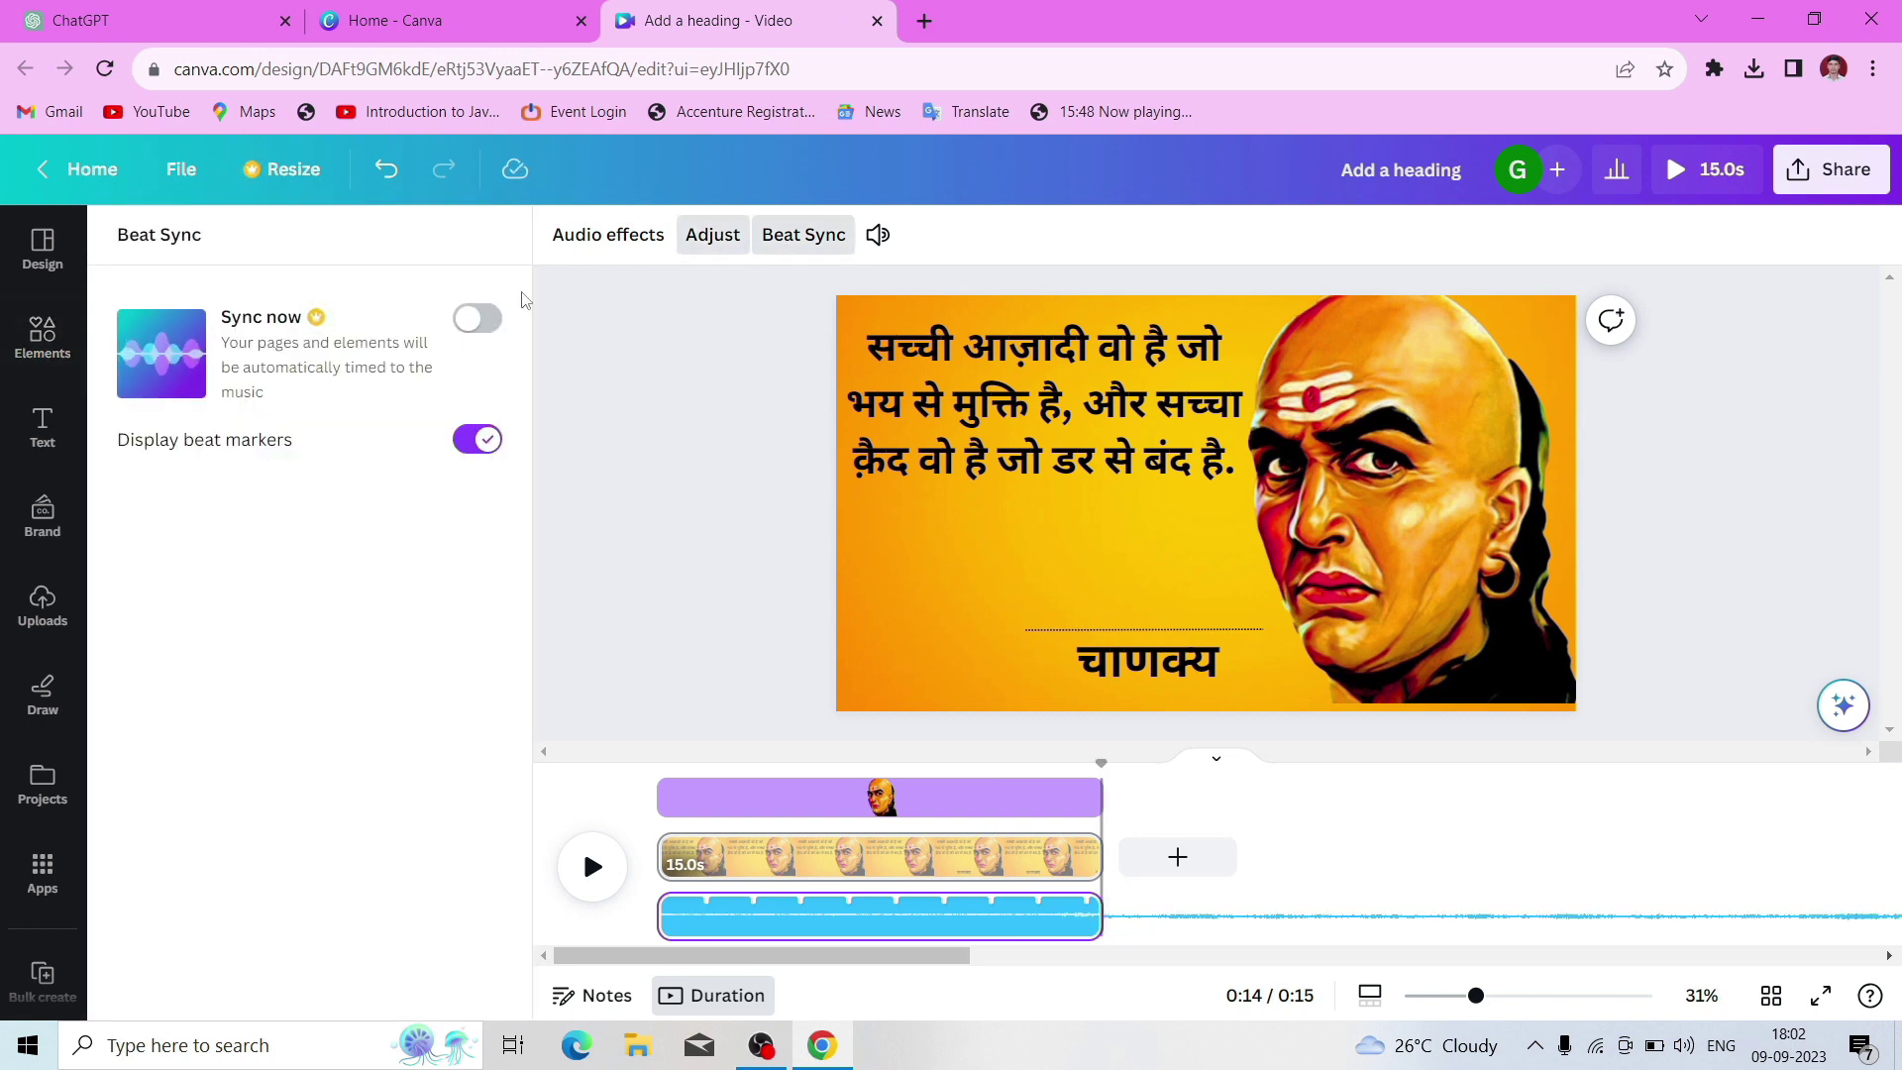
pyautogui.click(468, 322)
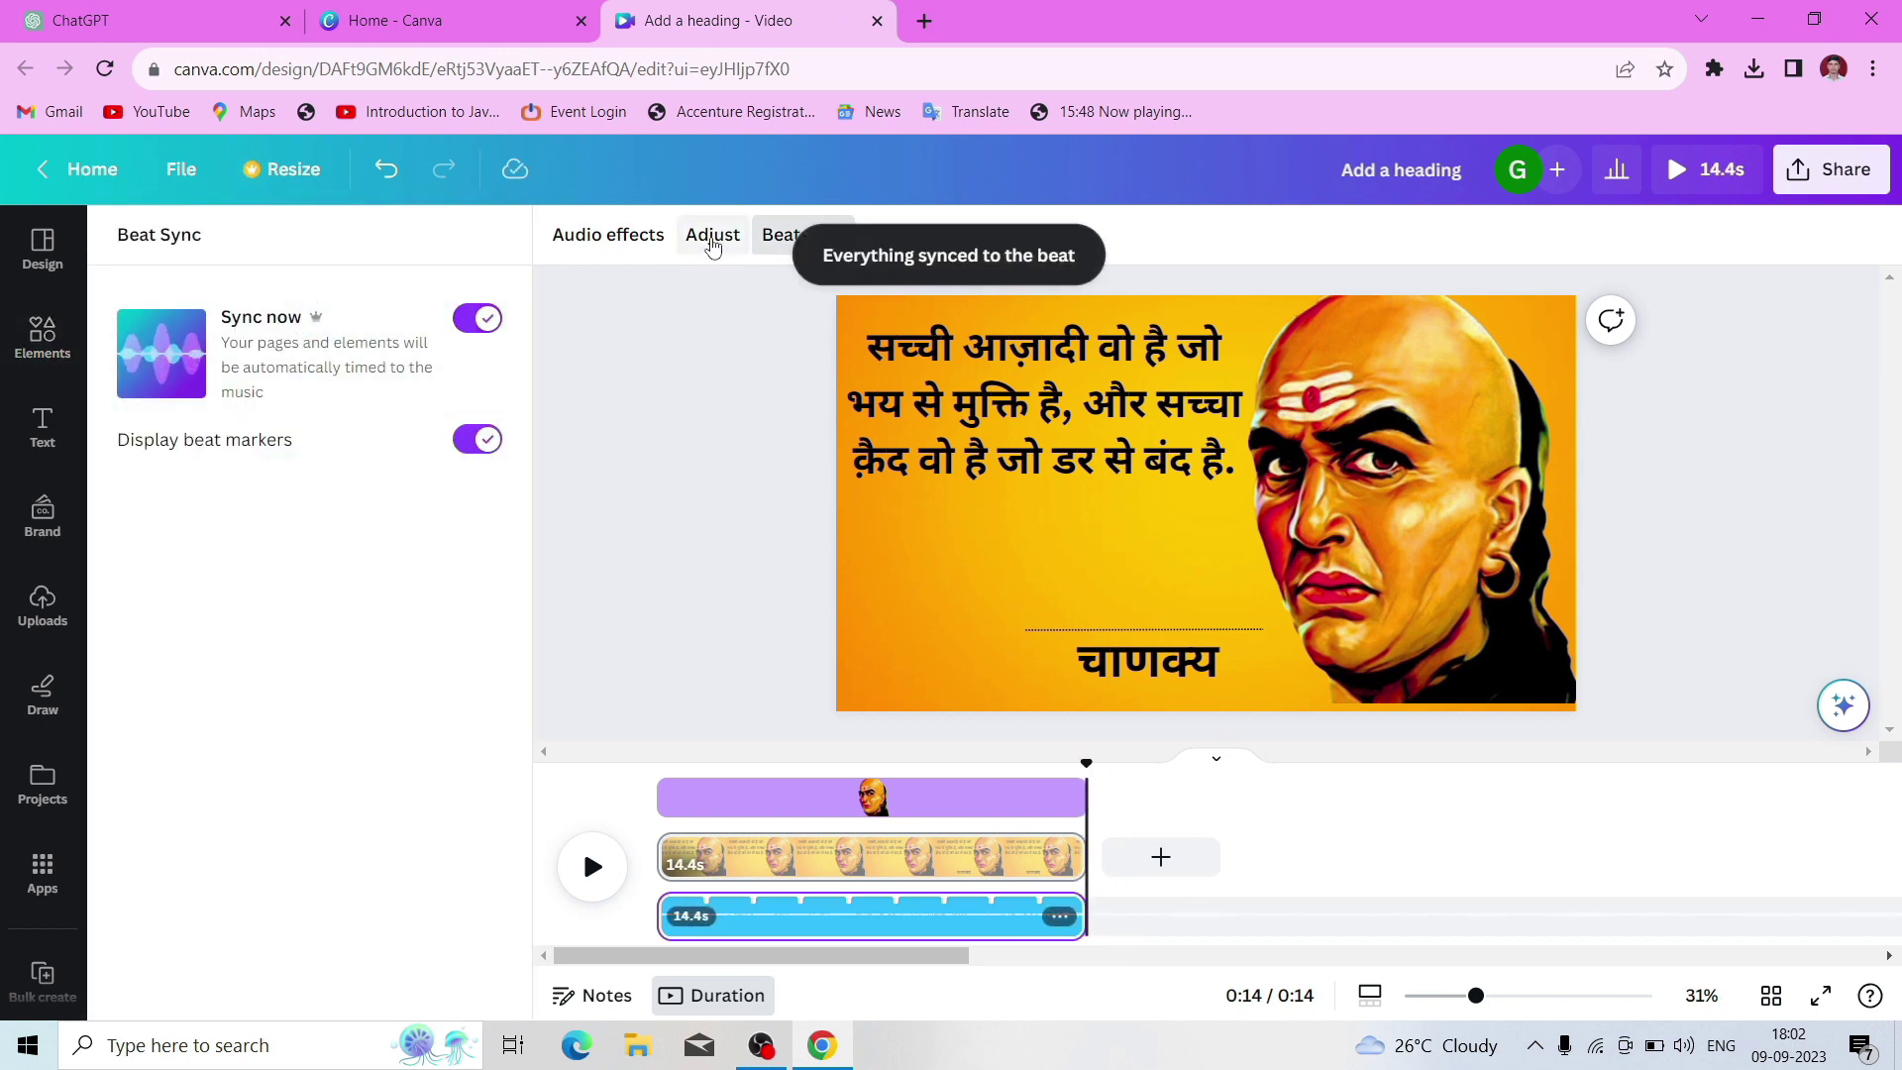
pyautogui.click(607, 235)
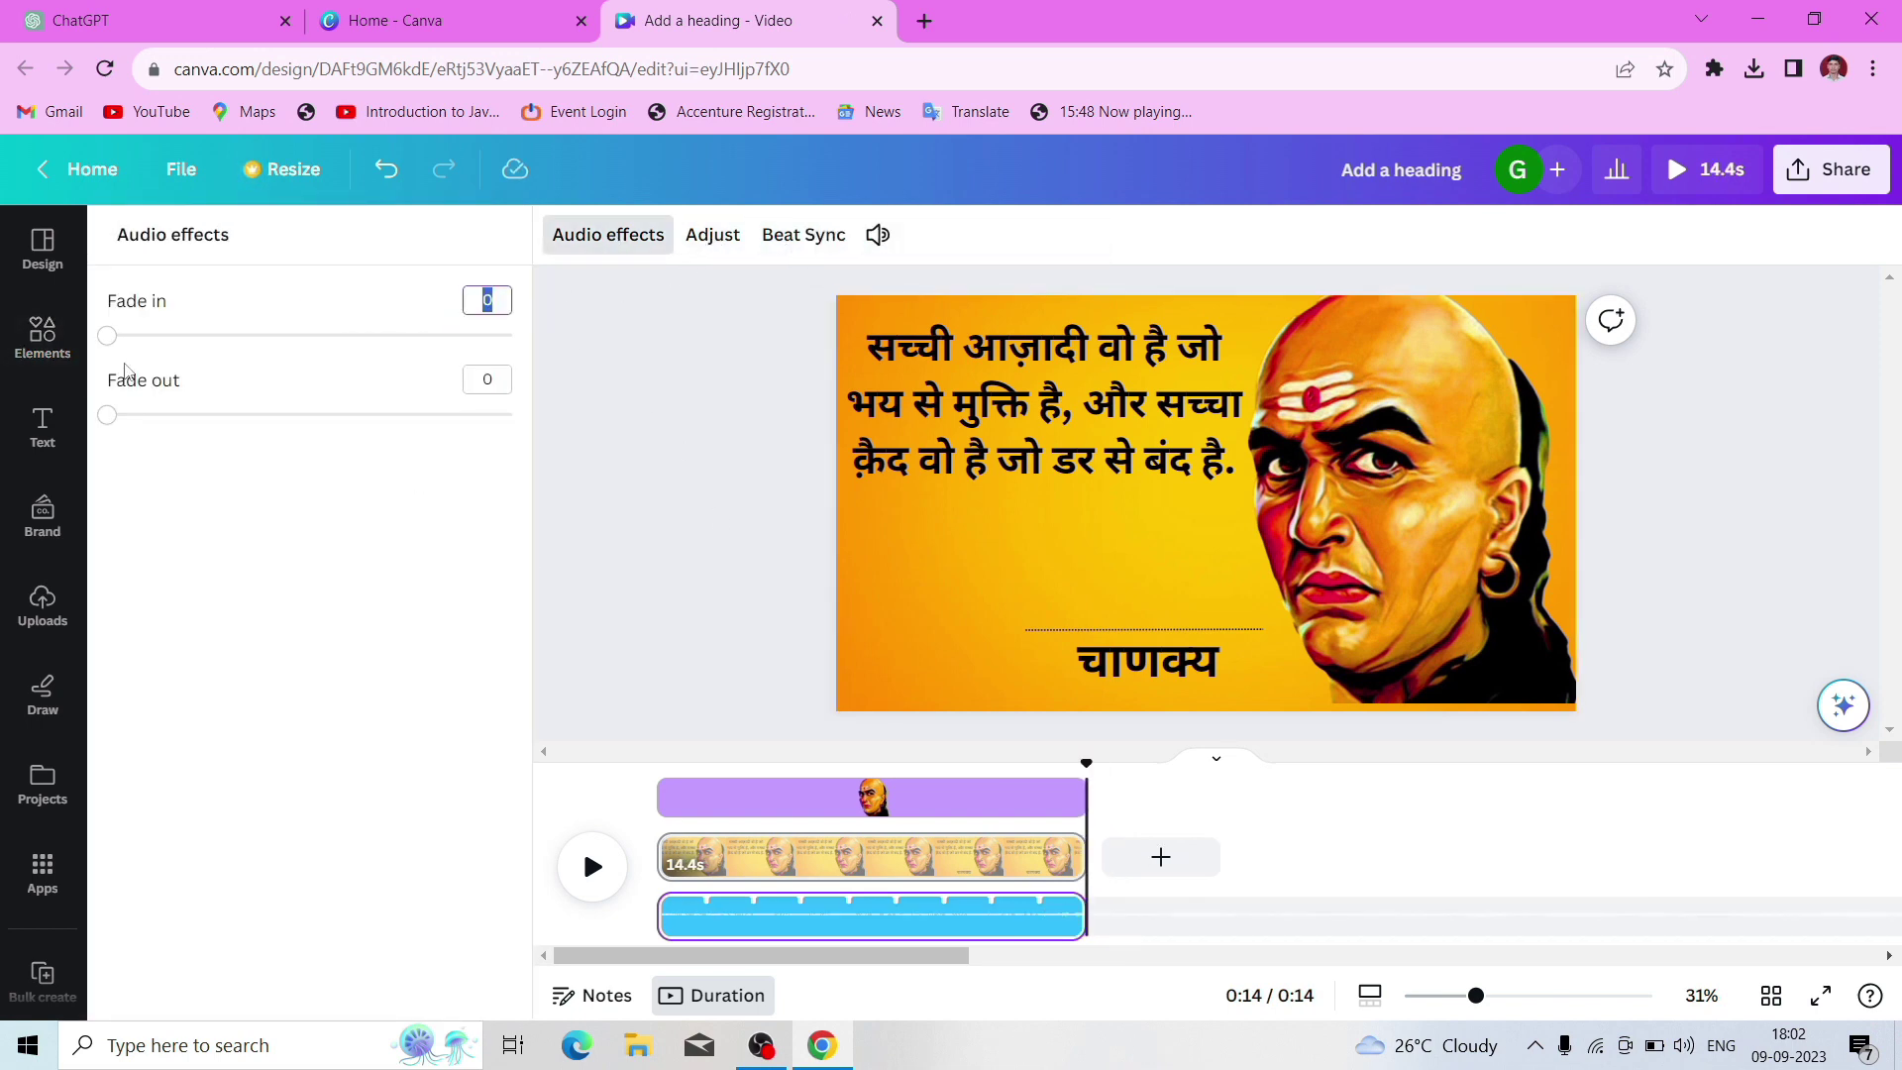
# Apply the Pop text animation on enter to the author name चाणक्य and play the video
pyautogui.click(43, 336)
pyautogui.click(972, 370)
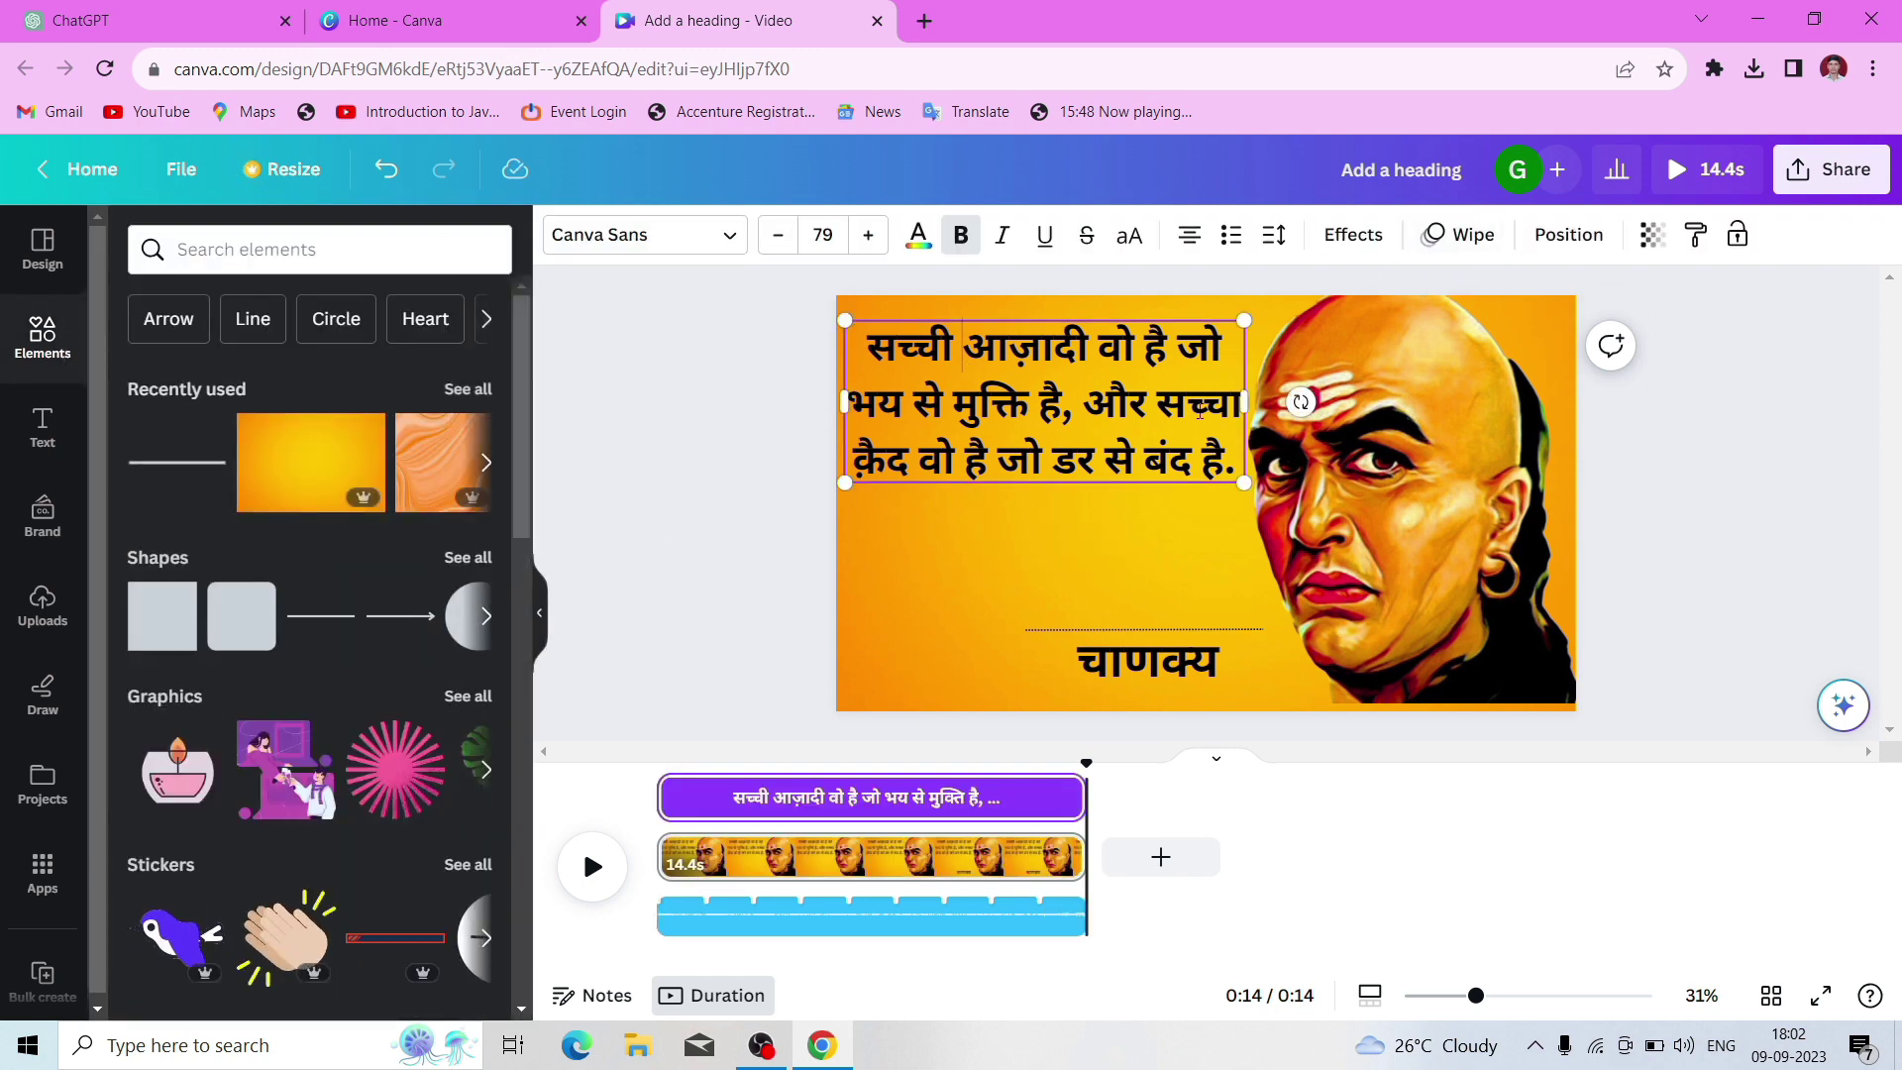
pyautogui.click(1147, 661)
pyautogui.click(1473, 234)
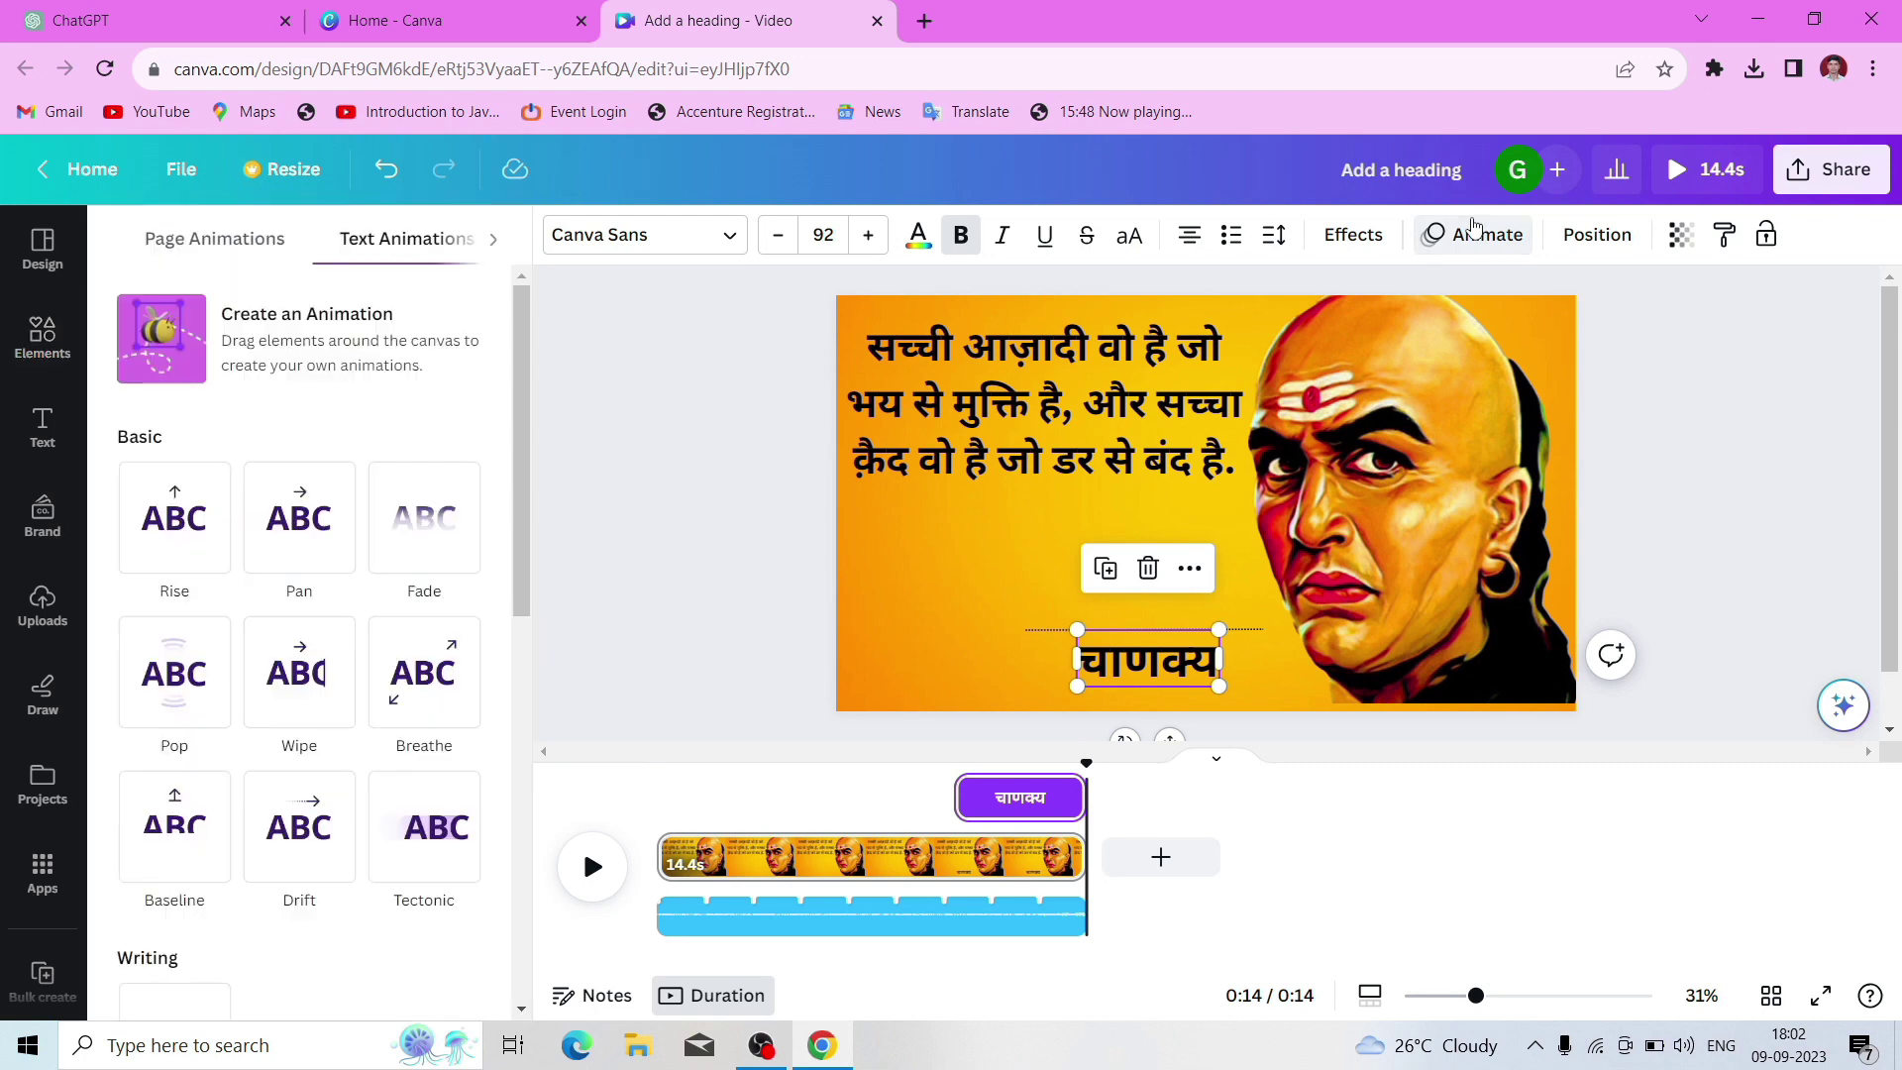
pyautogui.click(198, 683)
pyautogui.click(226, 789)
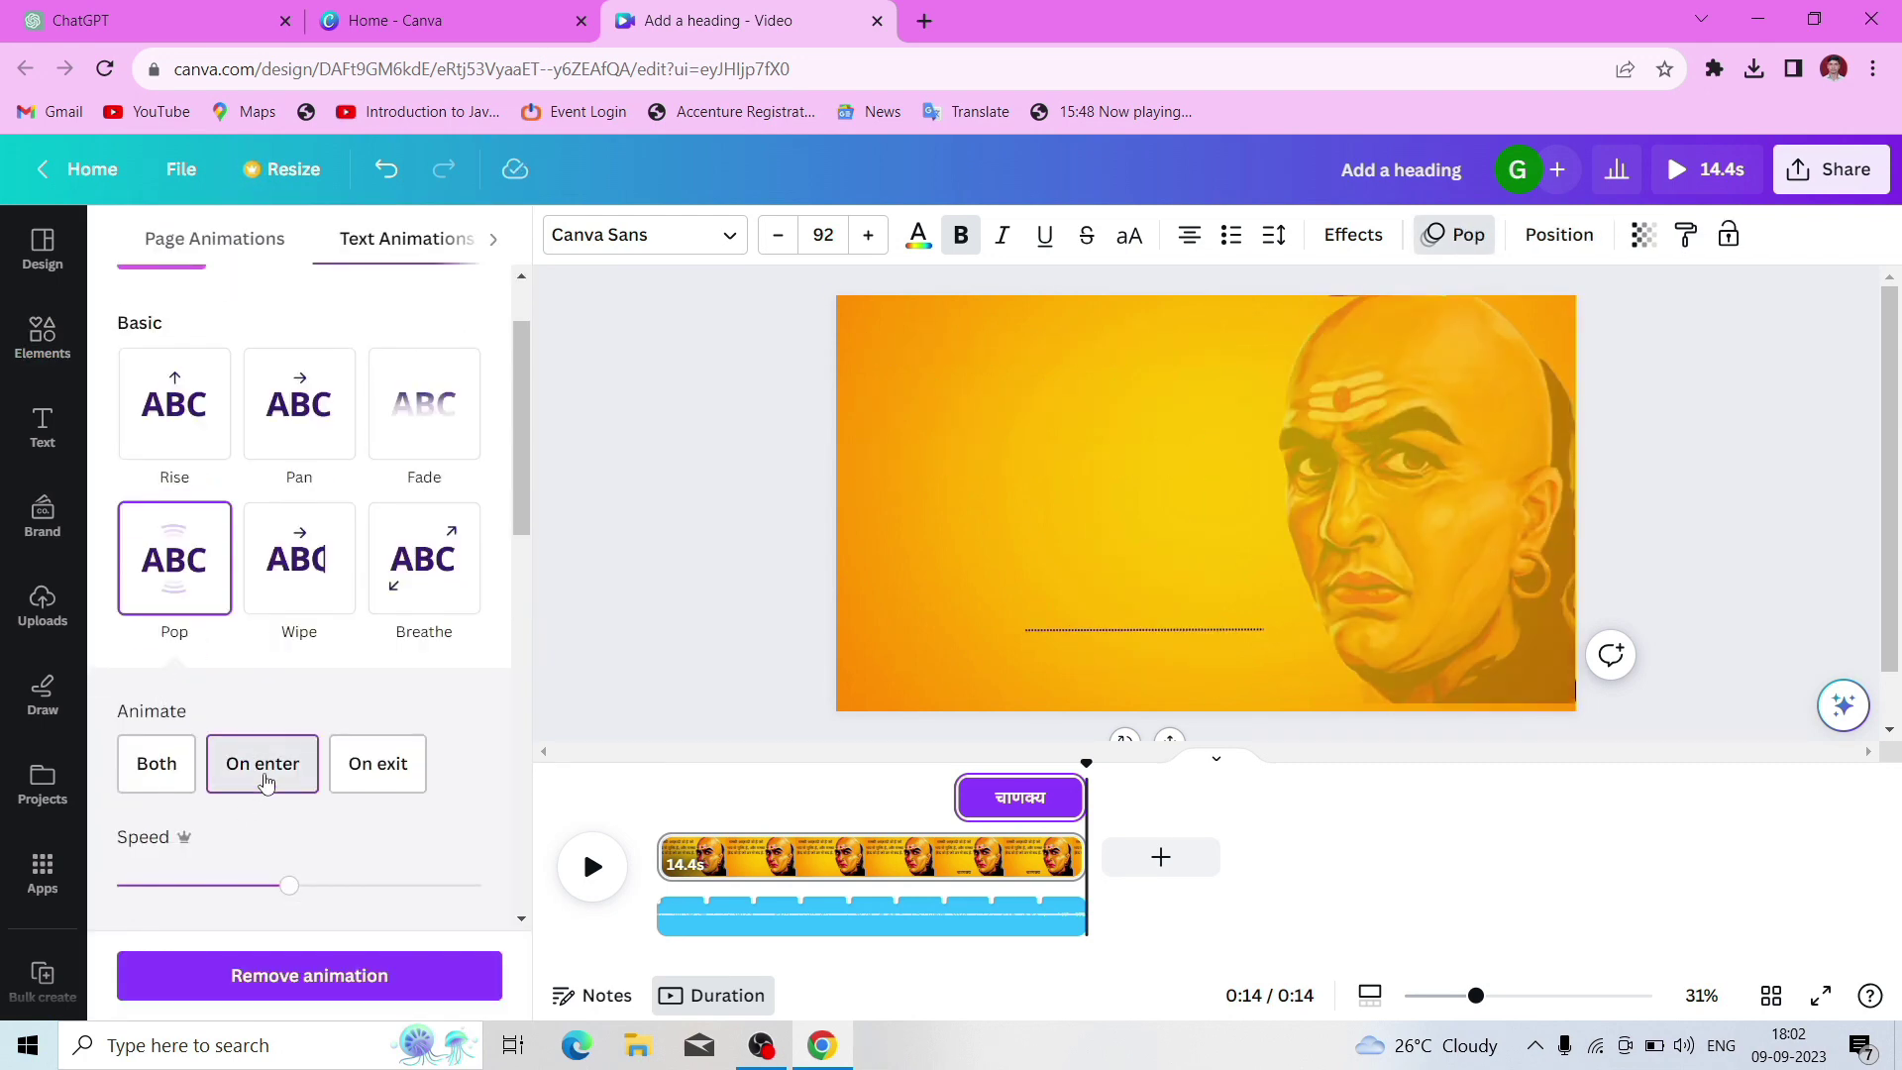
pyautogui.press('space')
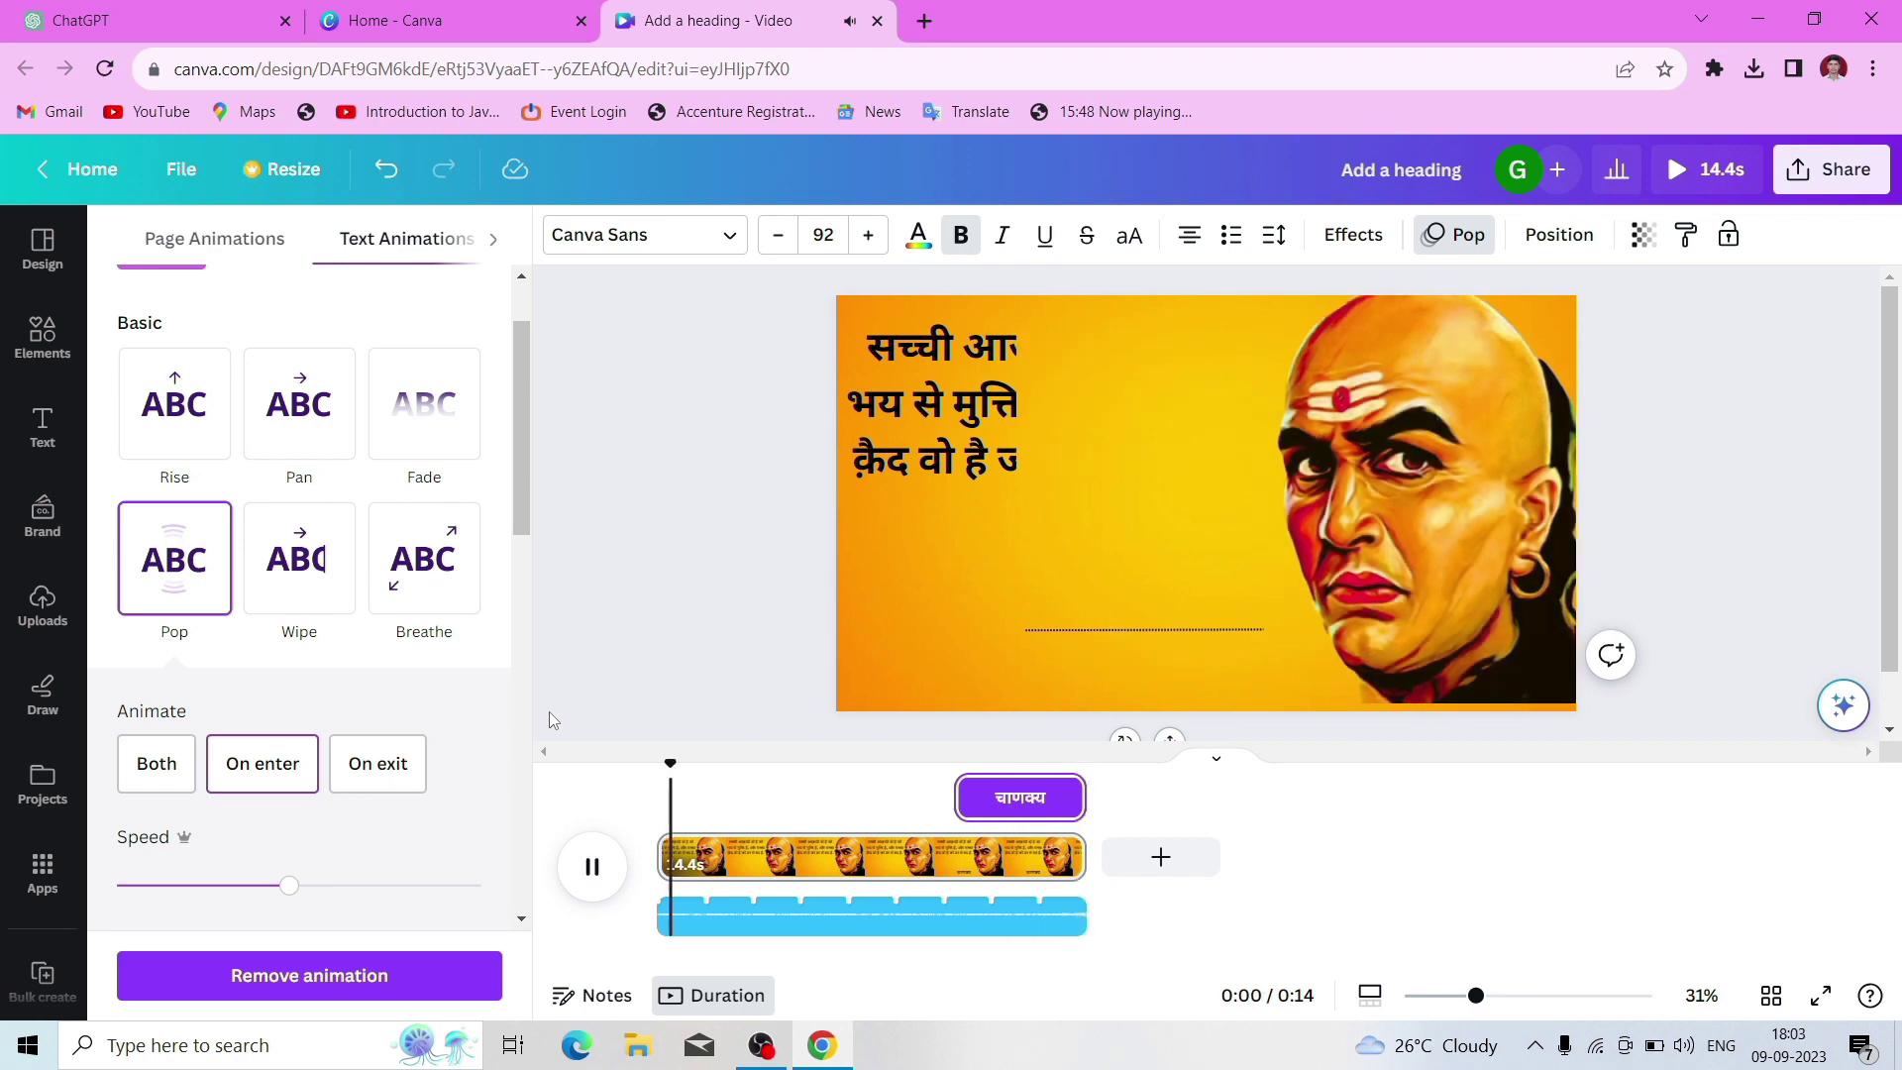
pyautogui.click(40, 341)
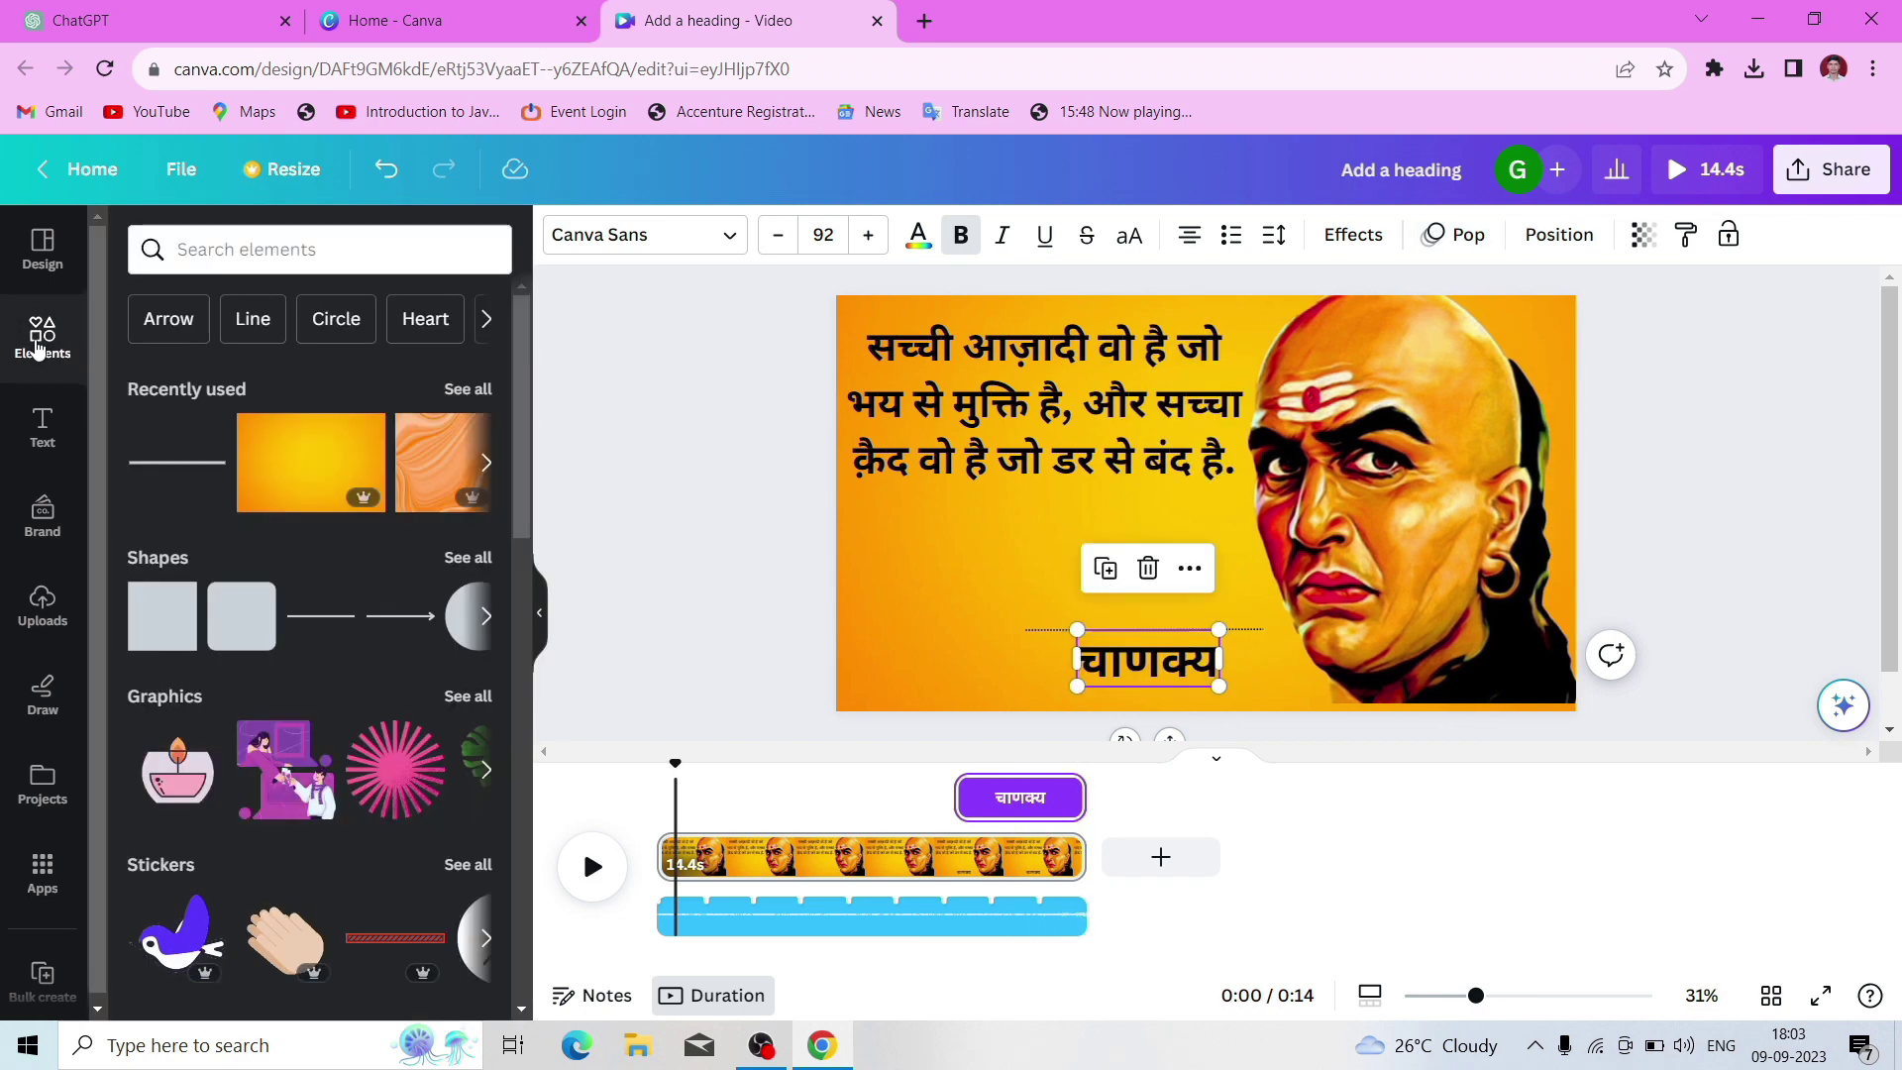
pyautogui.click(931, 598)
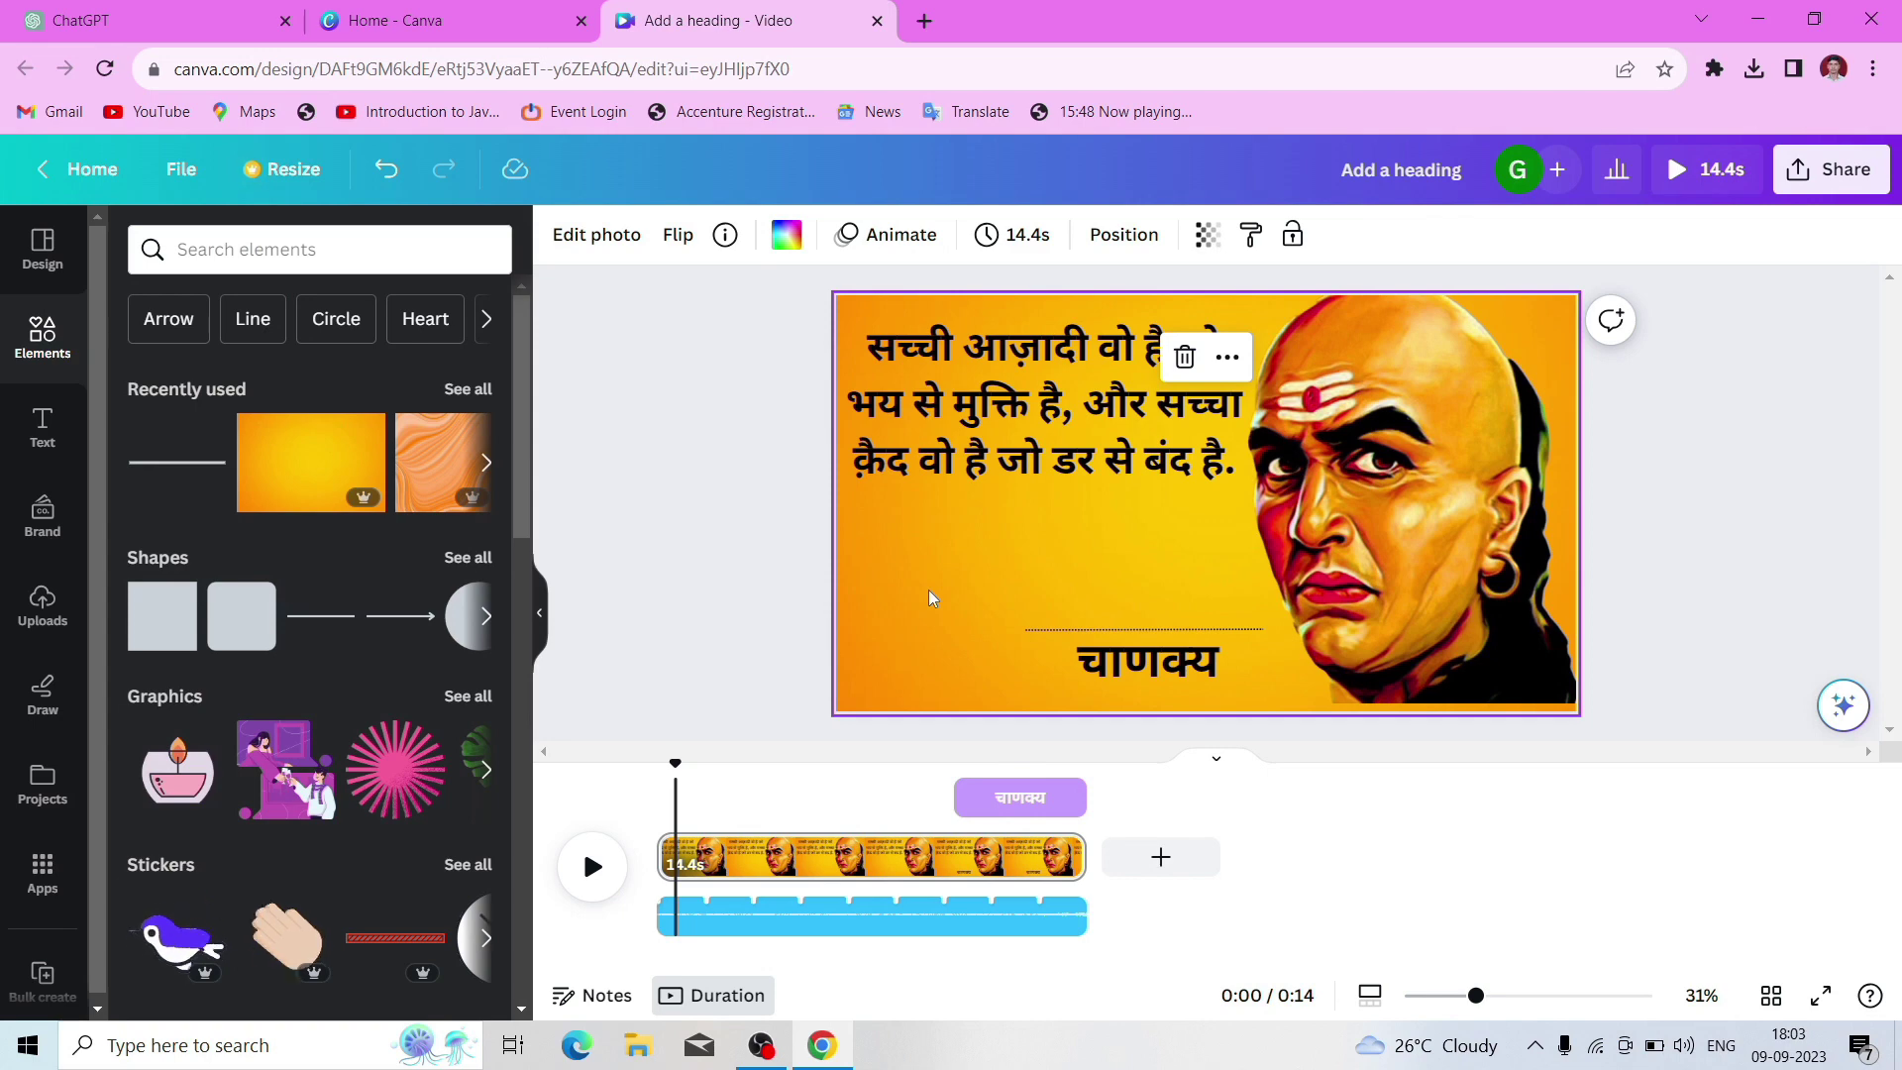
pyautogui.click(1169, 465)
pyautogui.click(1164, 535)
pyautogui.hotkey('ctrl', 'a')
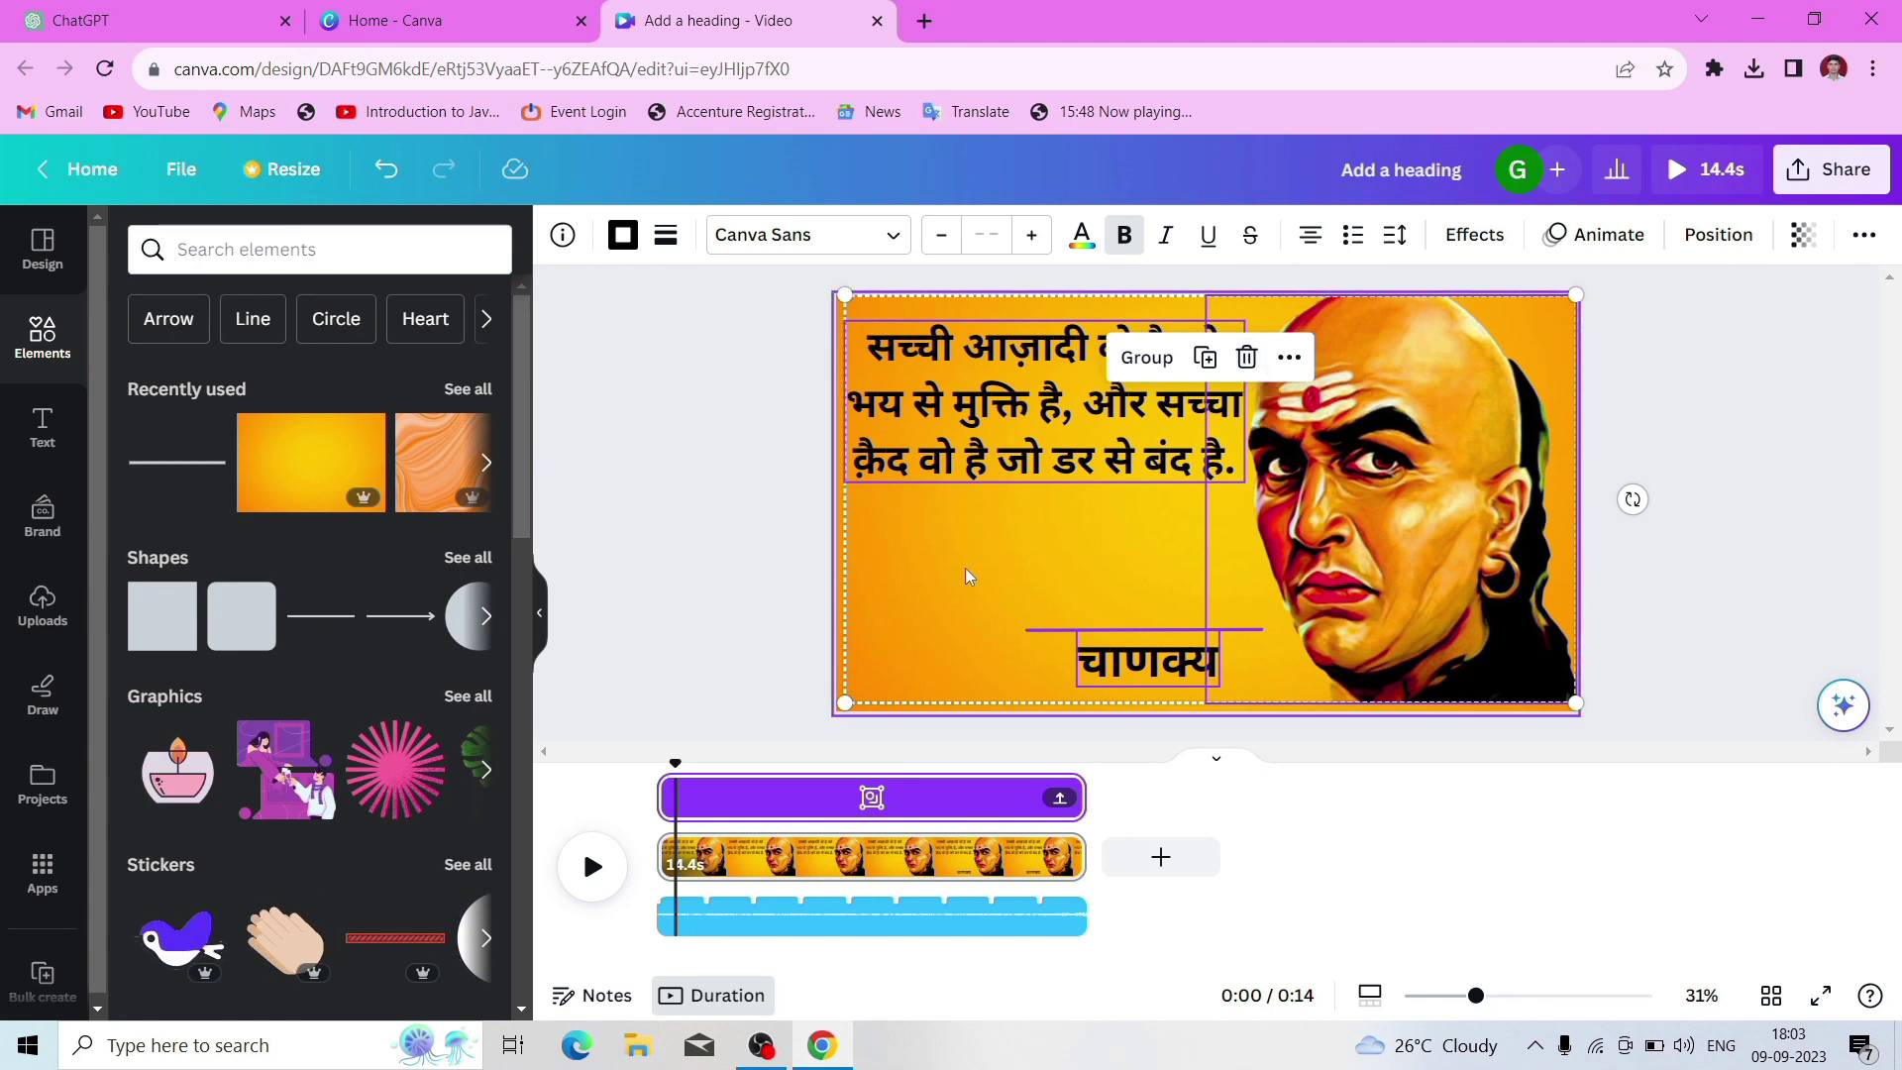
pyautogui.click(644, 493)
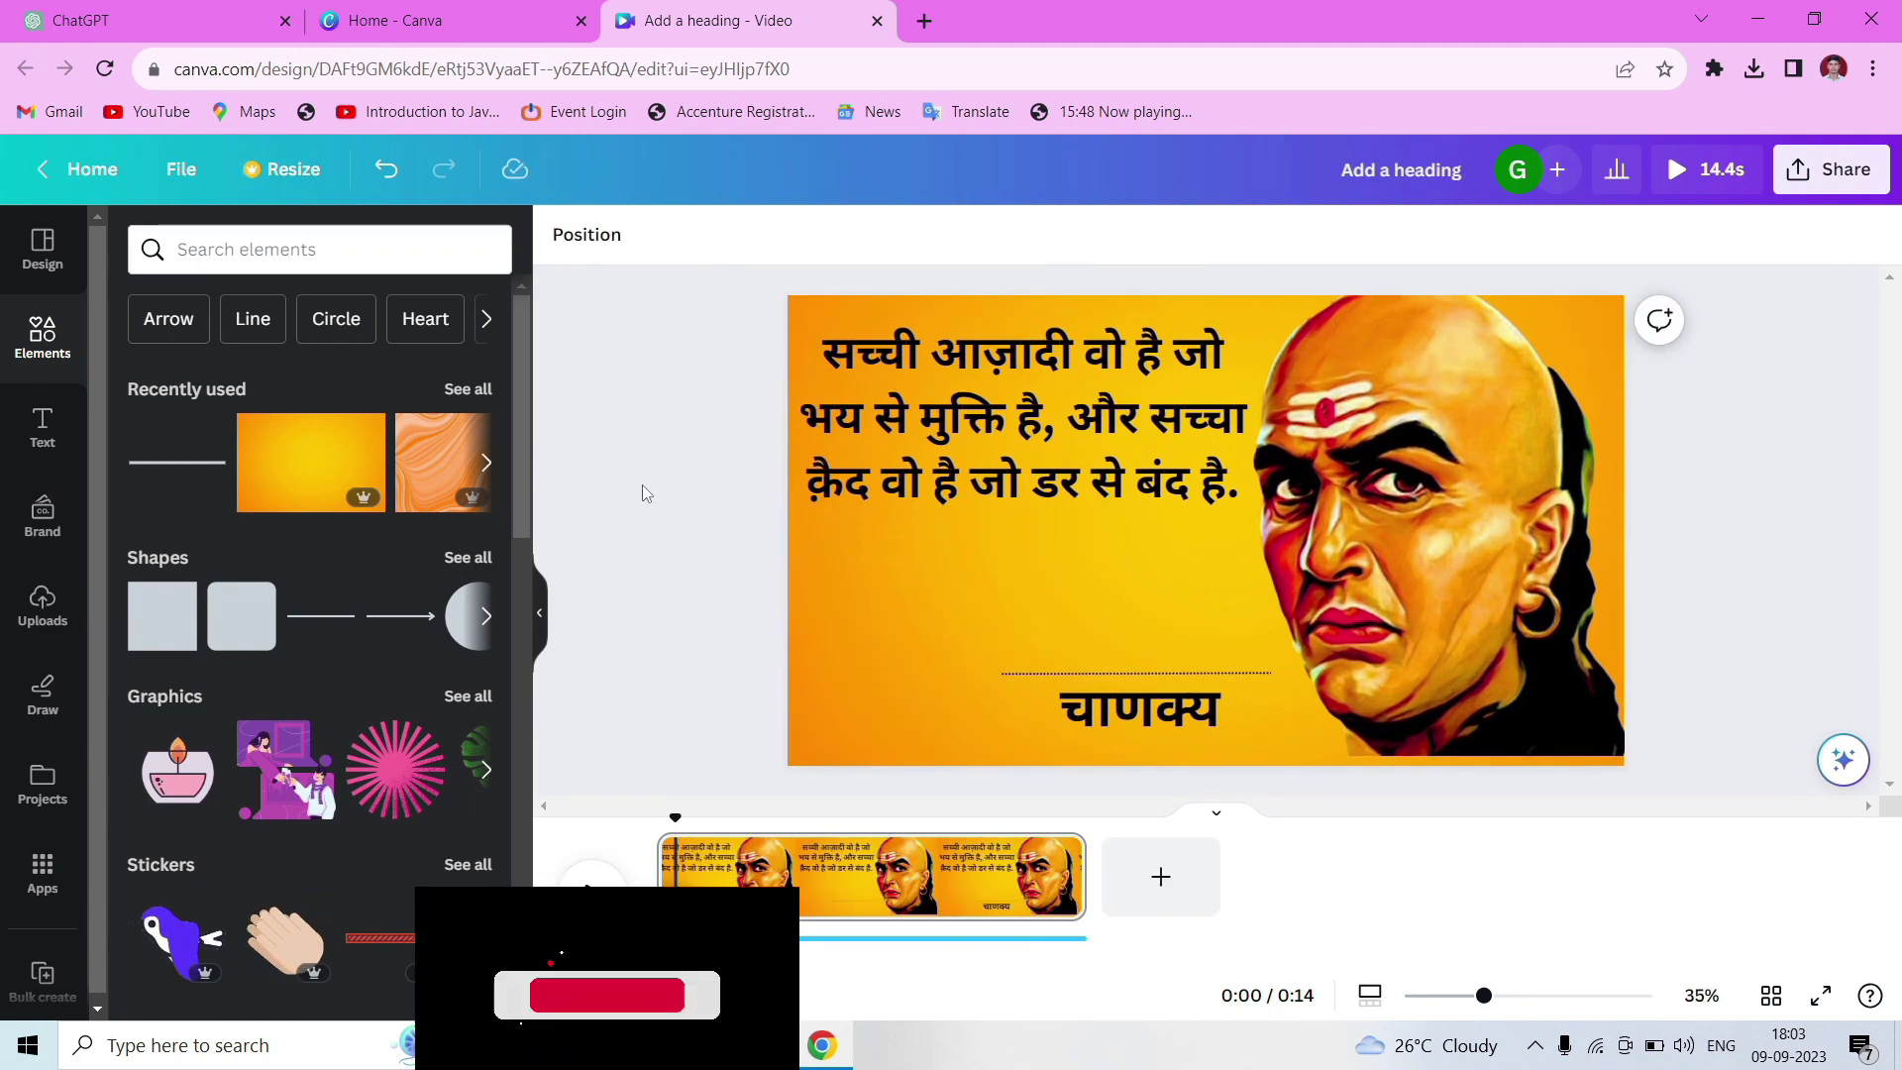
# Start manual data entry for bulk creation and clear the sample Name and Email table
pyautogui.click(30, 984)
pyautogui.click(369, 780)
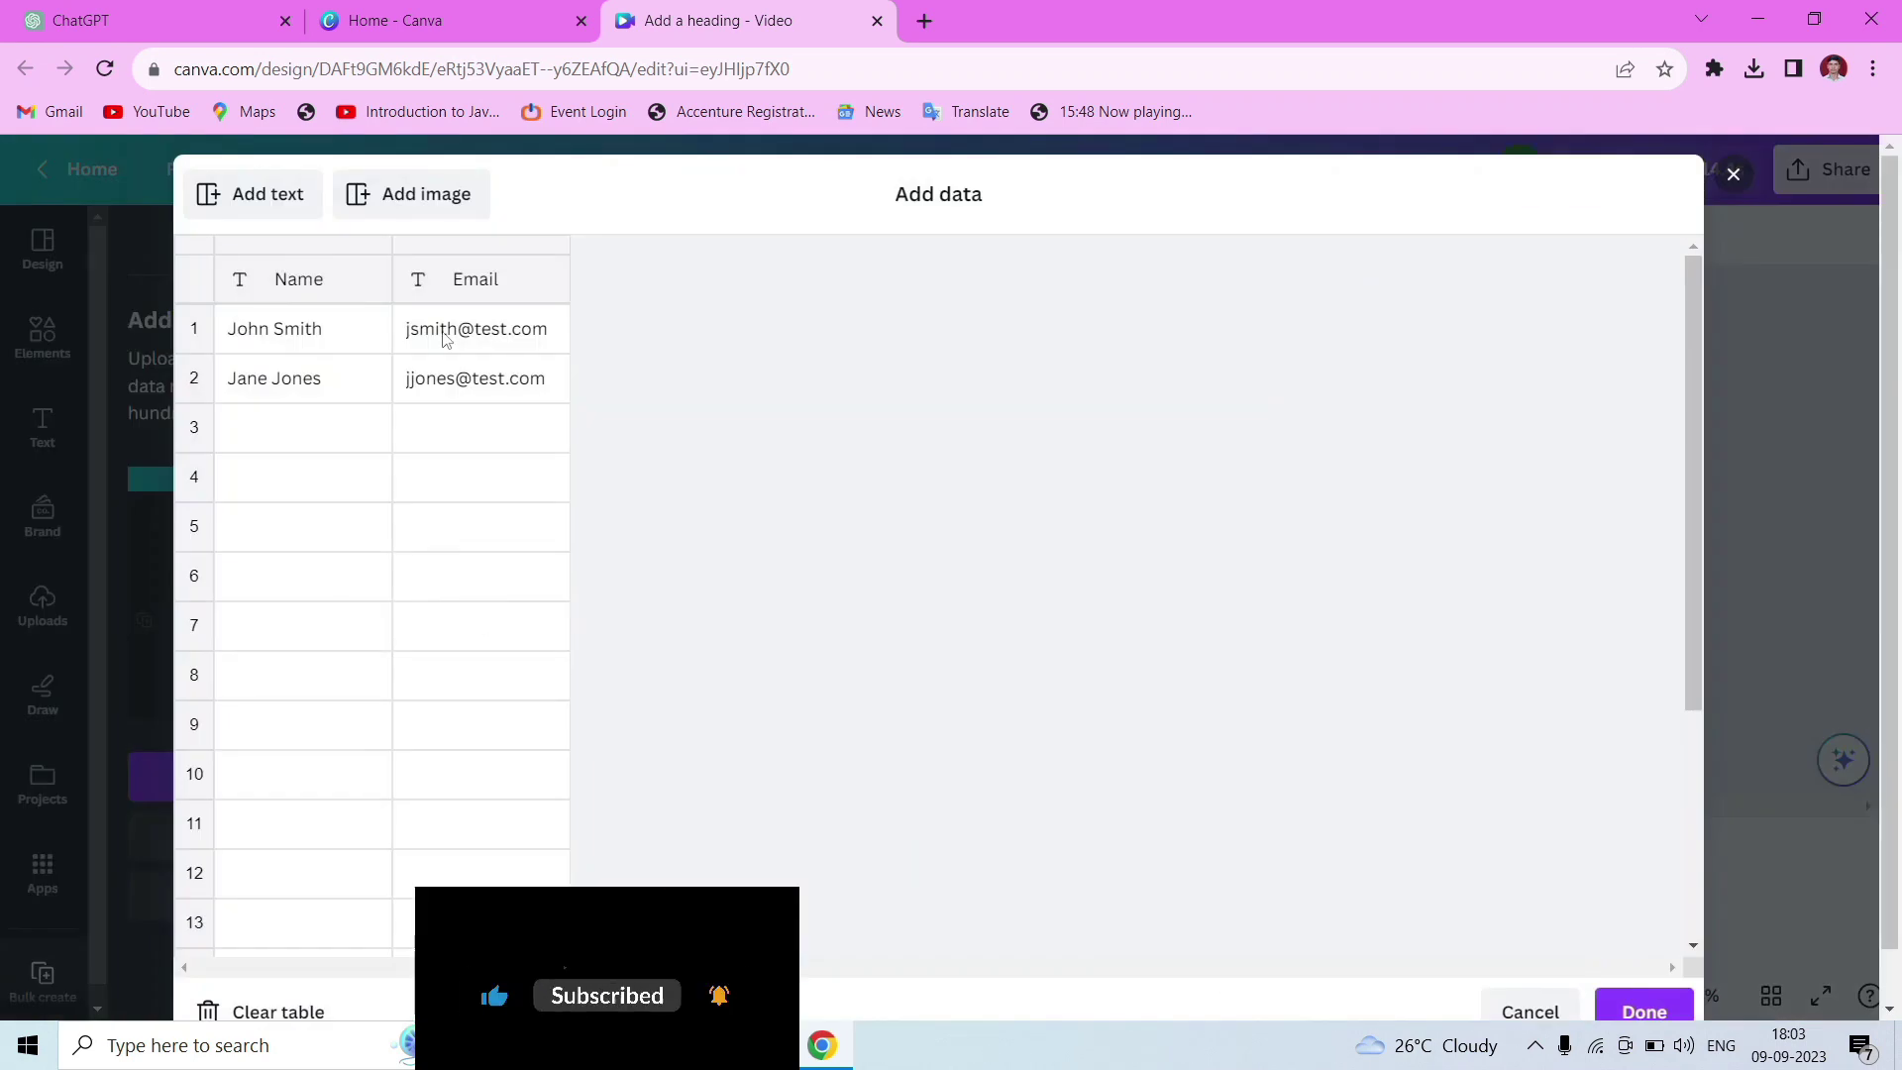
pyautogui.click(251, 1012)
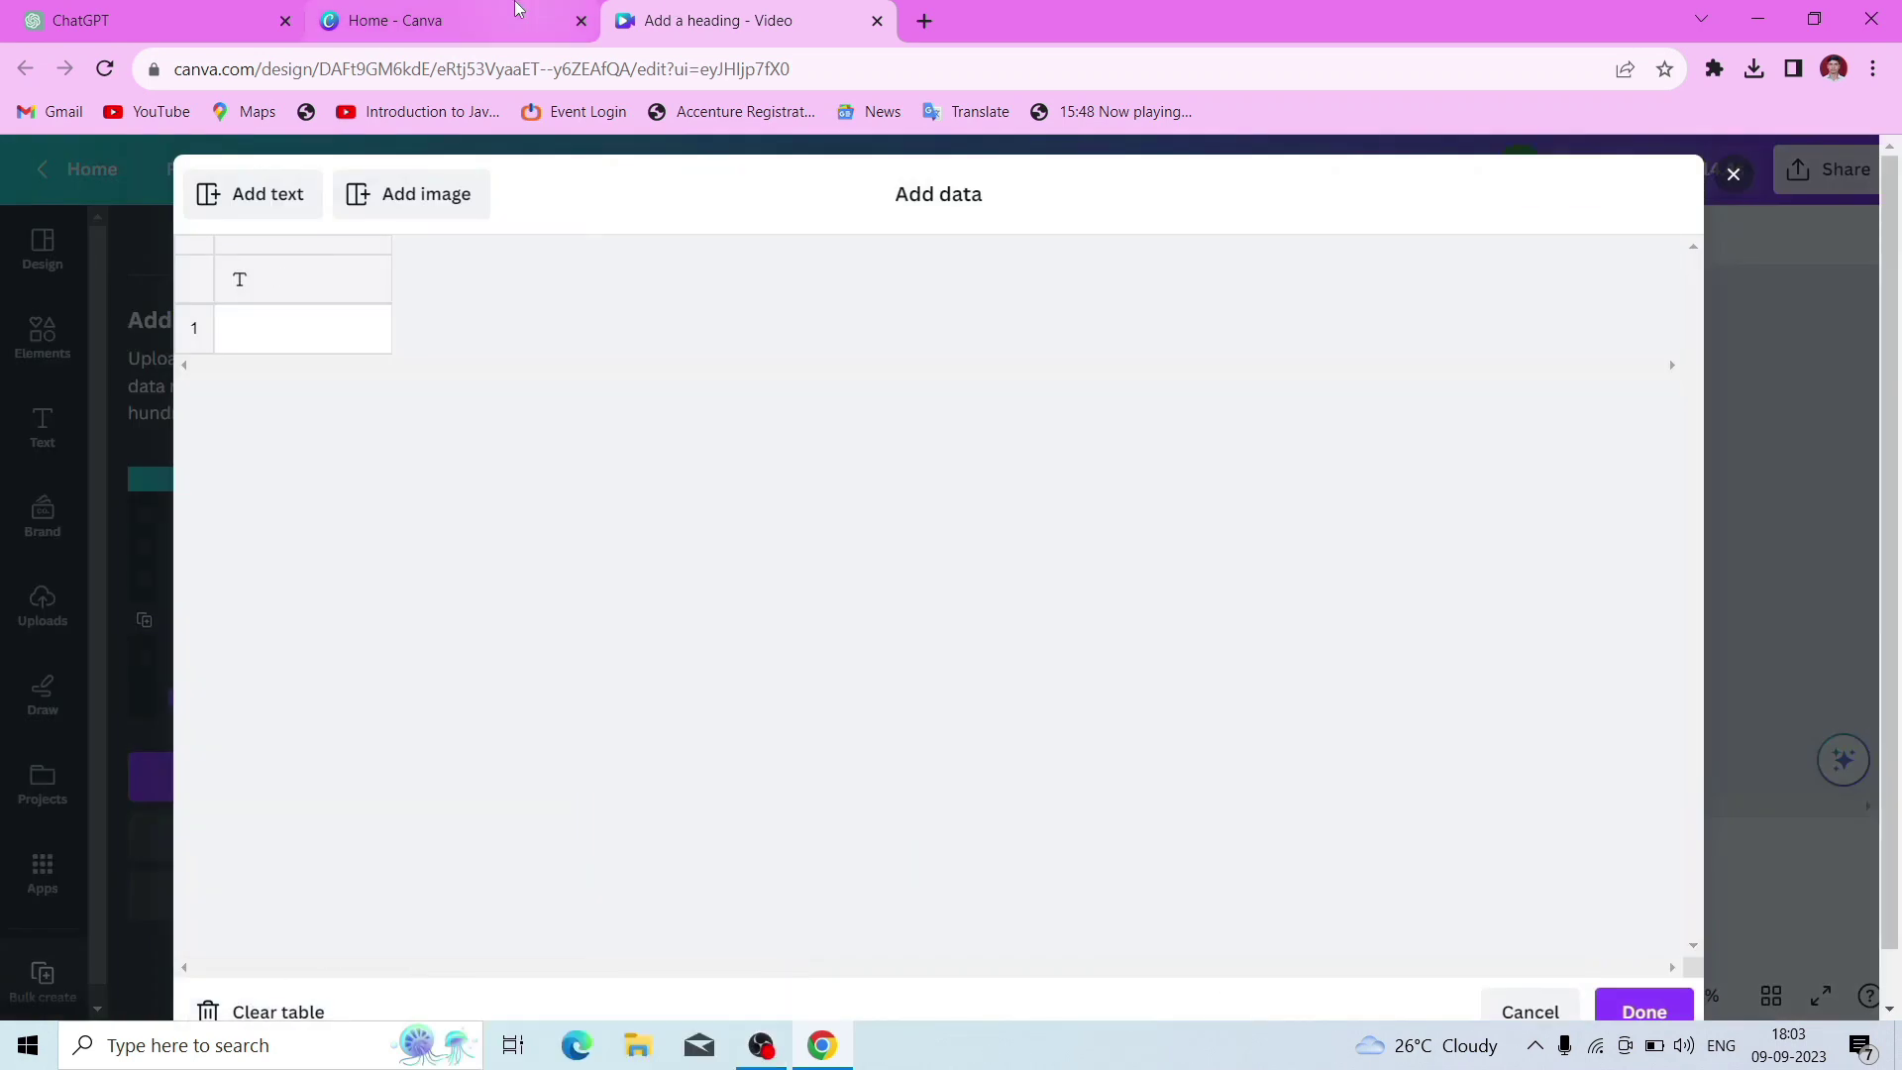
# Search the web for Google Sheets in a new browser tab and create a blank spreadsheet
pyautogui.click(150, 10)
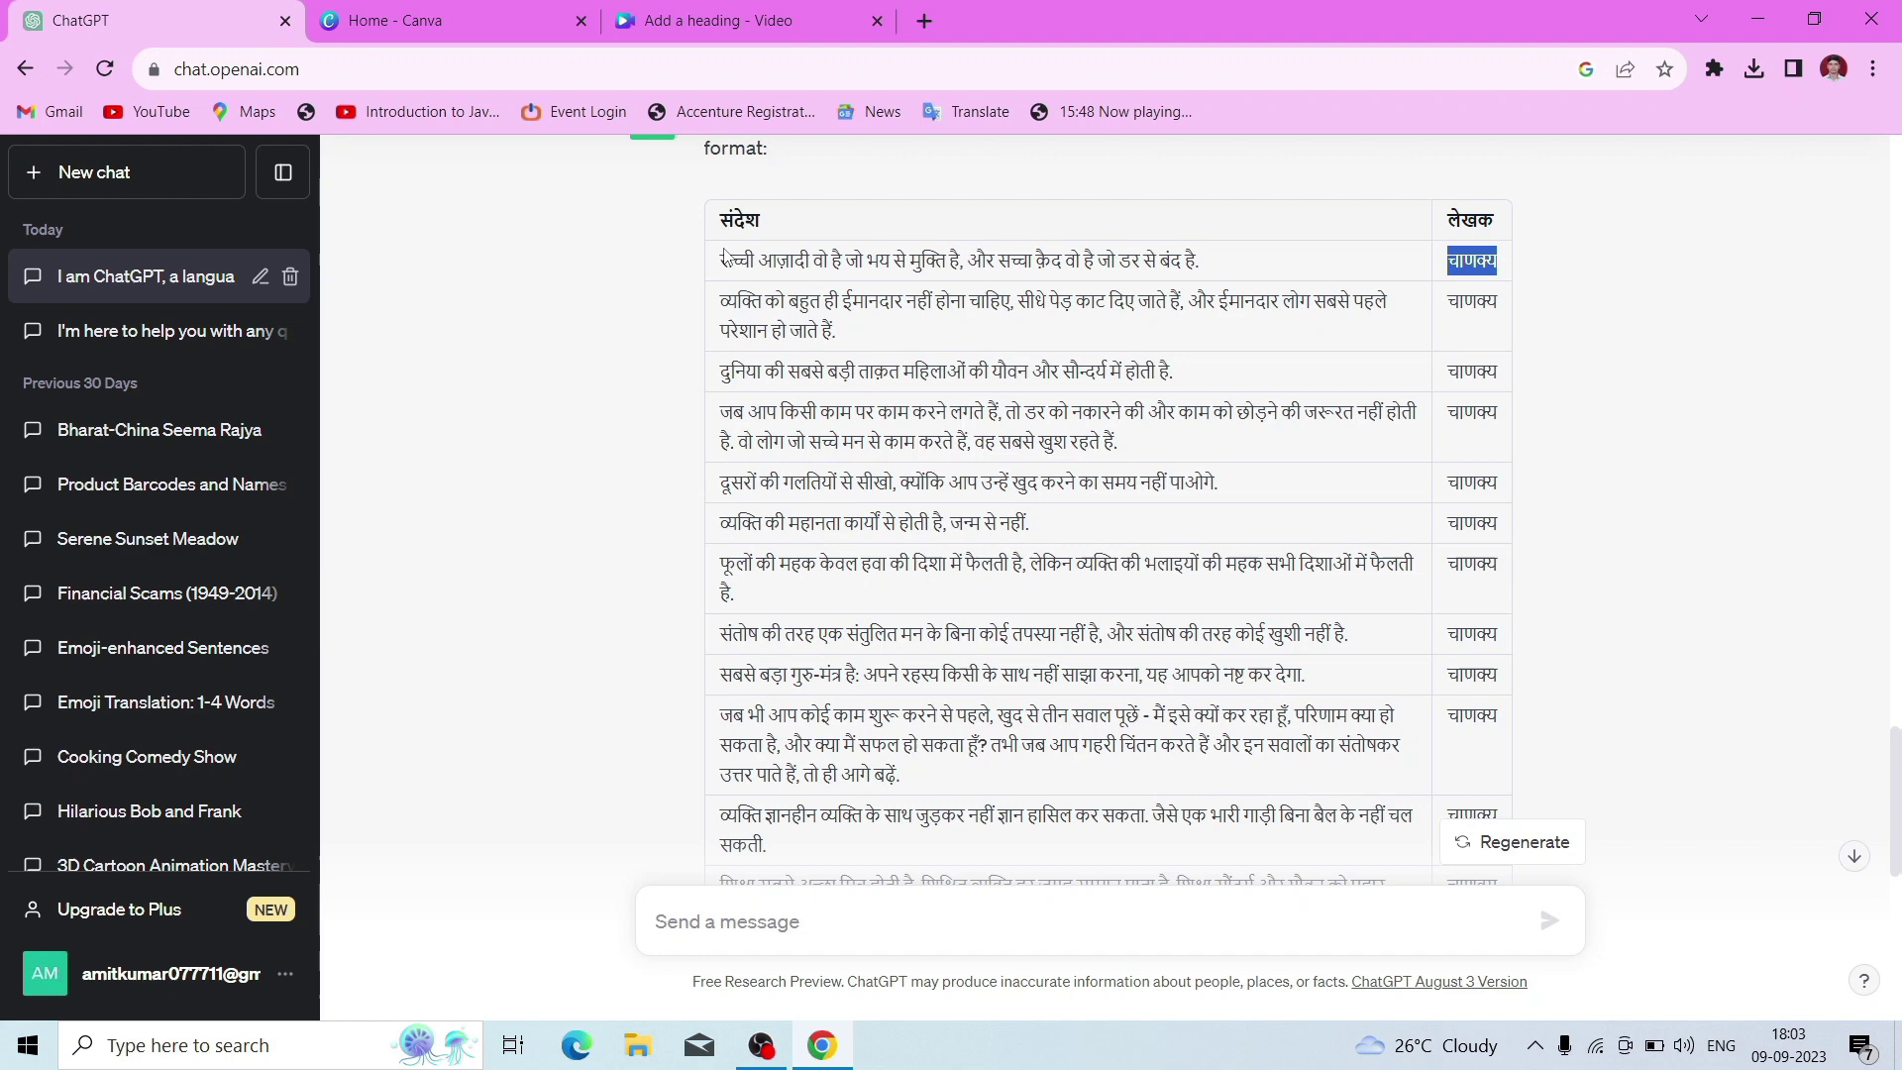
pyautogui.click(924, 20)
pyautogui.write('g')
pyautogui.press('Return')
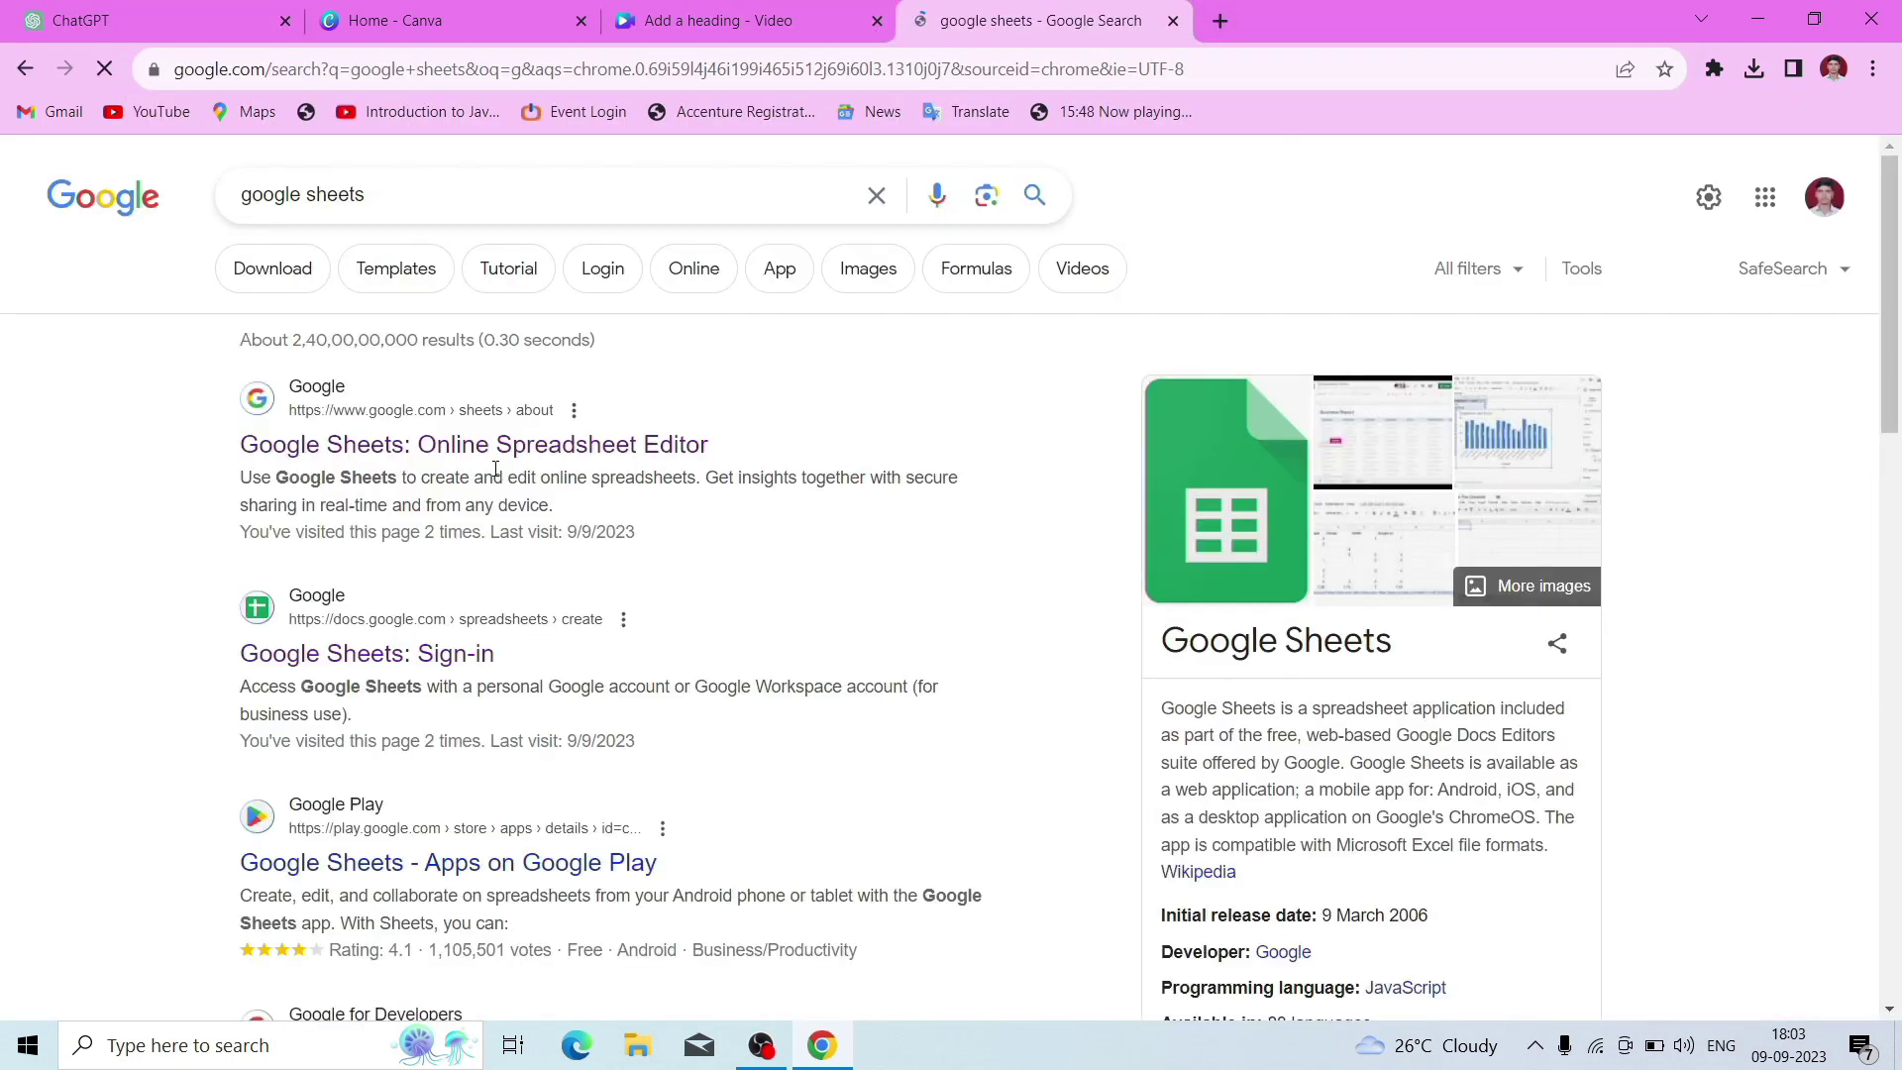
pyautogui.click(381, 656)
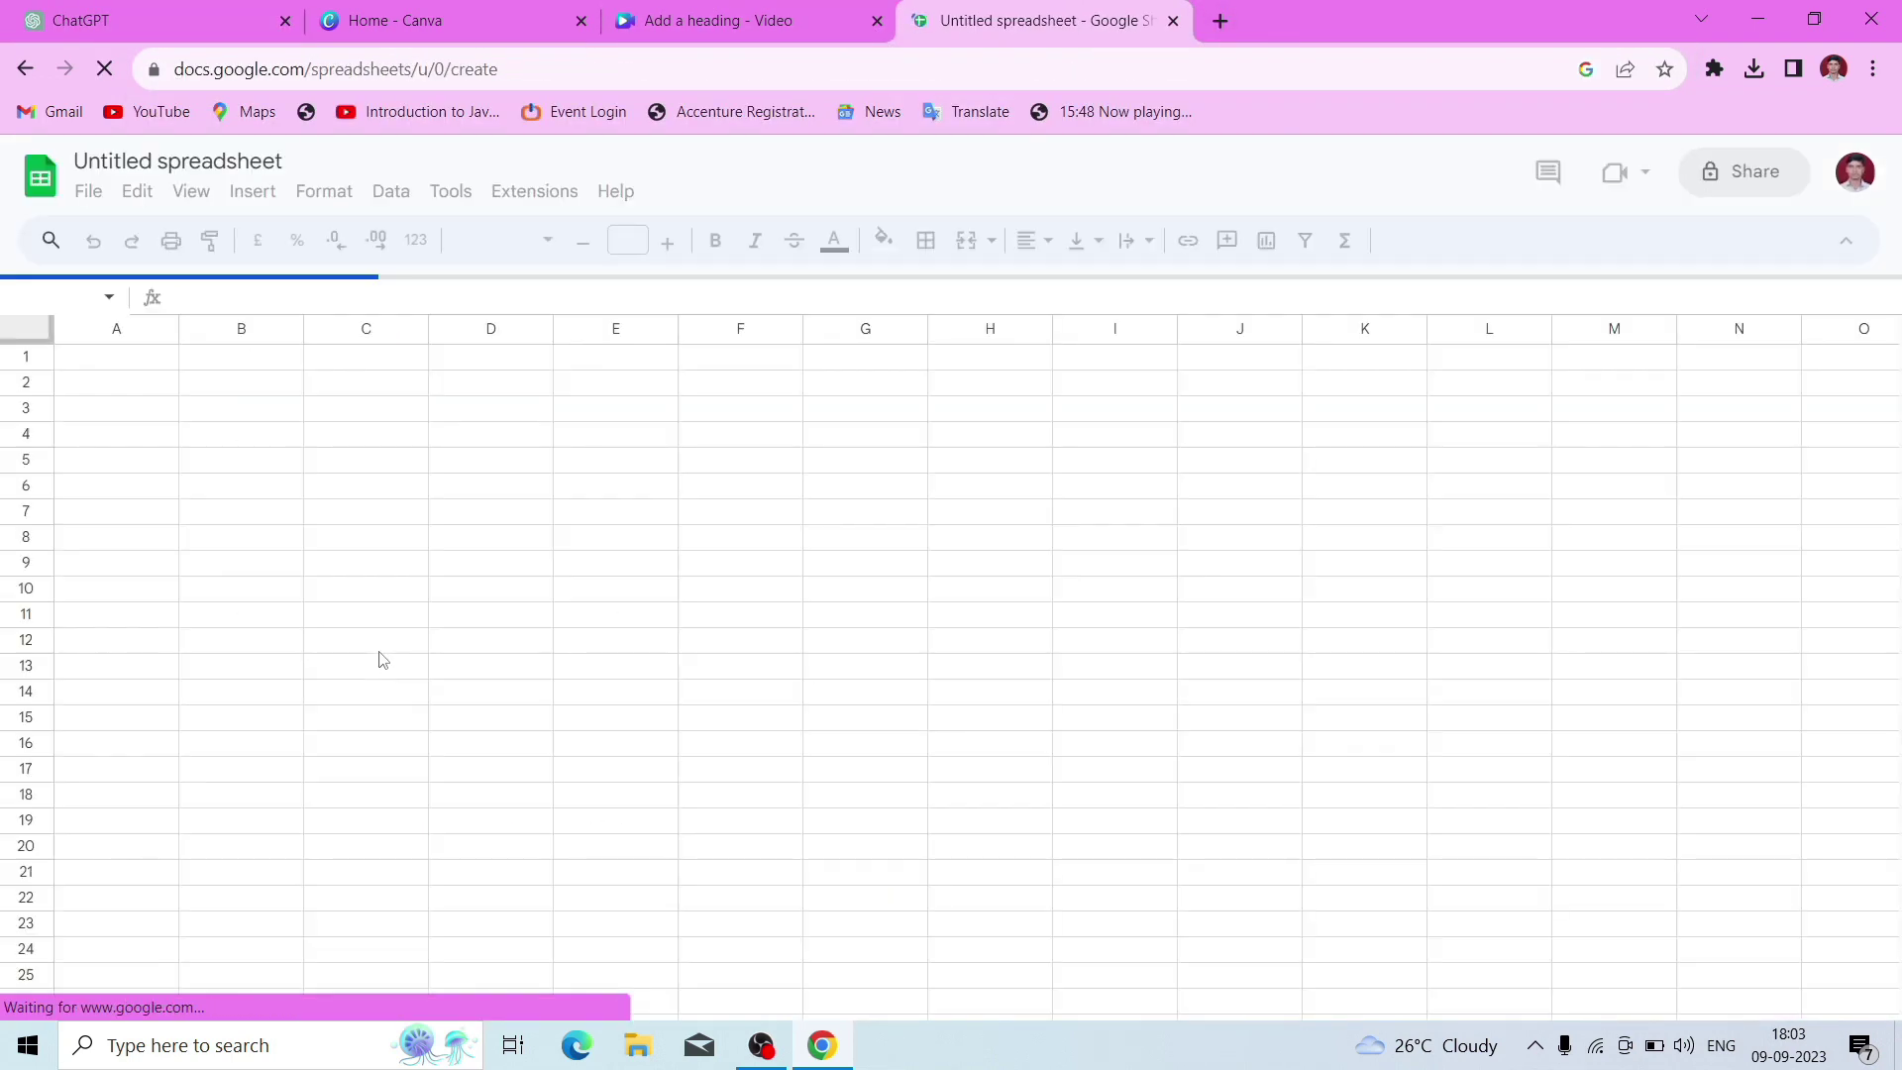
# Copy the table of Chanakya quotes and authors from ChatGPT and paste it into the blank Google Sheets spreadsheet at A1
pyautogui.click(718, 20)
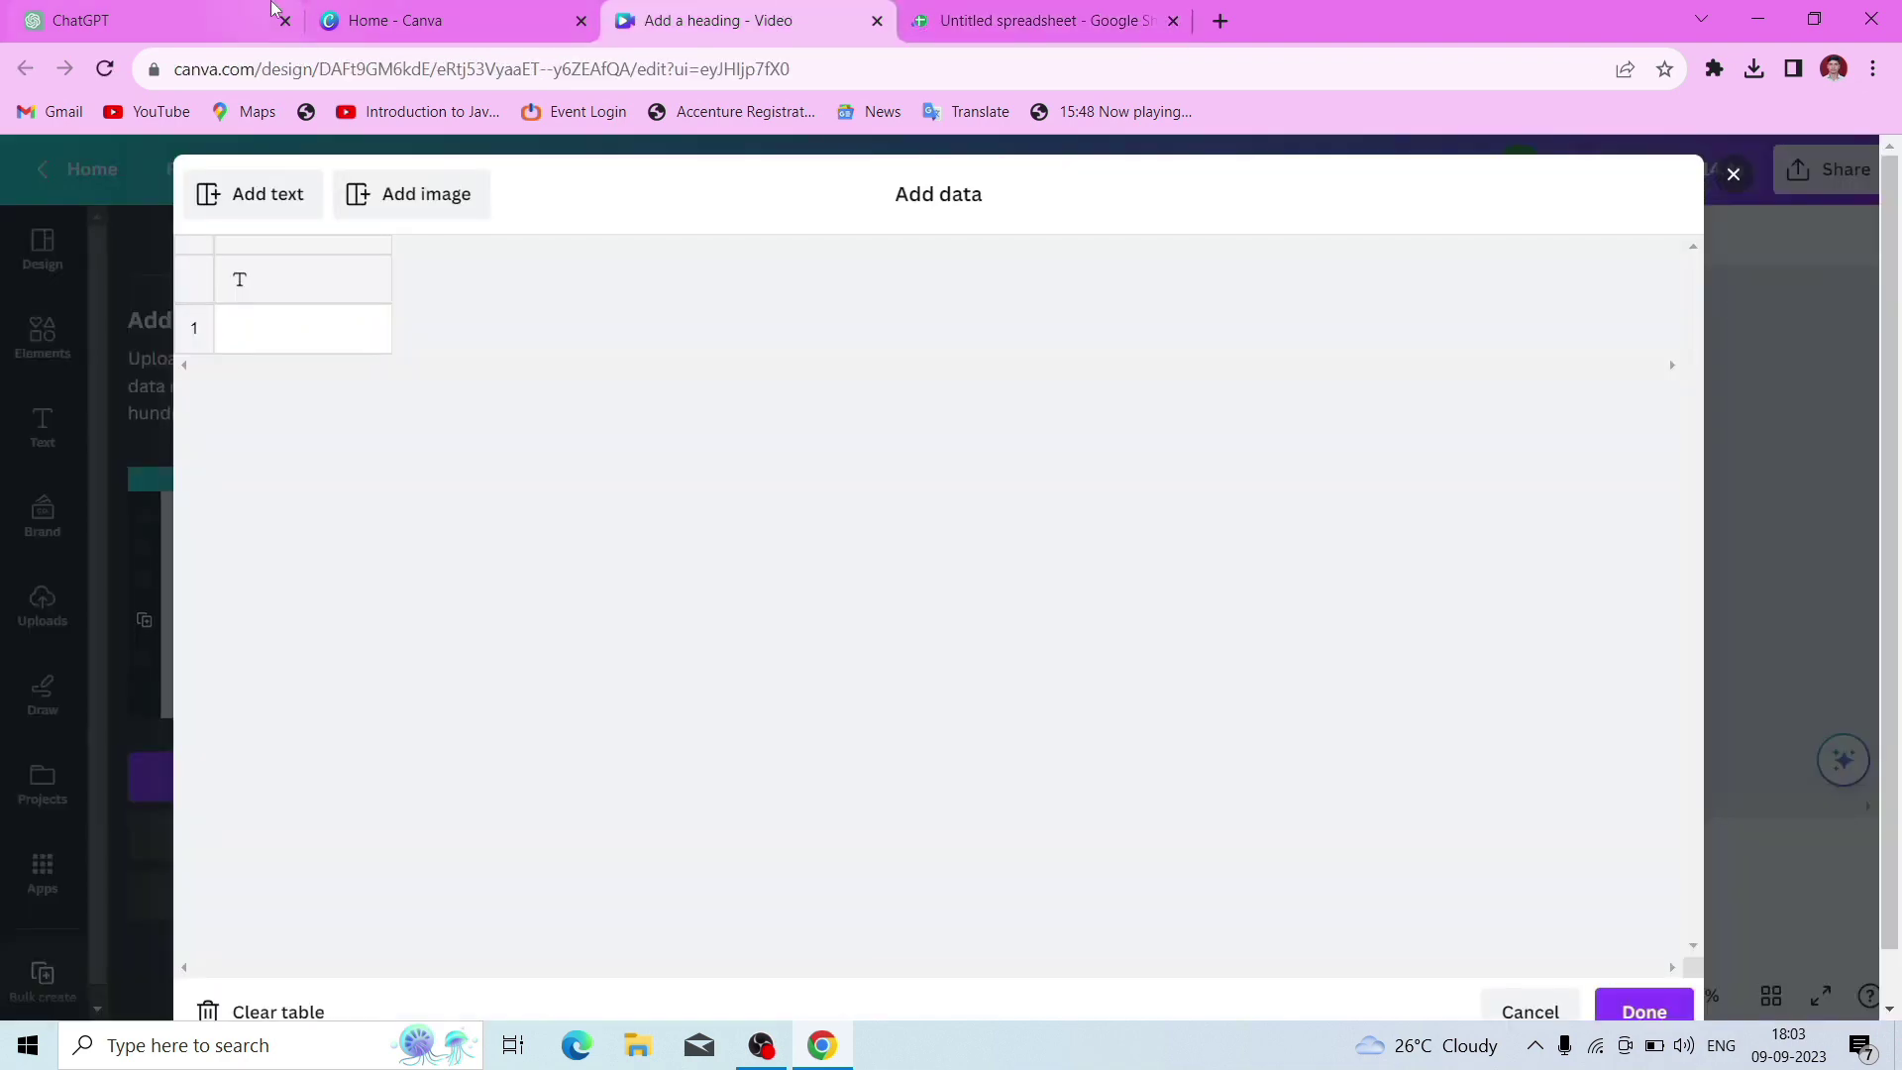
pyautogui.click(243, 7)
pyautogui.moveTo(1895, 751); pyautogui.dragTo(1863, 580)
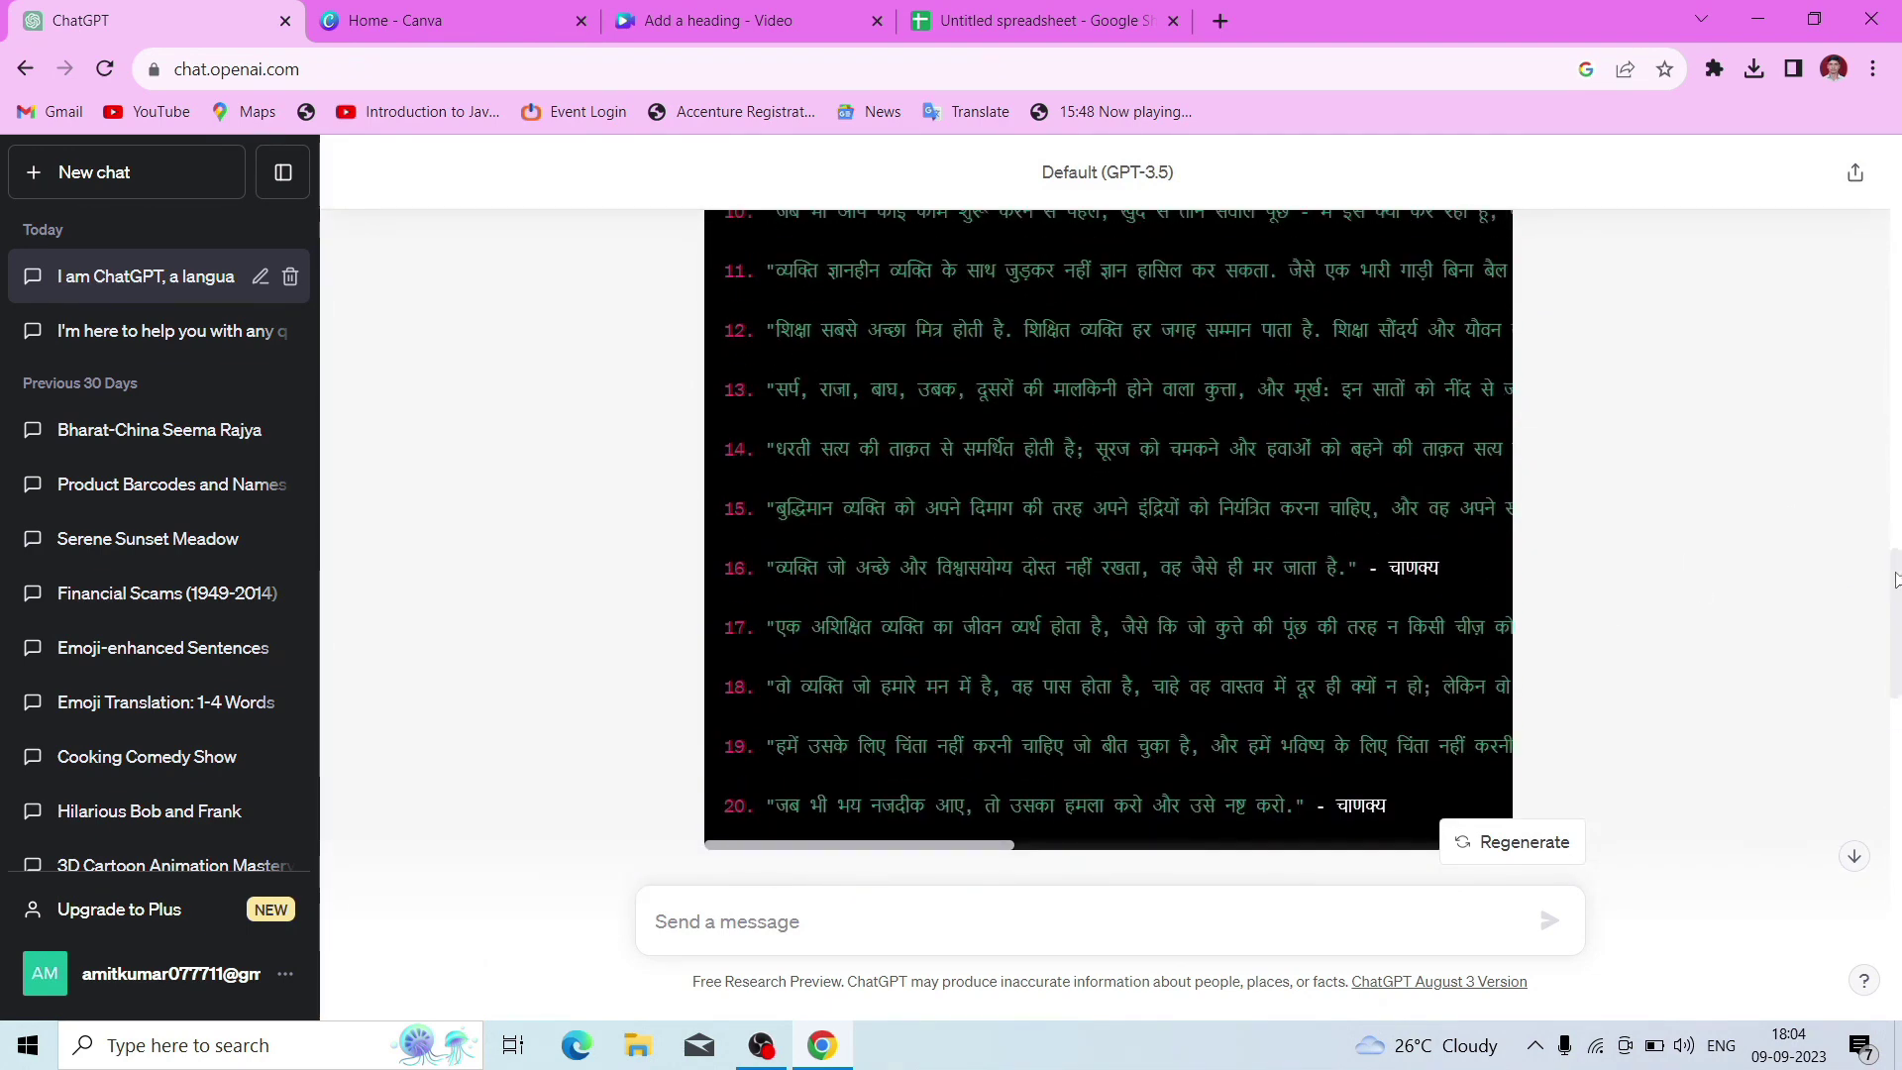
pyautogui.scroll(-15, 694, 446)
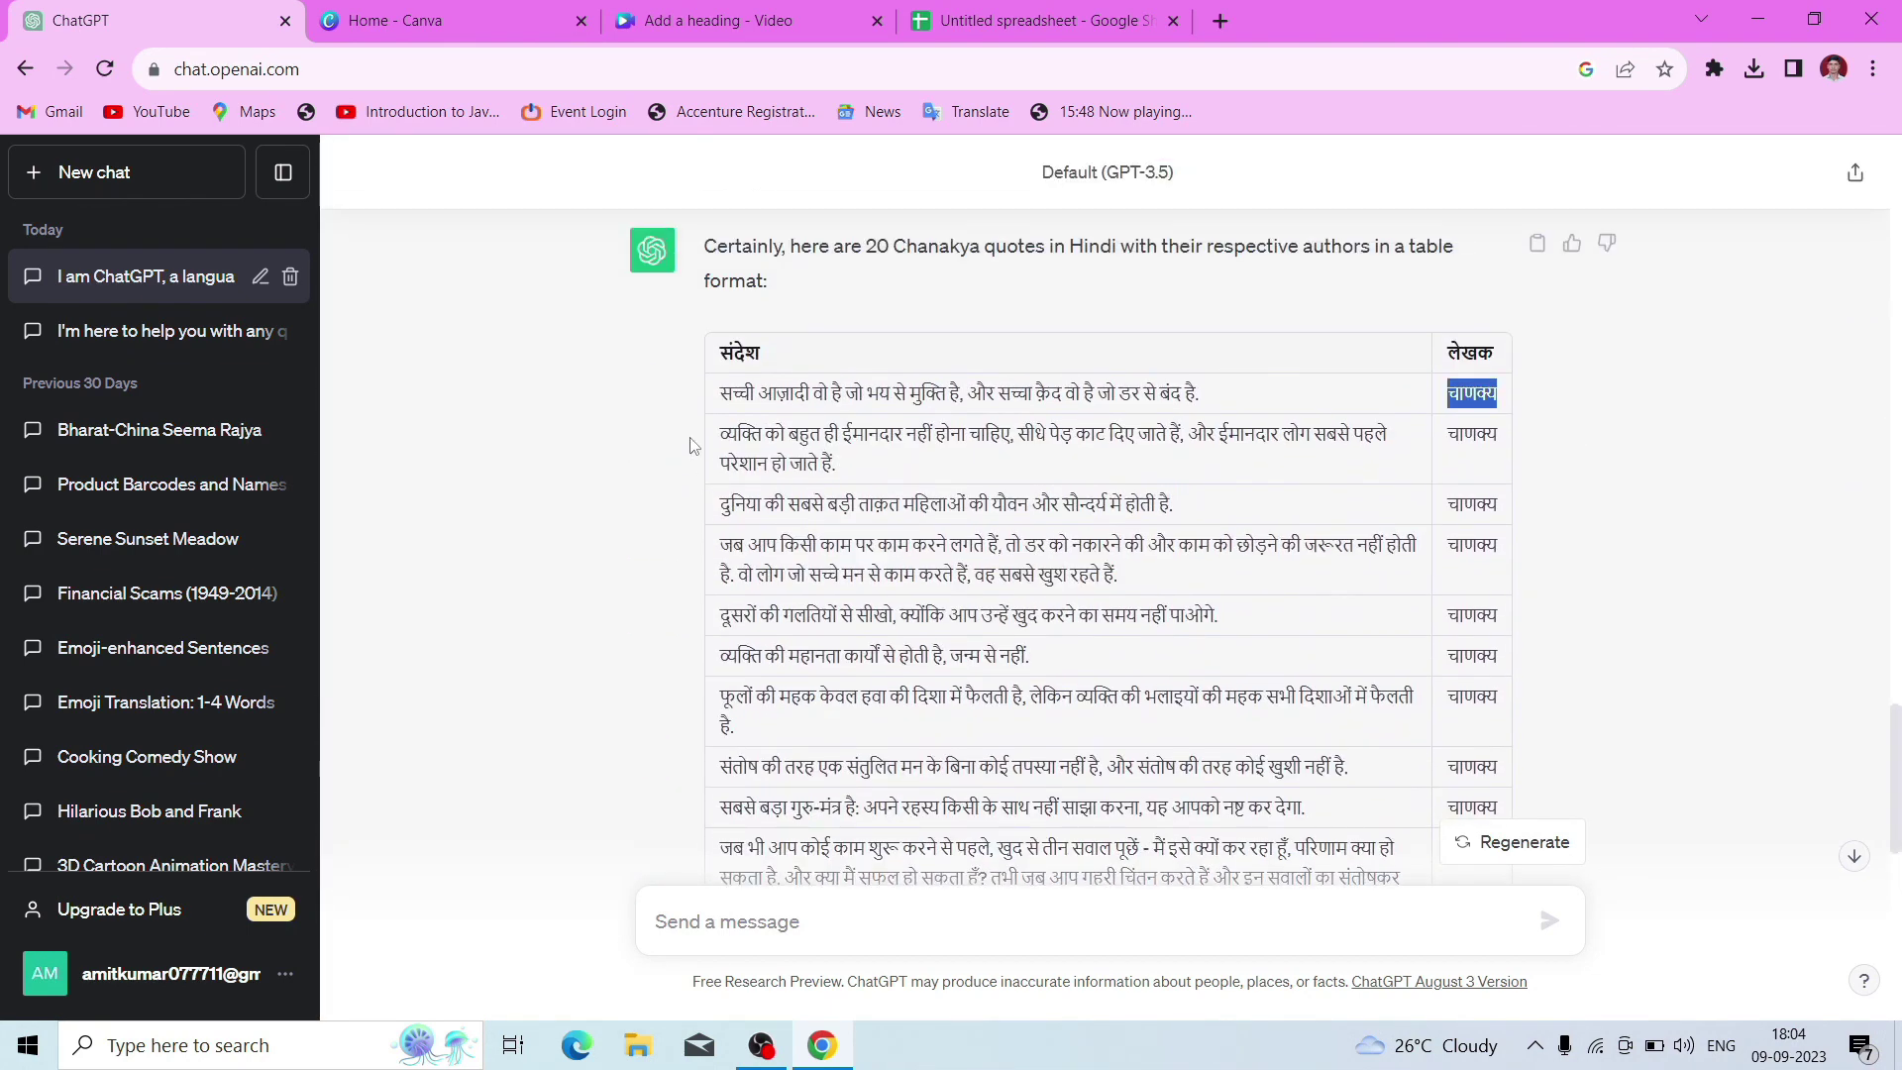
pyautogui.moveTo(714, 355); pyautogui.dragTo(1272, 588)
pyautogui.scroll(-10, 1265, 585)
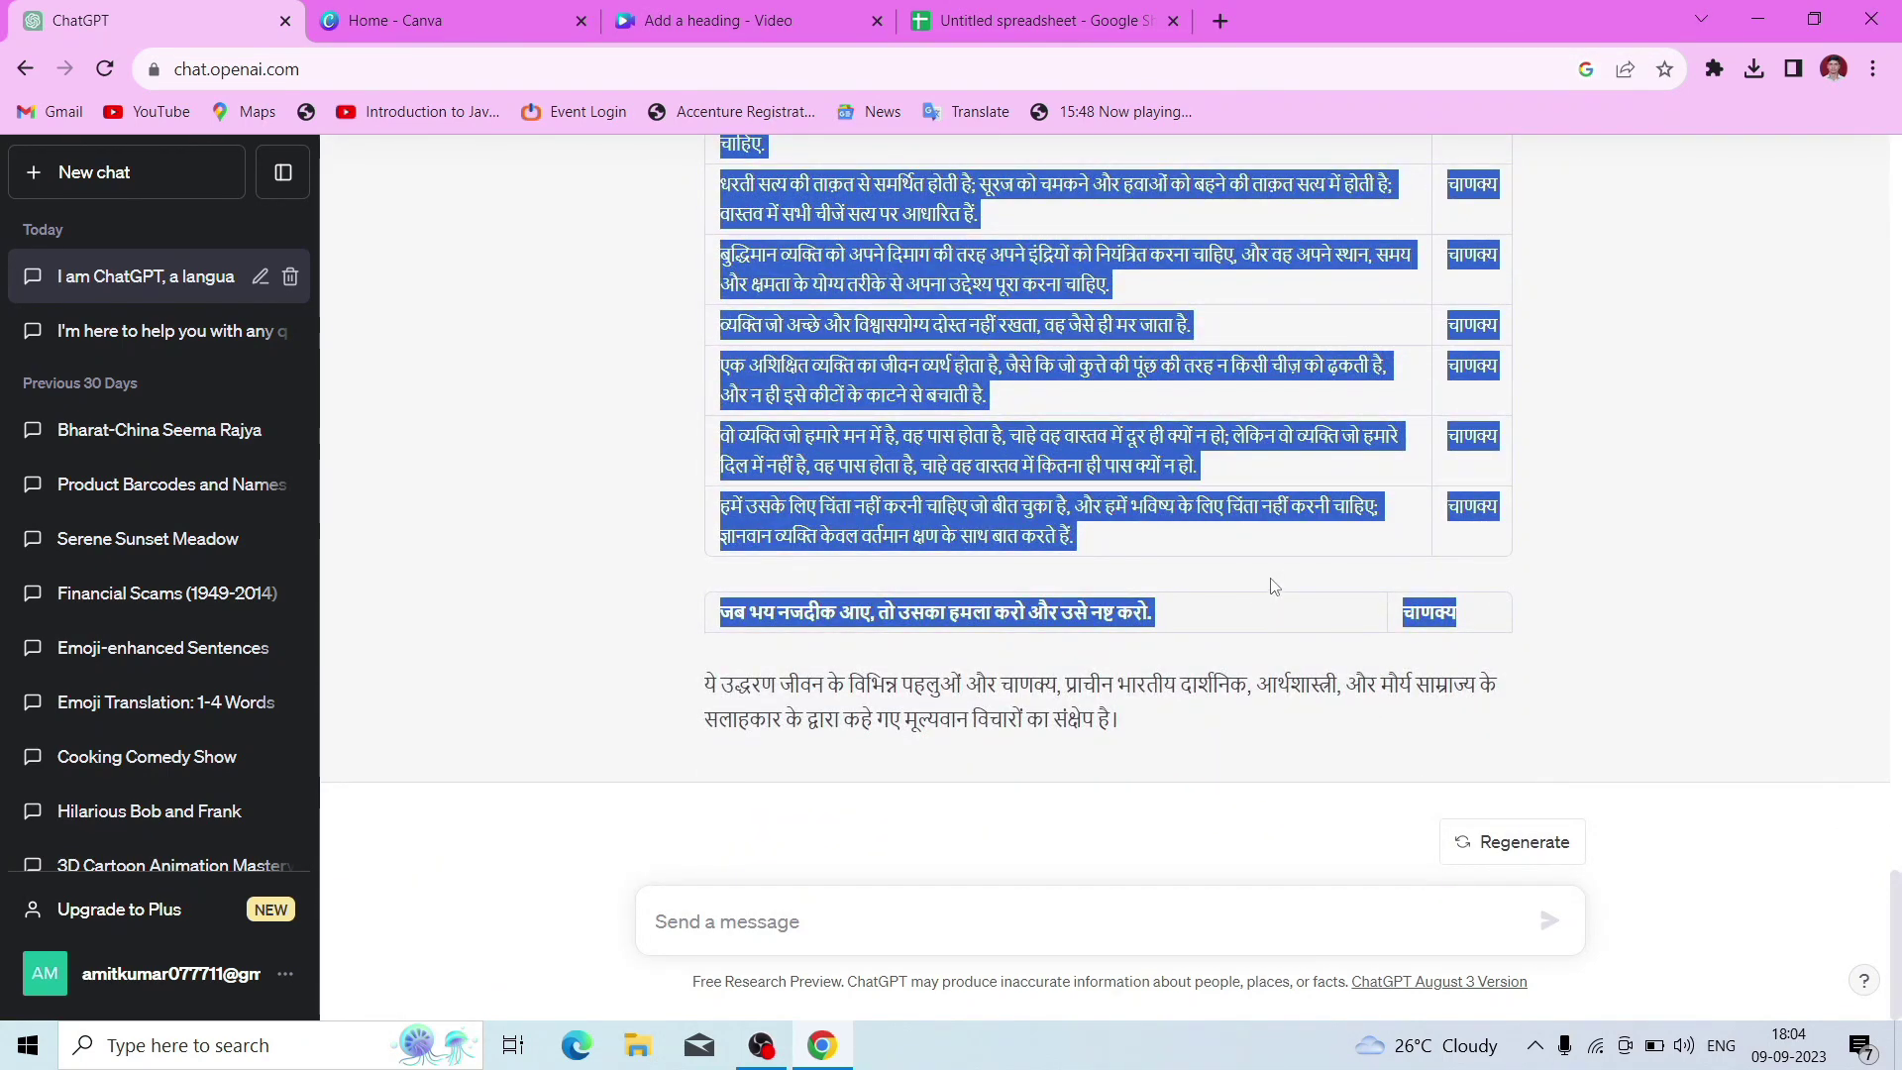
pyautogui.click(1080, 14)
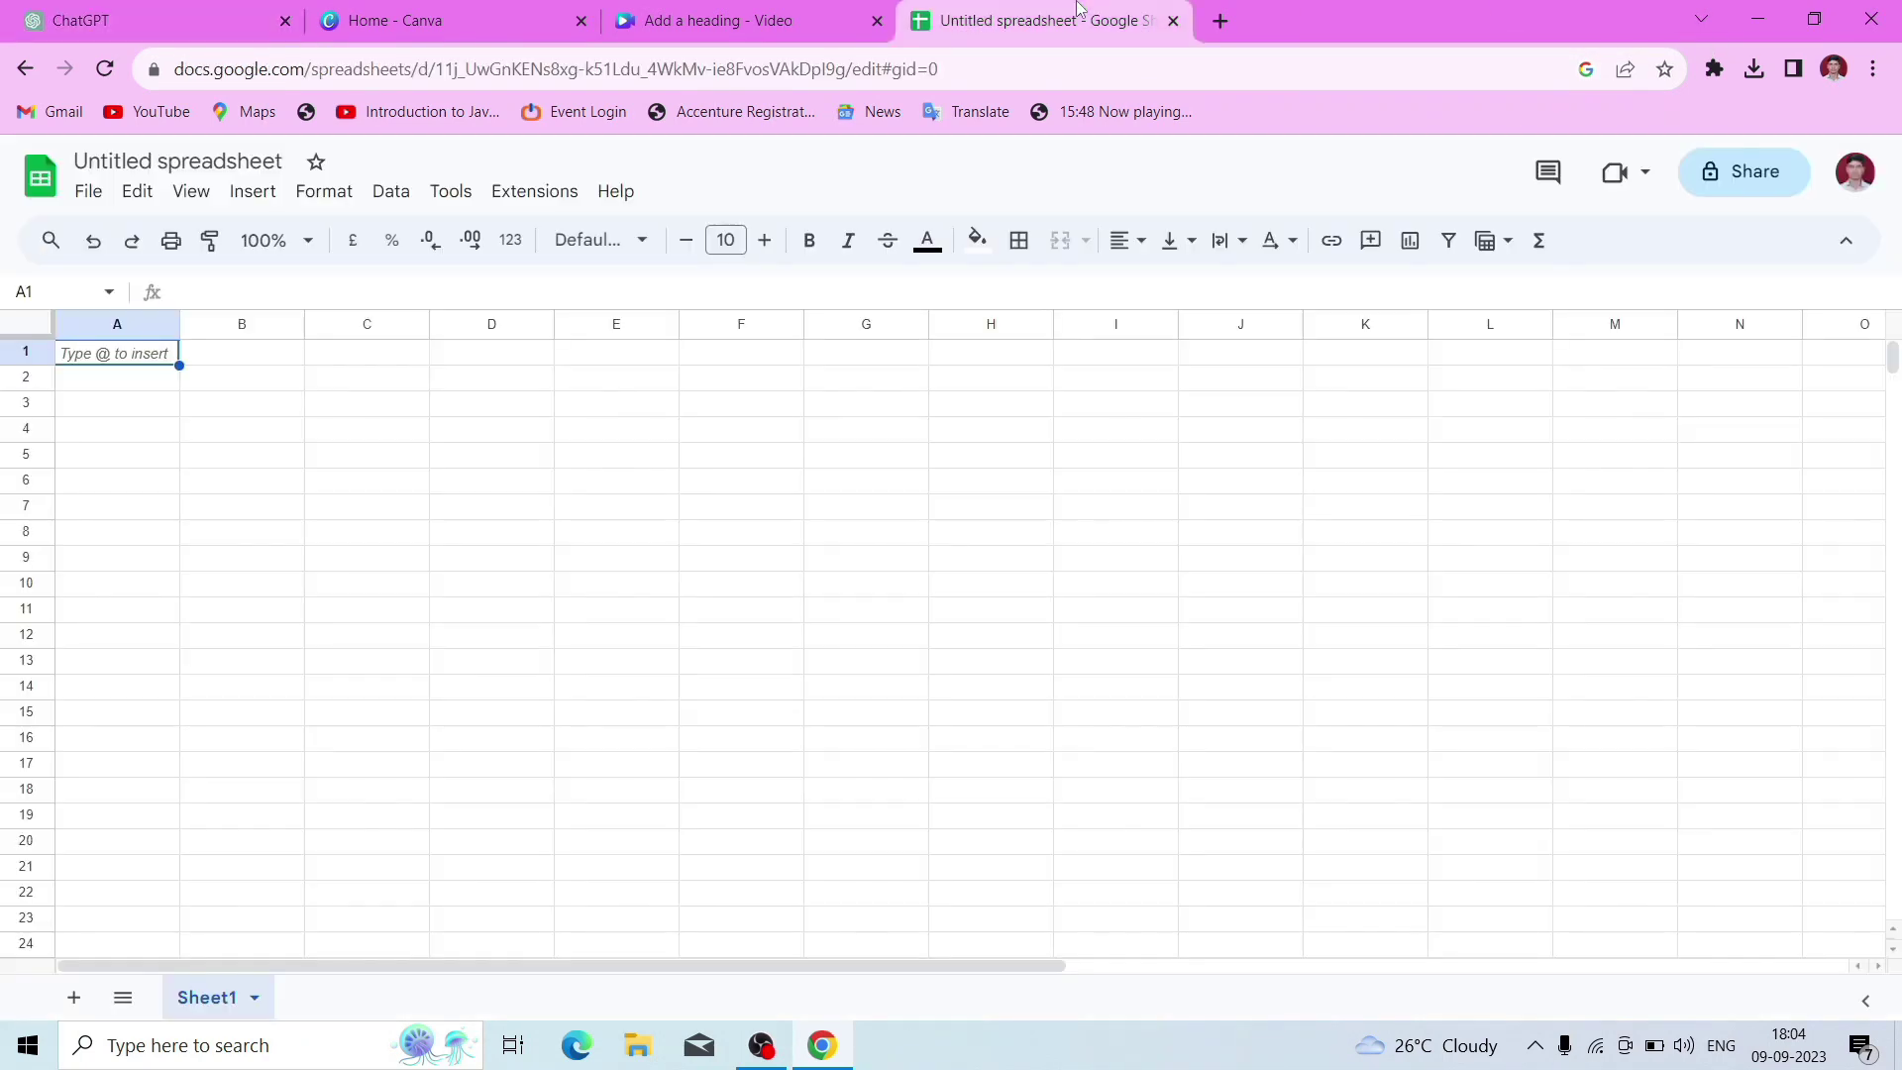
pyautogui.click(132, 327)
pyautogui.hotkey('ctrl', 'v')
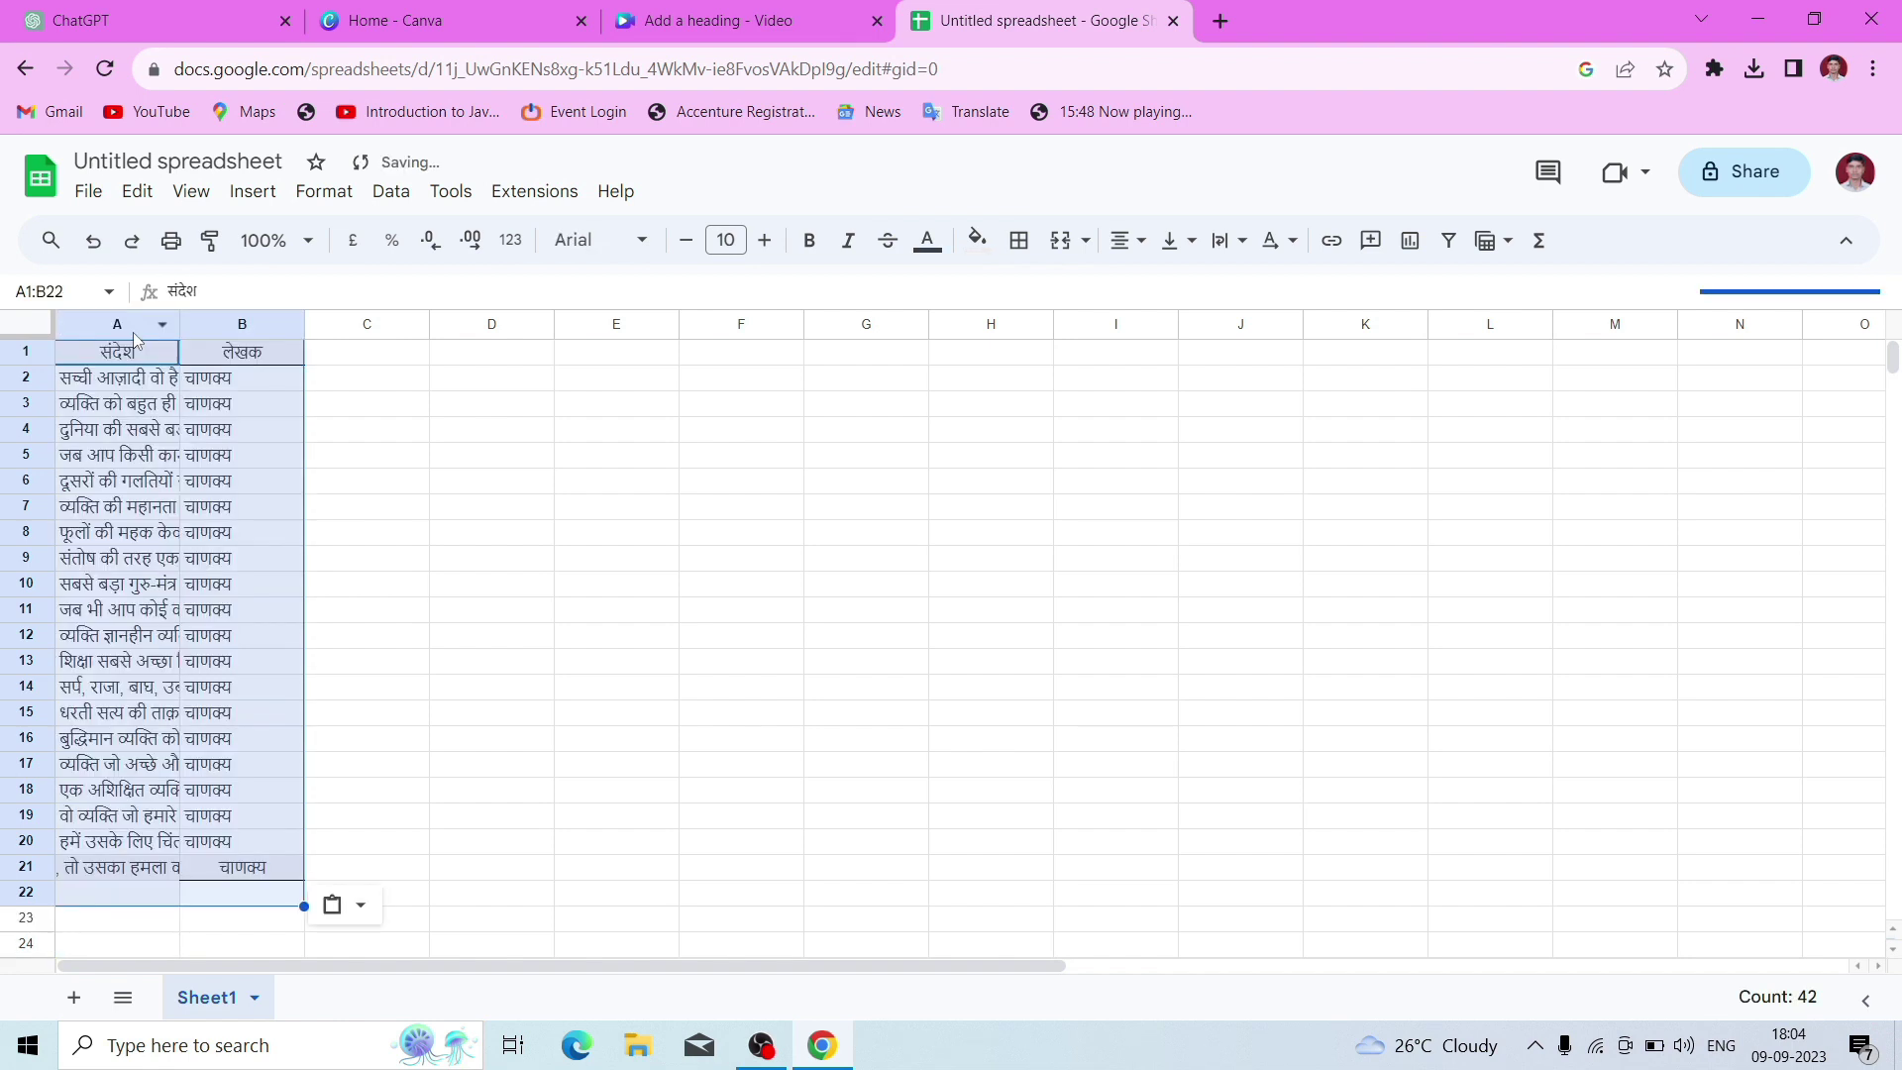
# Widen column A until the Hindi quotes are readable in full
pyautogui.click(174, 327)
pyautogui.click(161, 324)
pyautogui.press('Escape')
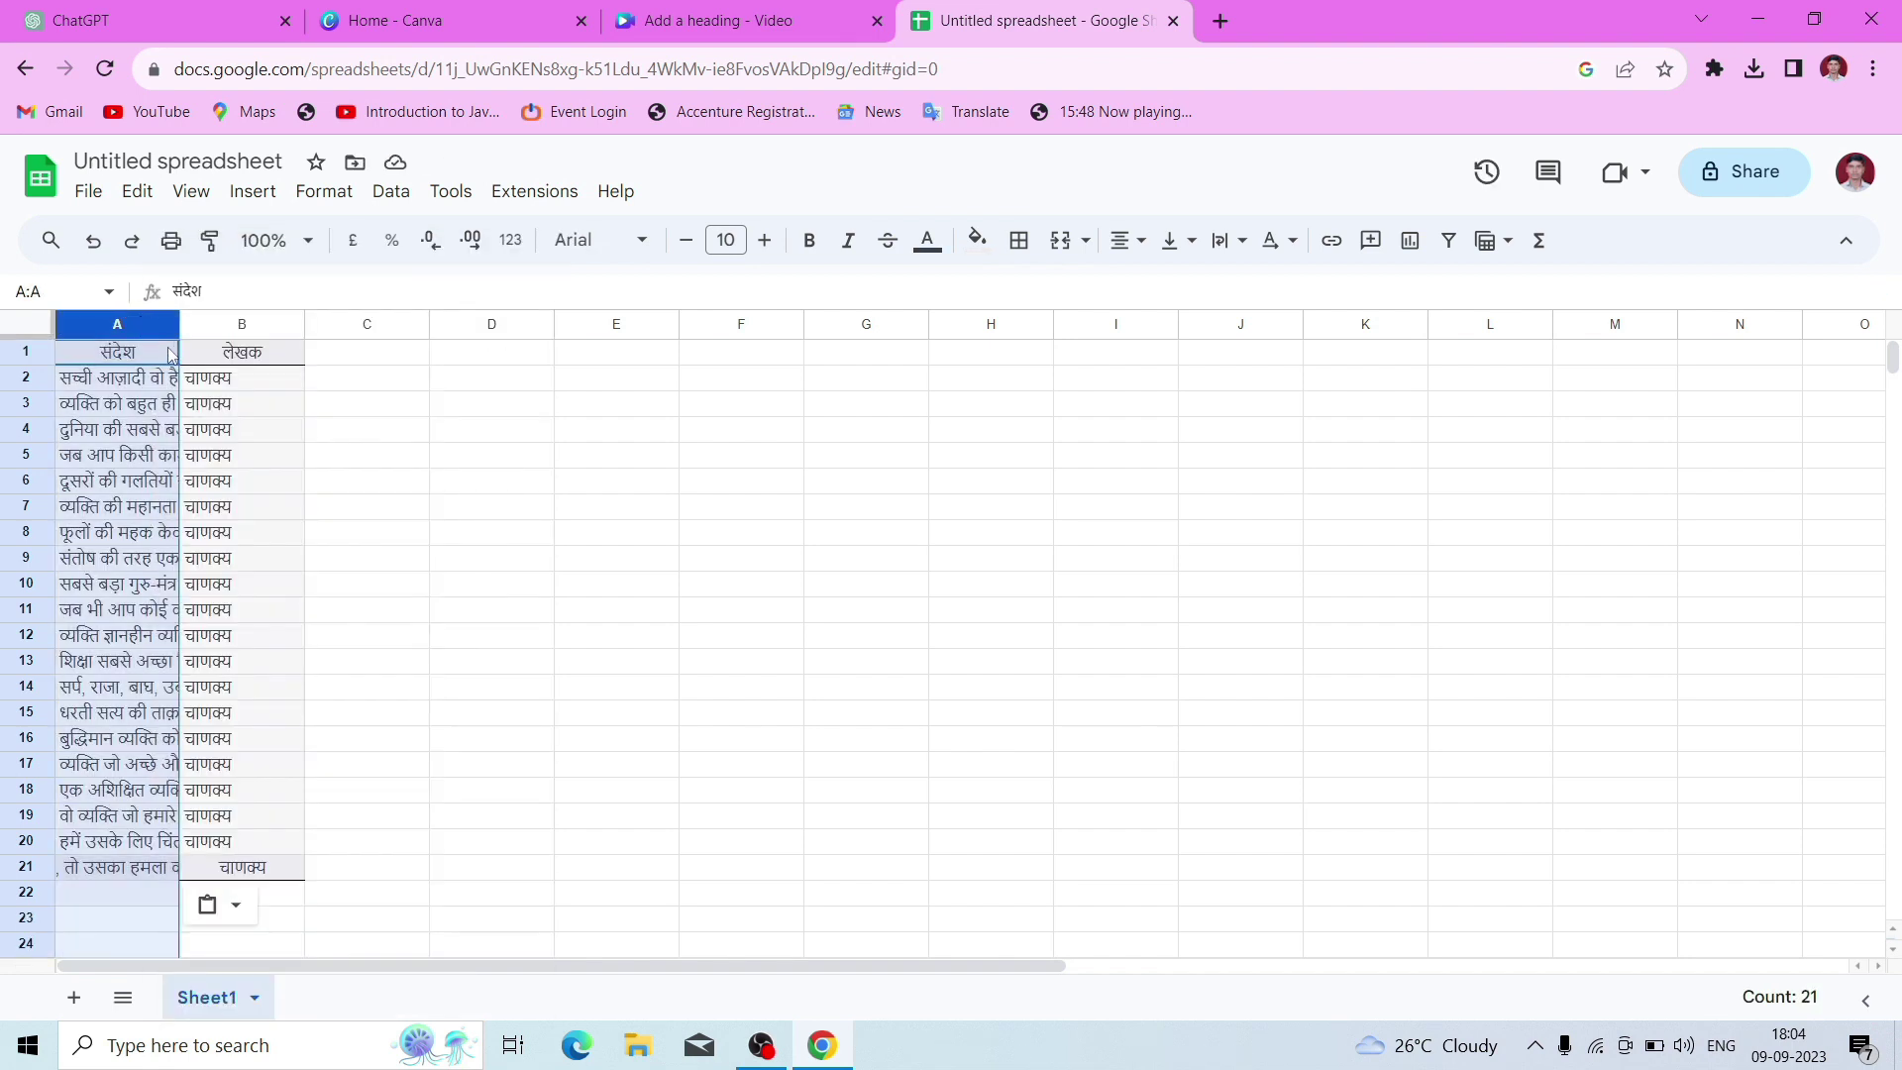
pyautogui.moveTo(182, 324); pyautogui.dragTo(1561, 323)
# Clear the overly long quotes in cells A11, A19, A16, A5 and A20
pyautogui.click(1255, 608)
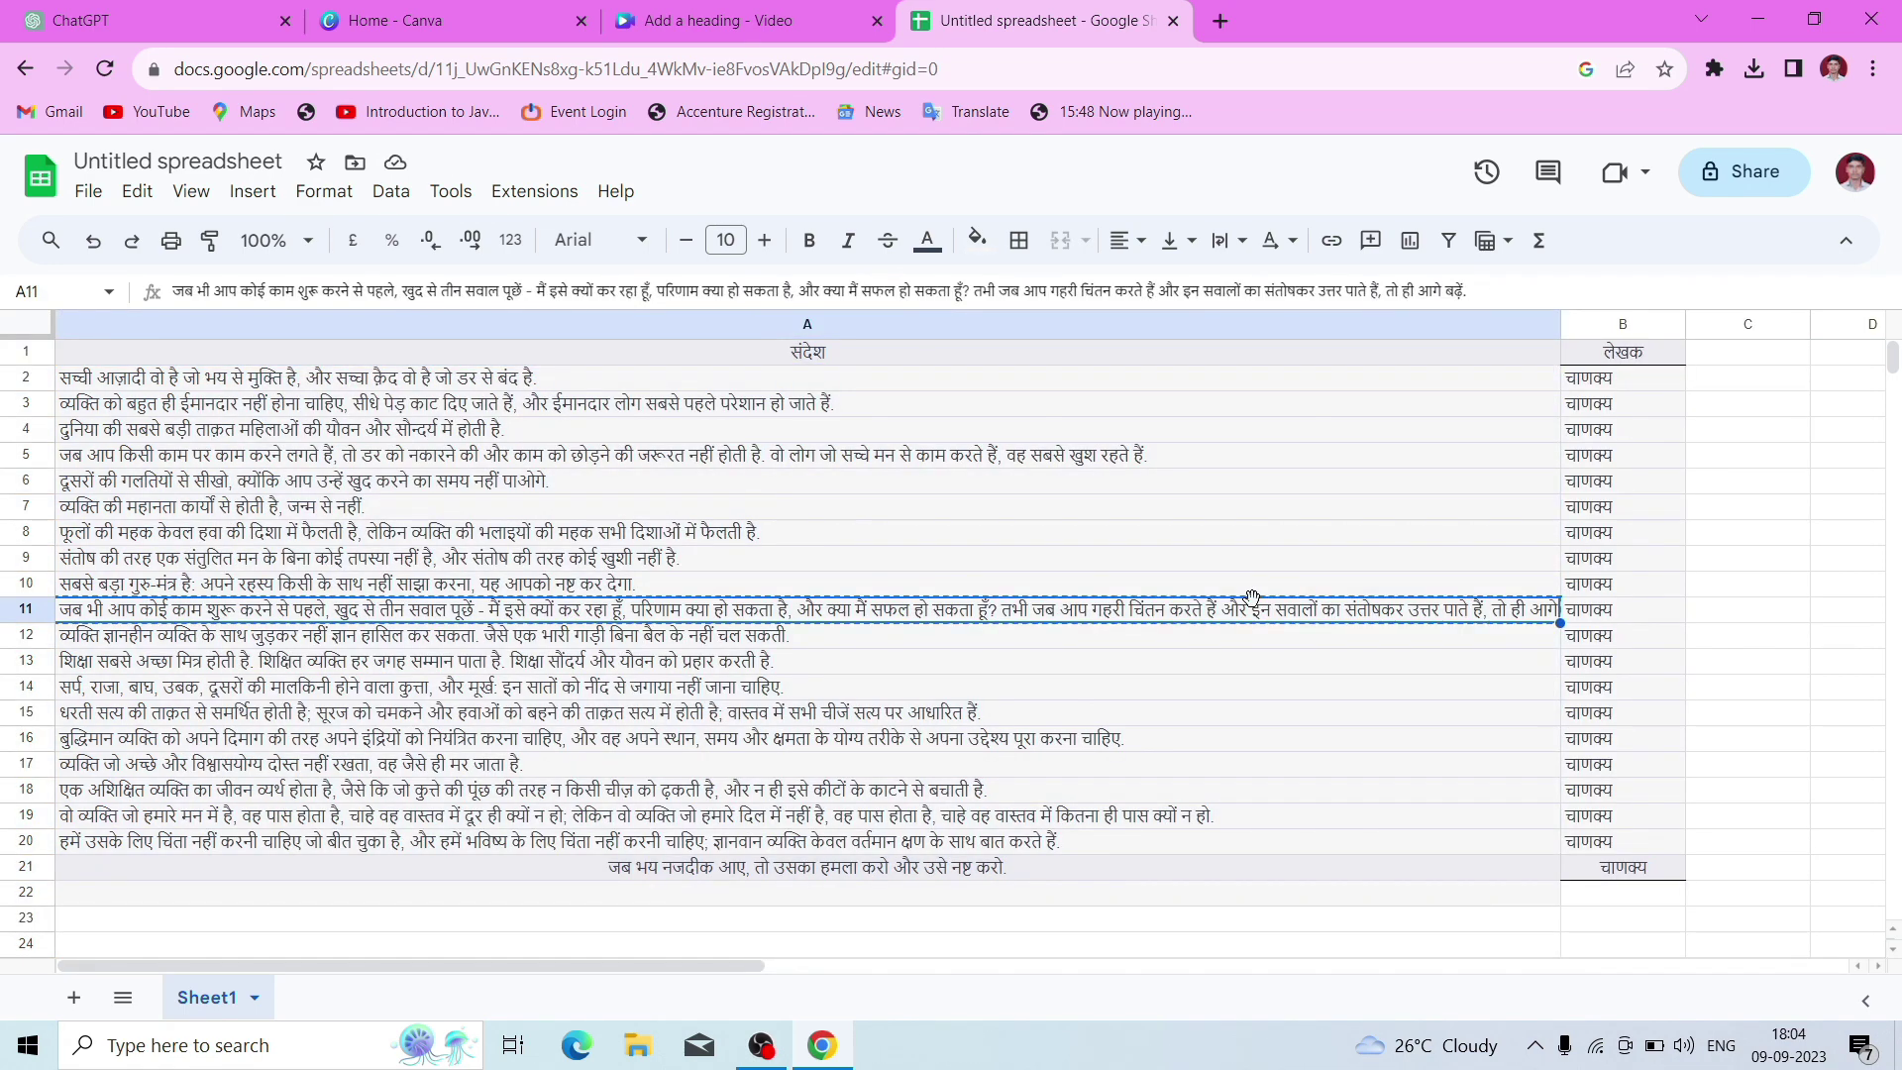
pyautogui.press('Delete')
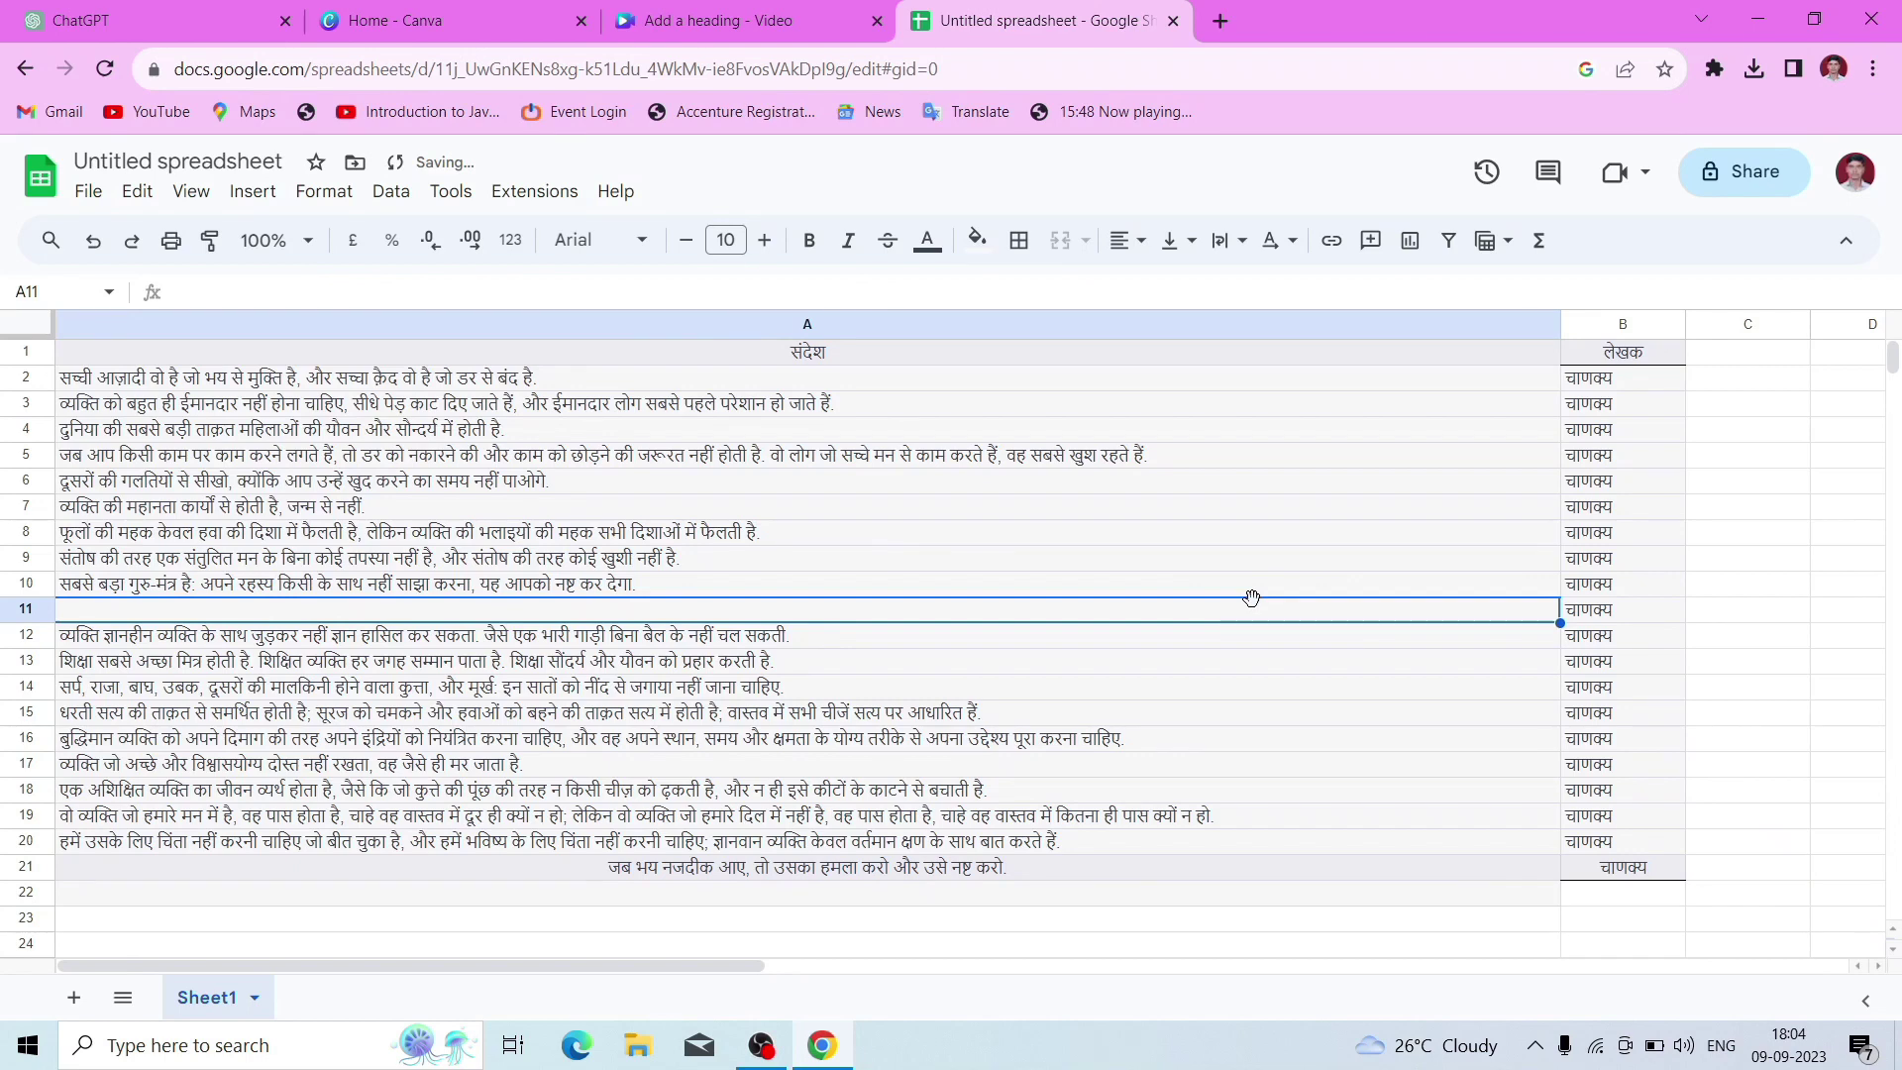
pyautogui.click(1175, 818)
pyautogui.press('Delete')
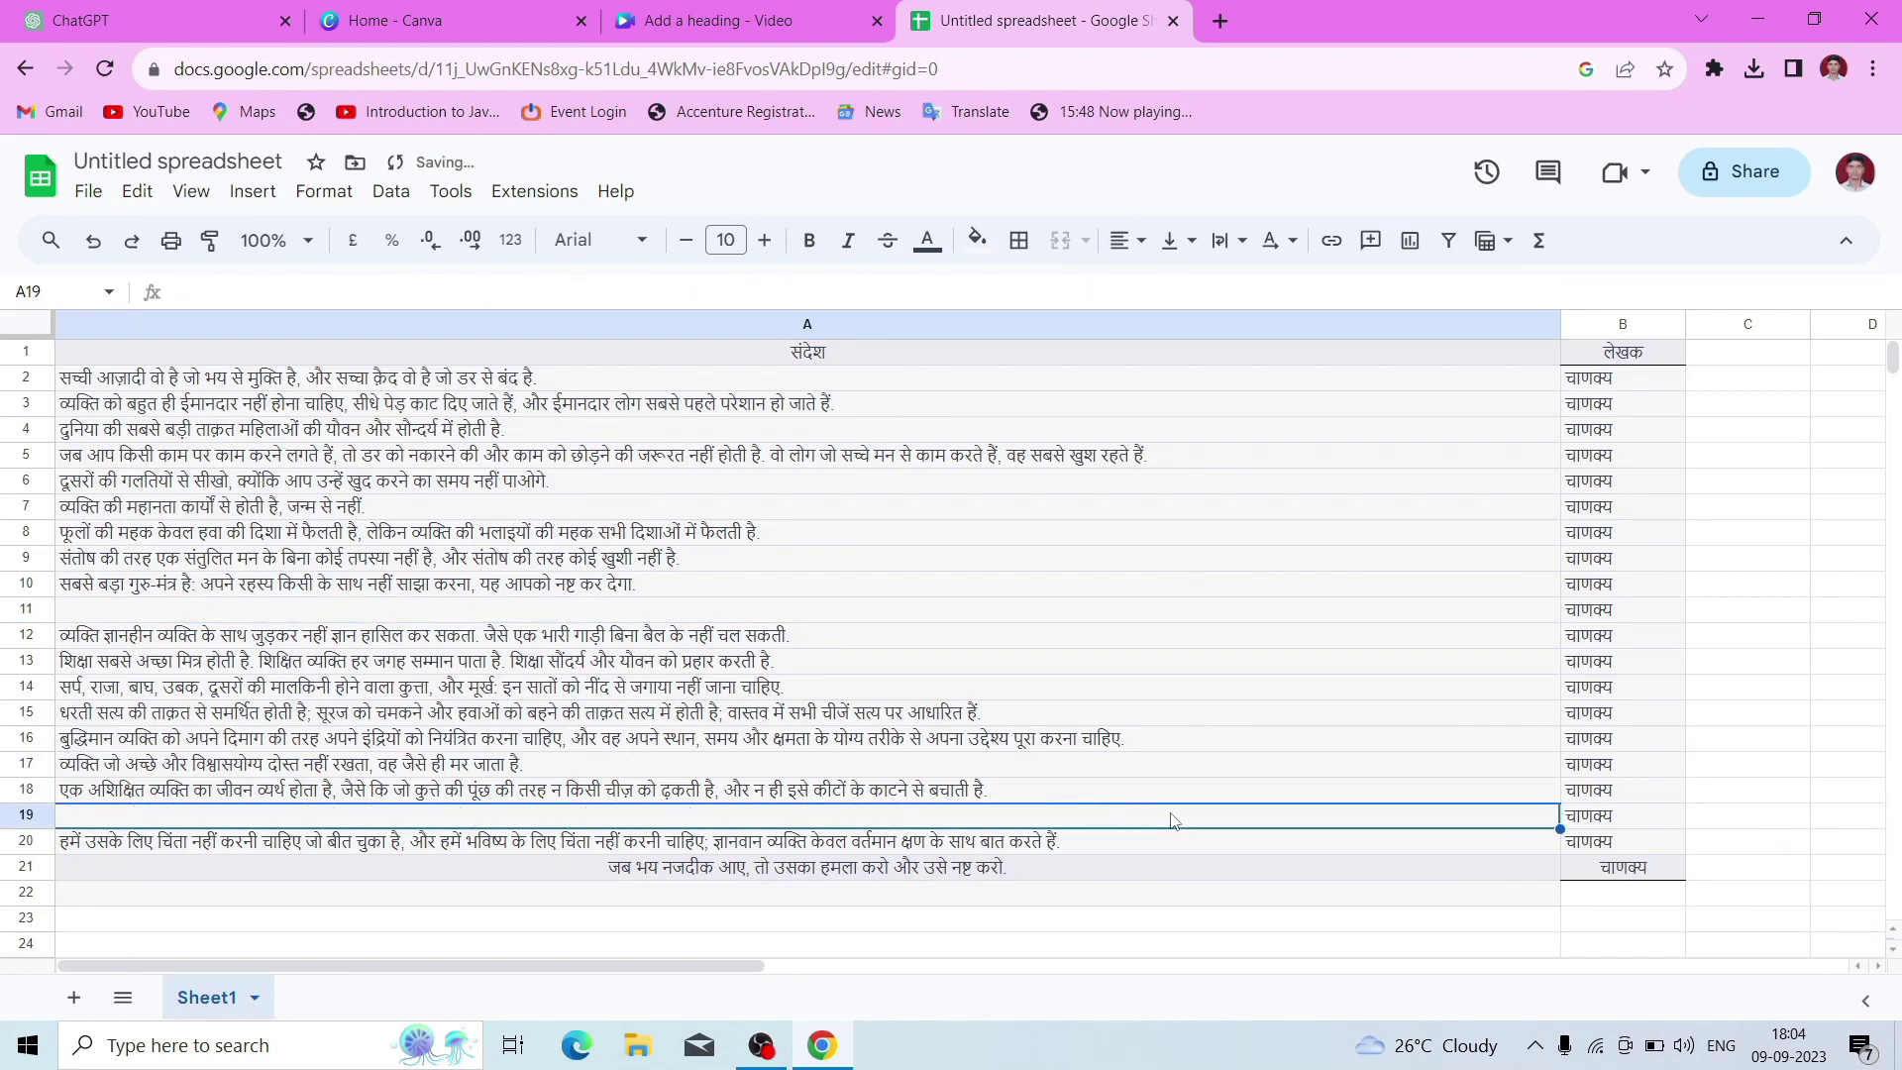
pyautogui.click(1101, 741)
pyautogui.press('Delete')
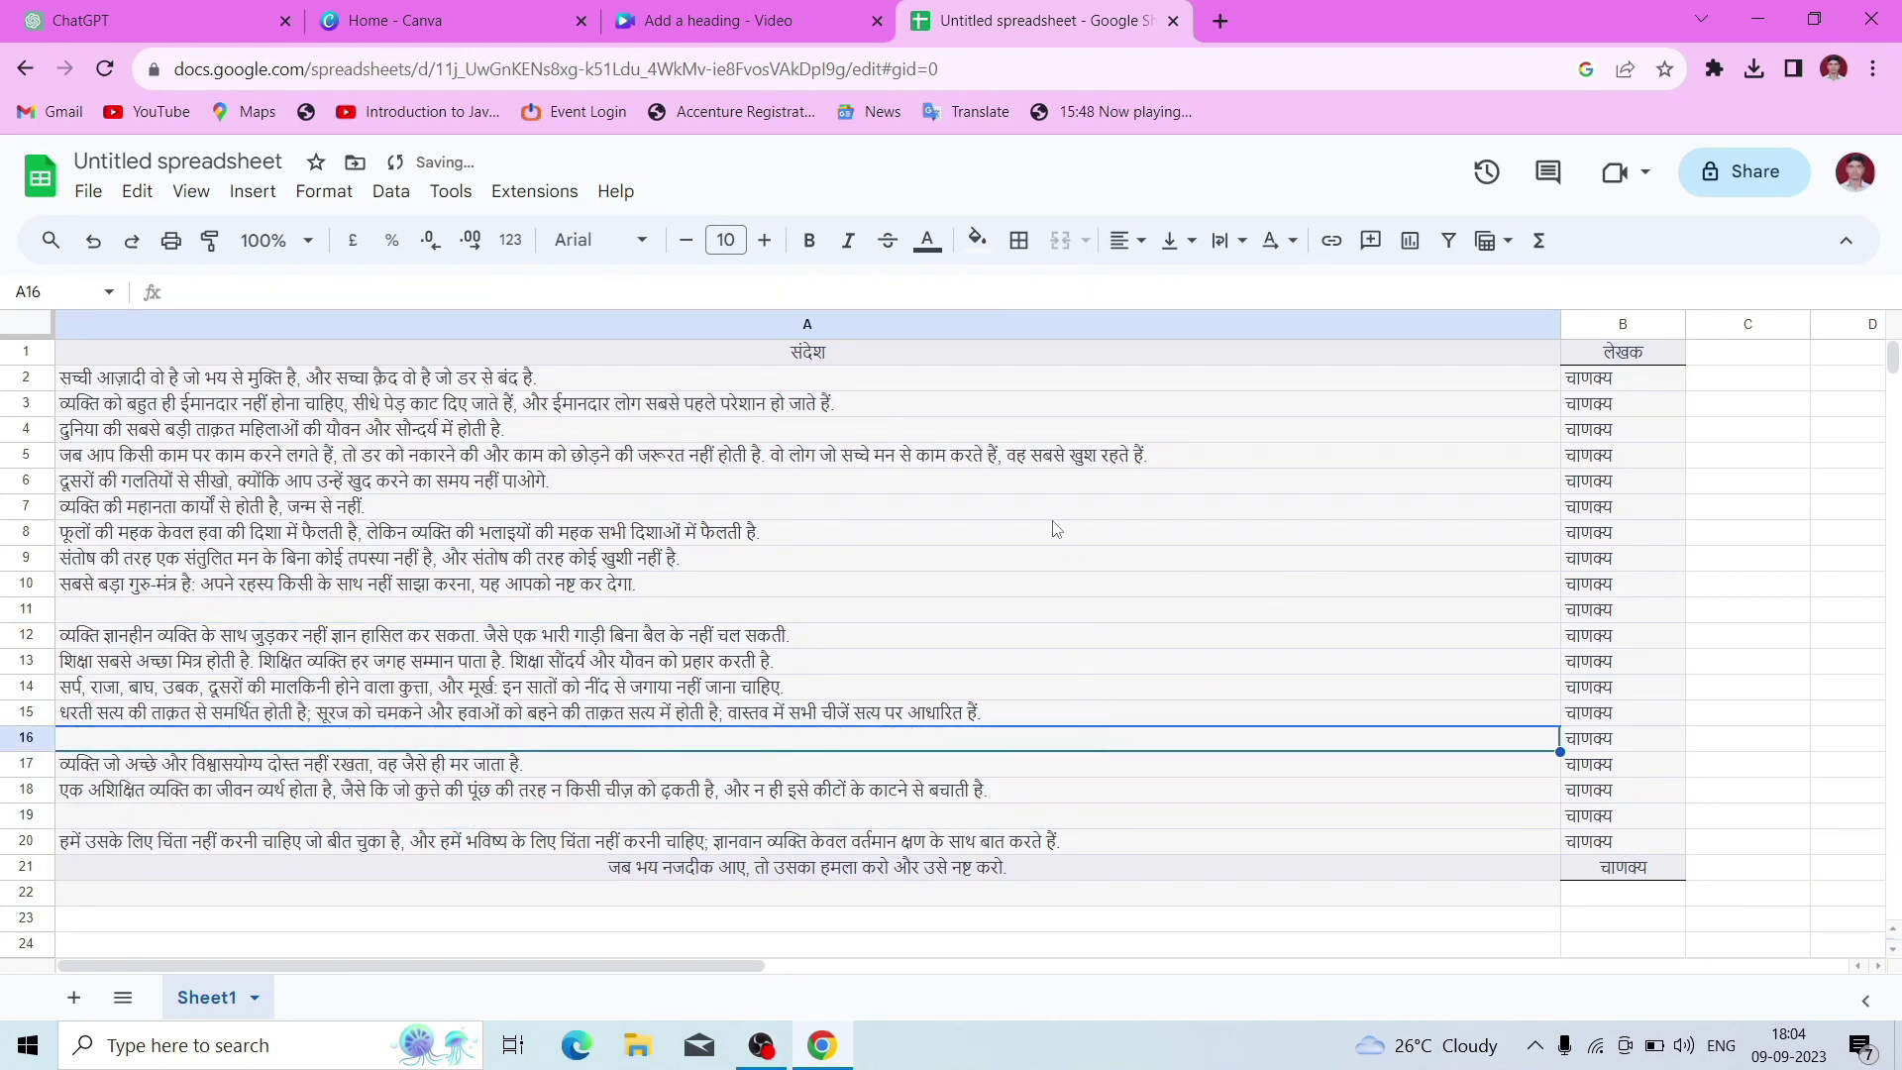
pyautogui.click(977, 460)
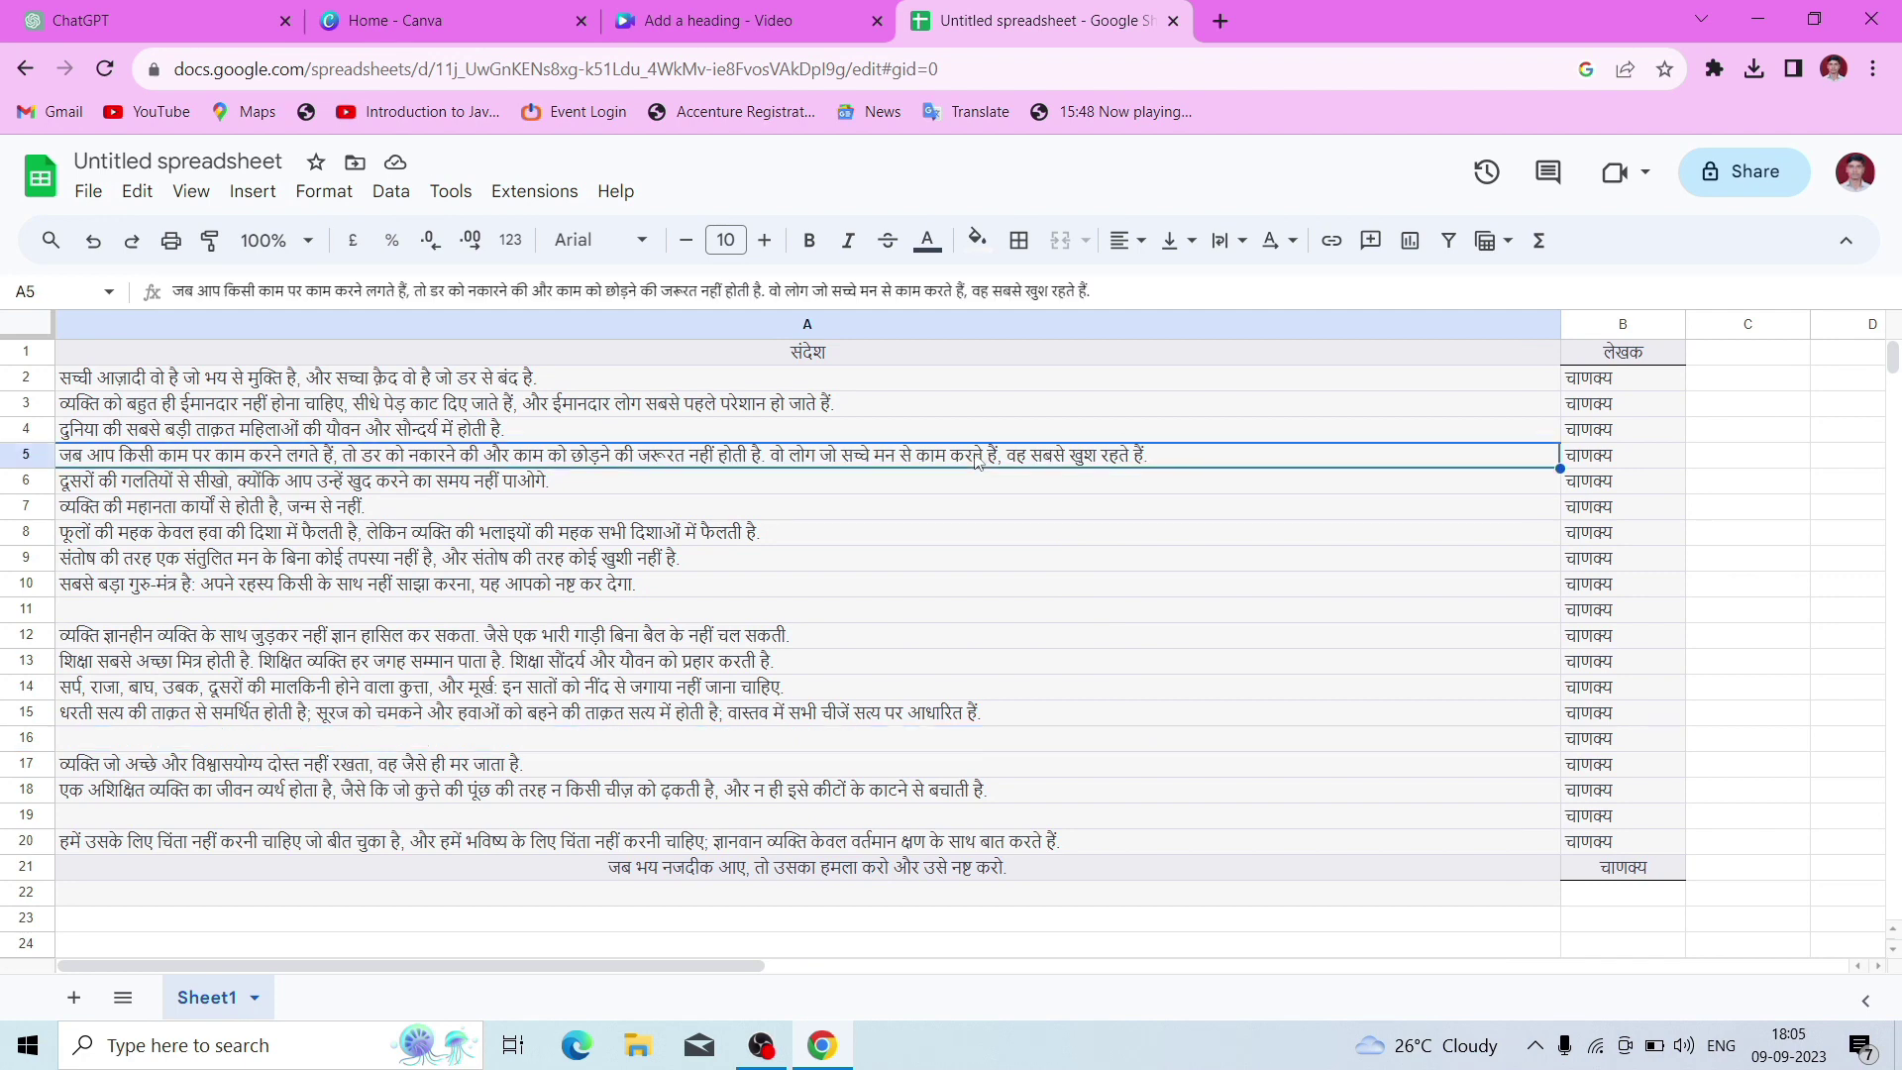
pyautogui.press('Delete')
pyautogui.click(1033, 847)
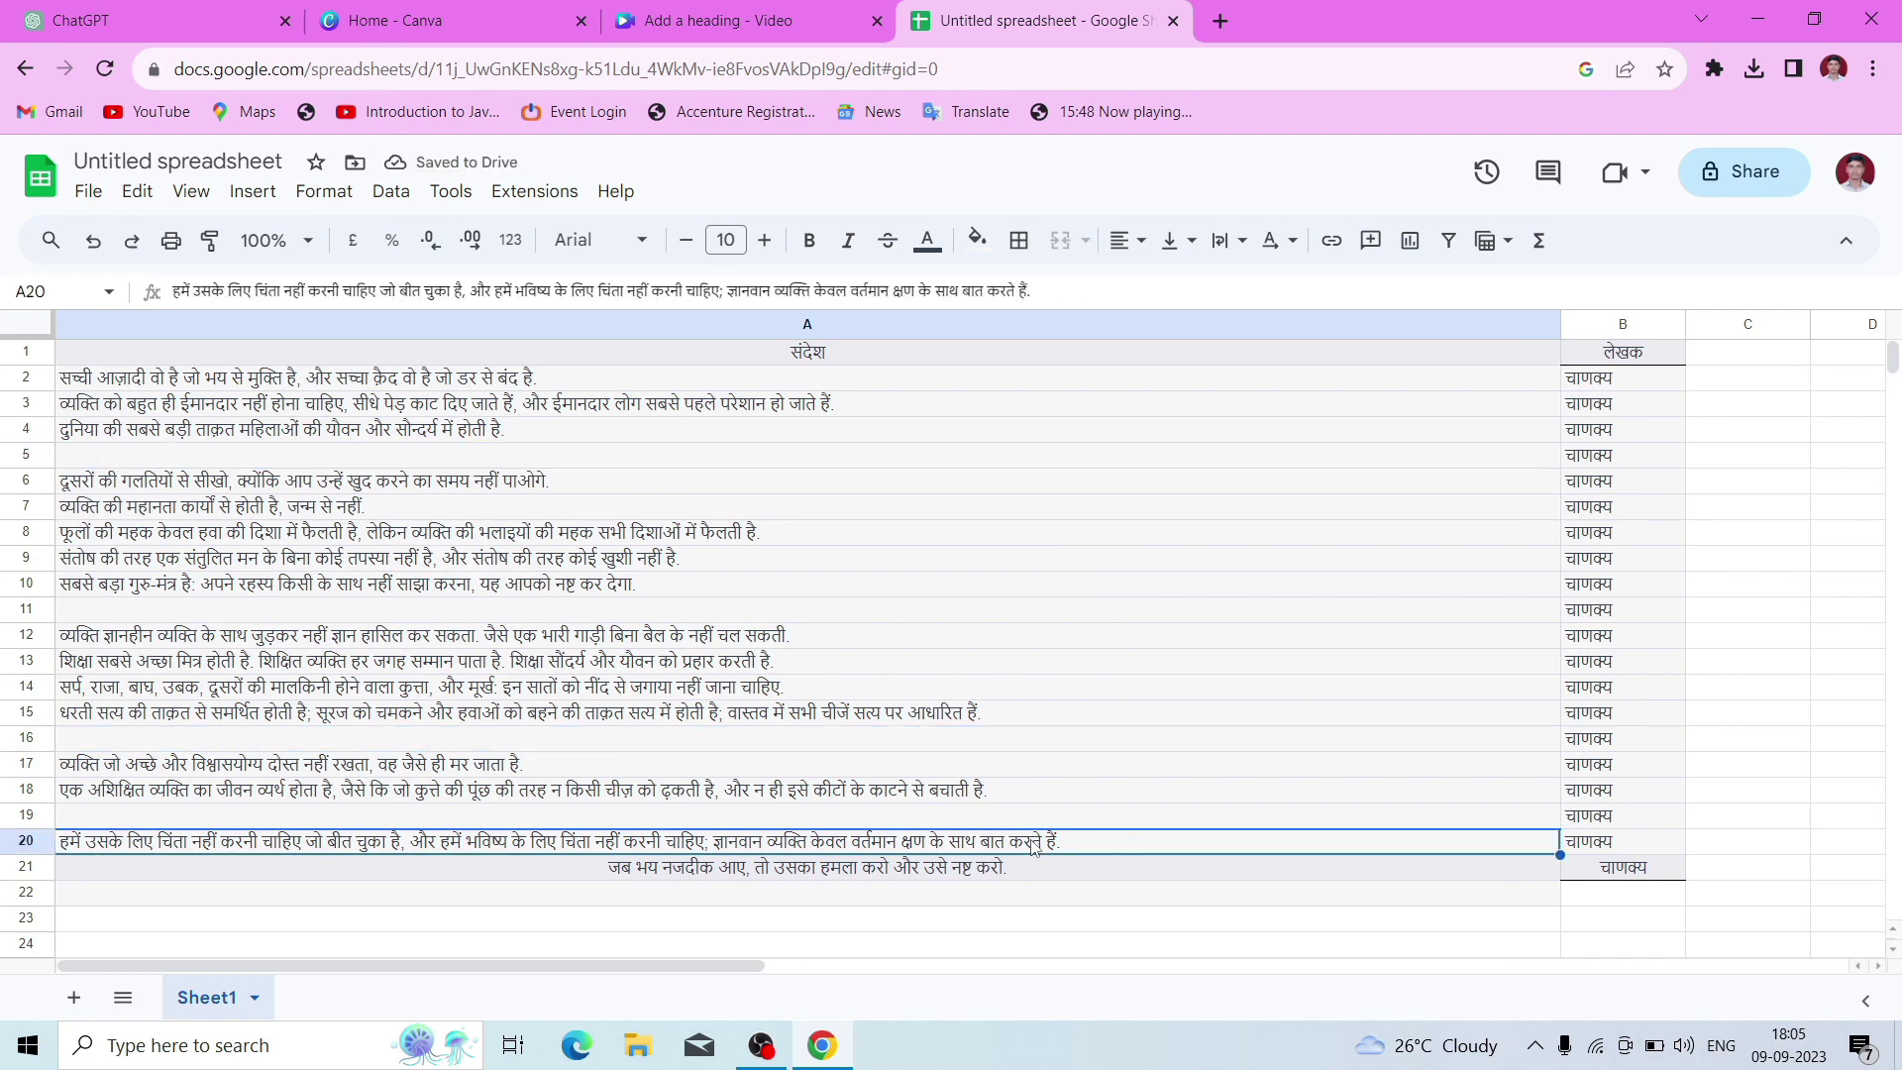
pyautogui.press('Delete')
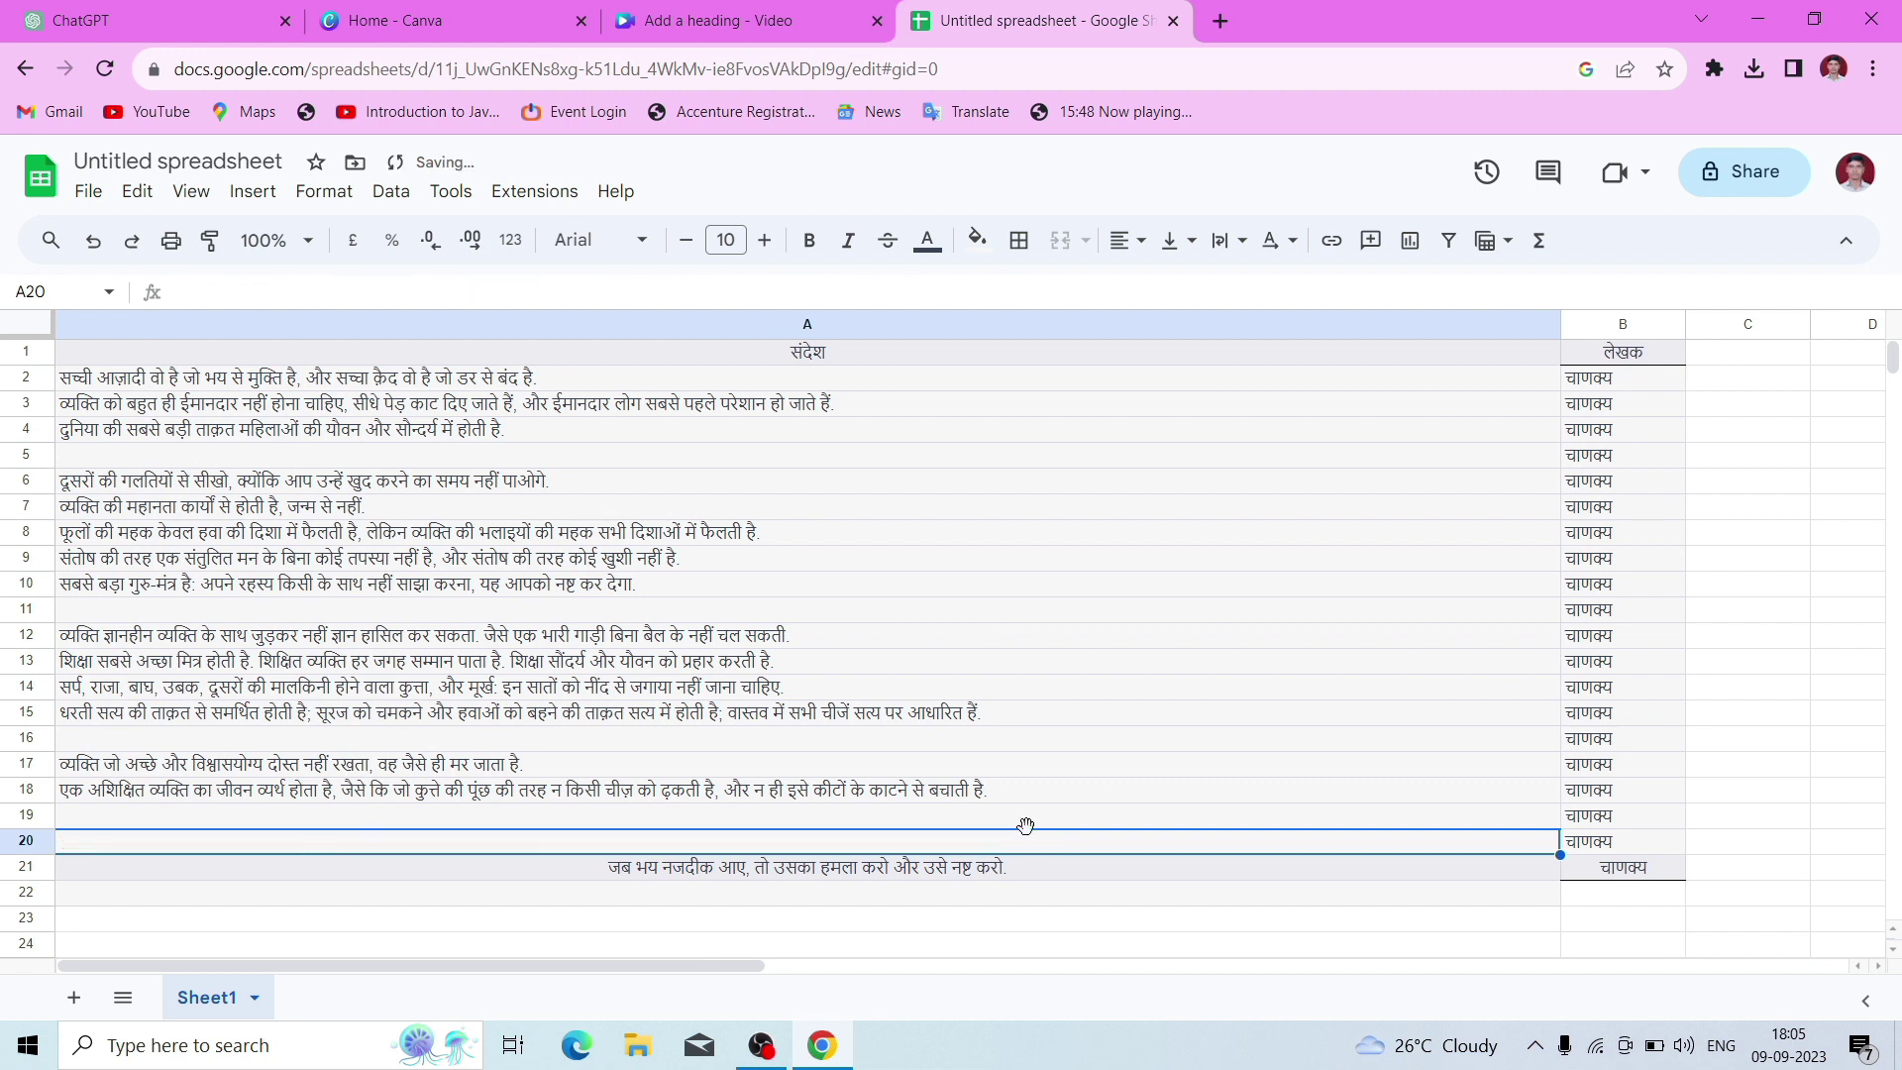
pyautogui.click(998, 799)
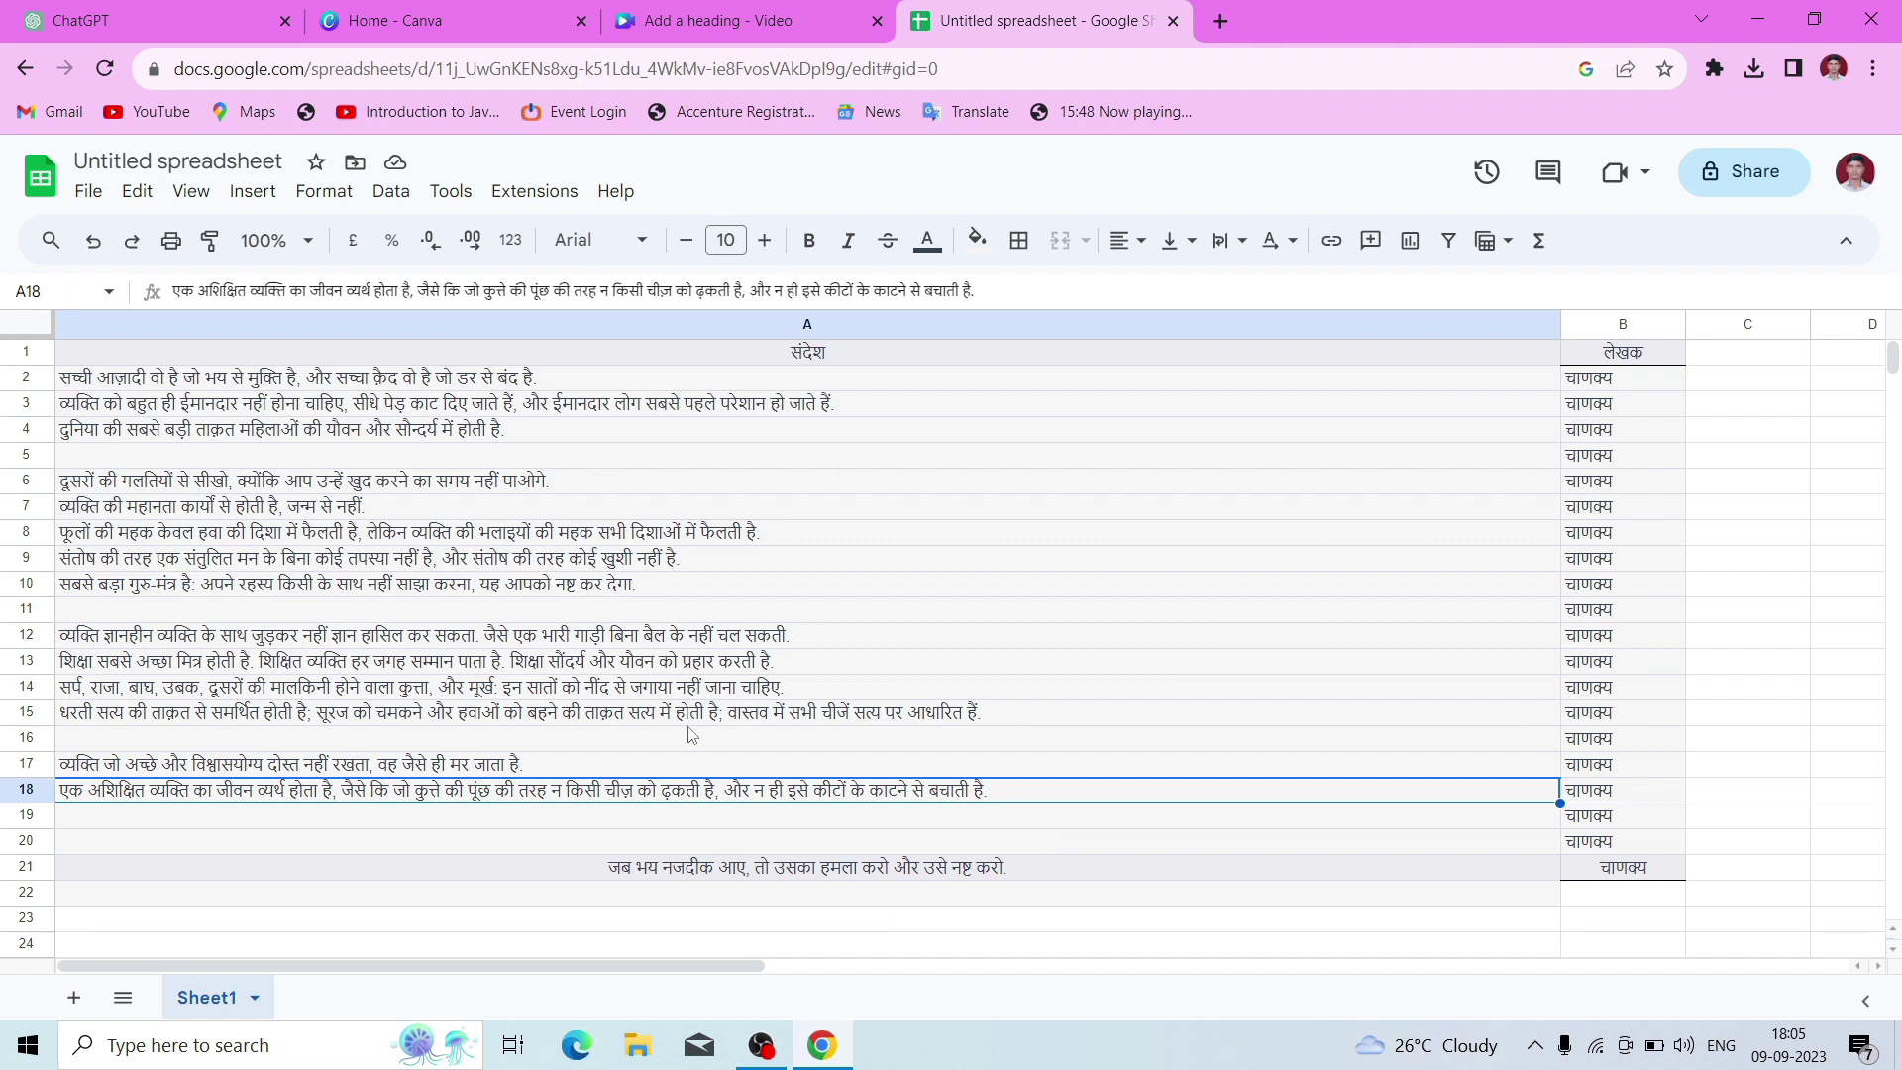
# Copy the whole table of quotes and authors from the spreadsheet into the Bulk create data table of the Canva video and confirm it
pyautogui.hotkey('ctrl', 'a')
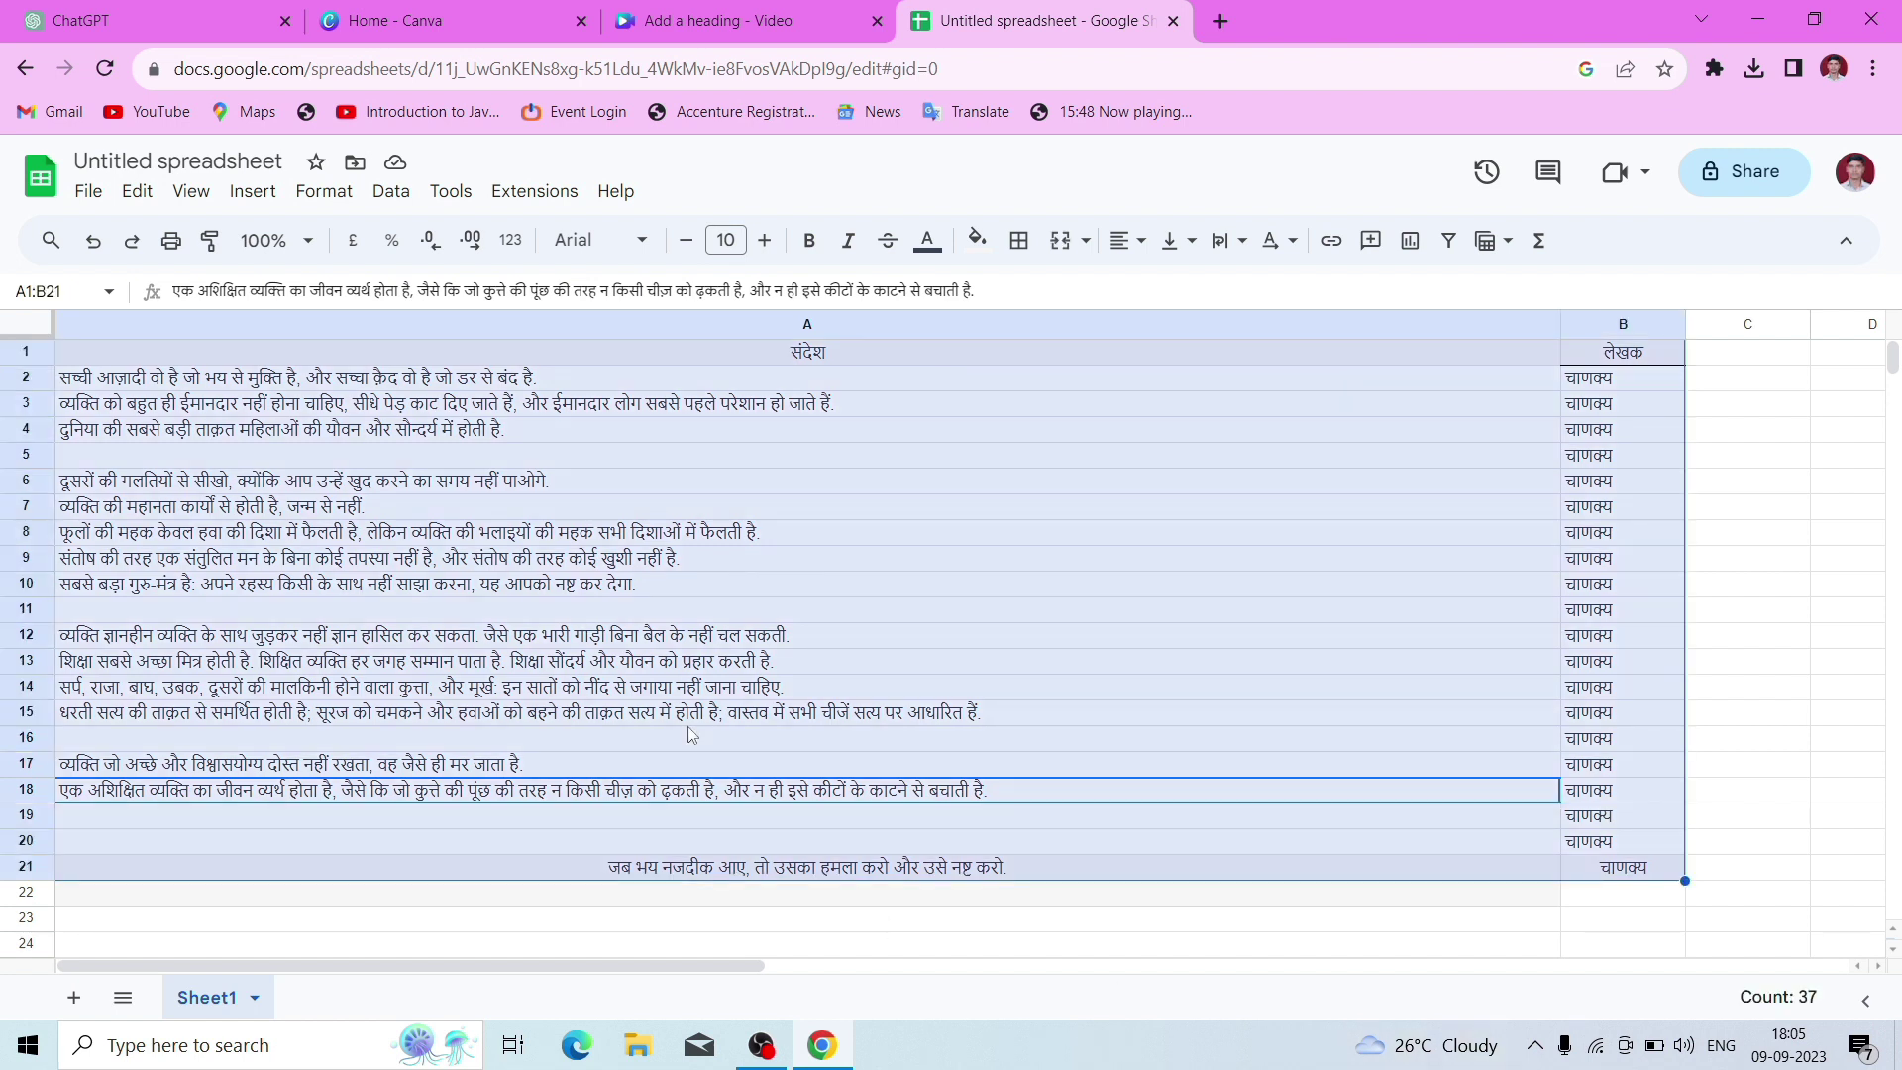
pyautogui.click(396, 20)
pyautogui.click(714, 20)
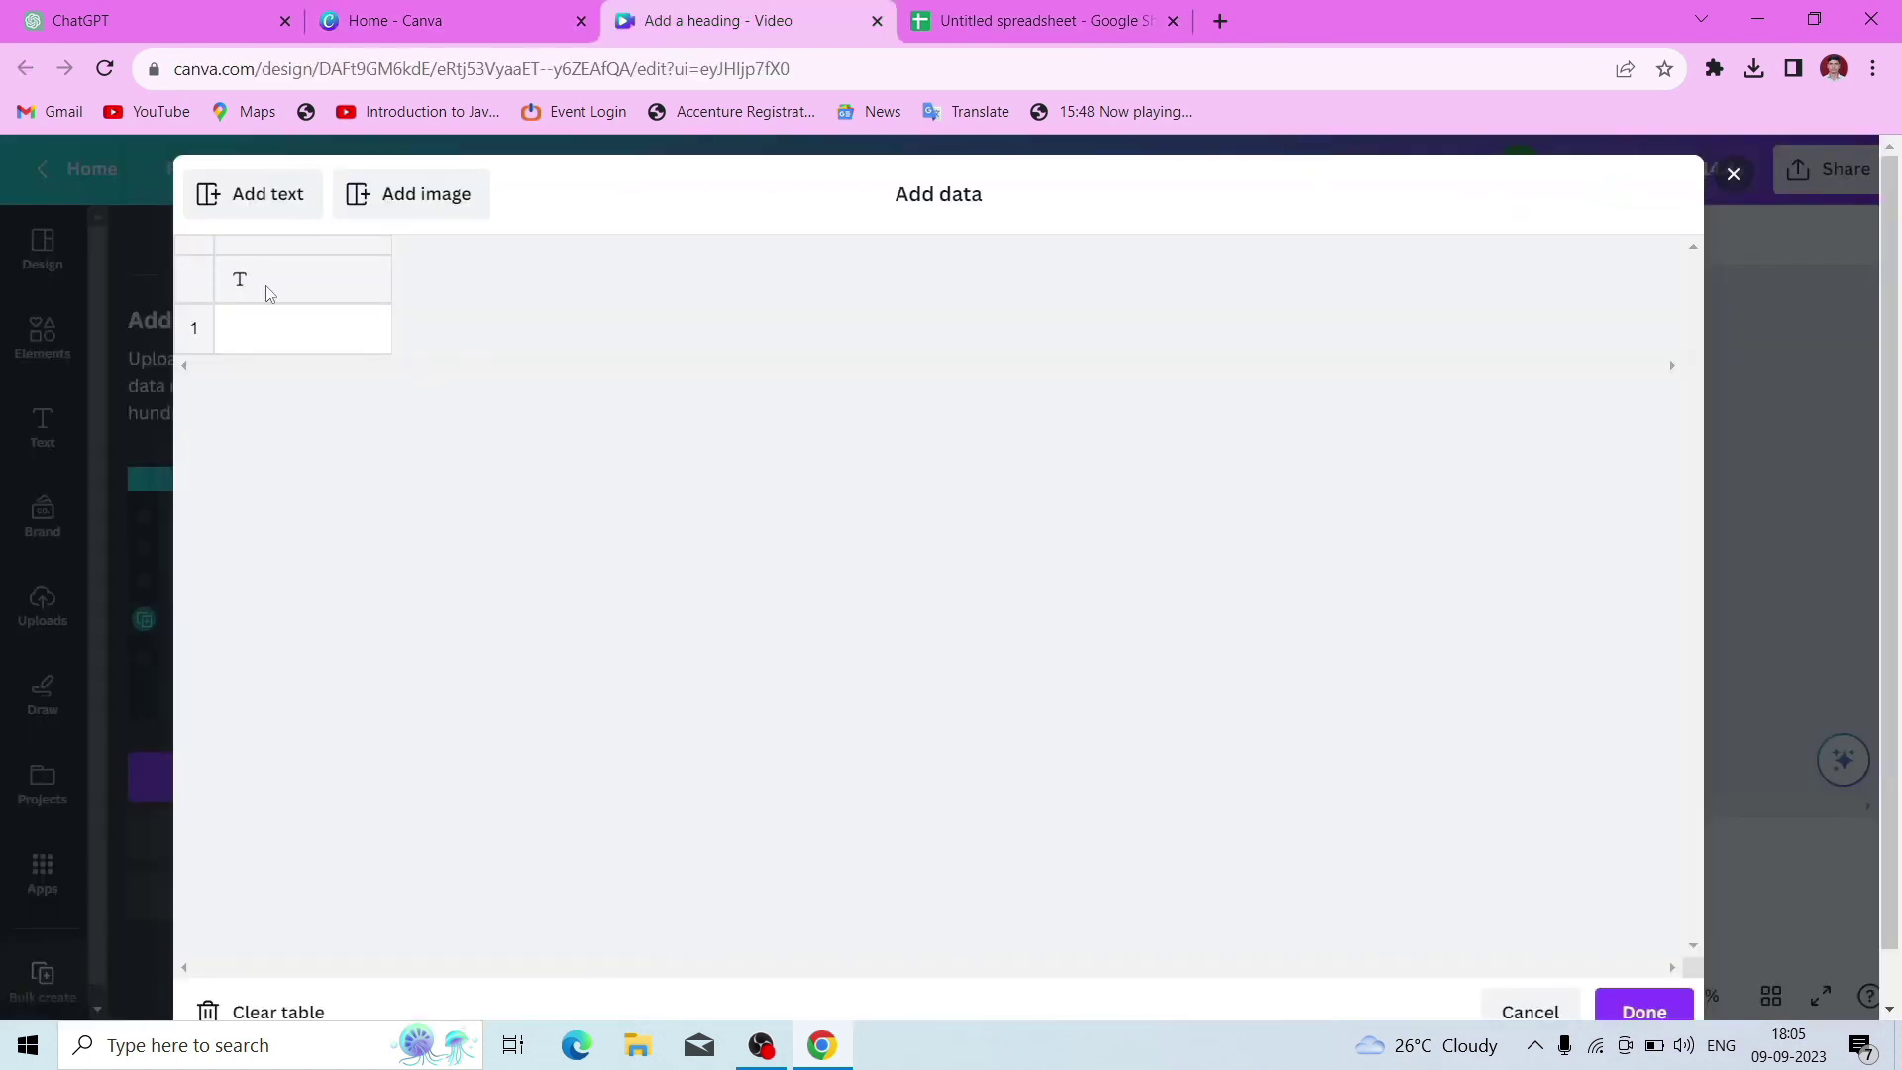
pyautogui.hotkey('ctrl', 'v')
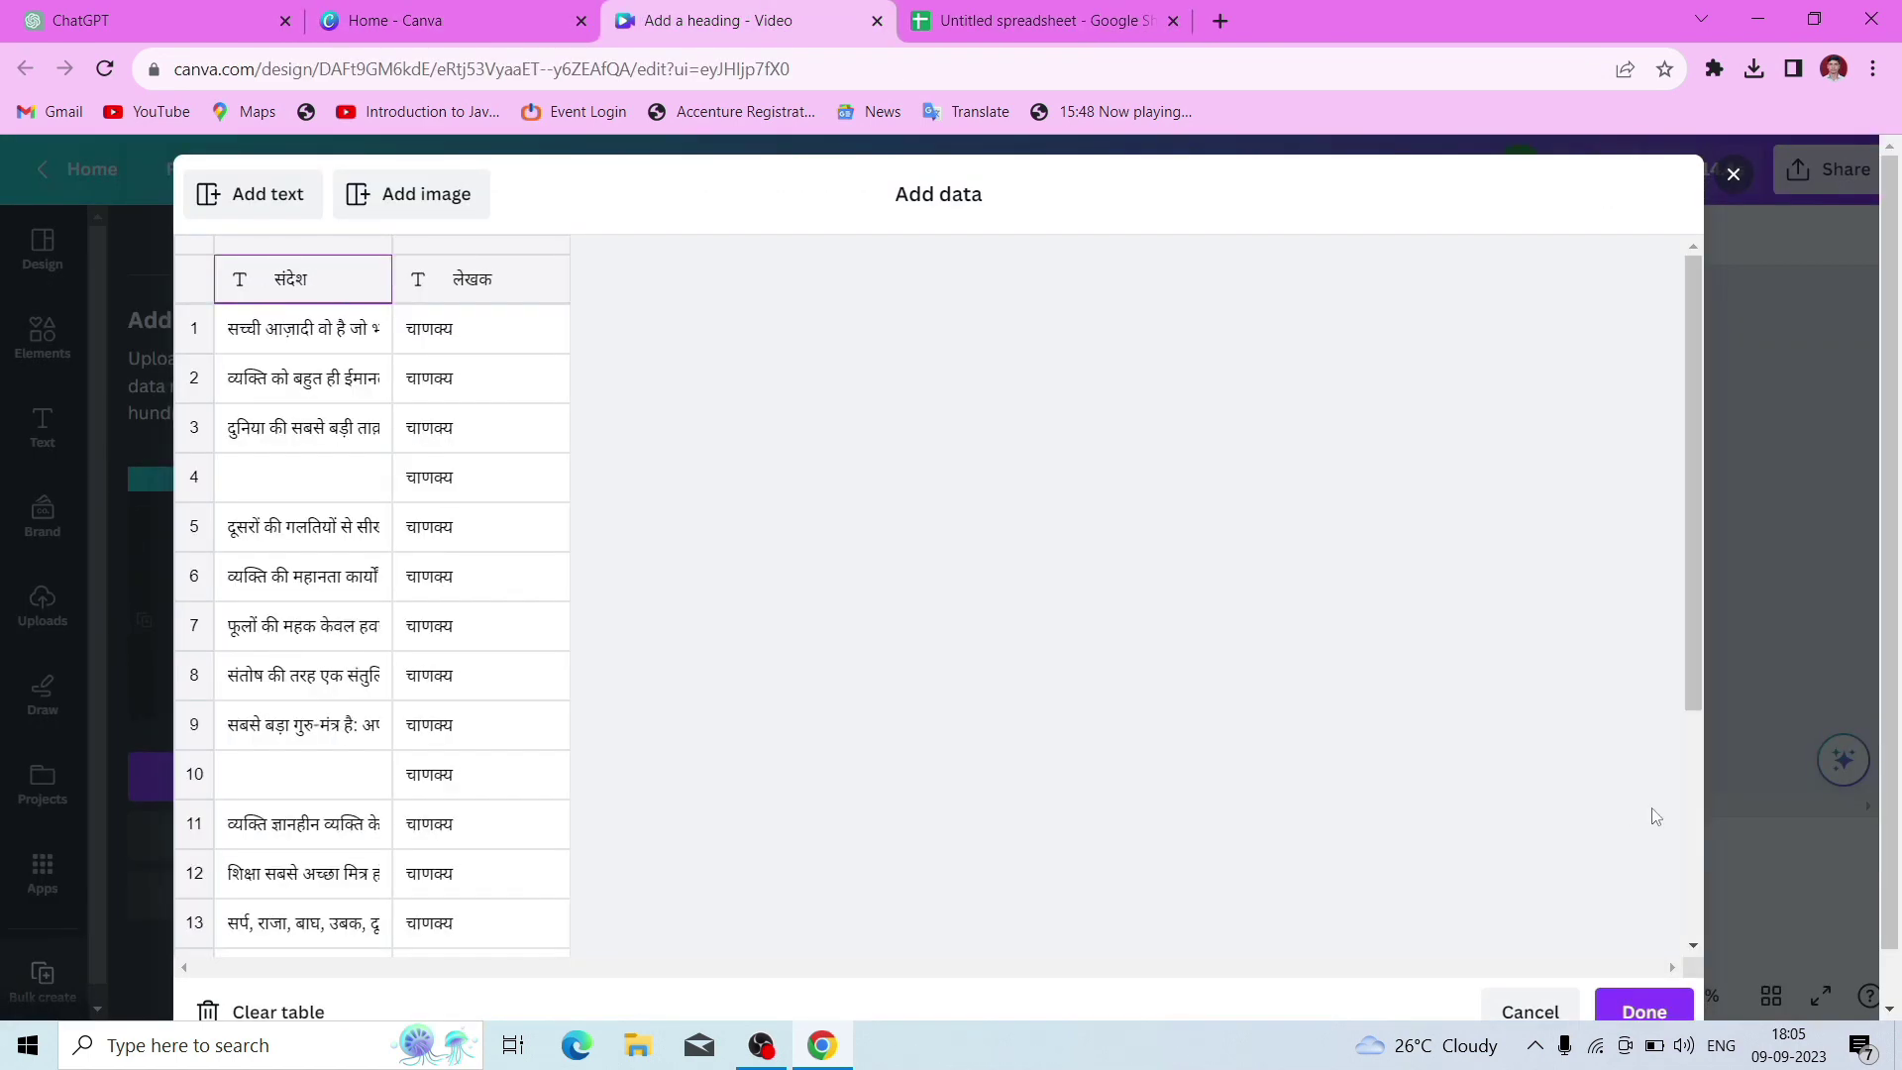
pyautogui.click(1644, 1011)
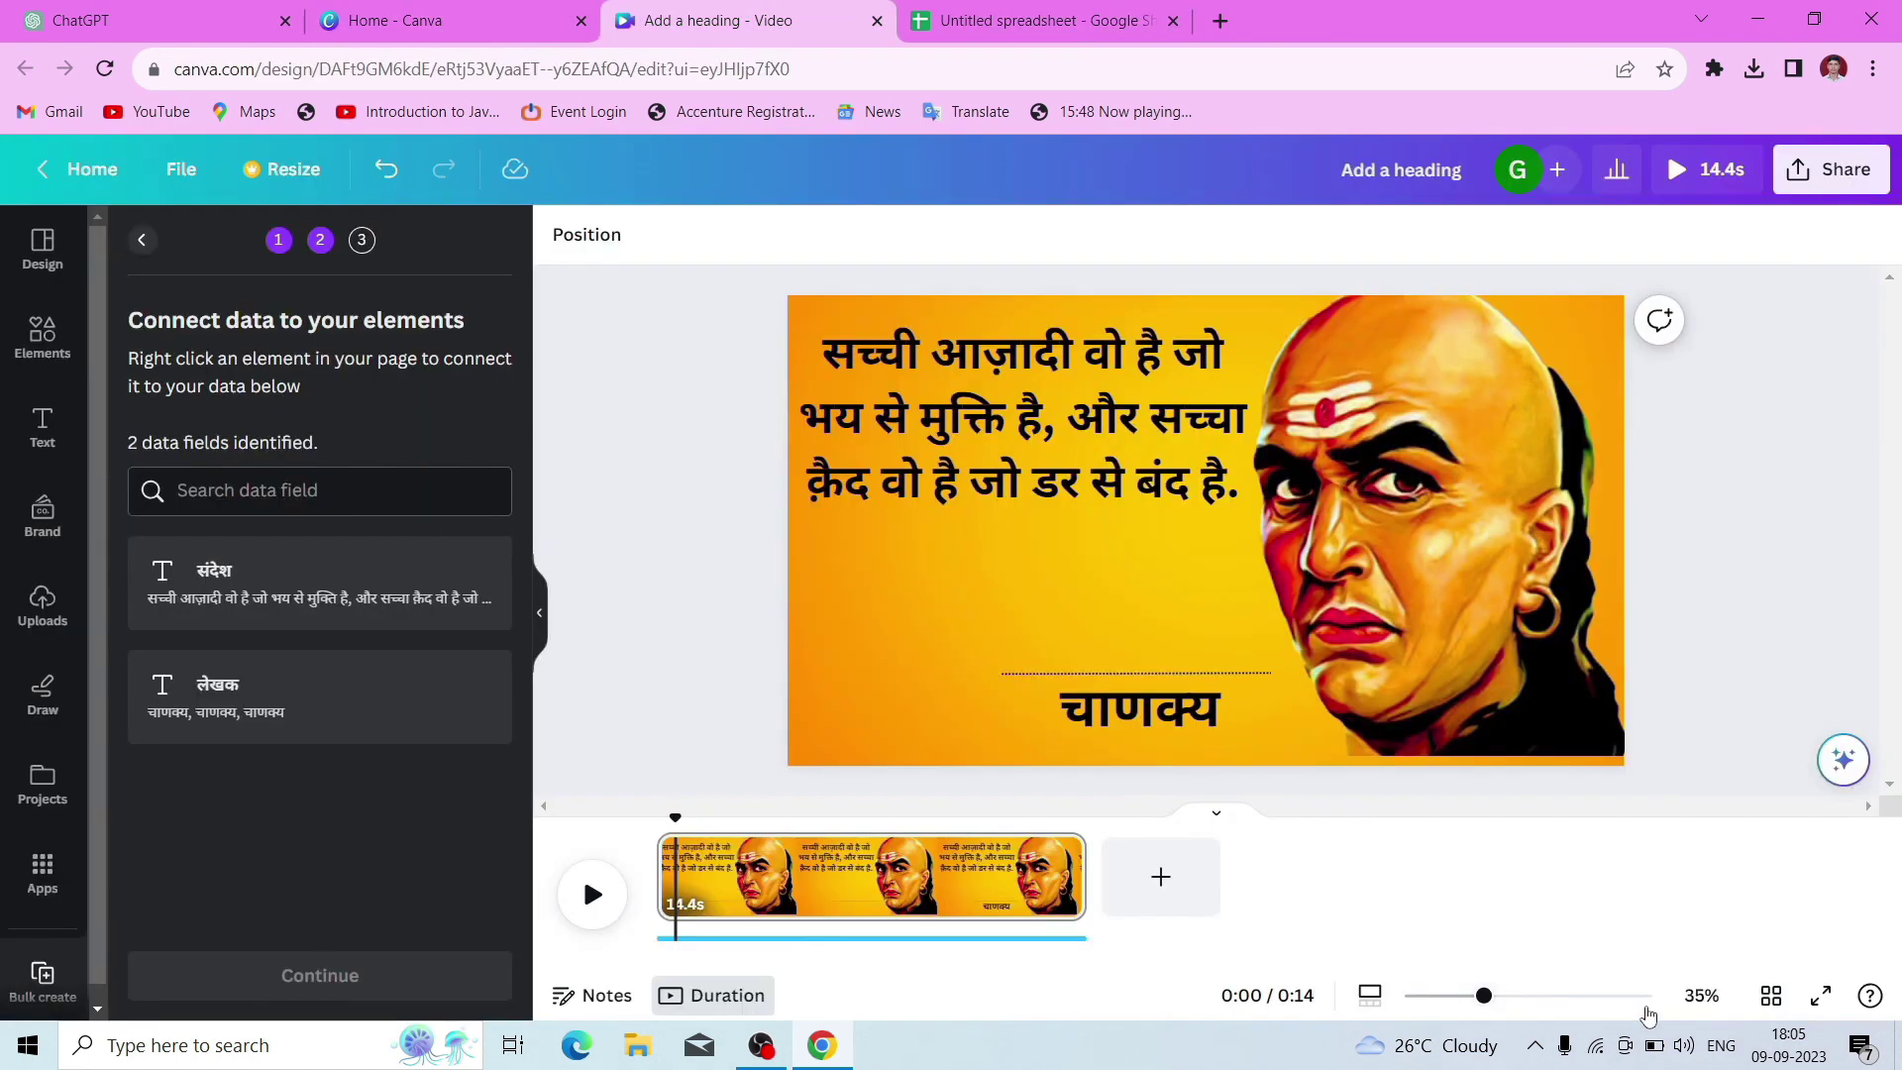
# Connect the quote text on the page to the संदेश data field and the author name to the लेखक field
pyautogui.click(1010, 507)
pyautogui.rightClick(1046, 476)
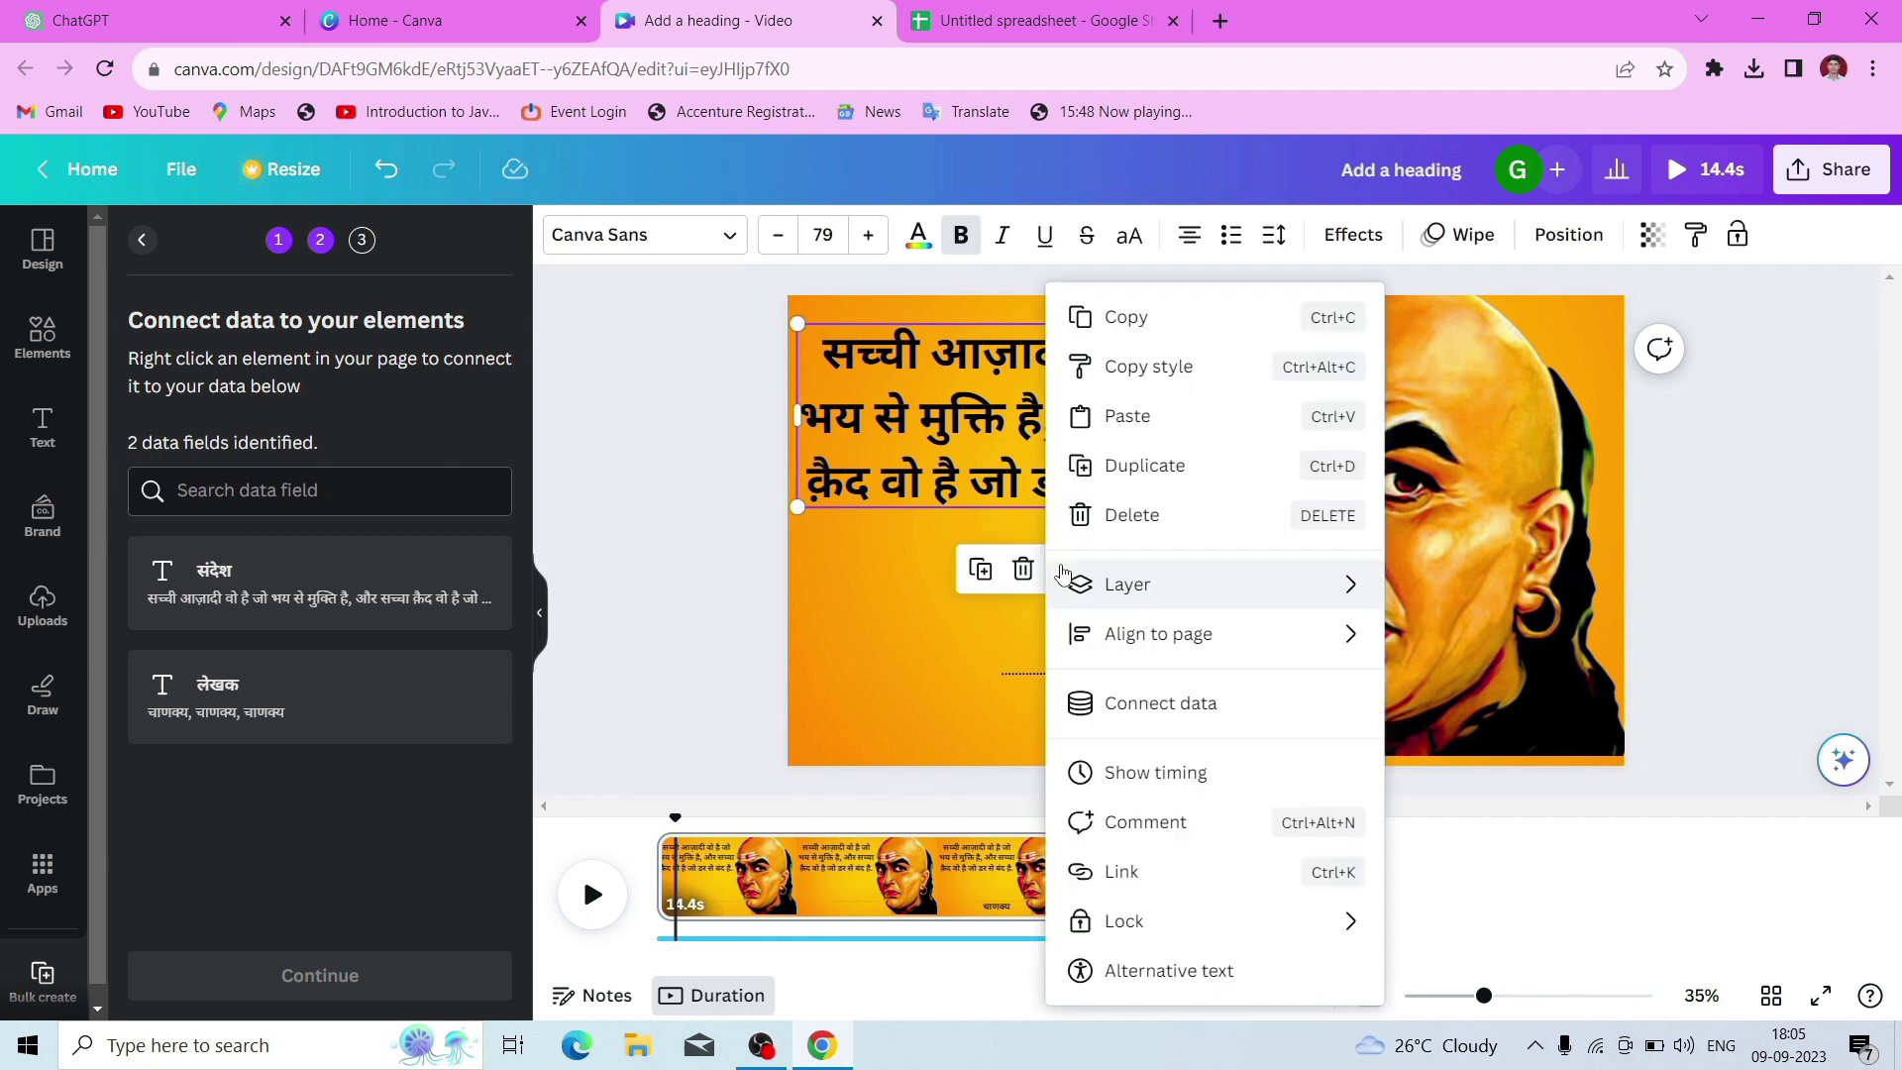
pyautogui.click(1191, 703)
pyautogui.click(1178, 456)
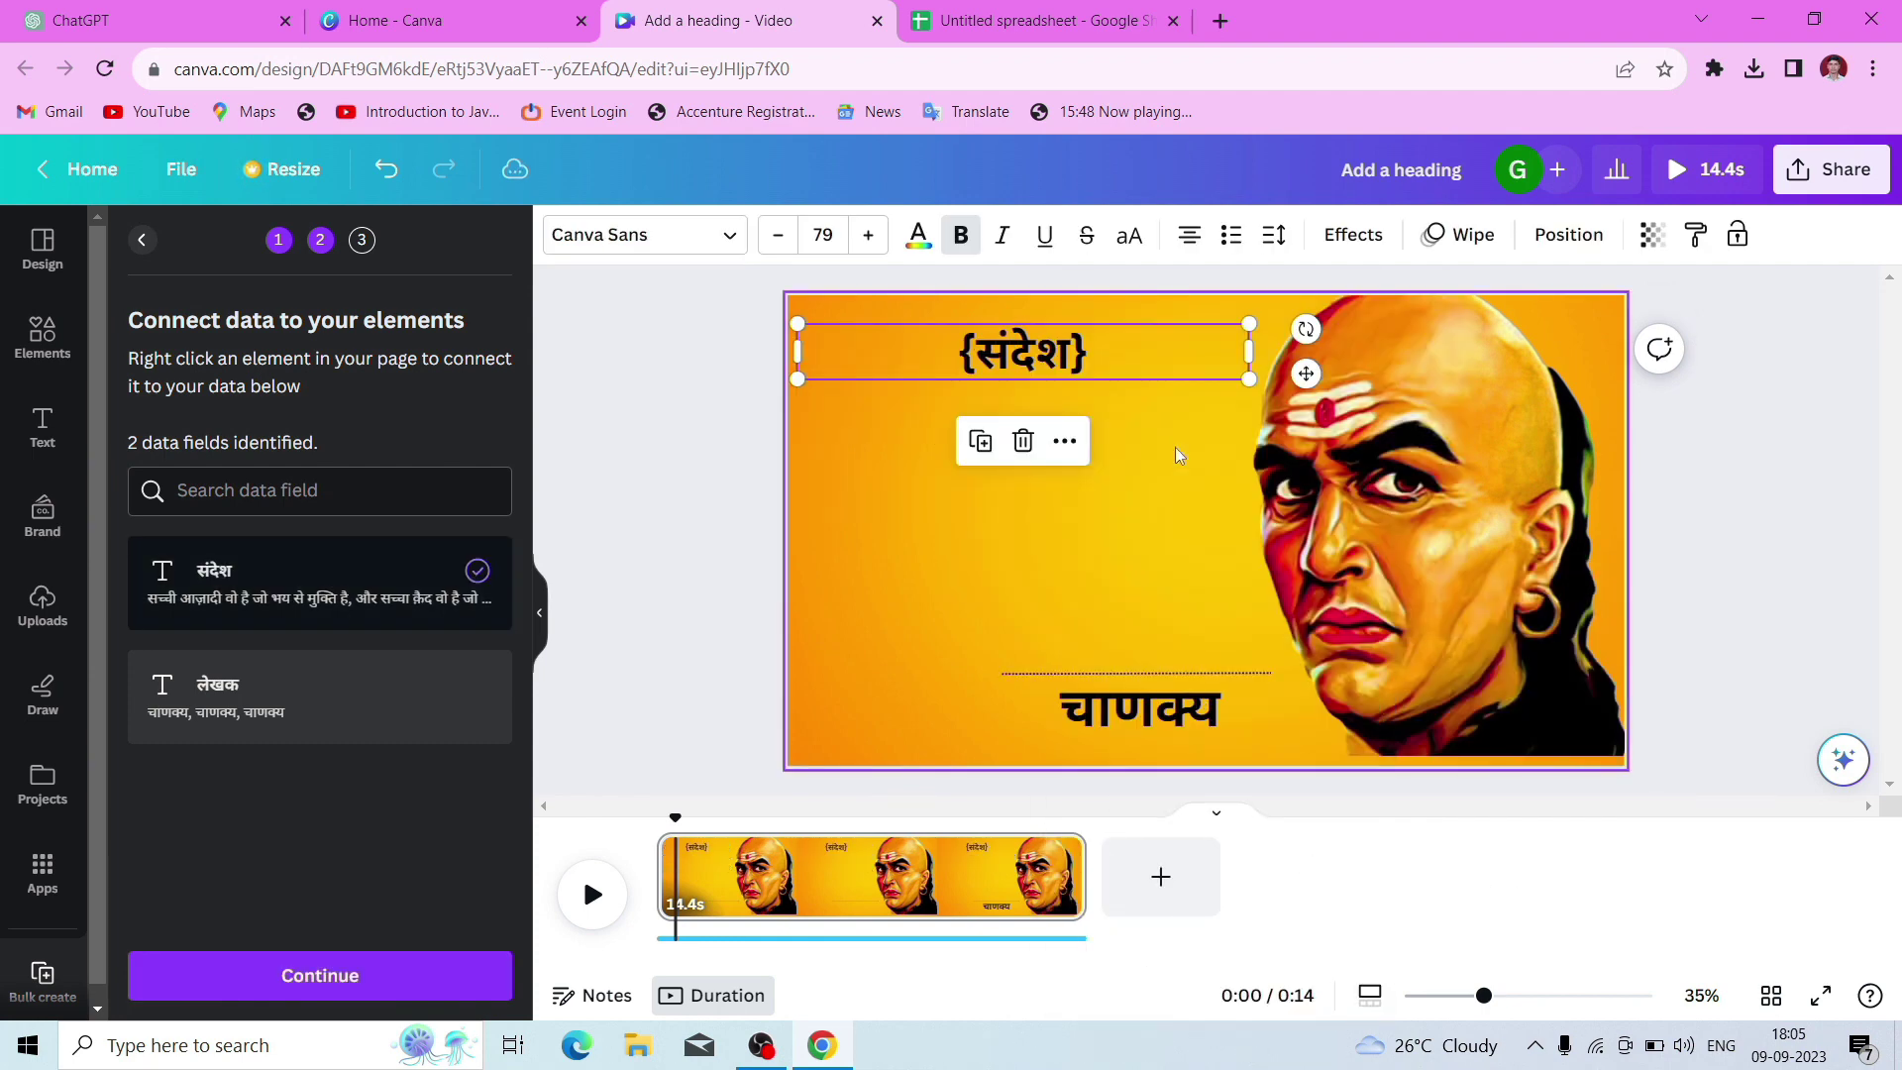
pyautogui.click(1139, 705)
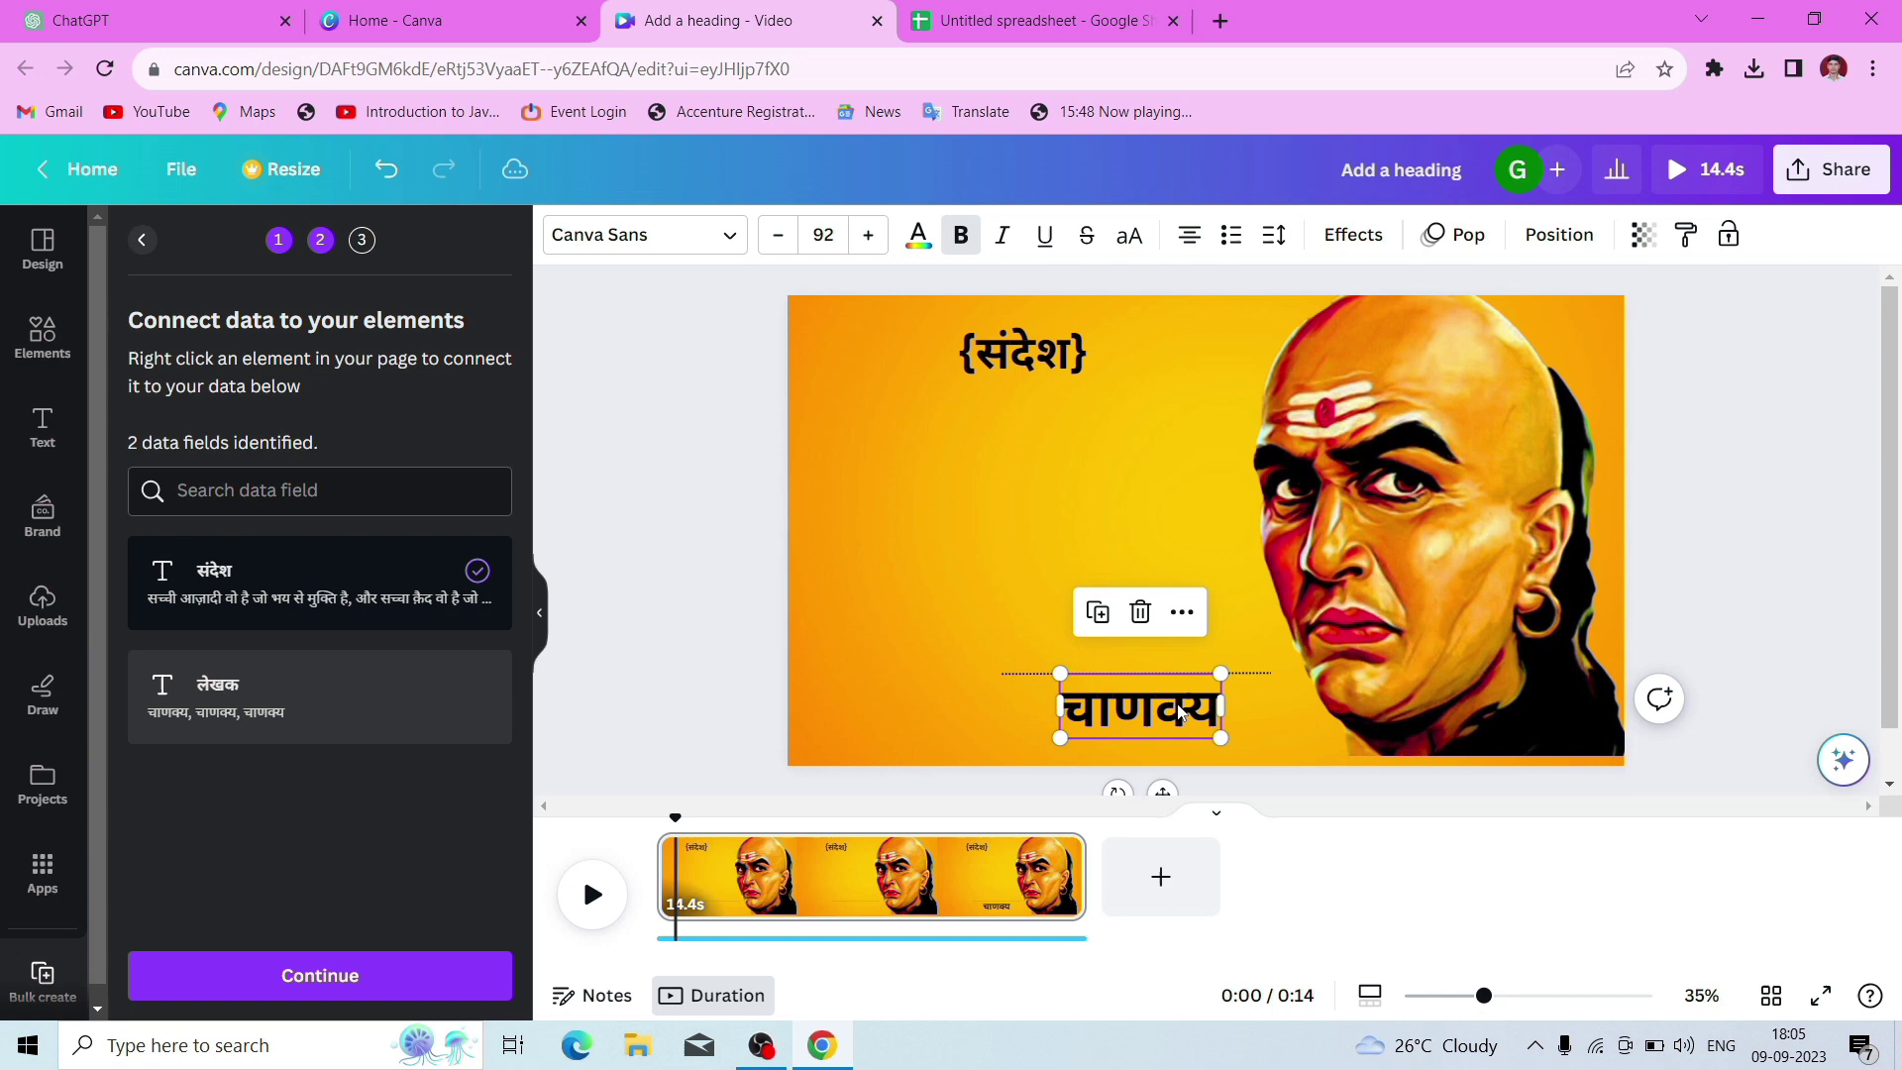
pyautogui.click(1178, 622)
pyautogui.click(1278, 705)
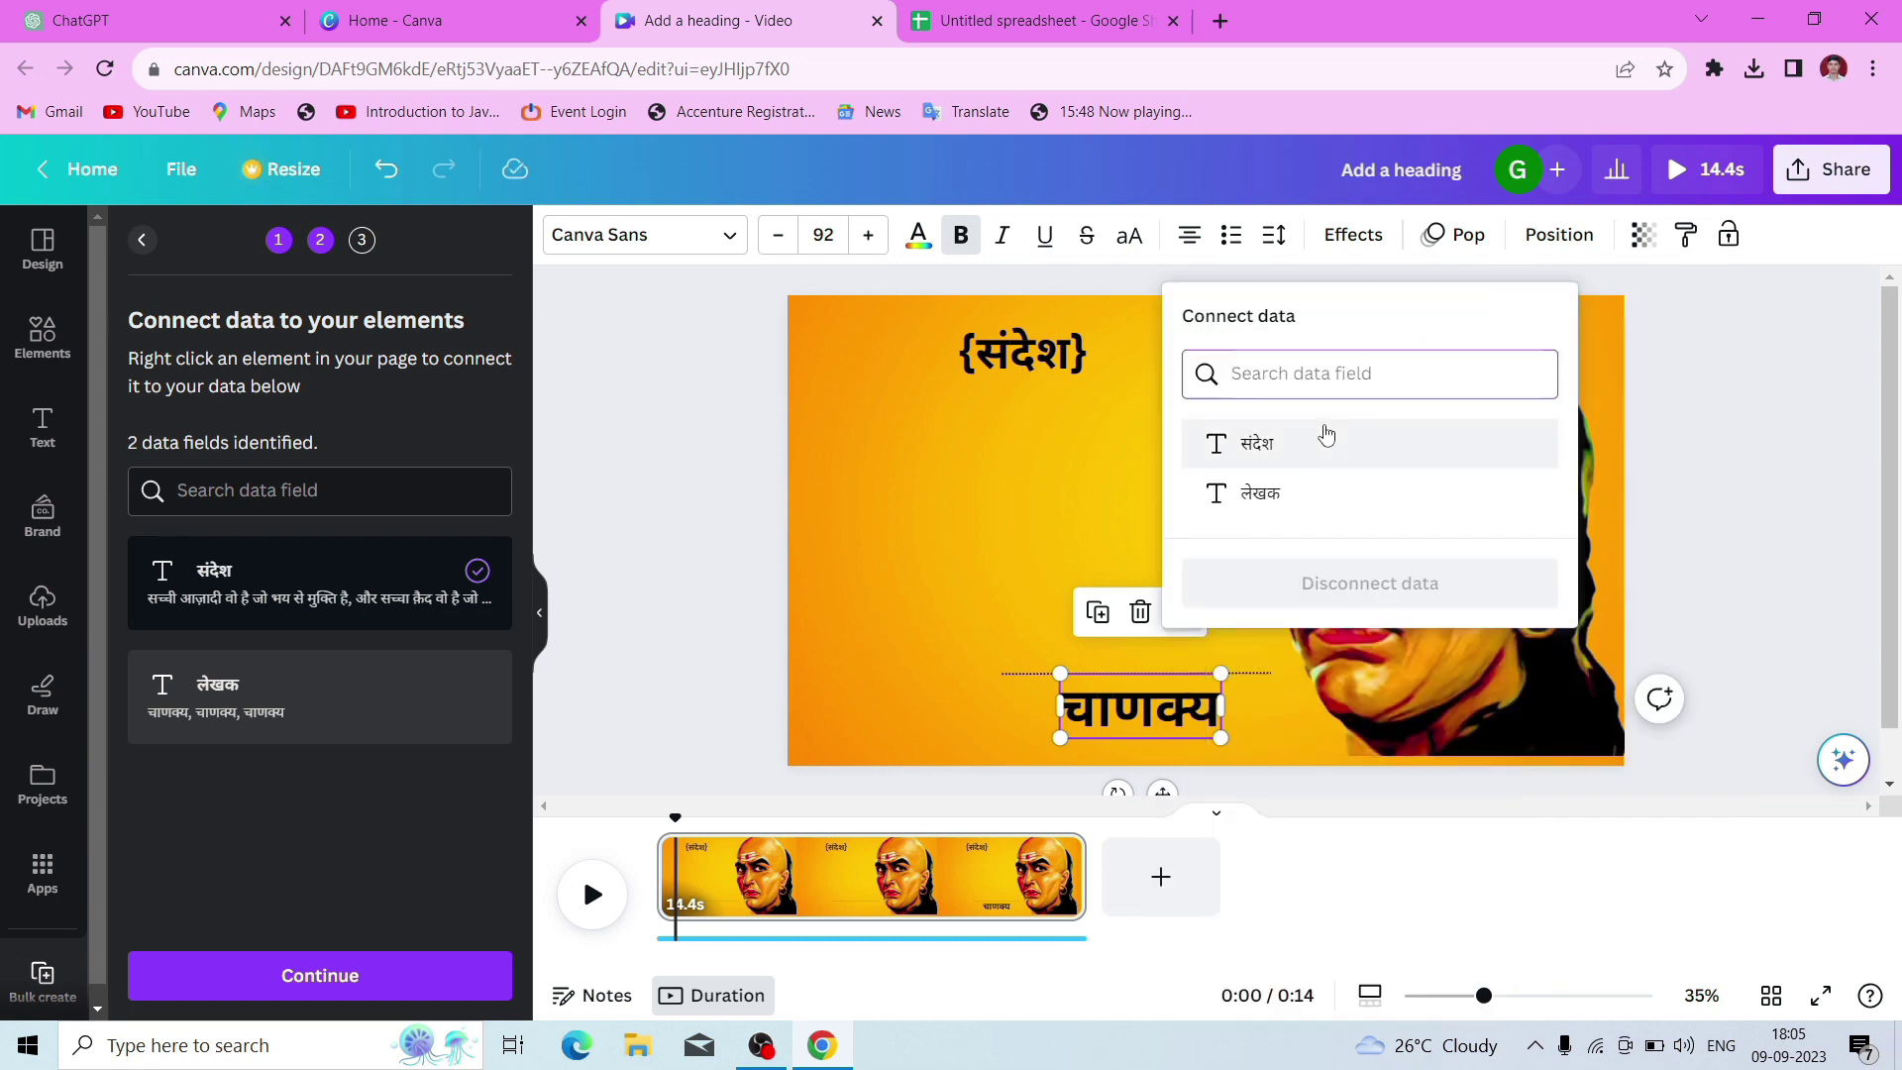
pyautogui.click(1282, 514)
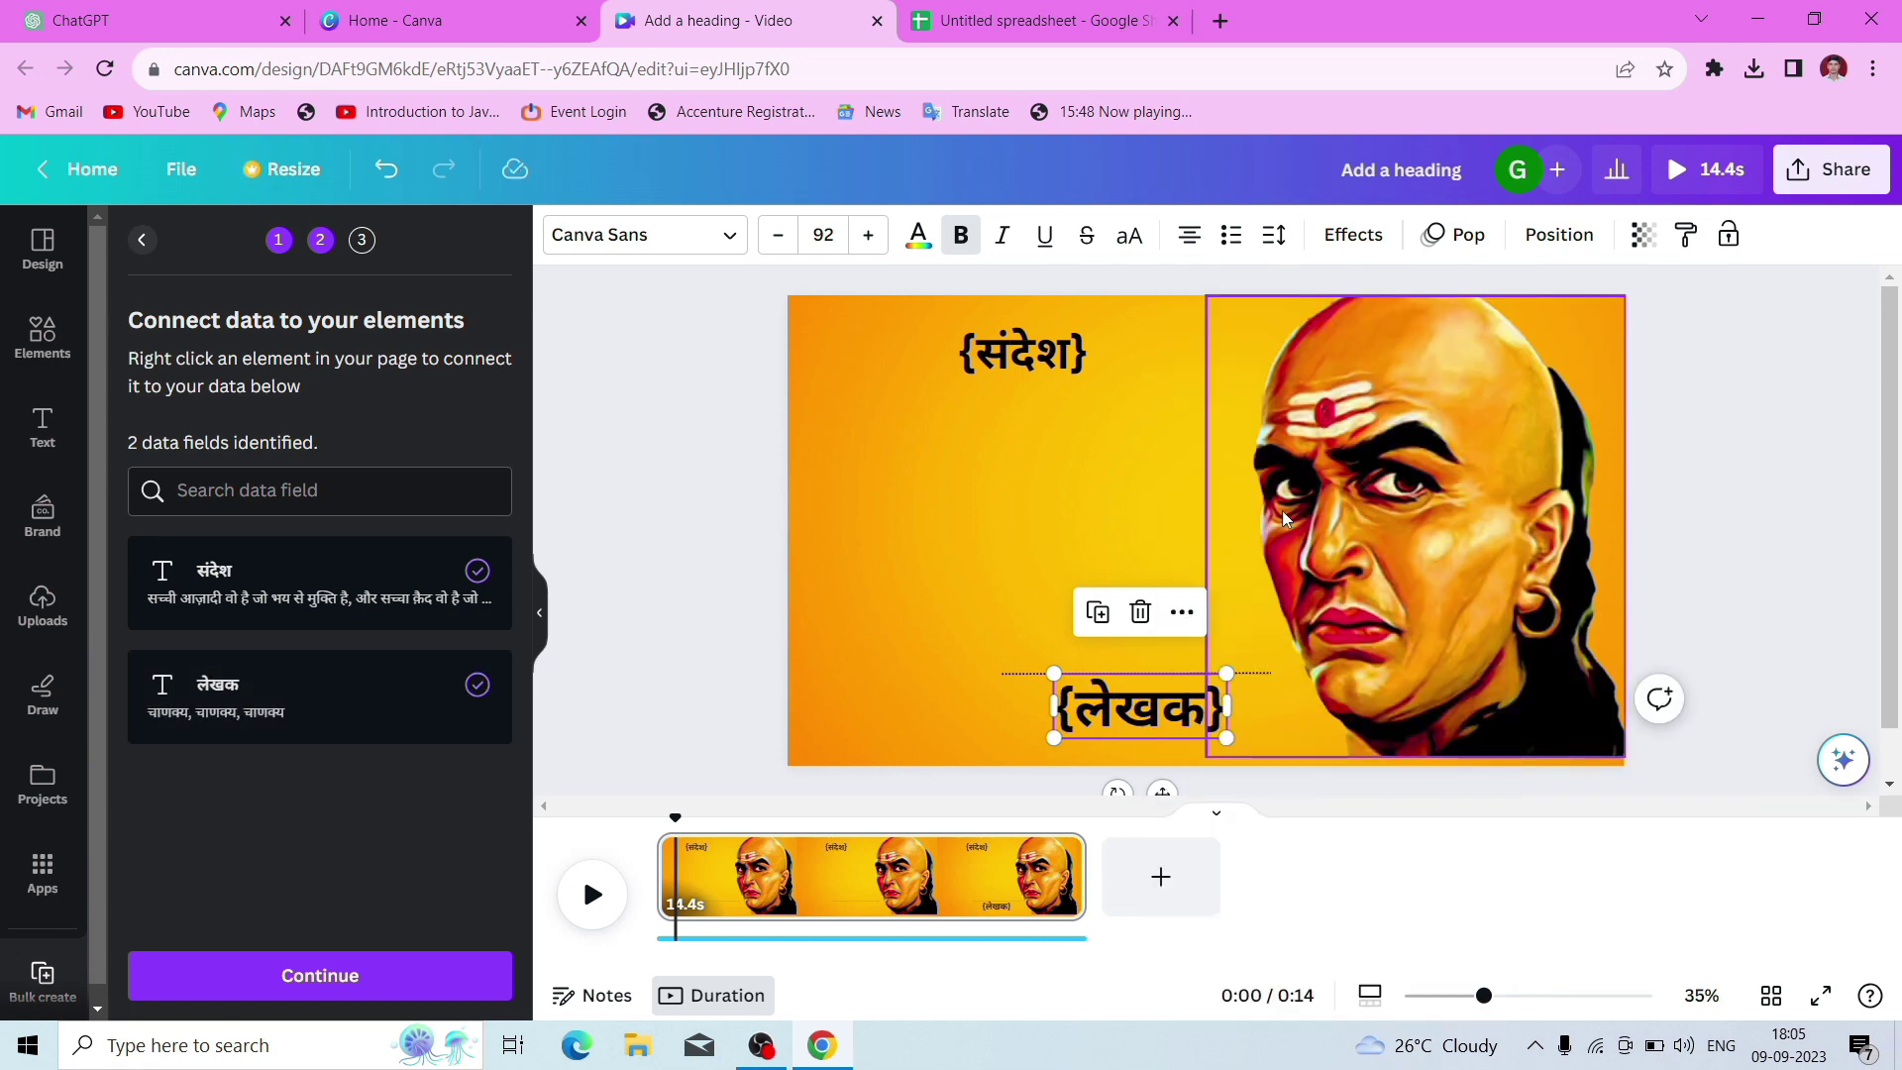
# Generate all 20 pages from the connected data and play the new bulk video through its first pages
pyautogui.click(414, 993)
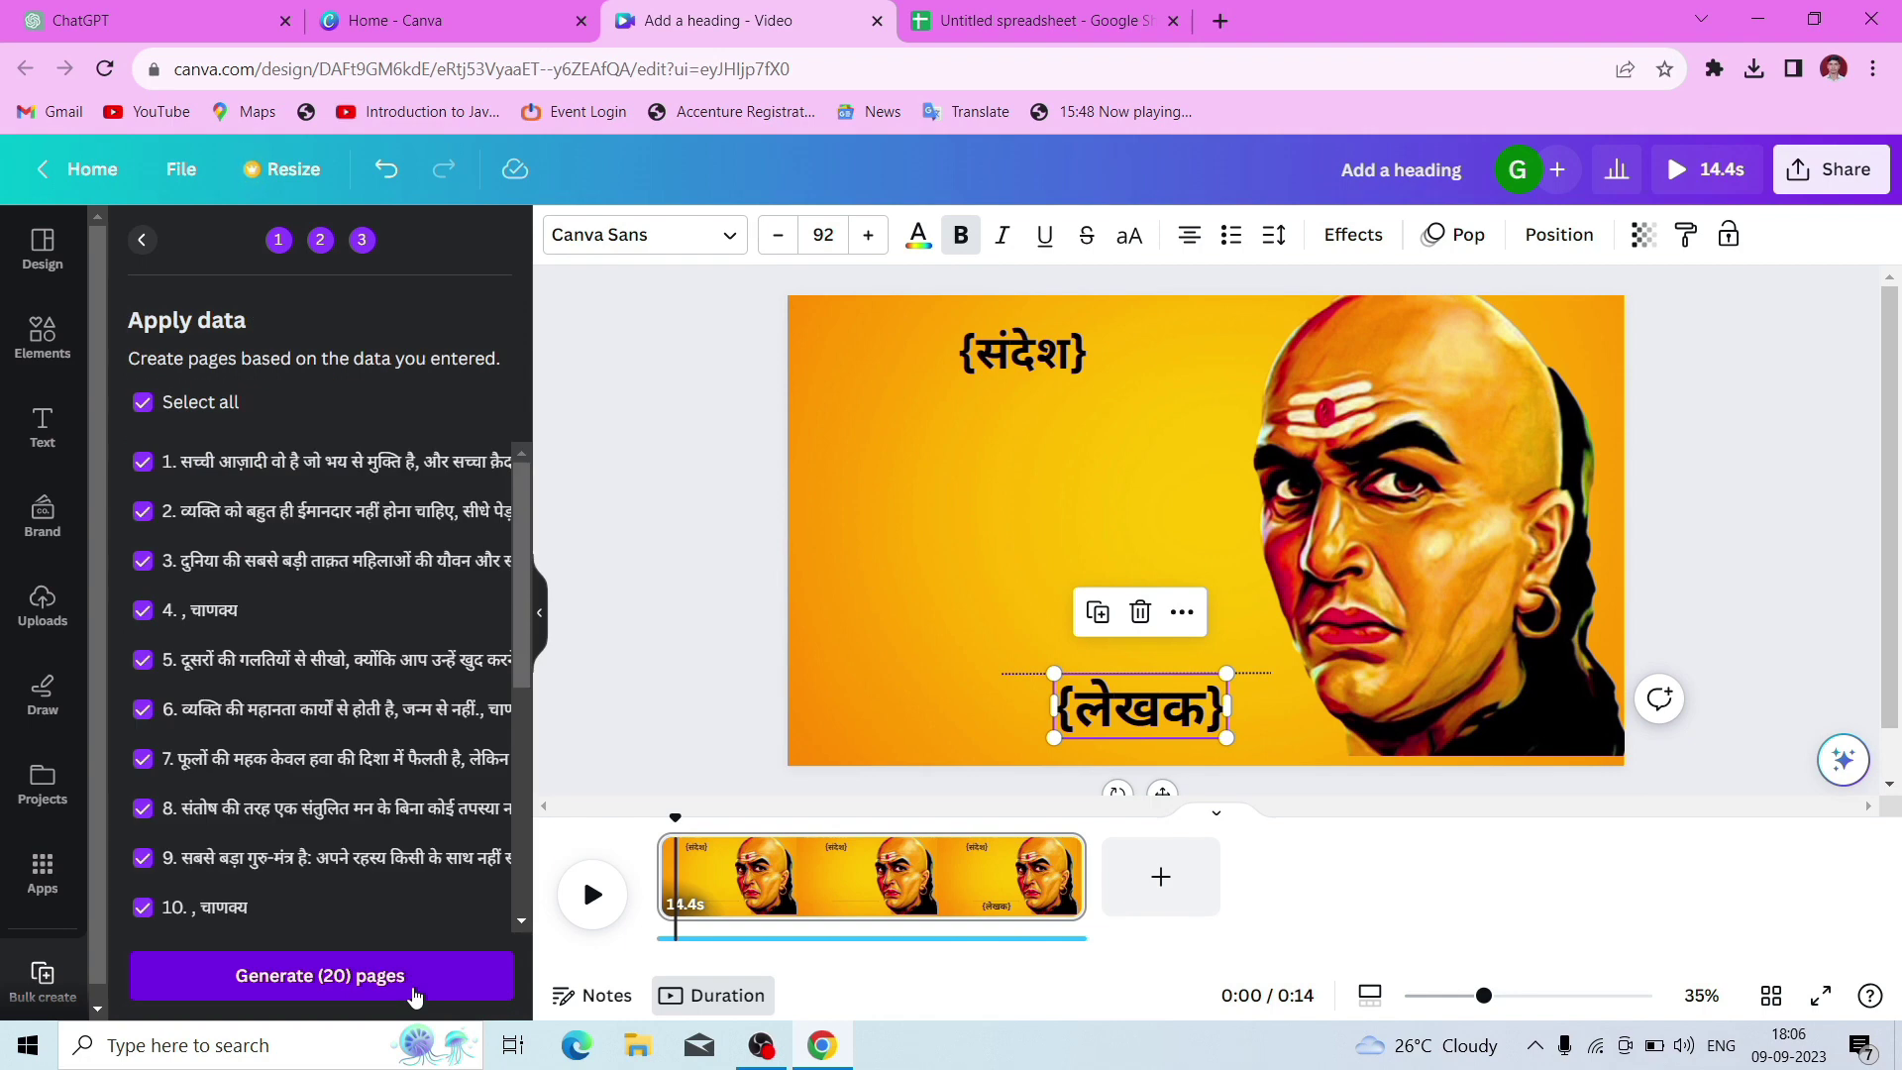
pyautogui.click(414, 995)
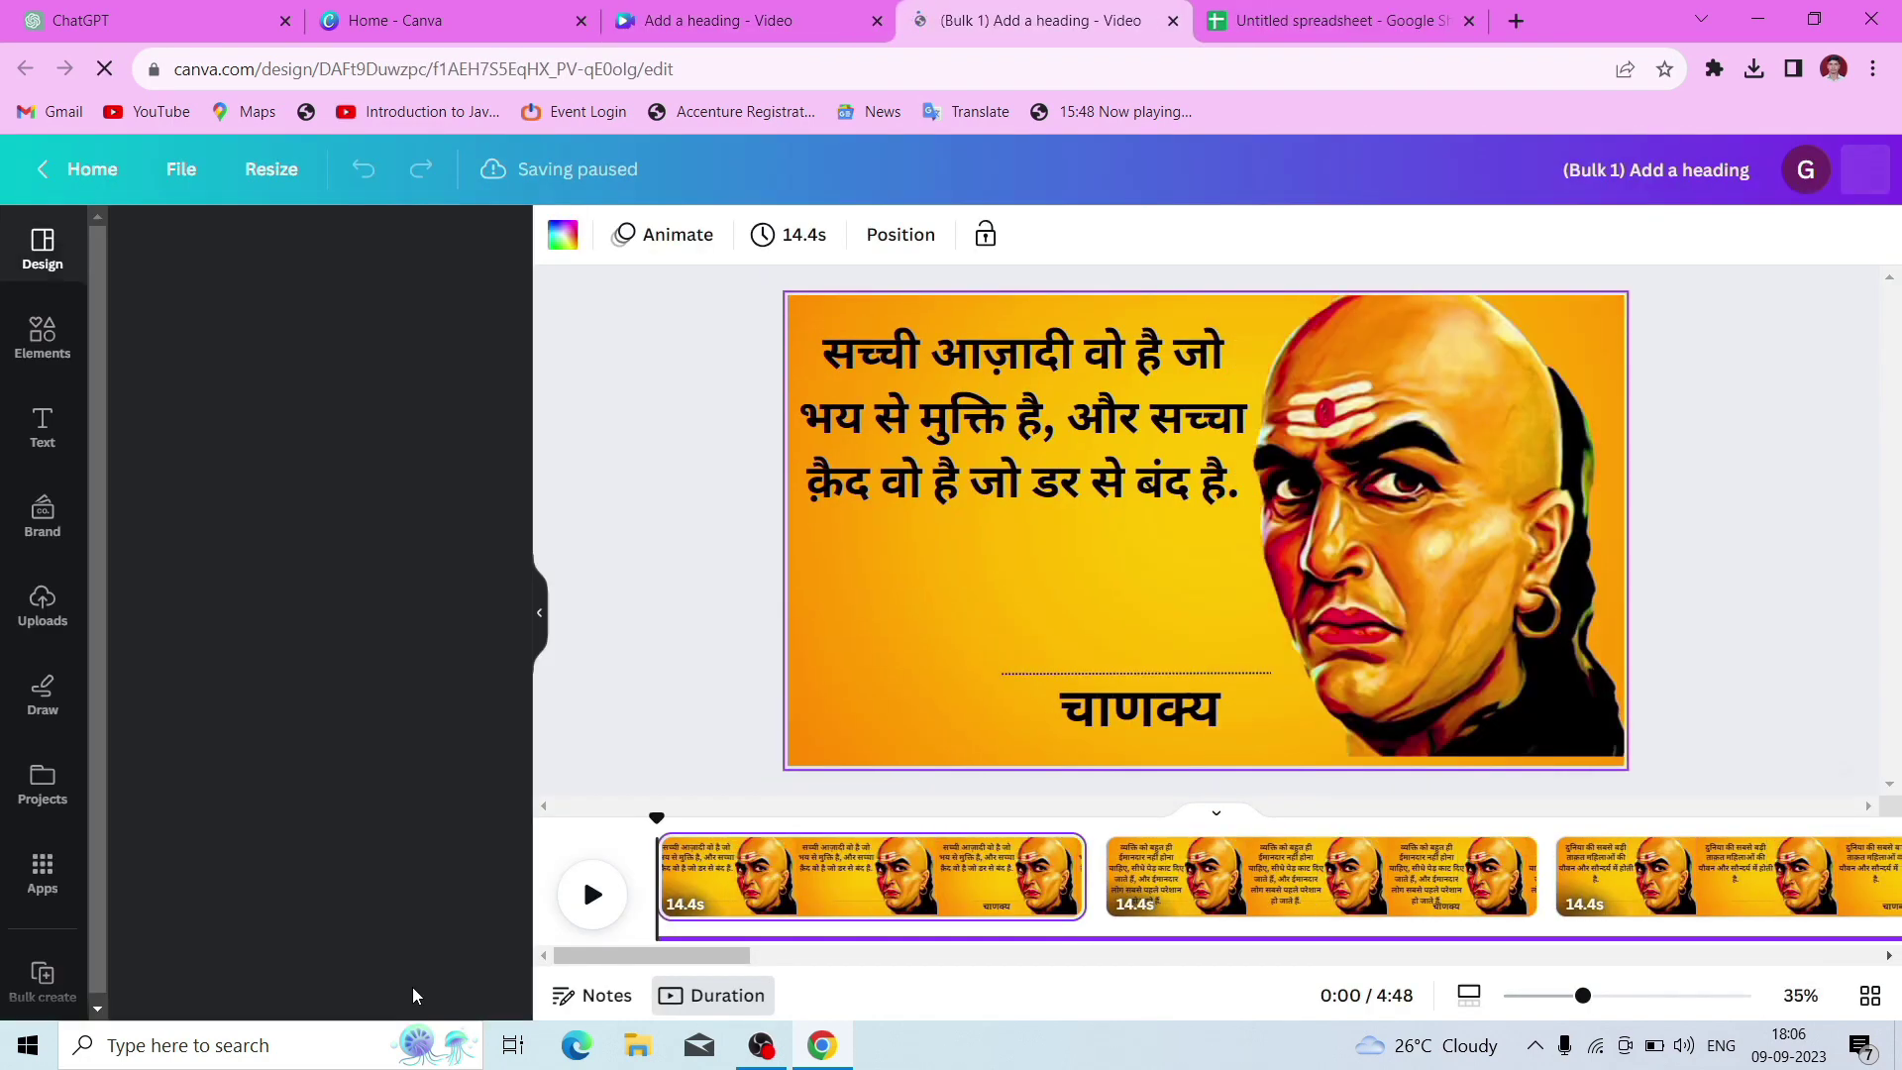
pyautogui.click(591, 894)
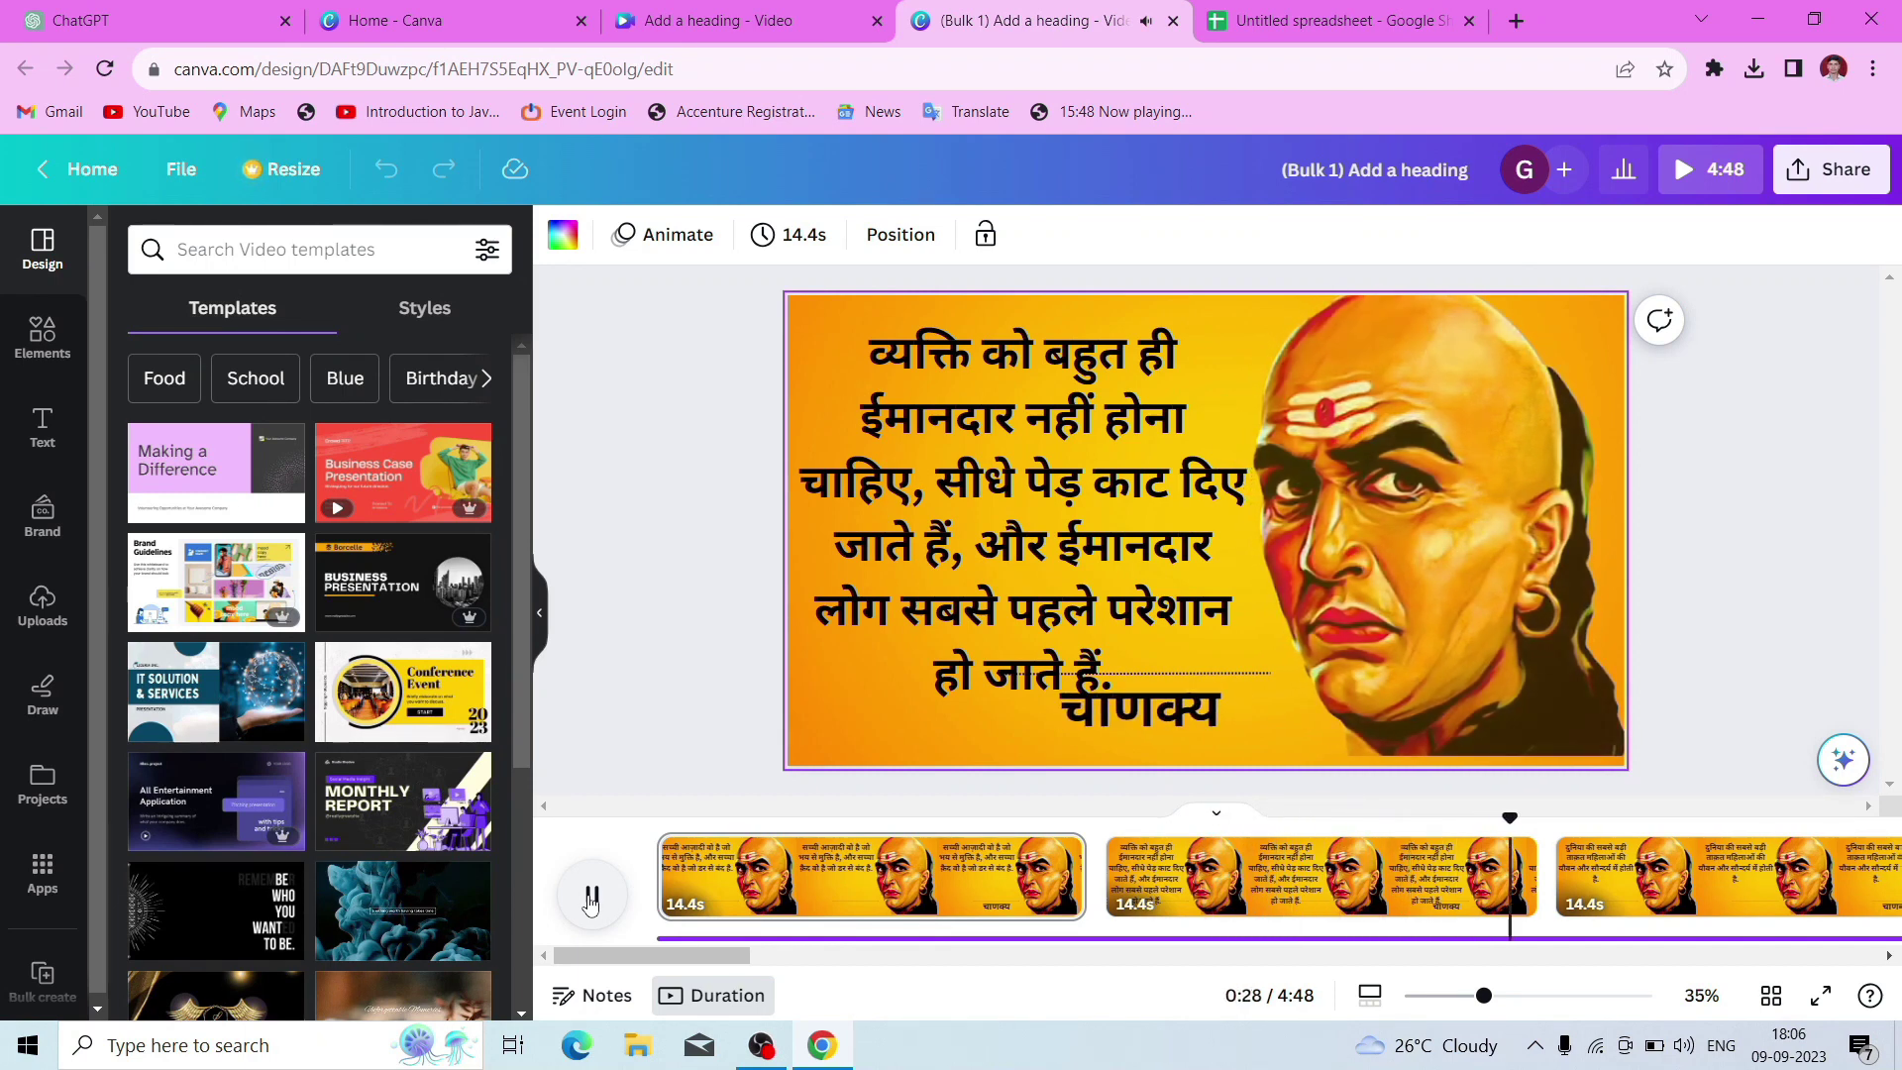
pyautogui.click(591, 897)
pyautogui.click(591, 897)
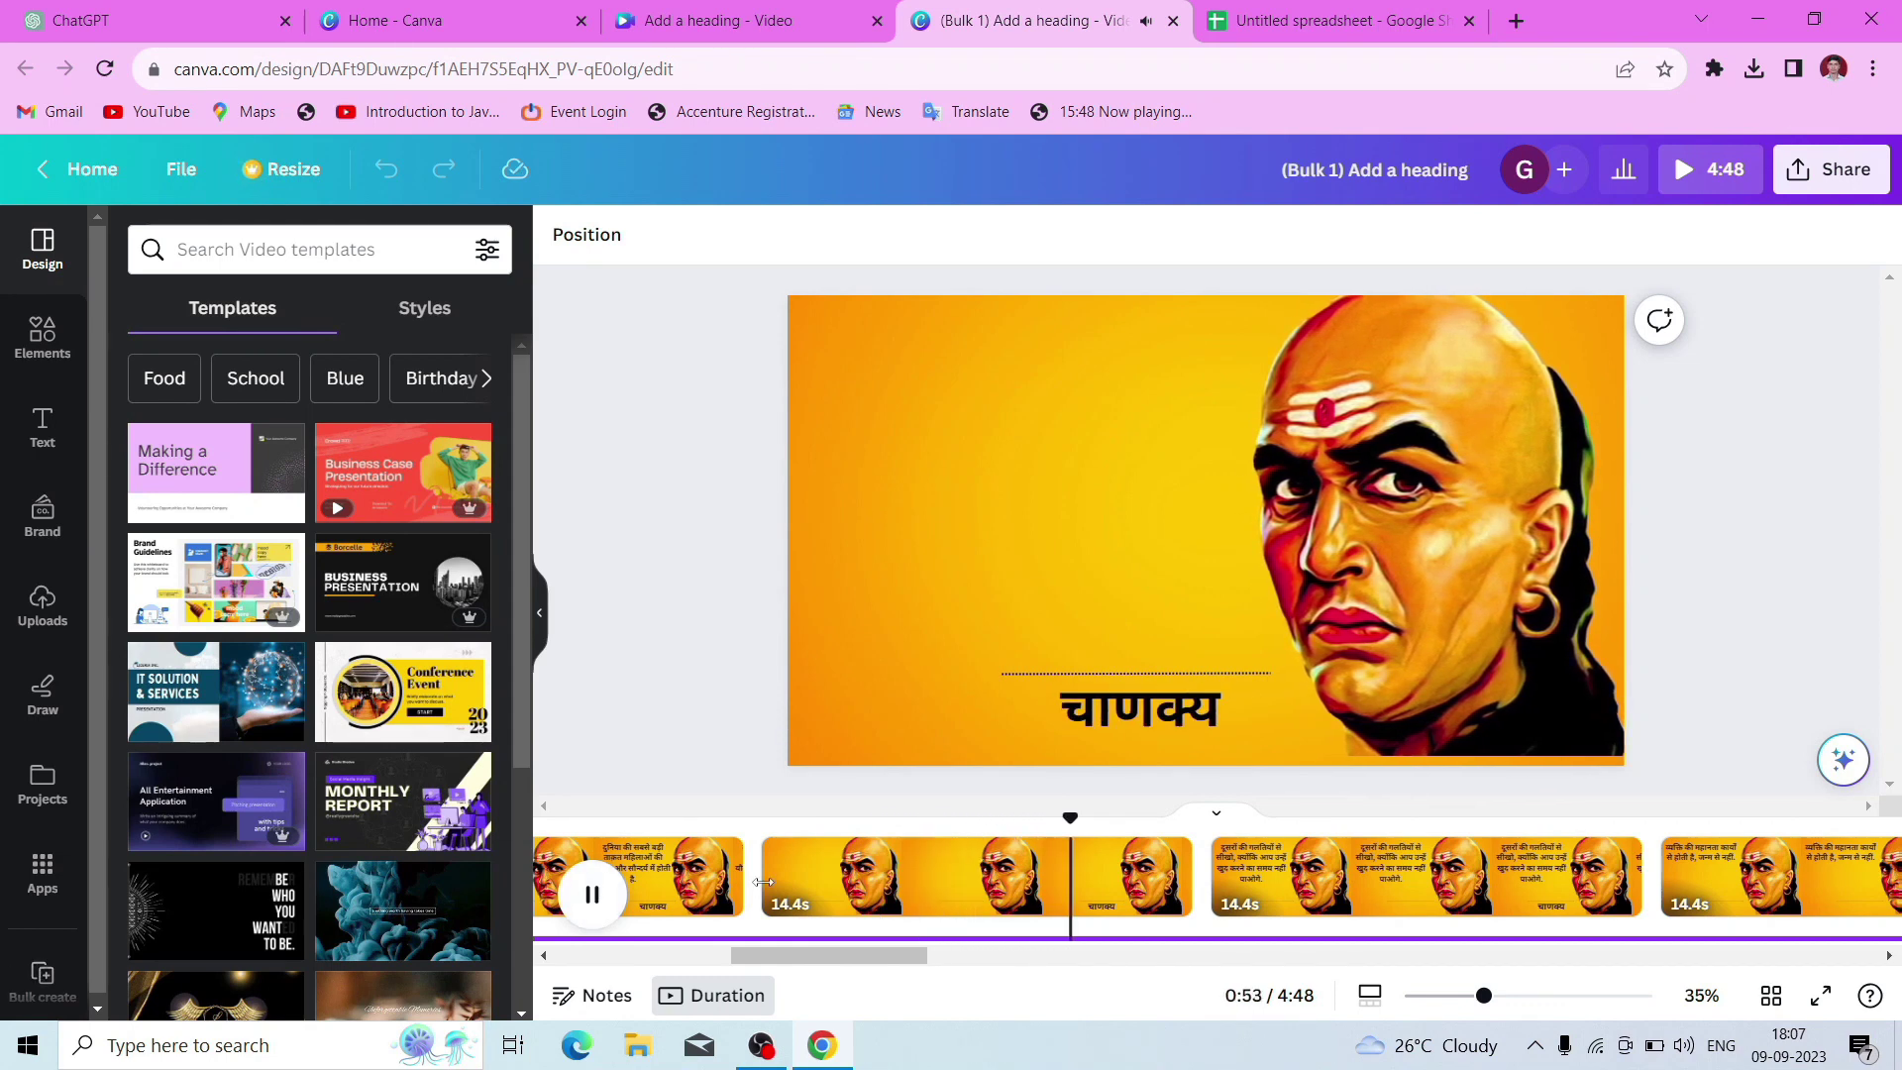
# Delete page 4 and the next page in the timeline that has no quote text
pyautogui.click(903, 896)
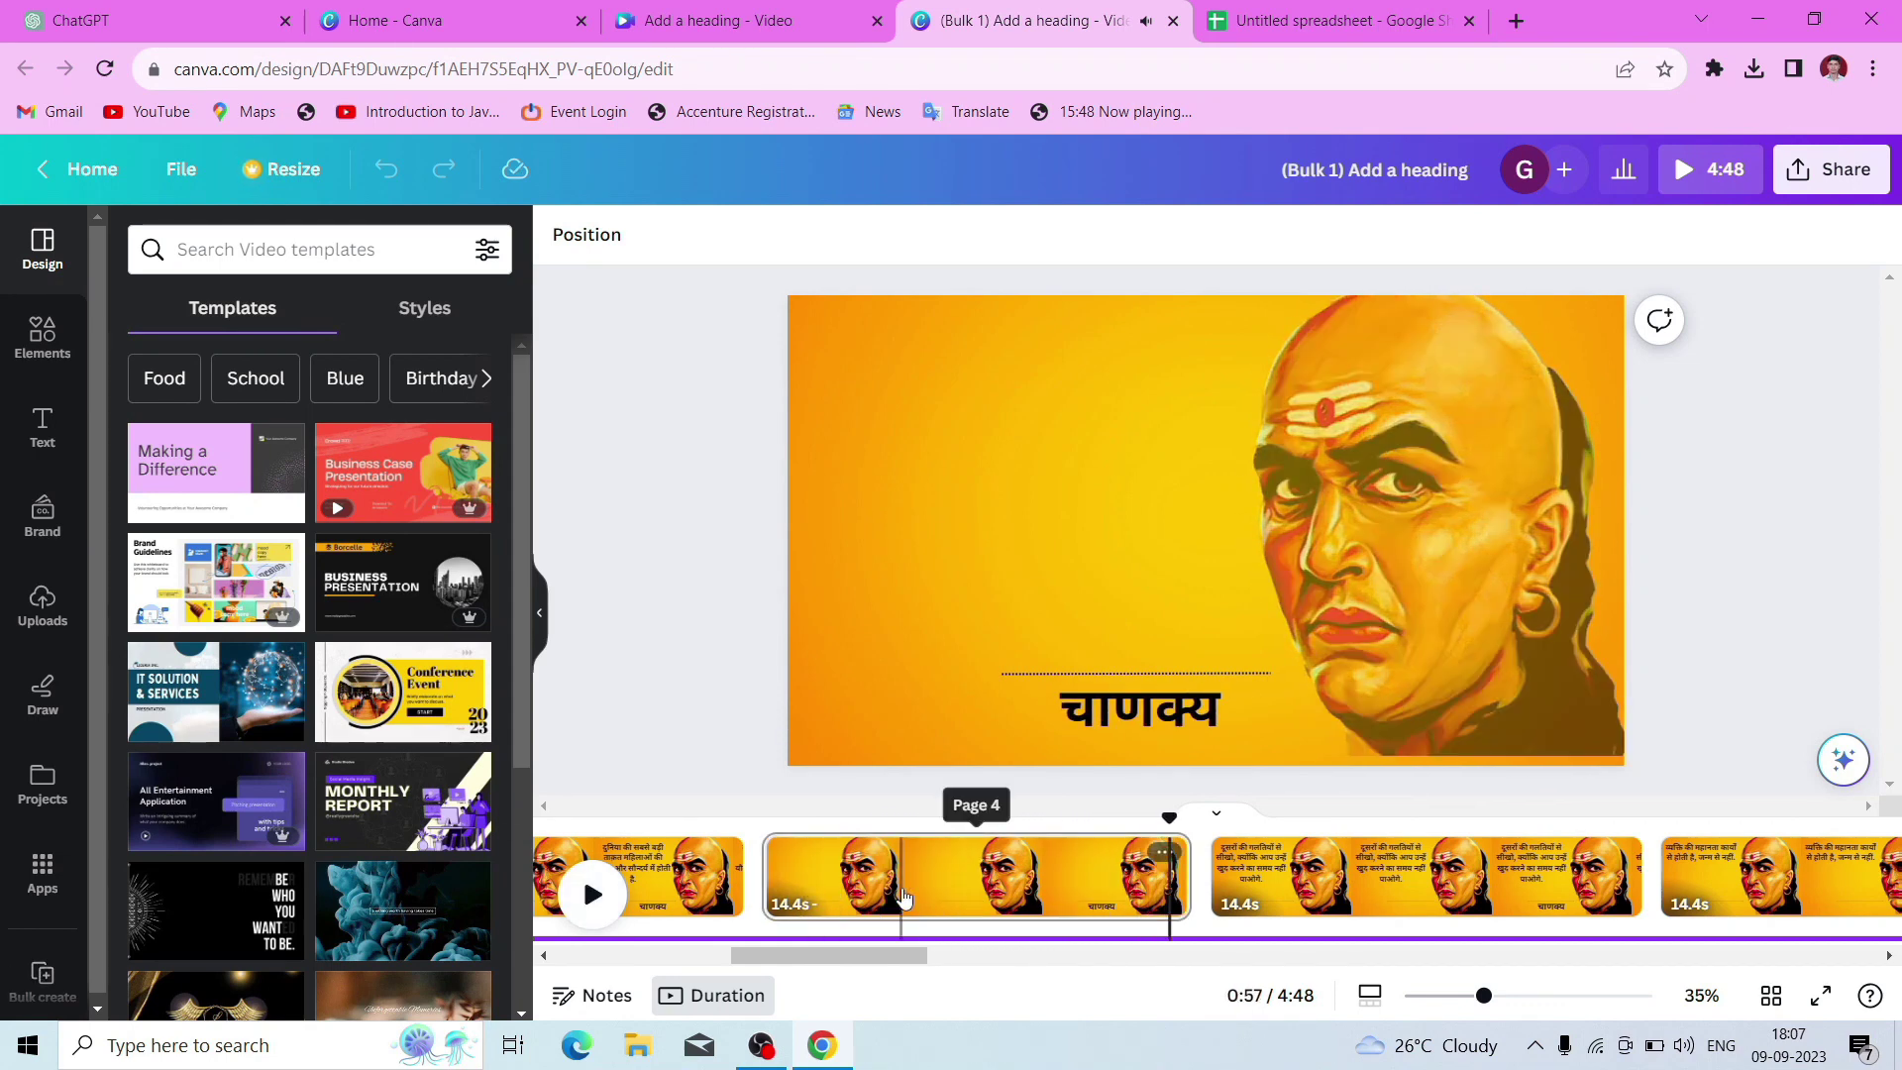
pyautogui.click(1164, 852)
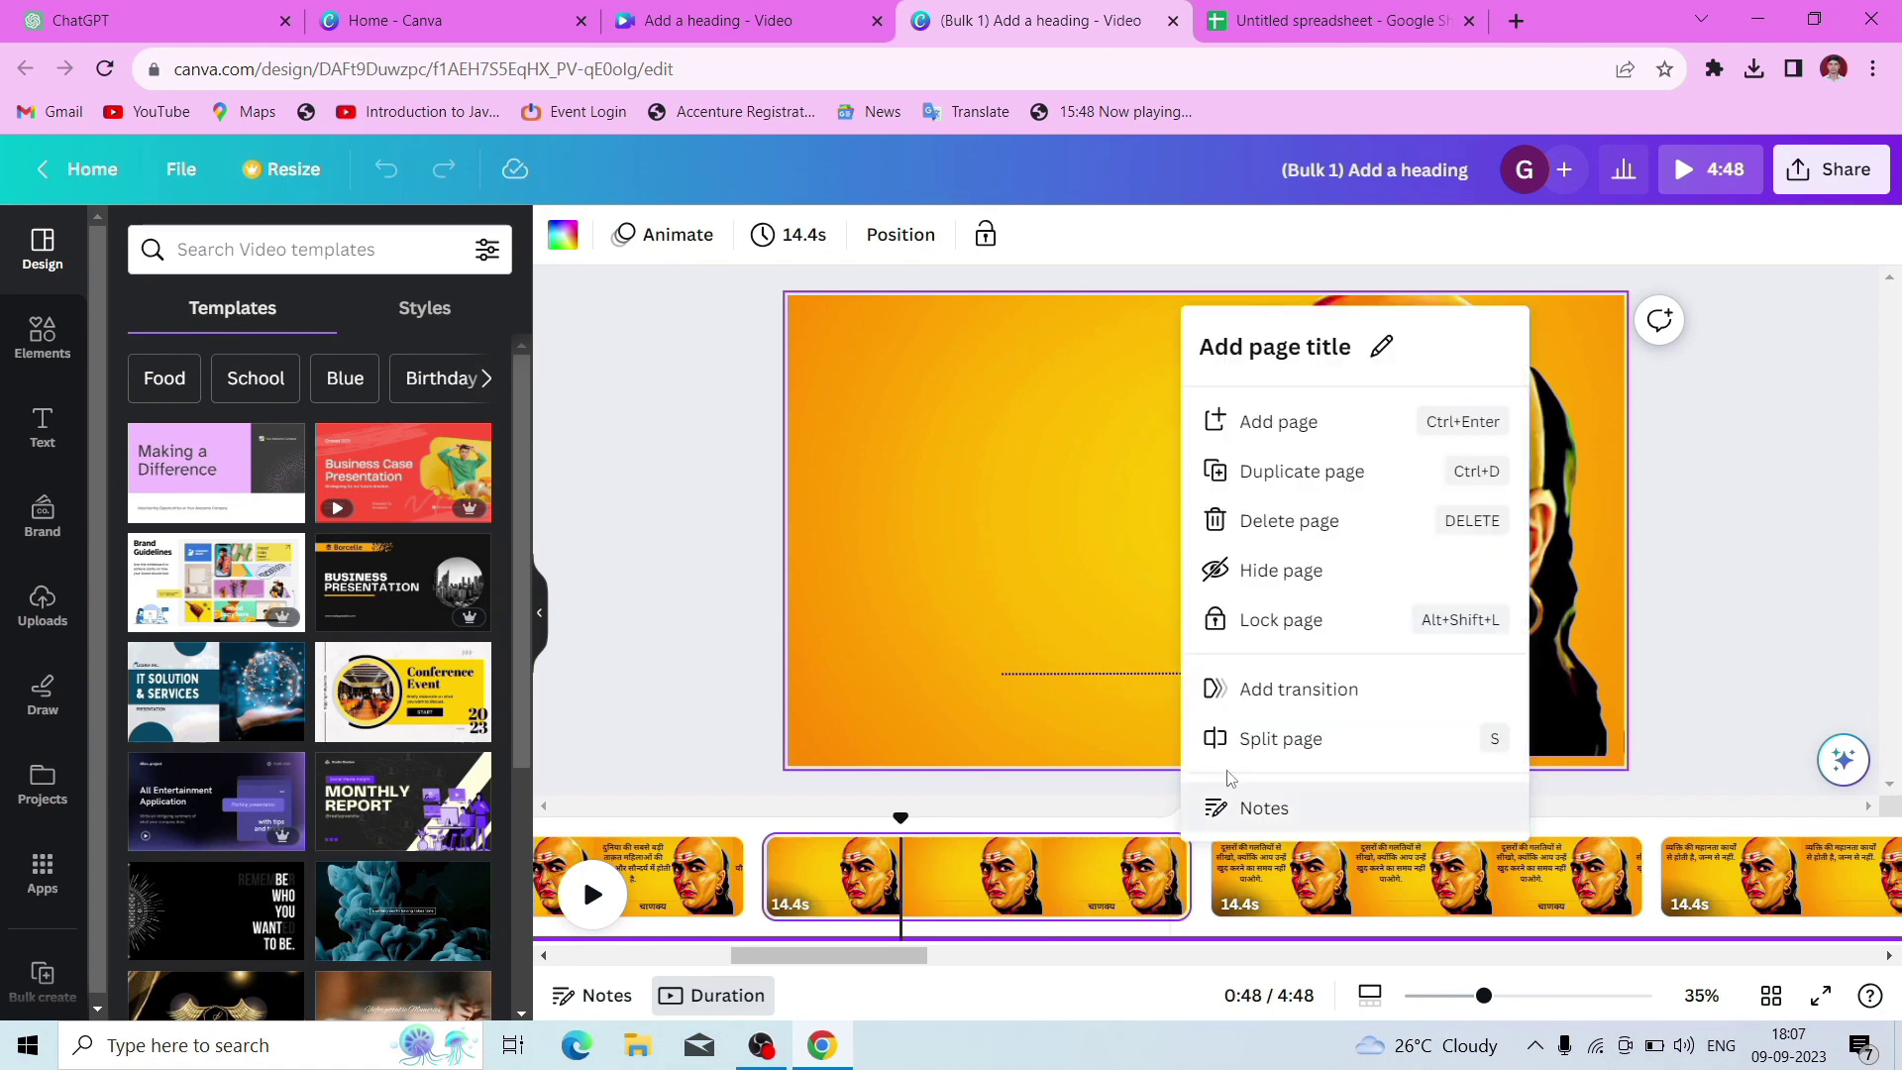
pyautogui.click(1288, 520)
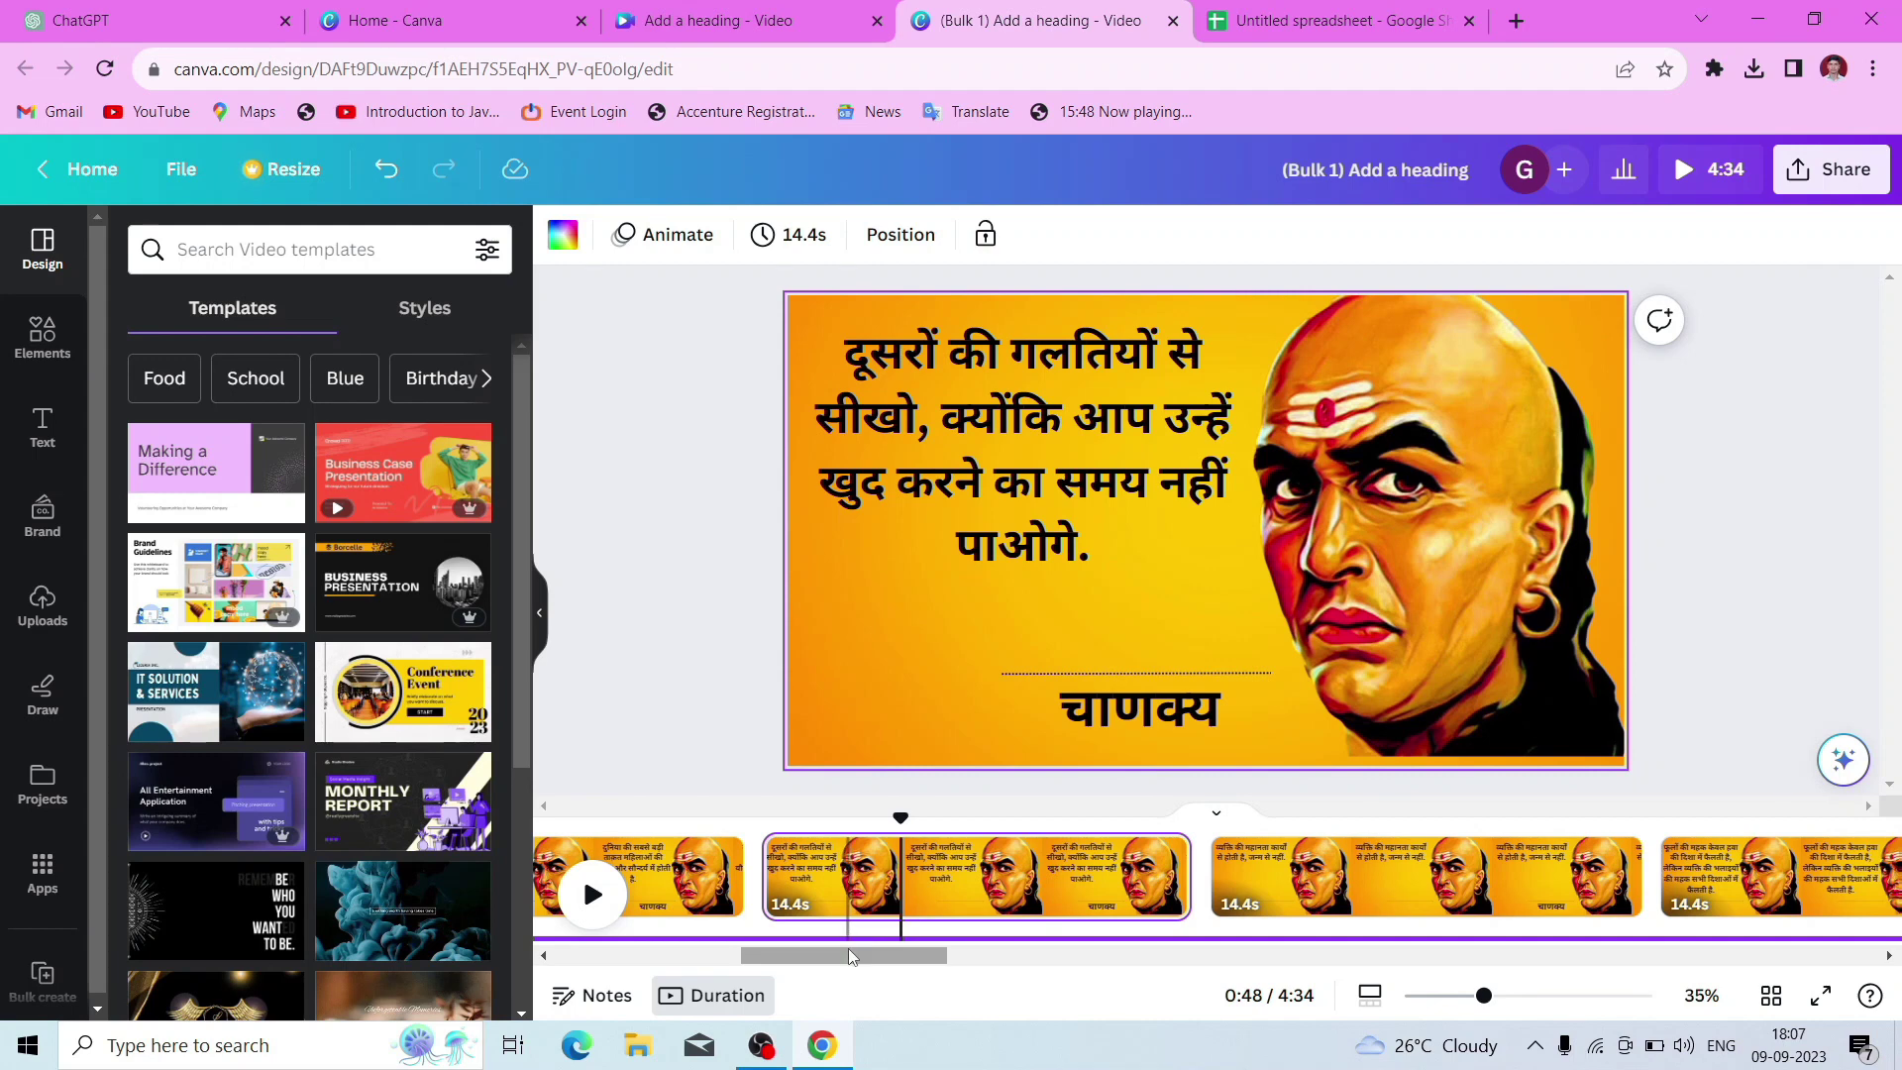
pyautogui.hscroll(5, 848, 948)
pyautogui.click(896, 887)
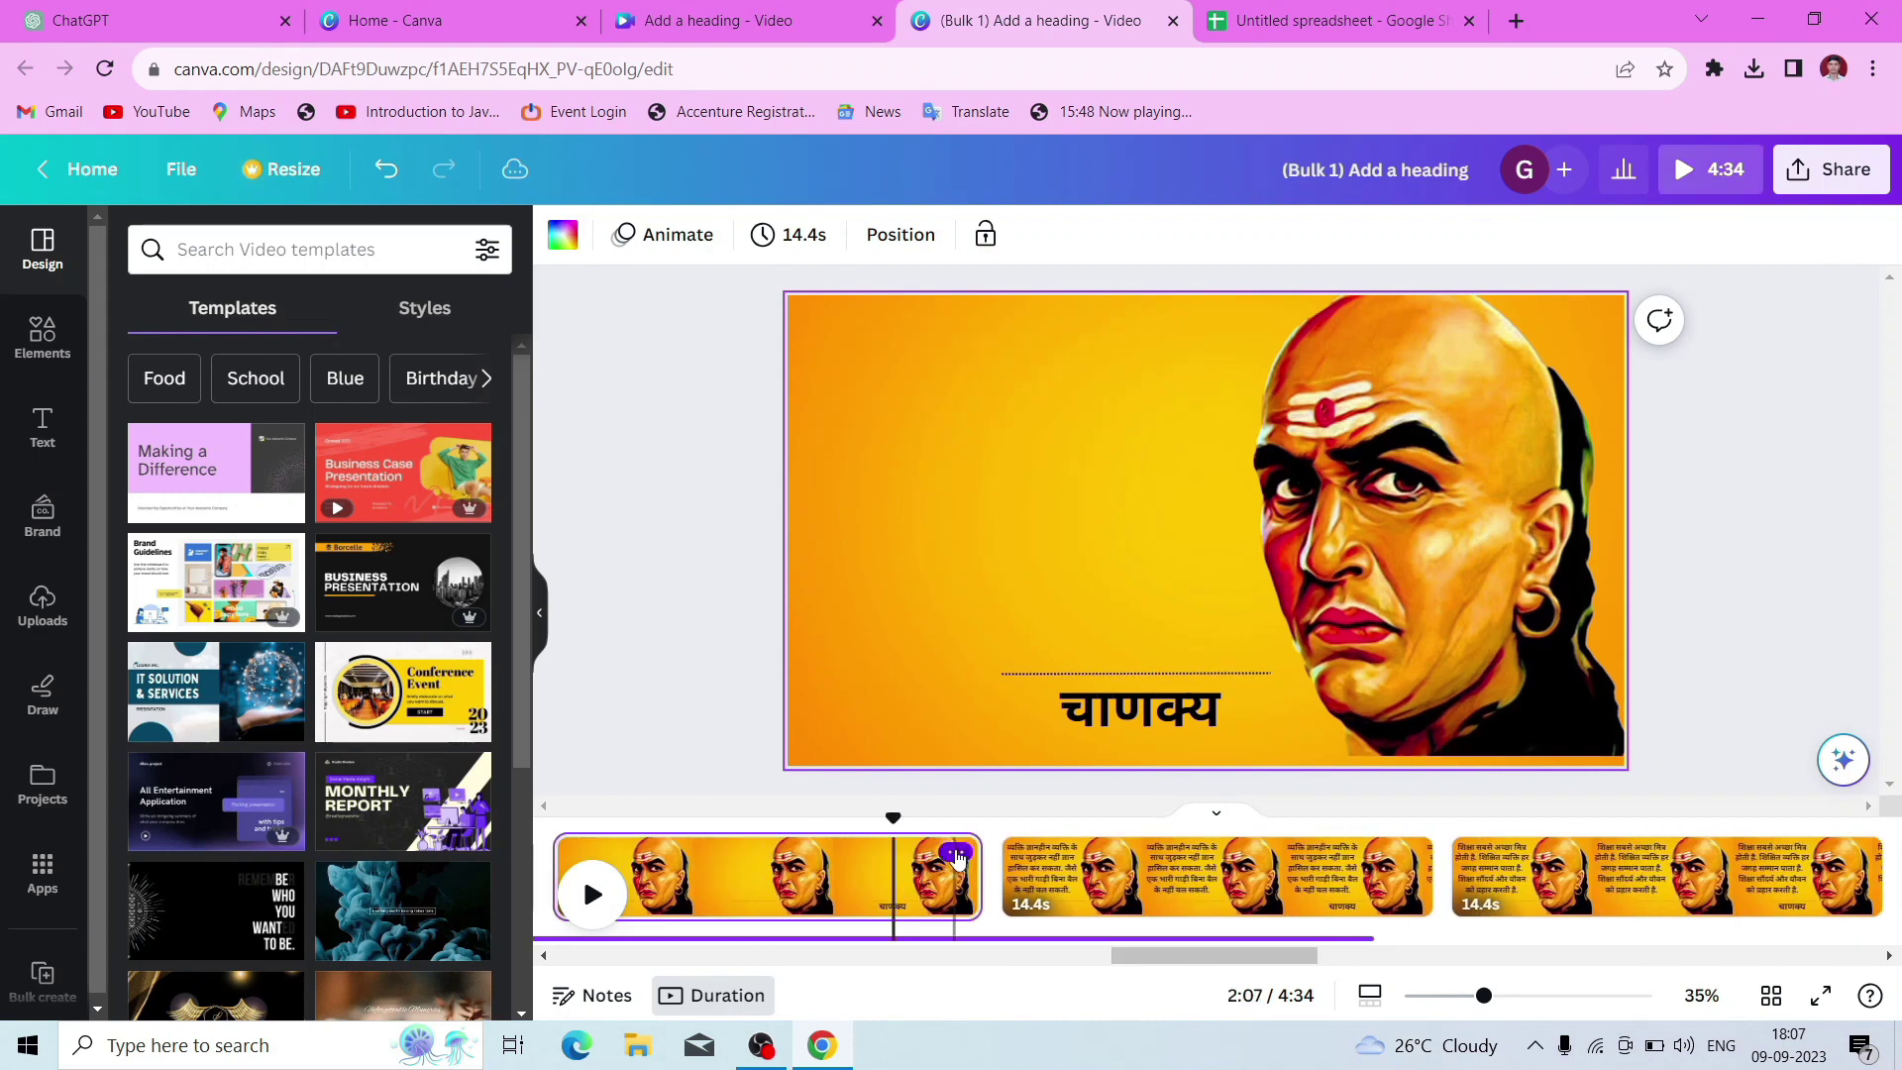
pyautogui.click(955, 852)
pyautogui.click(1108, 518)
# Delete the three remaining pages without quote text from the second half of the timeline
pyautogui.hscroll(5, 1053, 892)
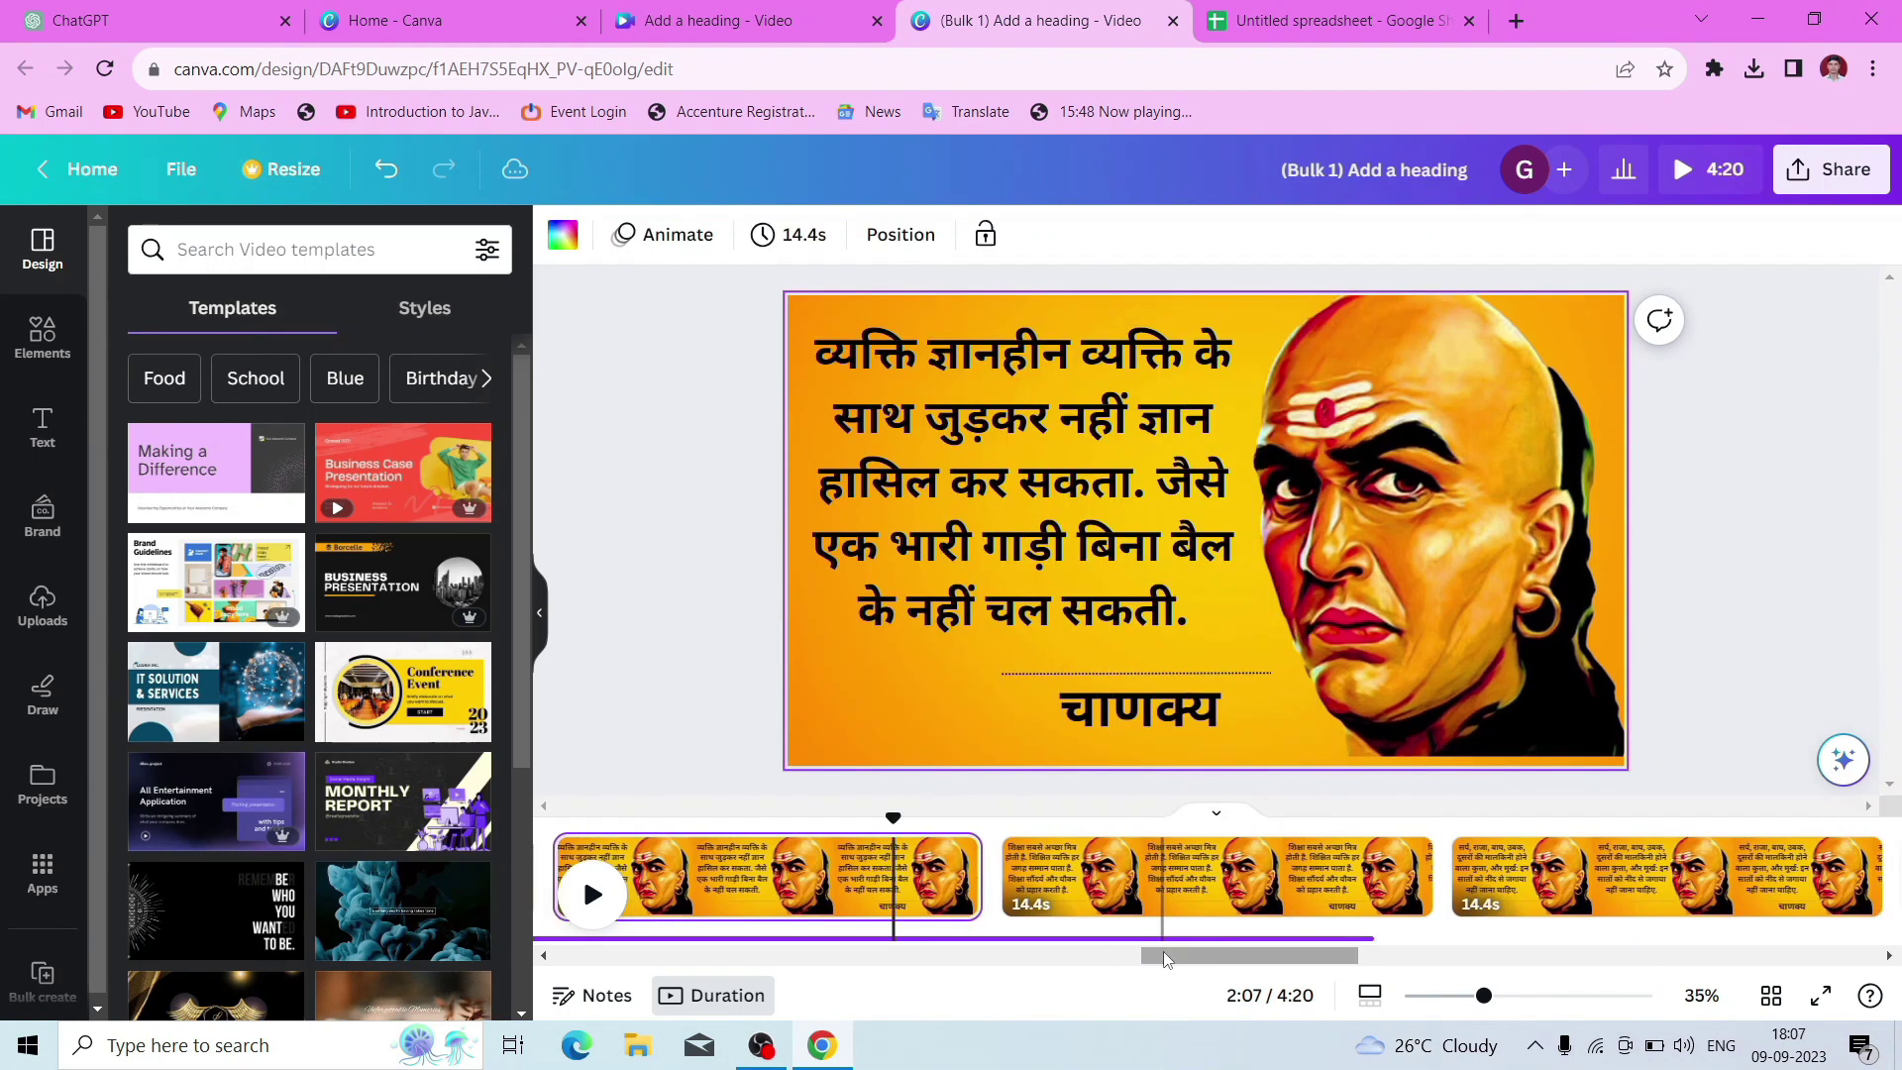
pyautogui.click(1053, 913)
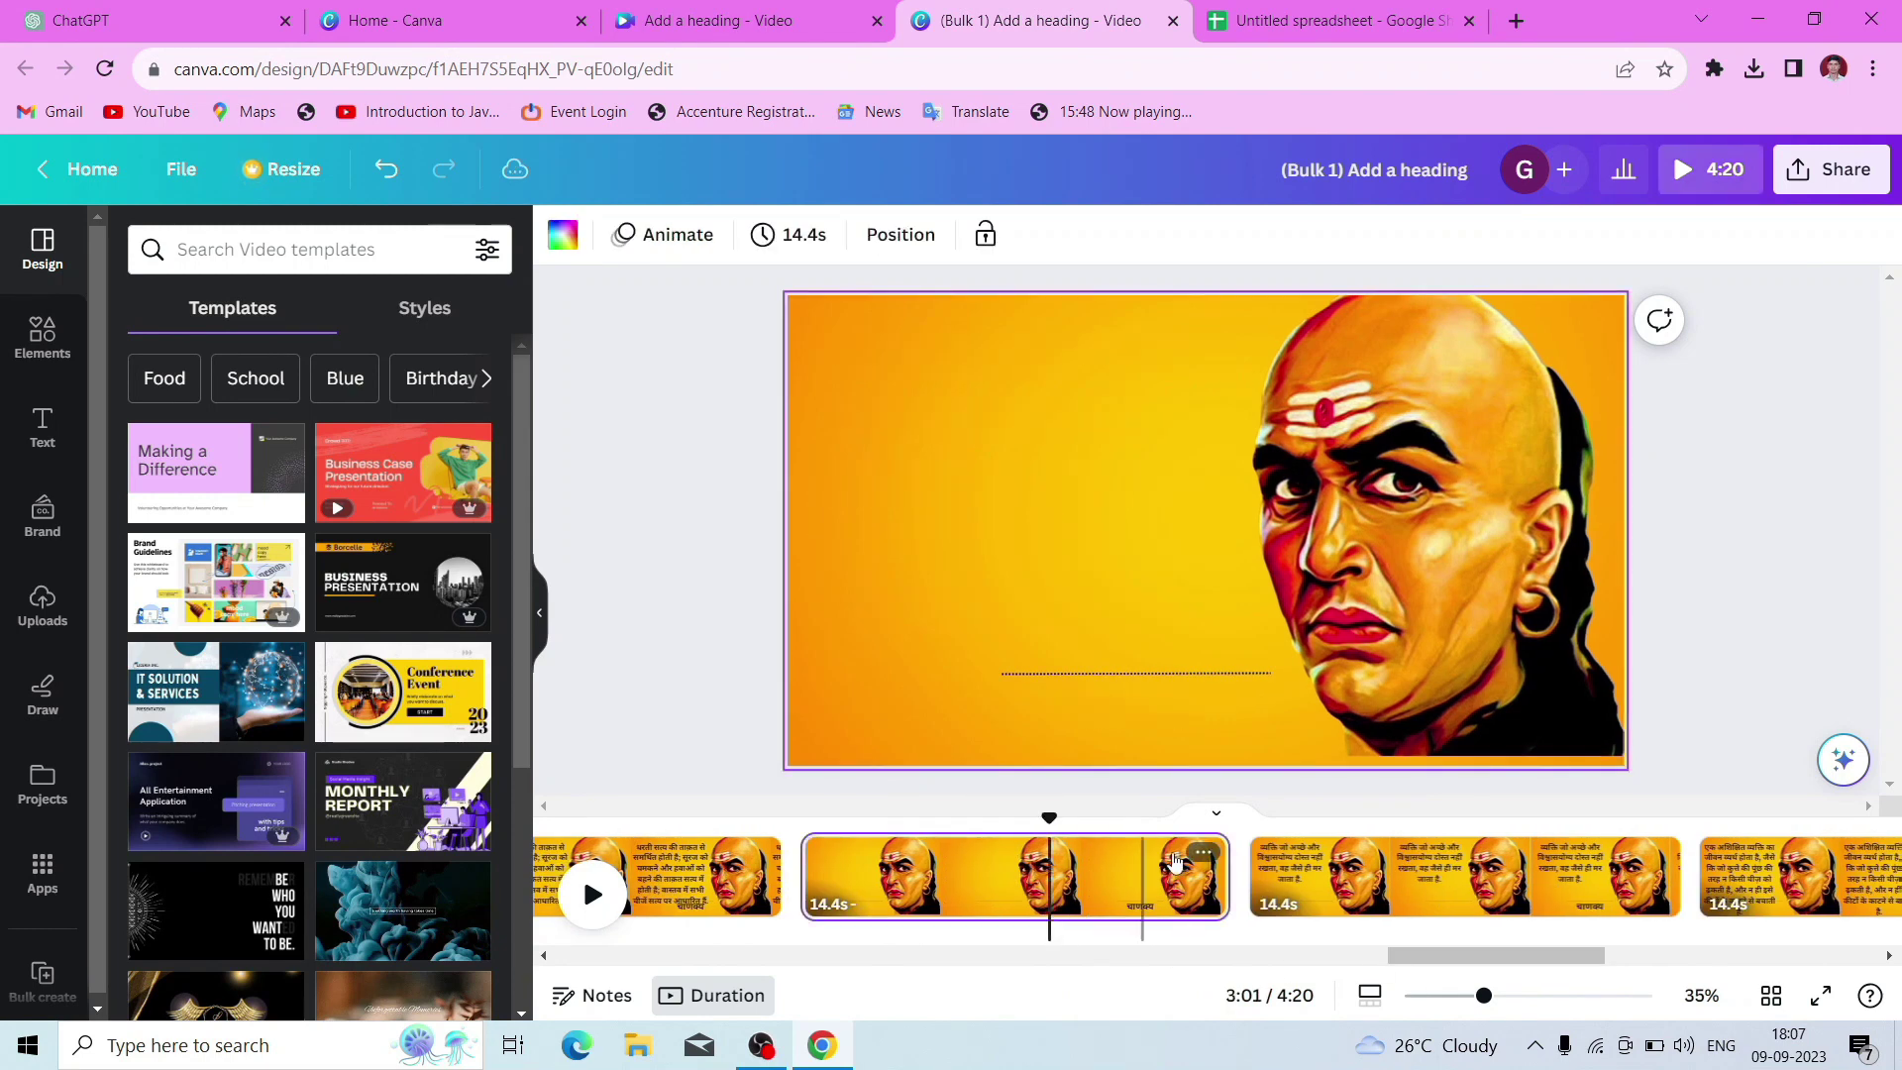
pyautogui.click(1201, 858)
pyautogui.click(1323, 522)
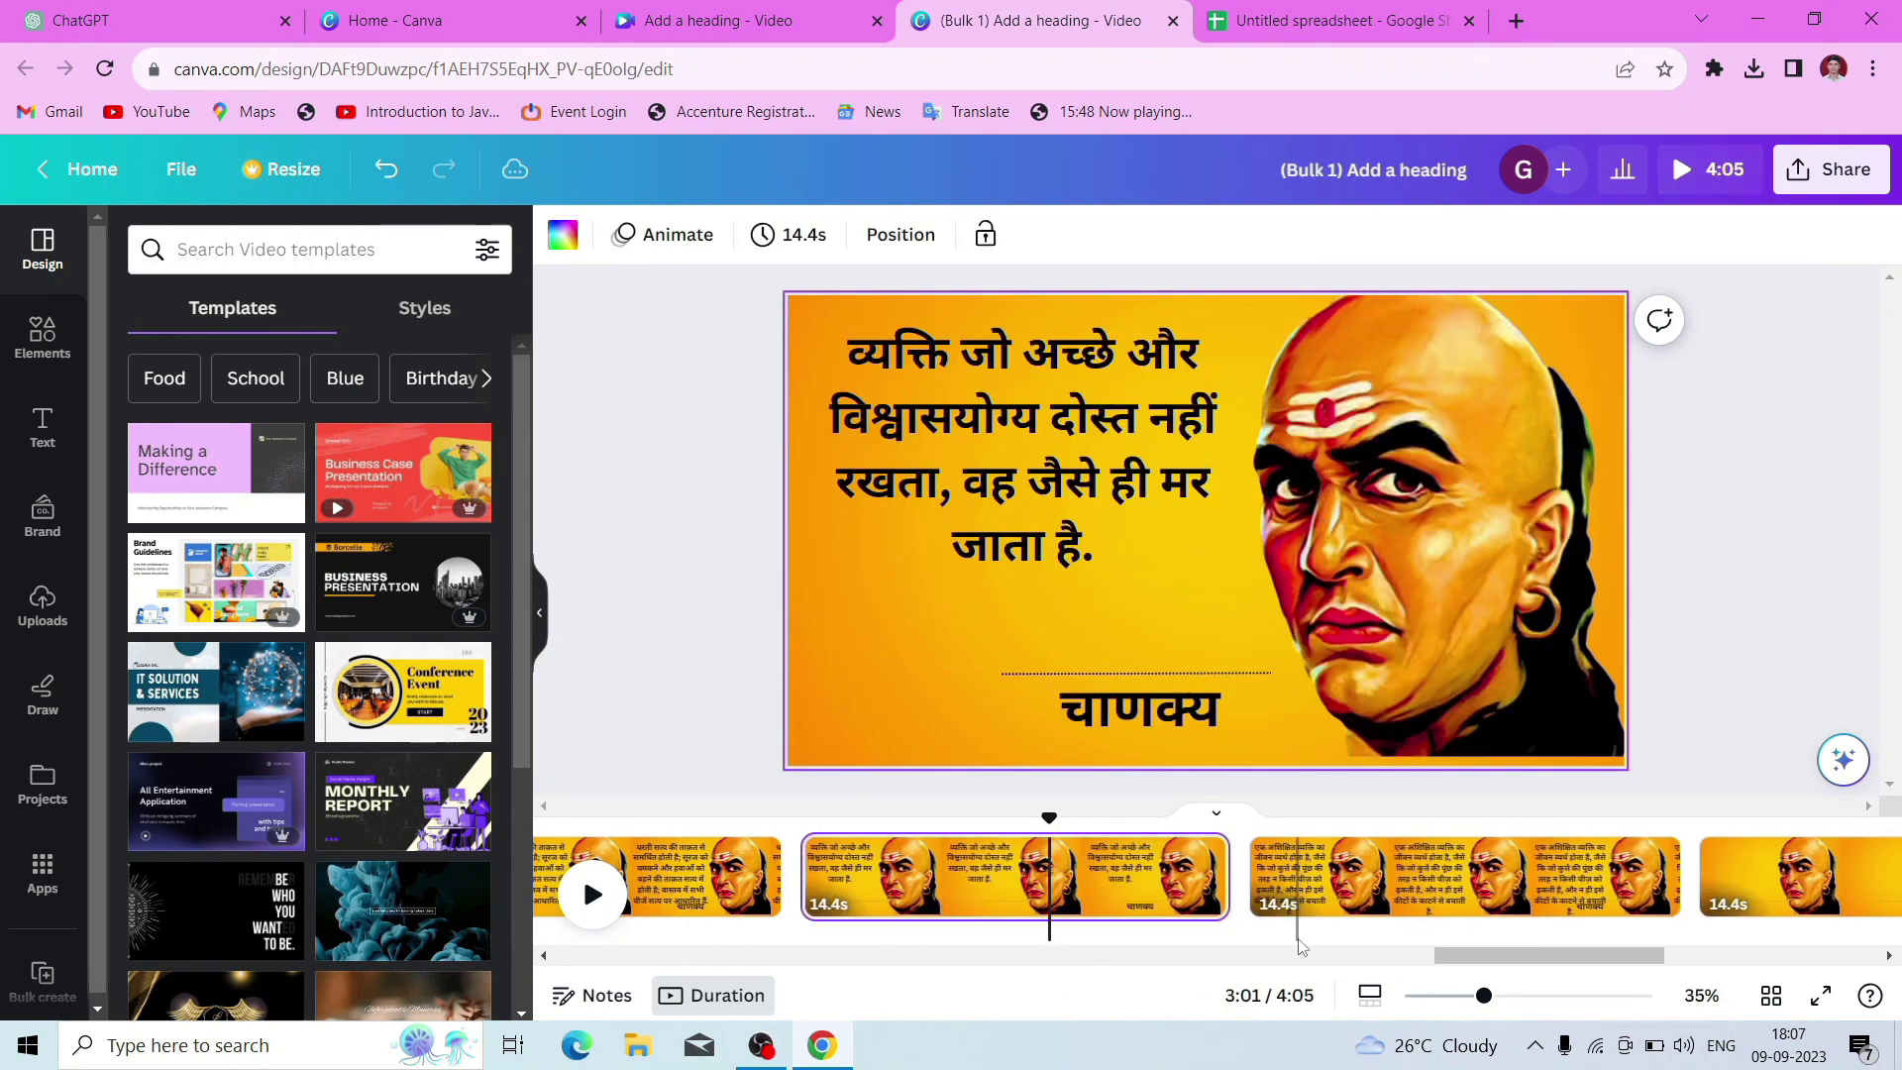
pyautogui.click(1753, 887)
pyautogui.moveTo(1591, 954); pyautogui.dragTo(1752, 954)
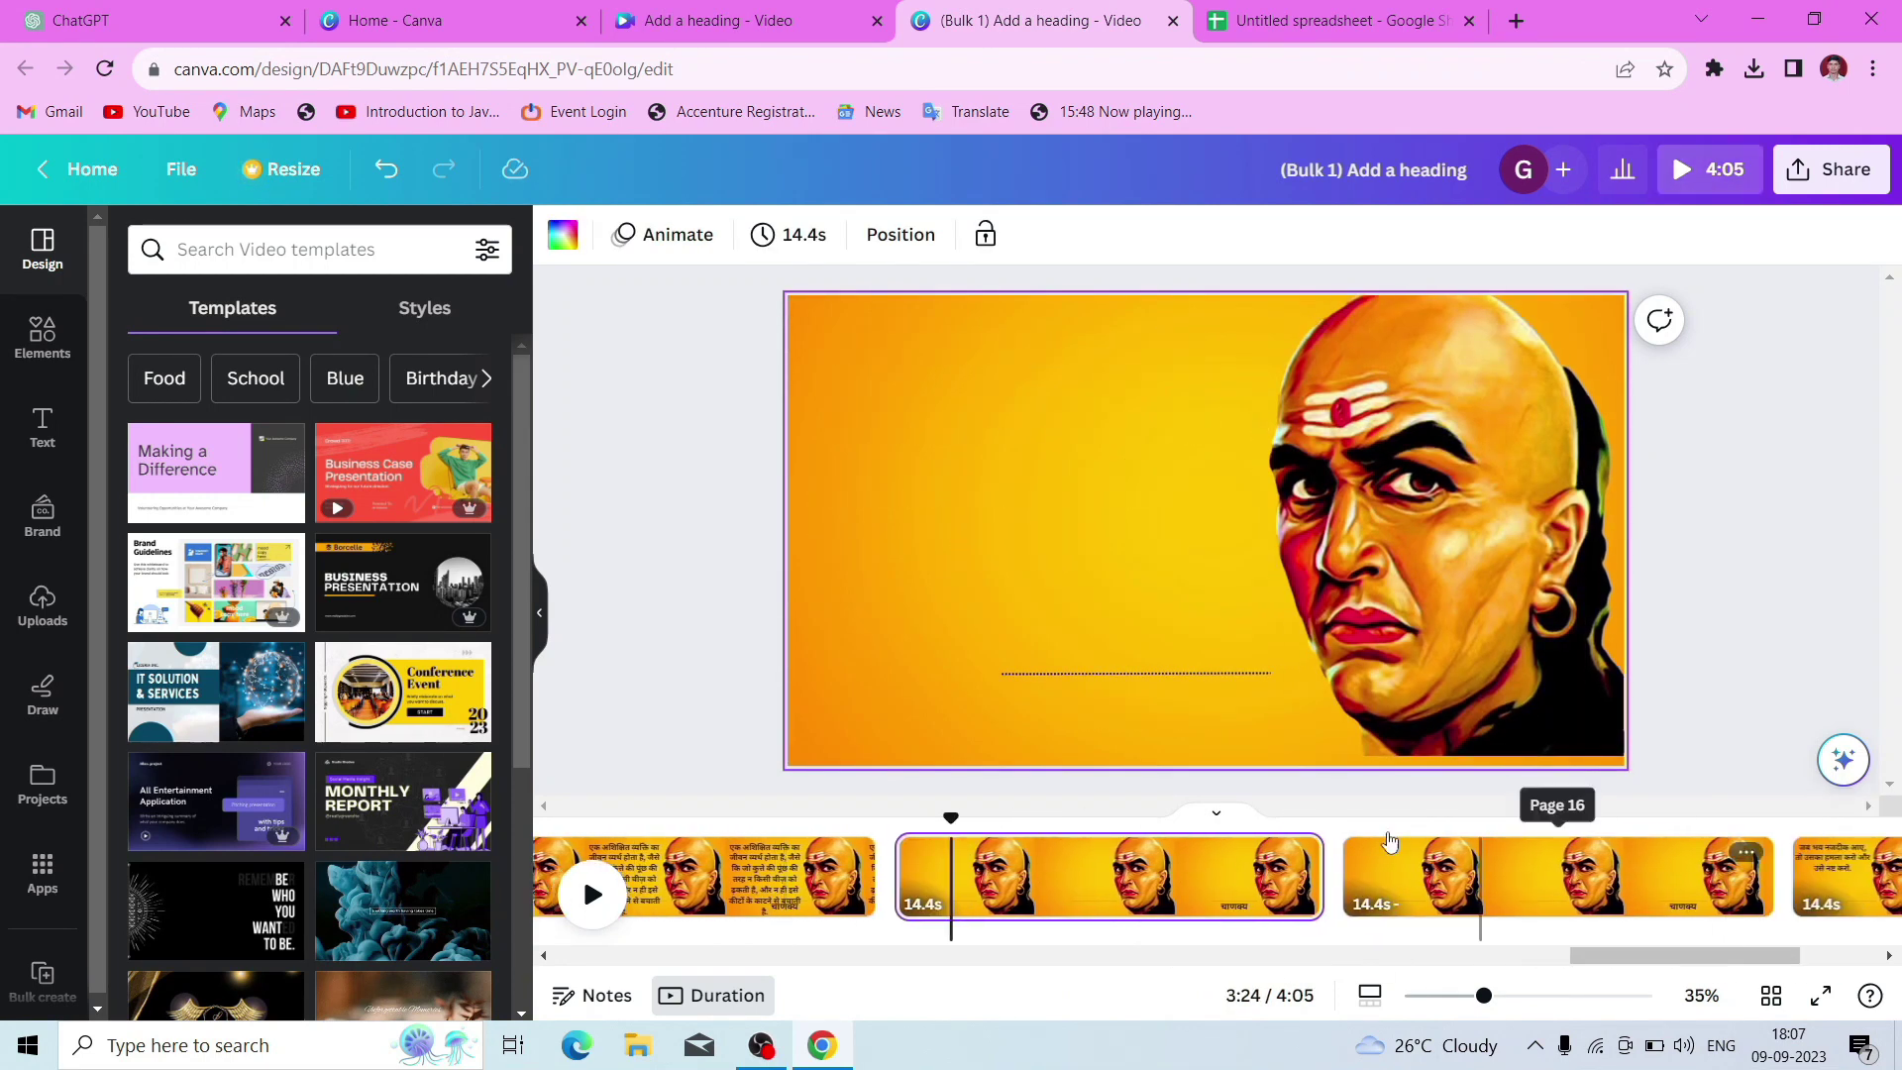
pyautogui.click(1298, 858)
pyautogui.click(1424, 527)
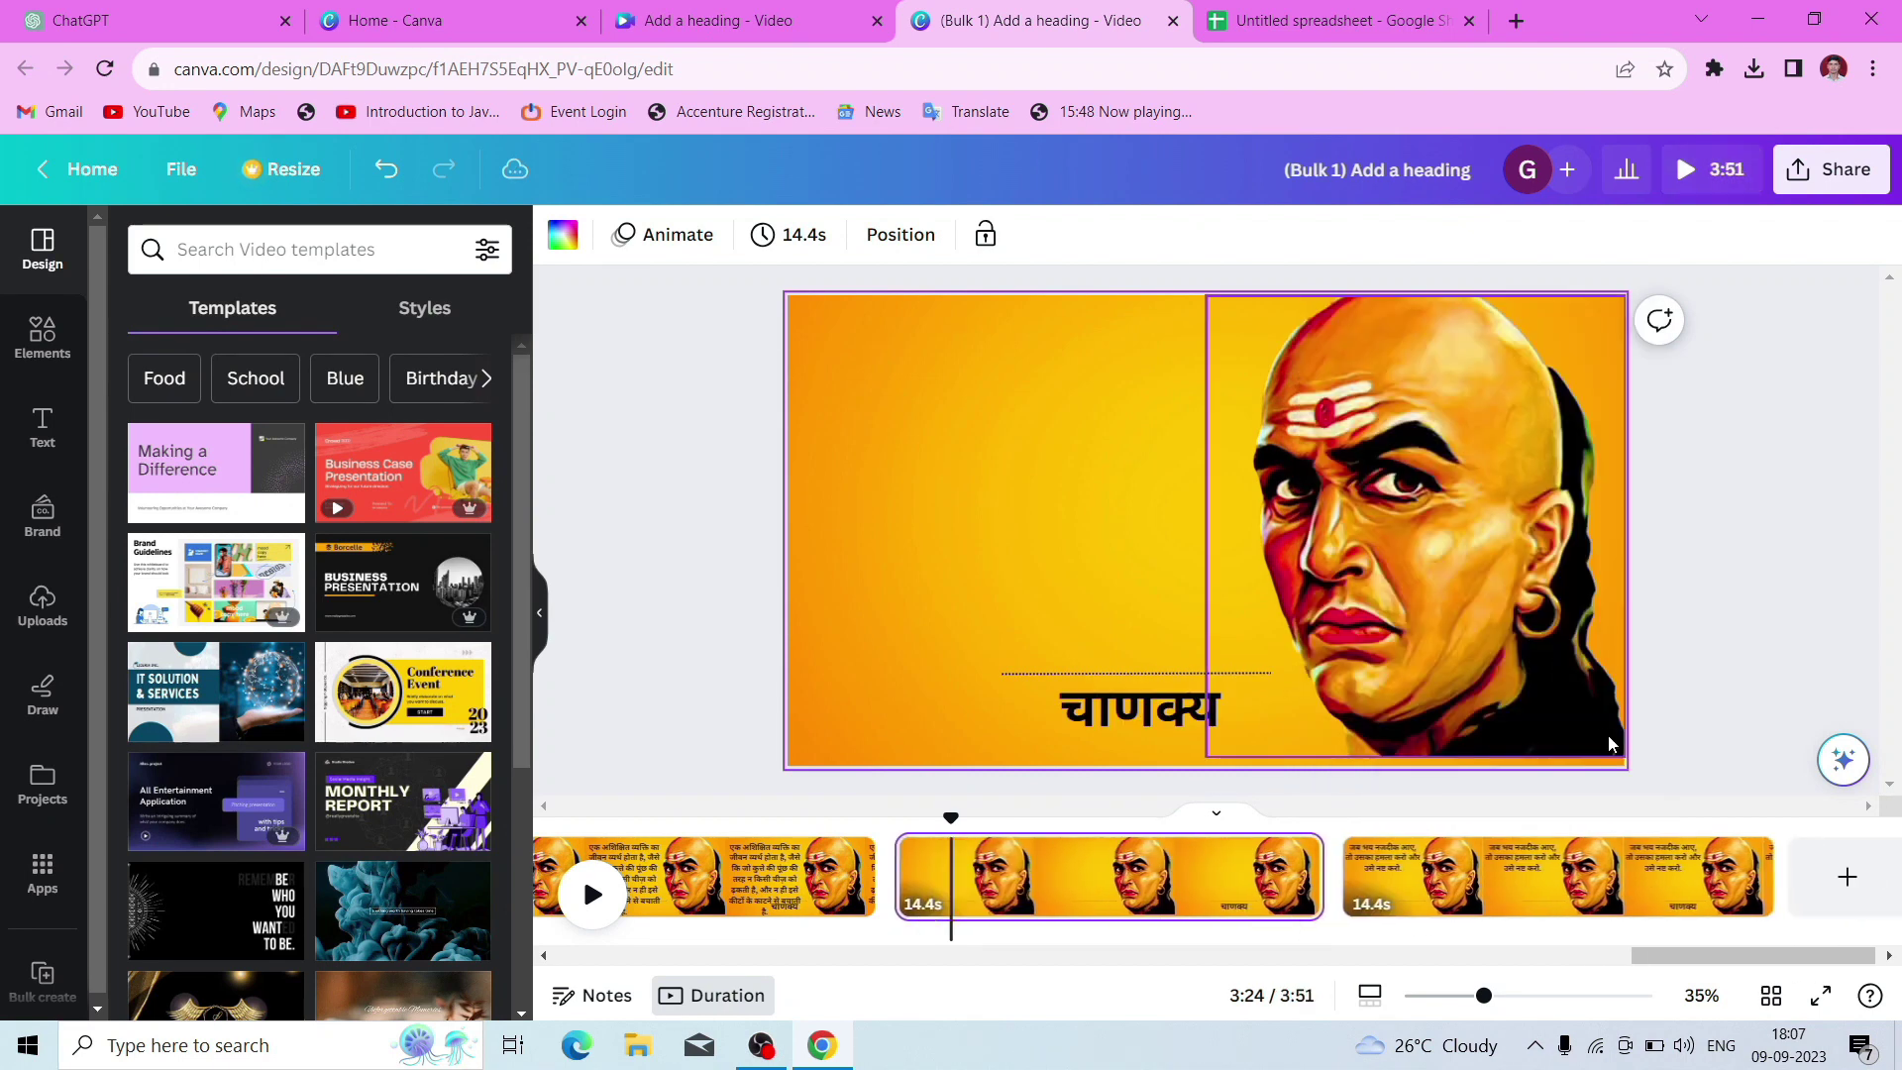
pyautogui.click(1298, 858)
pyautogui.click(1429, 519)
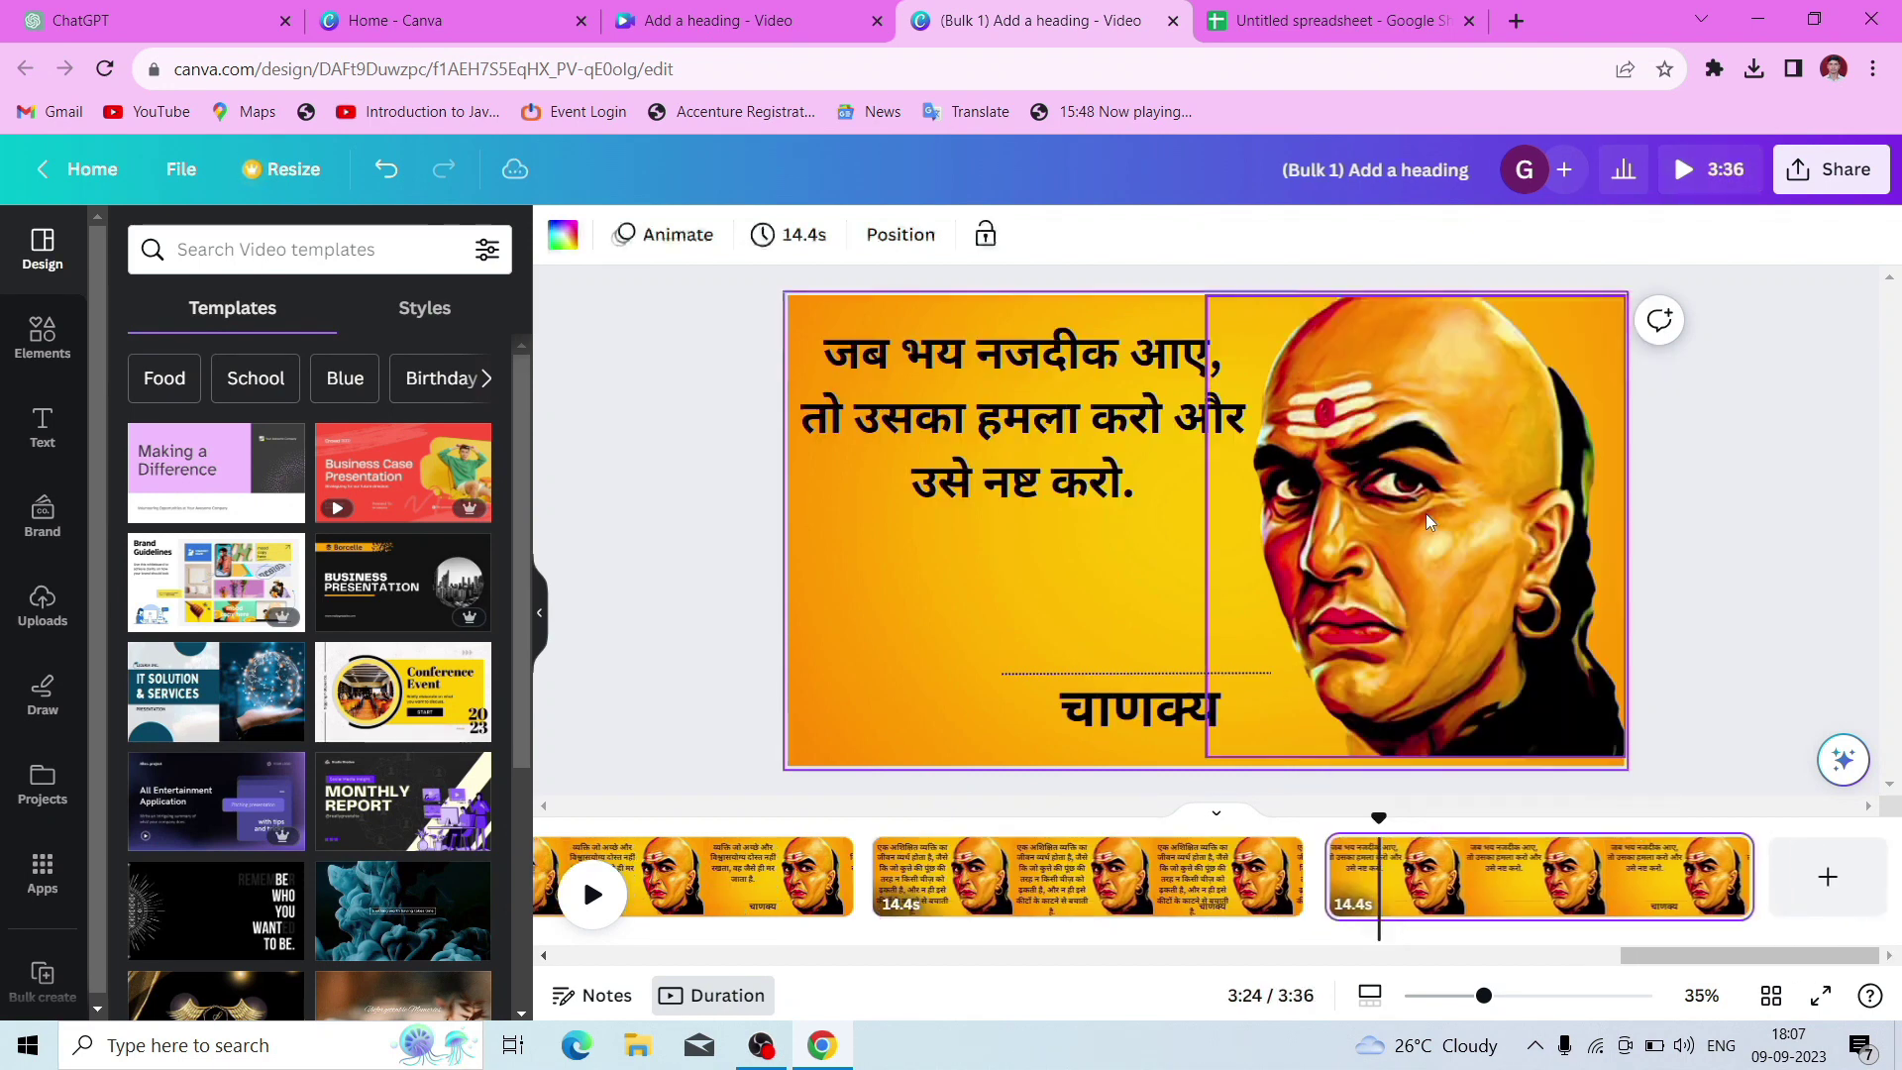
# Download all 15 pages as a 1080p MP4 named "(Bulk 1) Add a heading (1)" to the Downloads folder and open the file for playback
pyautogui.moveTo(1650, 951); pyautogui.dragTo(564, 953)
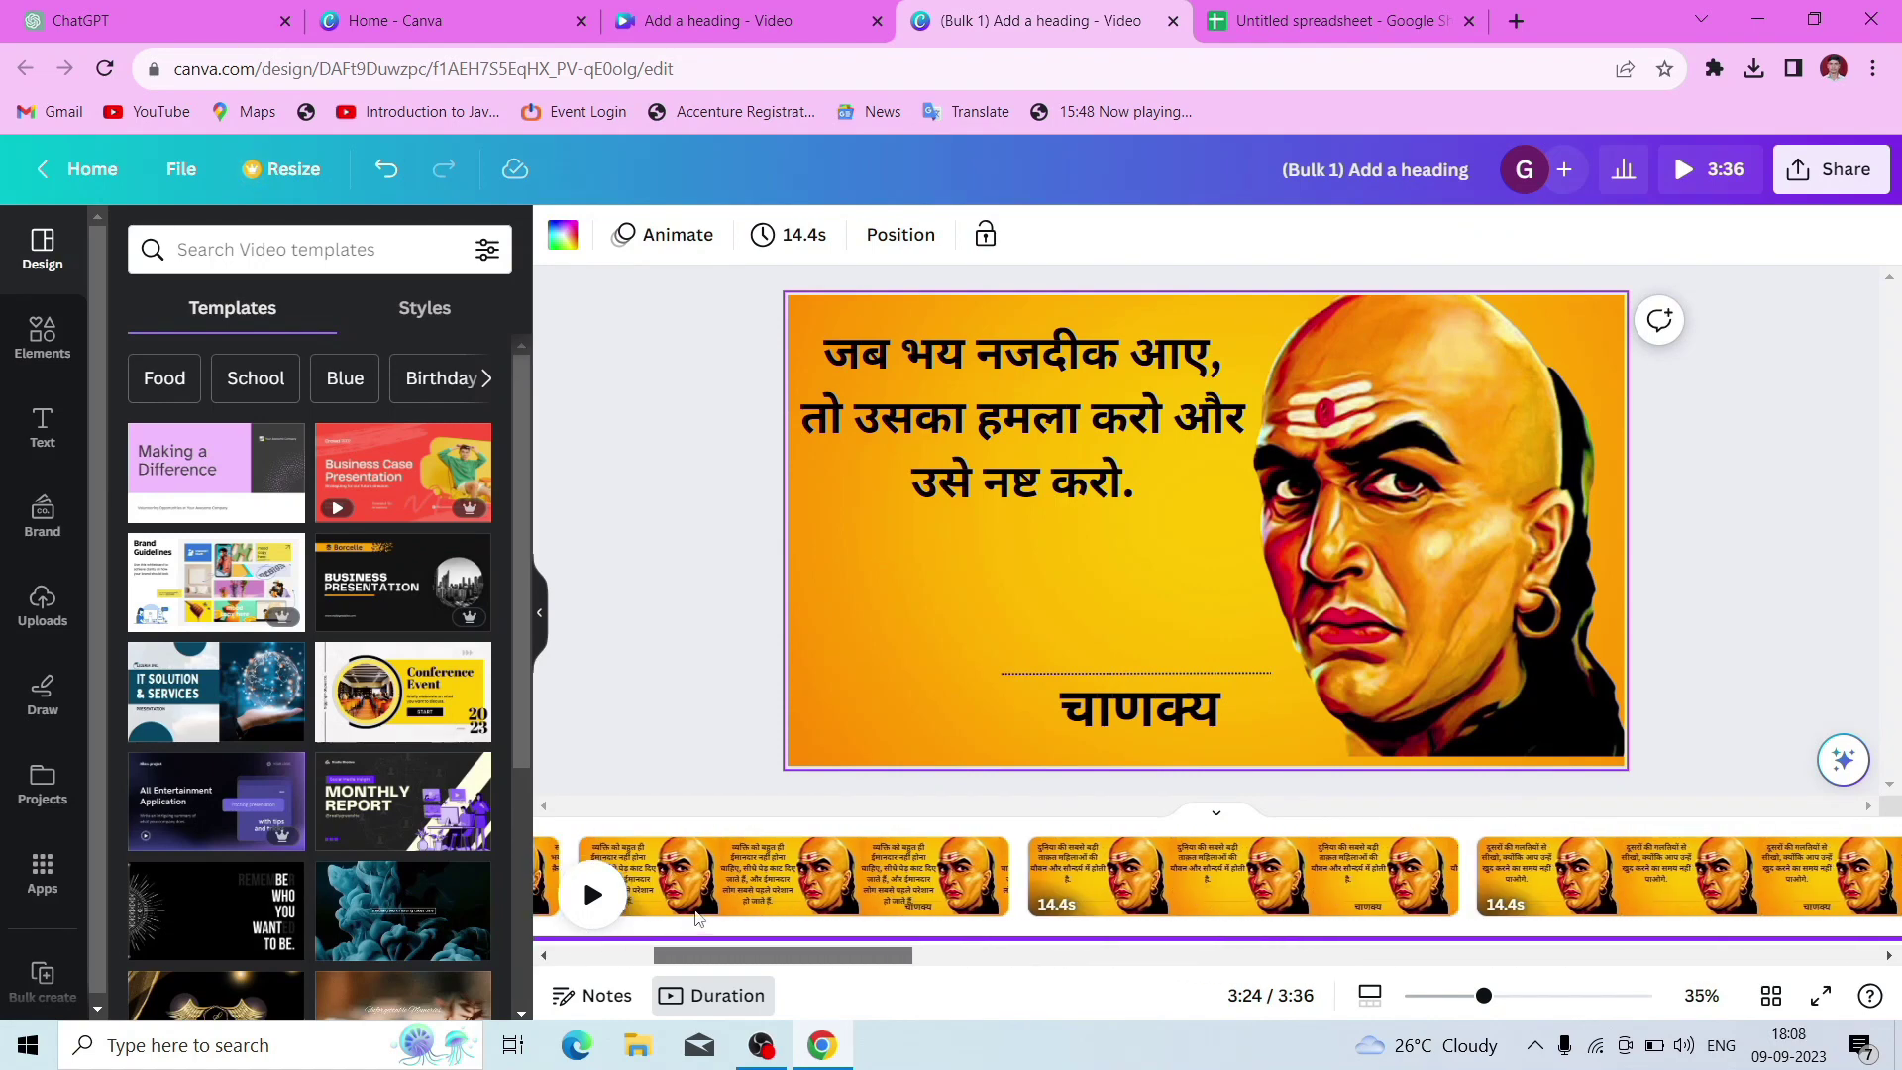
pyautogui.scroll(-5, 709, 922)
pyautogui.scroll(-10, 702, 922)
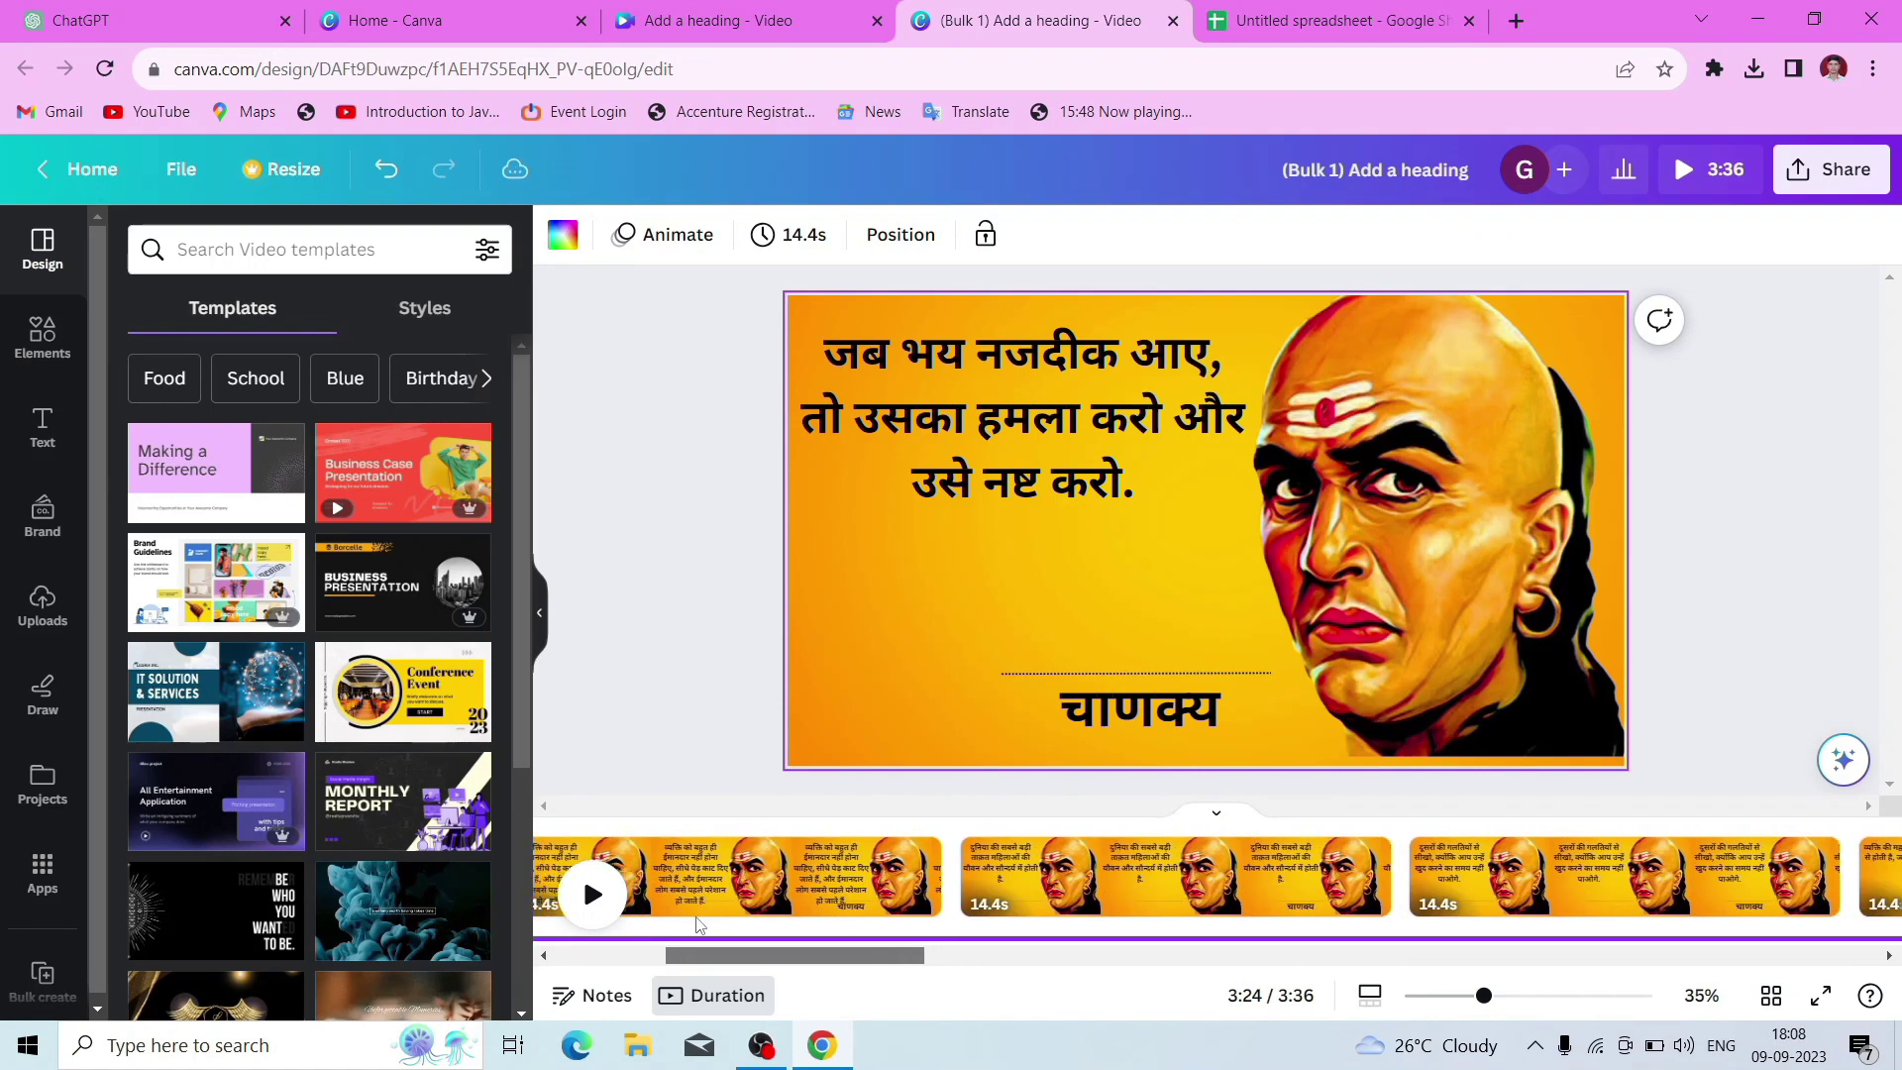
pyautogui.moveTo(1174, 953); pyautogui.dragTo(466, 939)
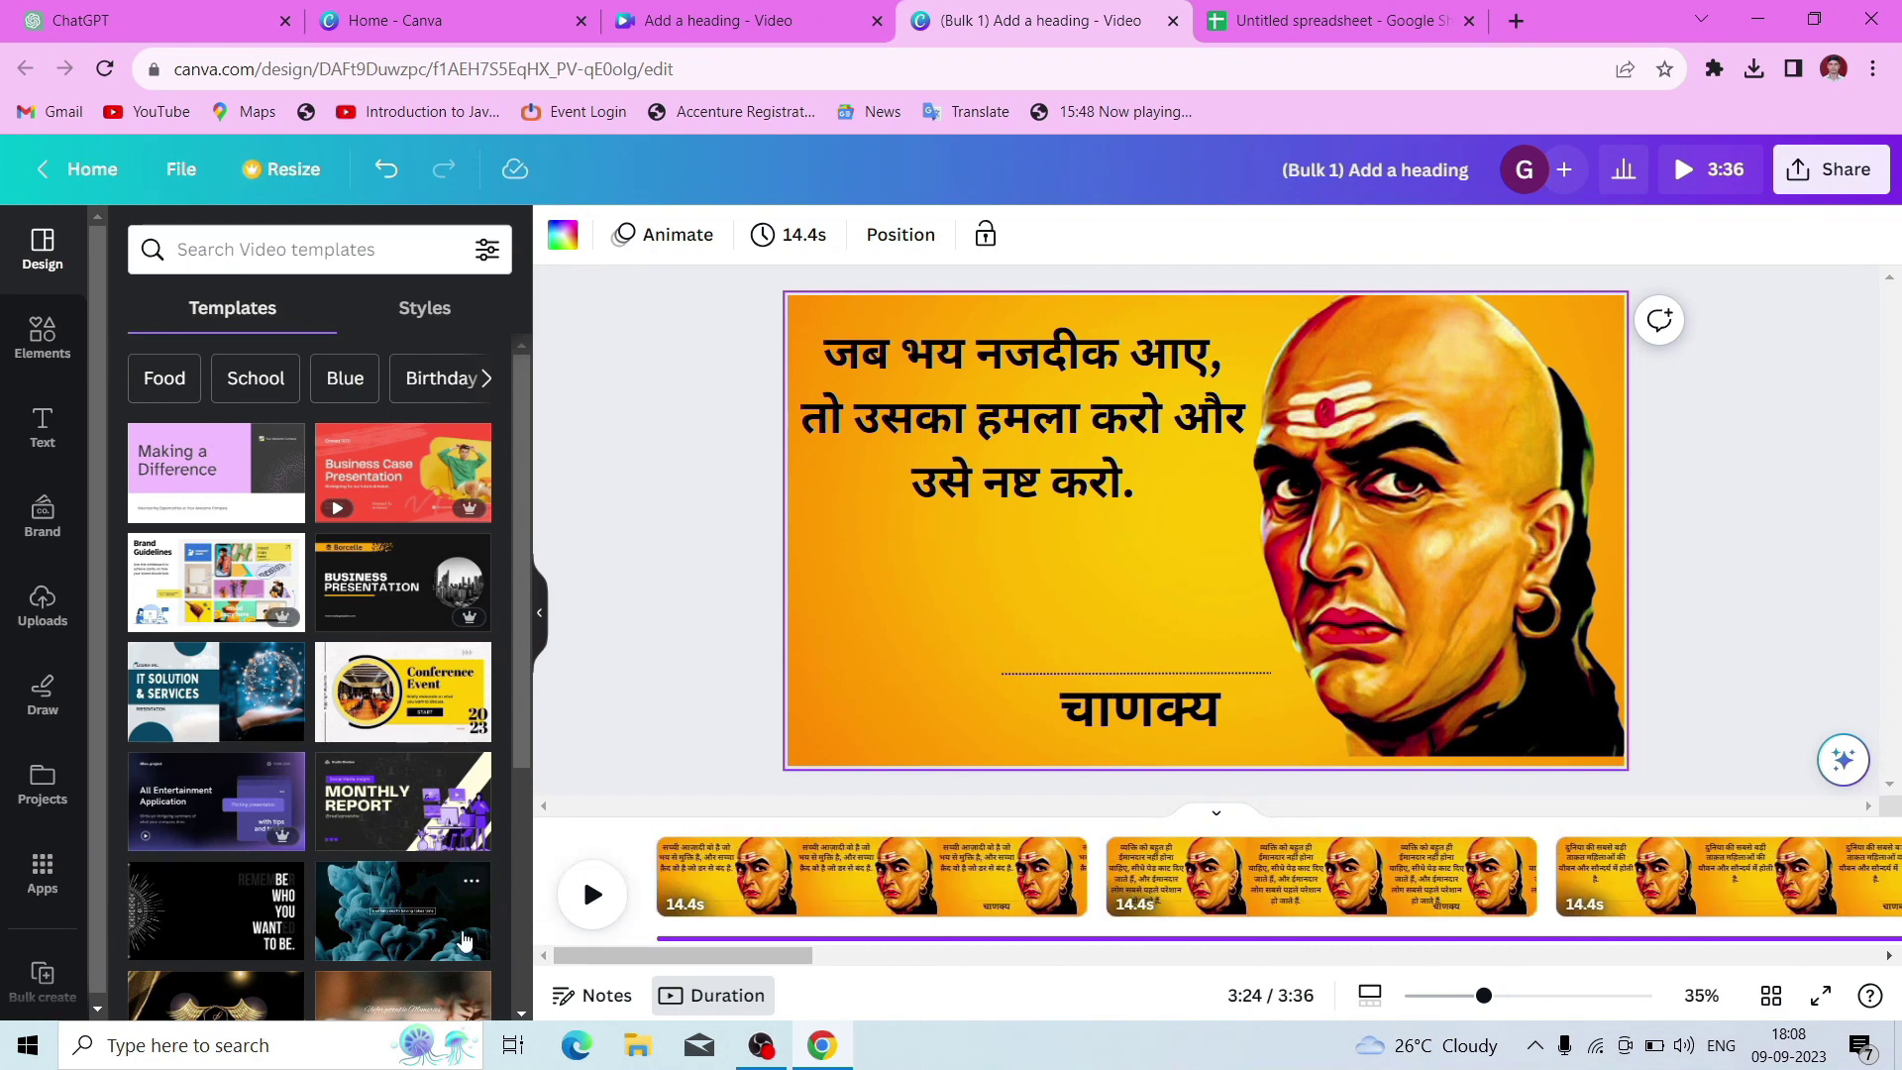
pyautogui.click(1831, 169)
pyautogui.click(1575, 791)
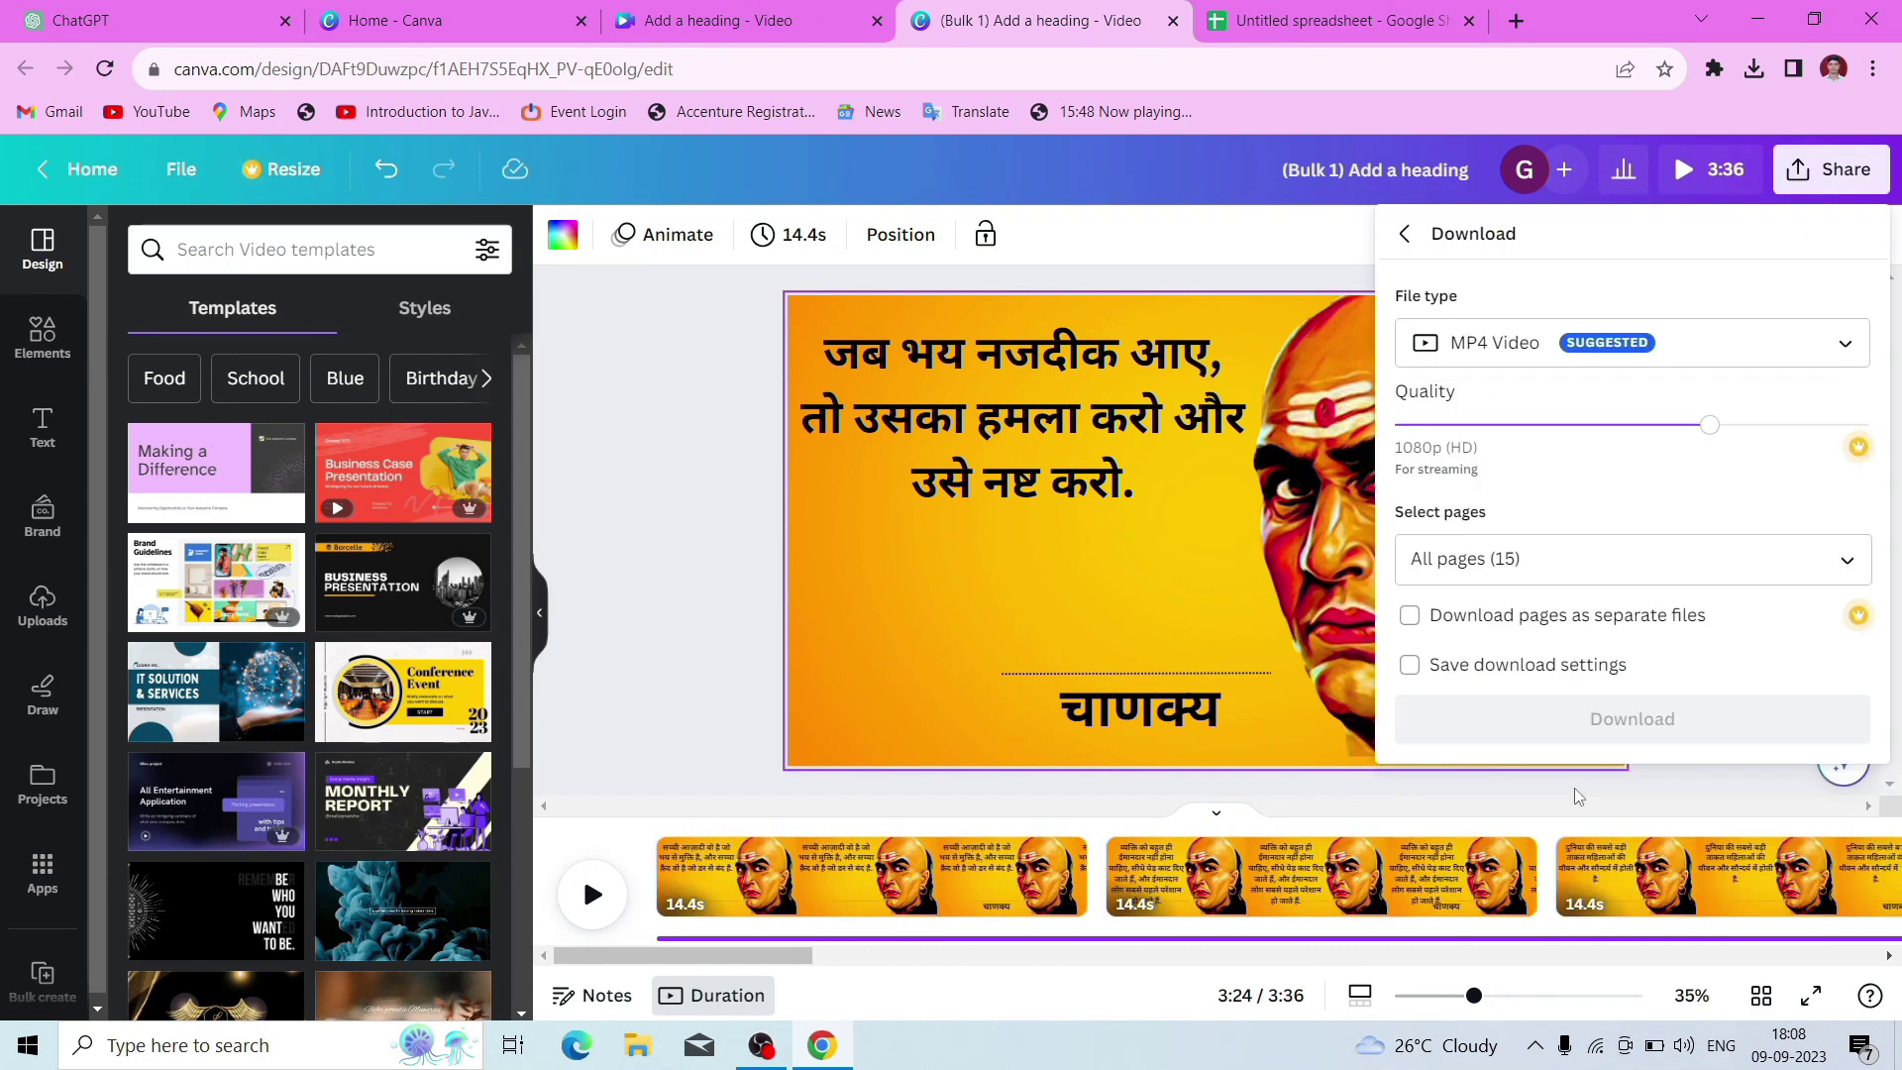
pyautogui.click(1595, 720)
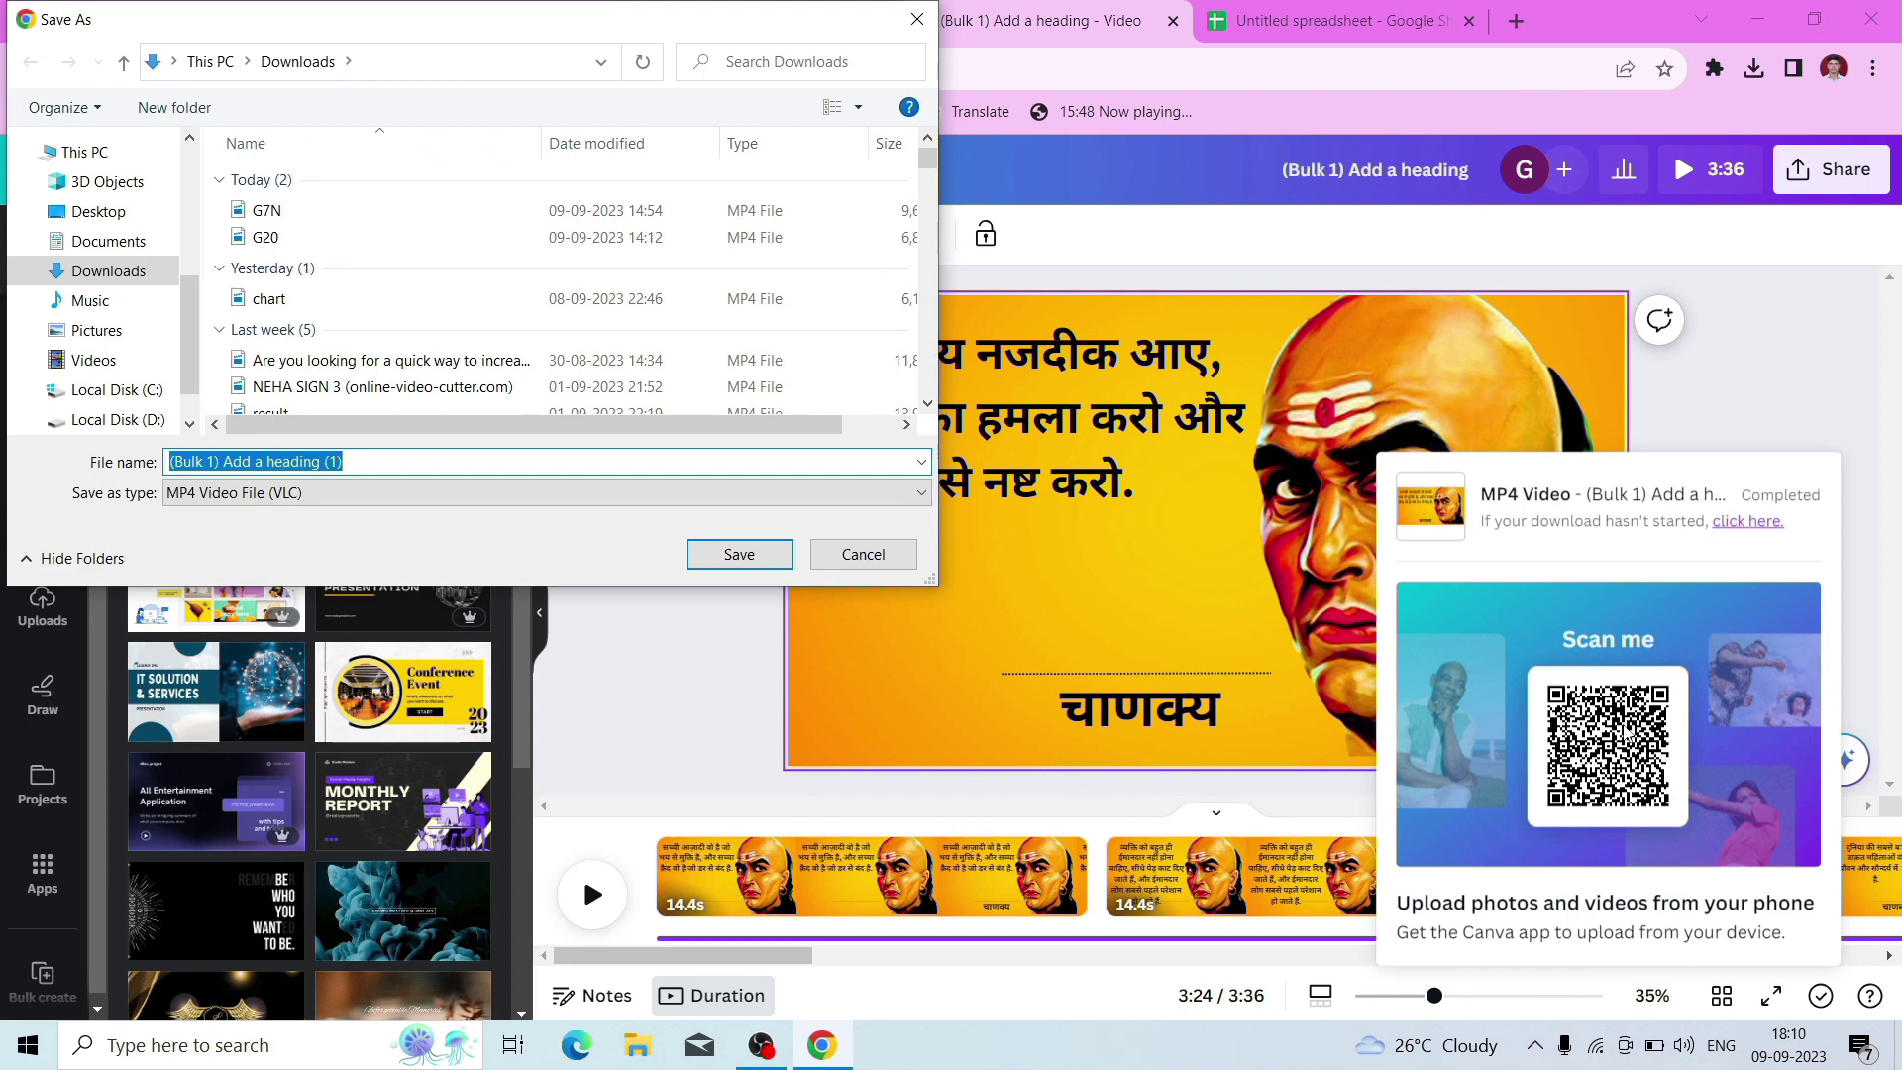
pyautogui.press('Return')
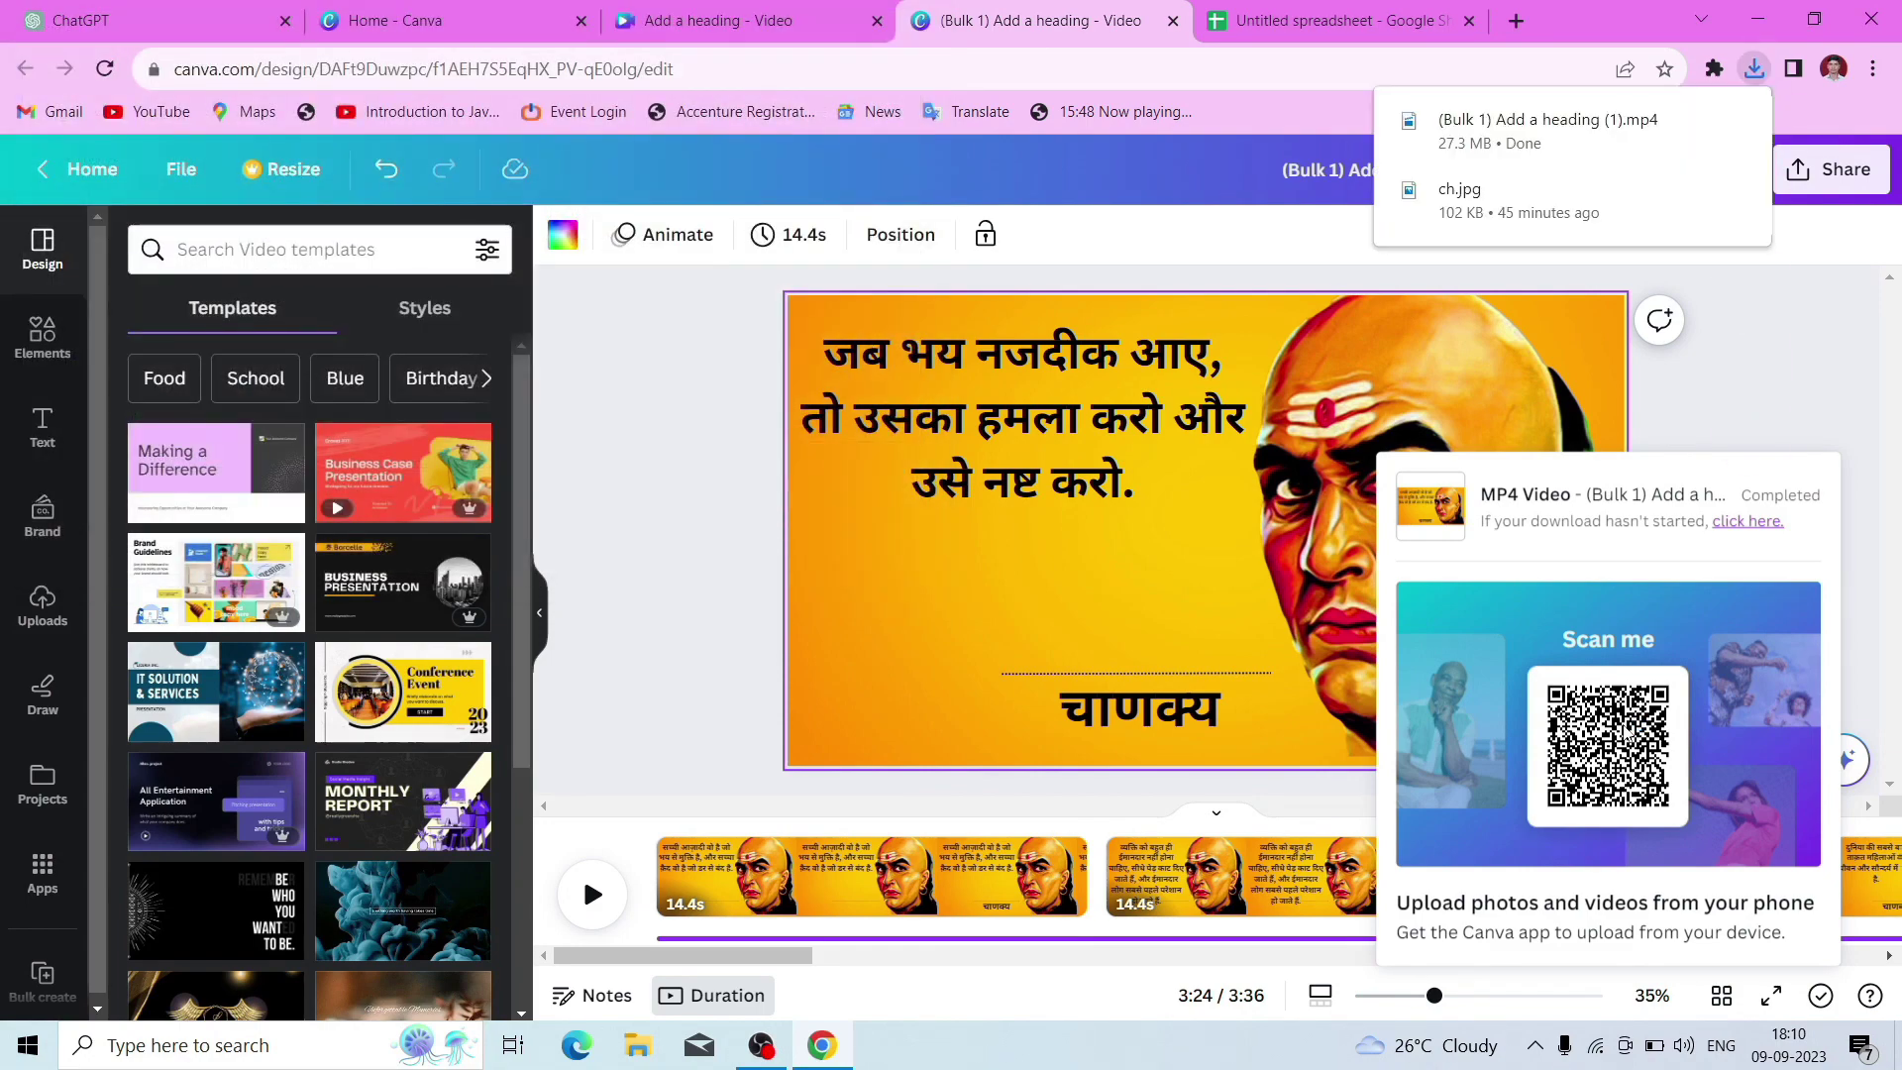
pyautogui.click(1575, 174)
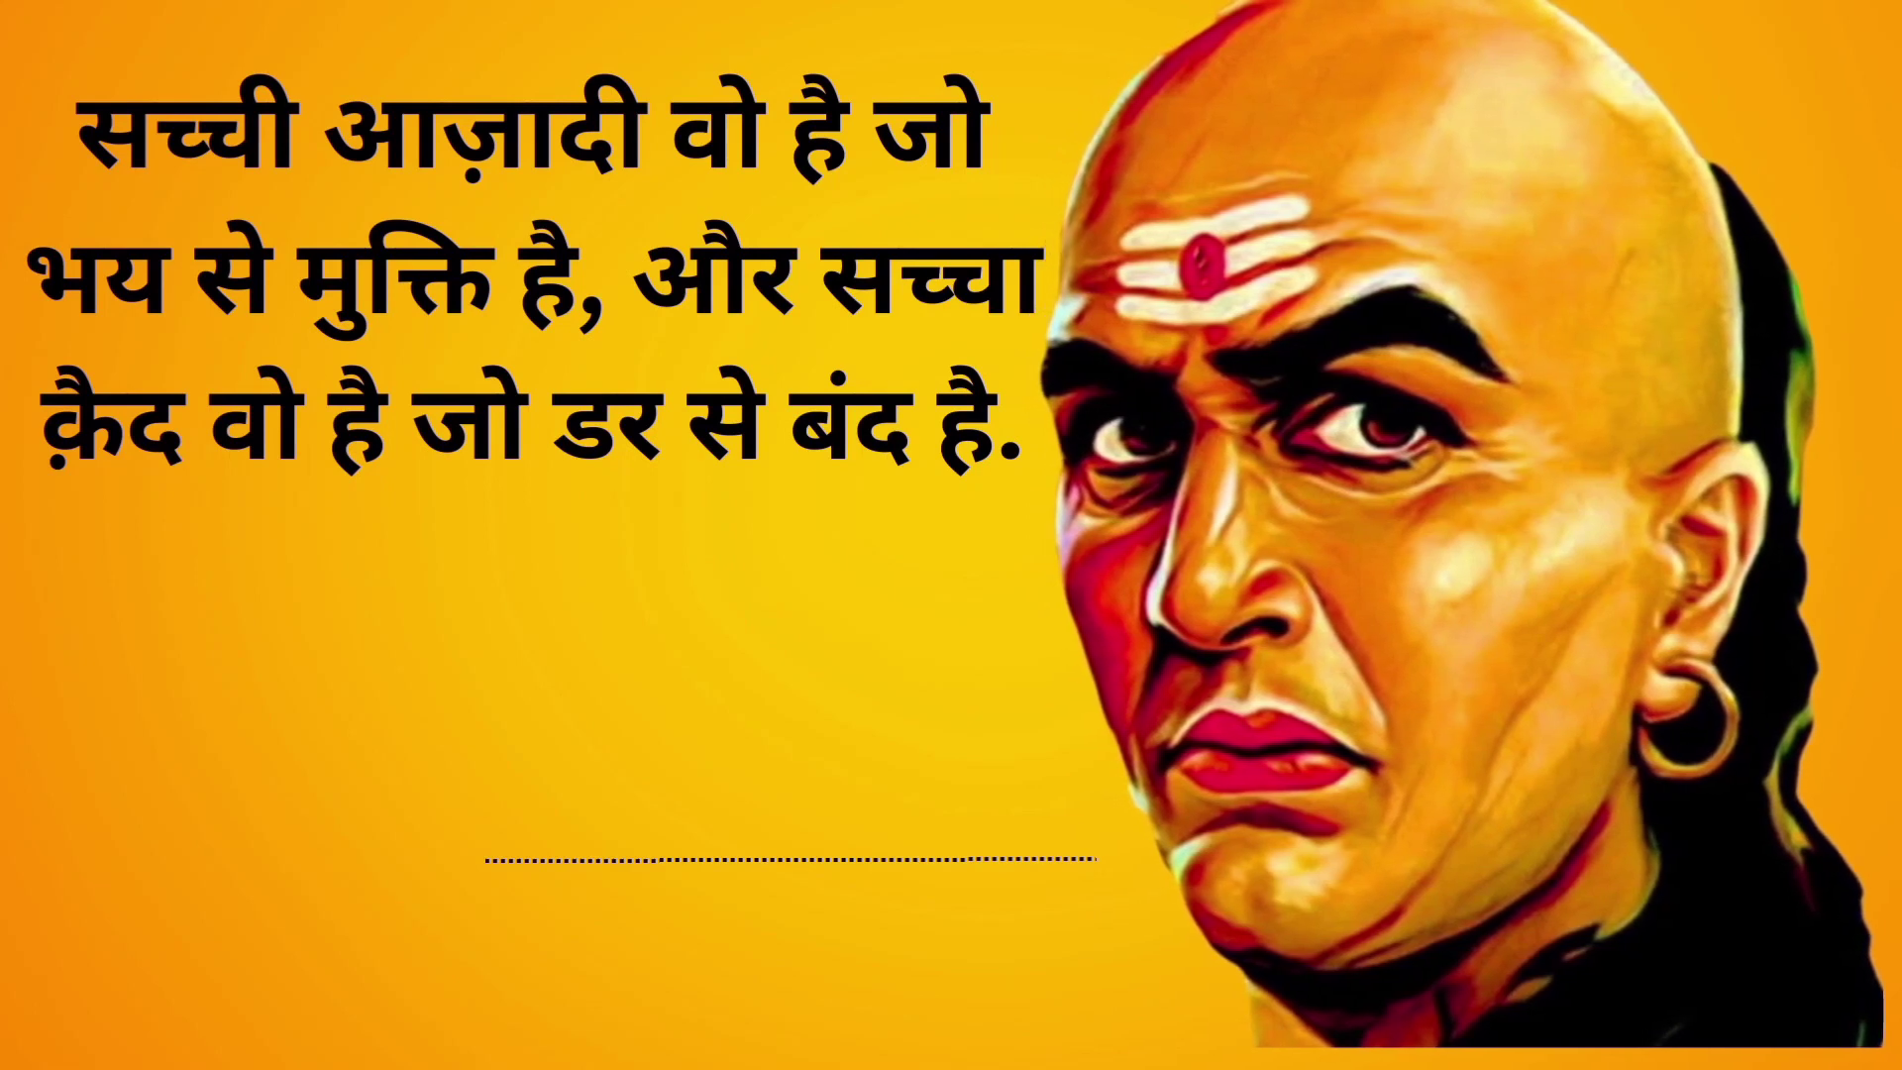
pyautogui.moveTo(1623, 929)
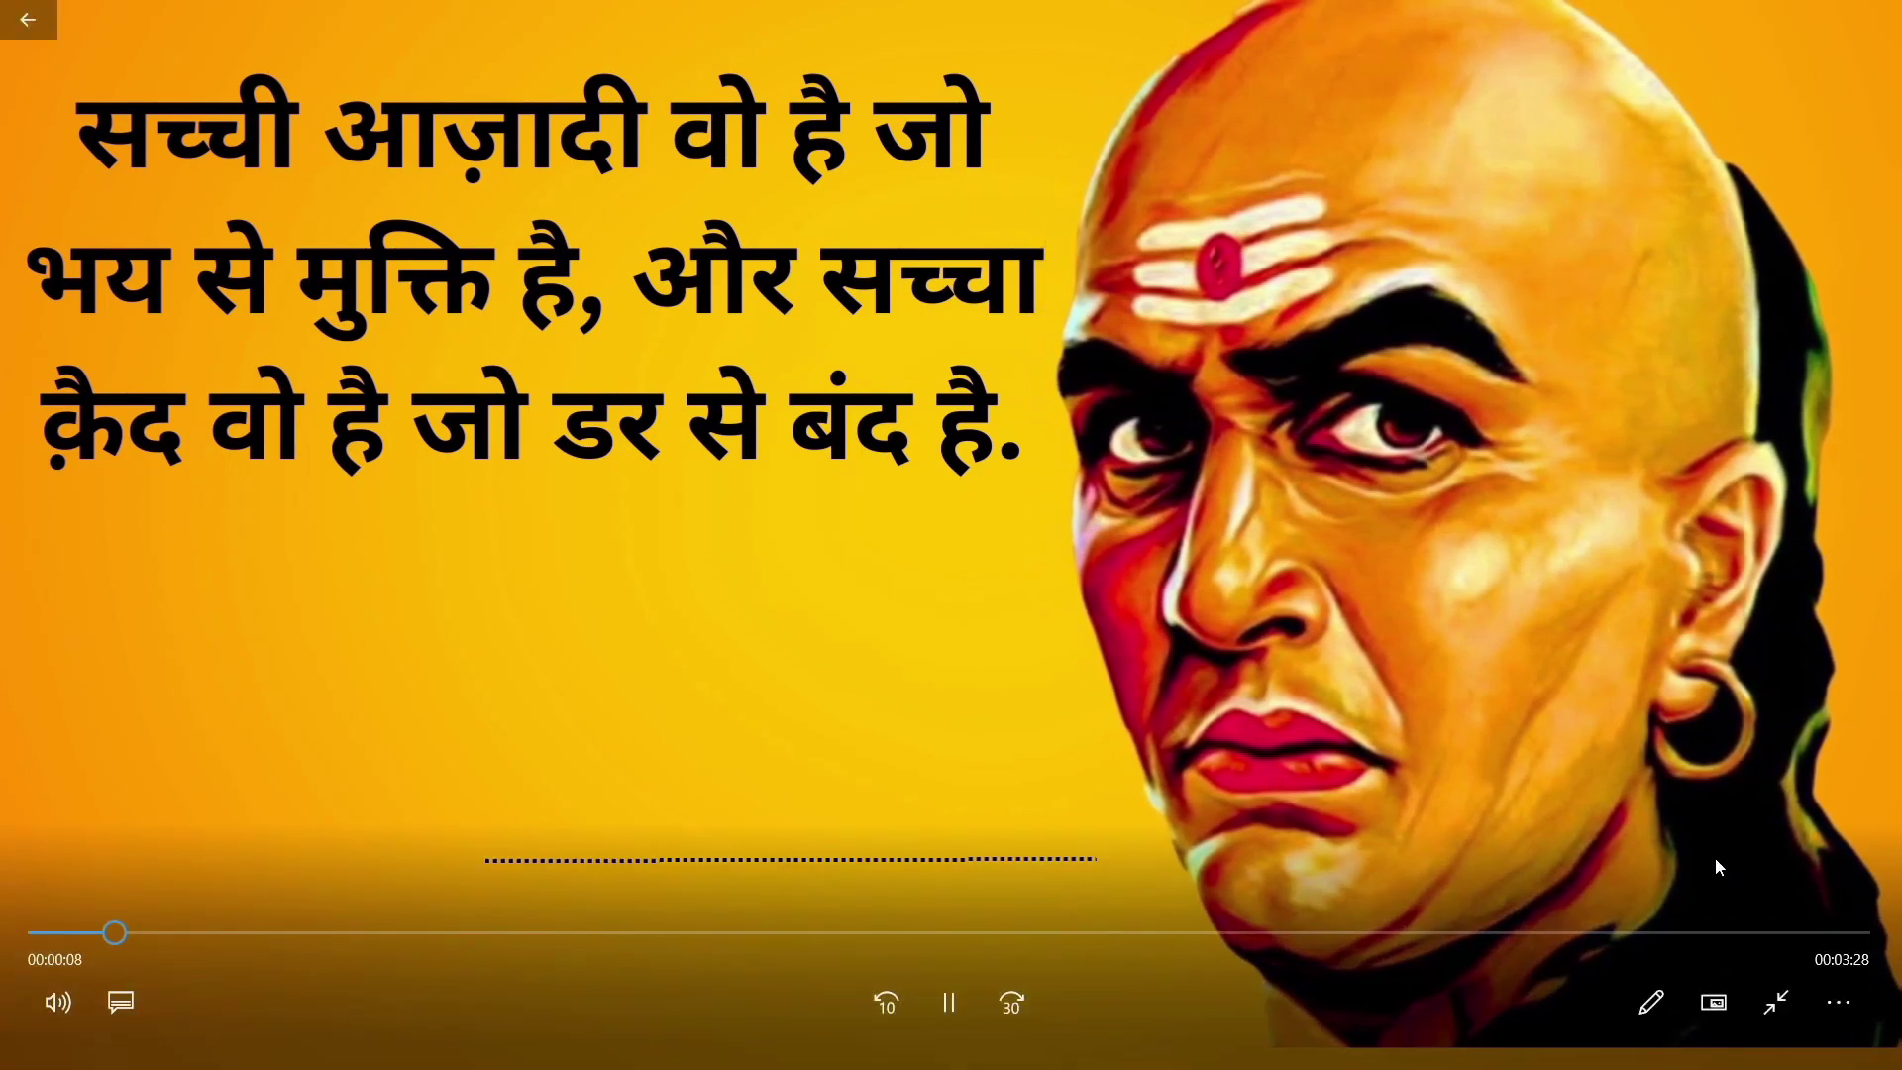